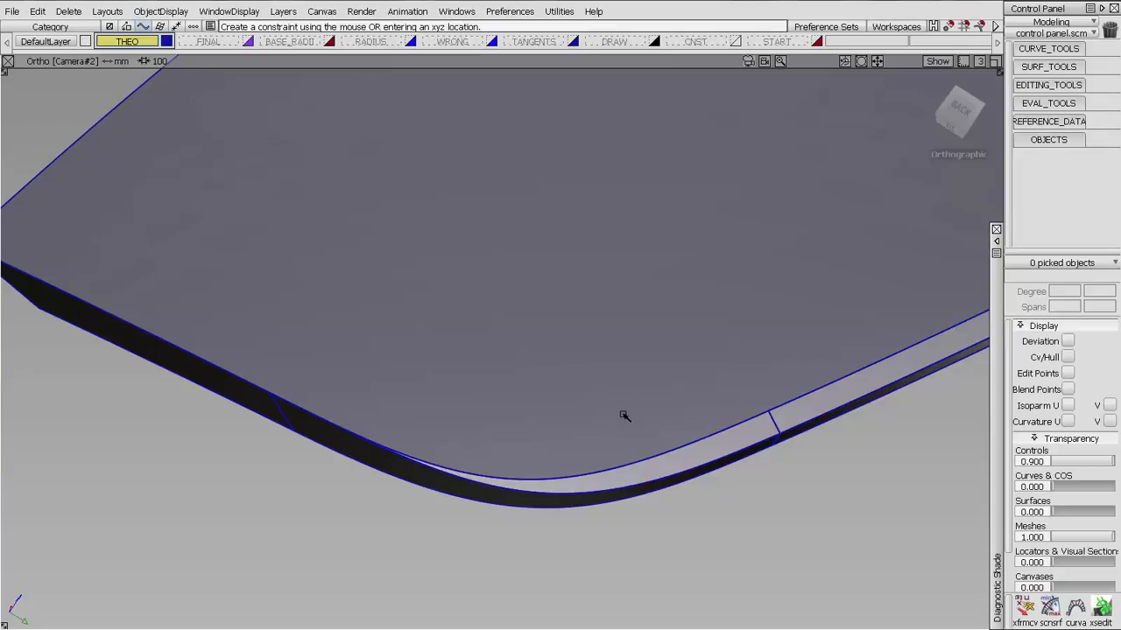
- Examine the unfilleted surfaces around the rounded corner on the THEO layer from several angles
left_click_drag(623, 415, 61, 375, "alt+shift")
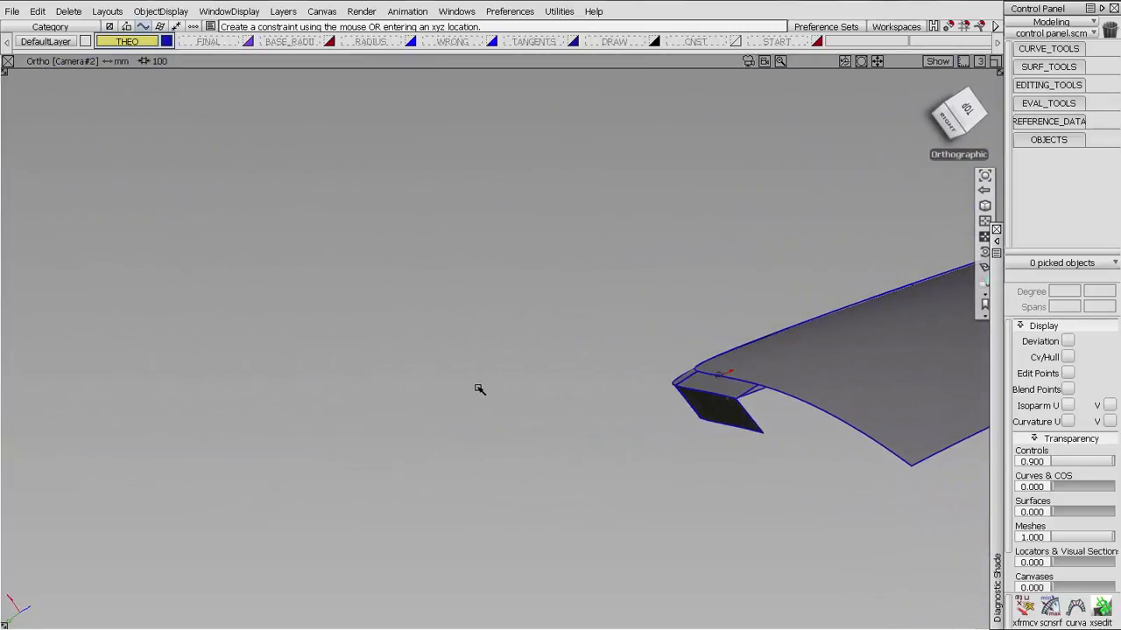
left_click_drag(478, 388, 538, 257, "alt+shift")
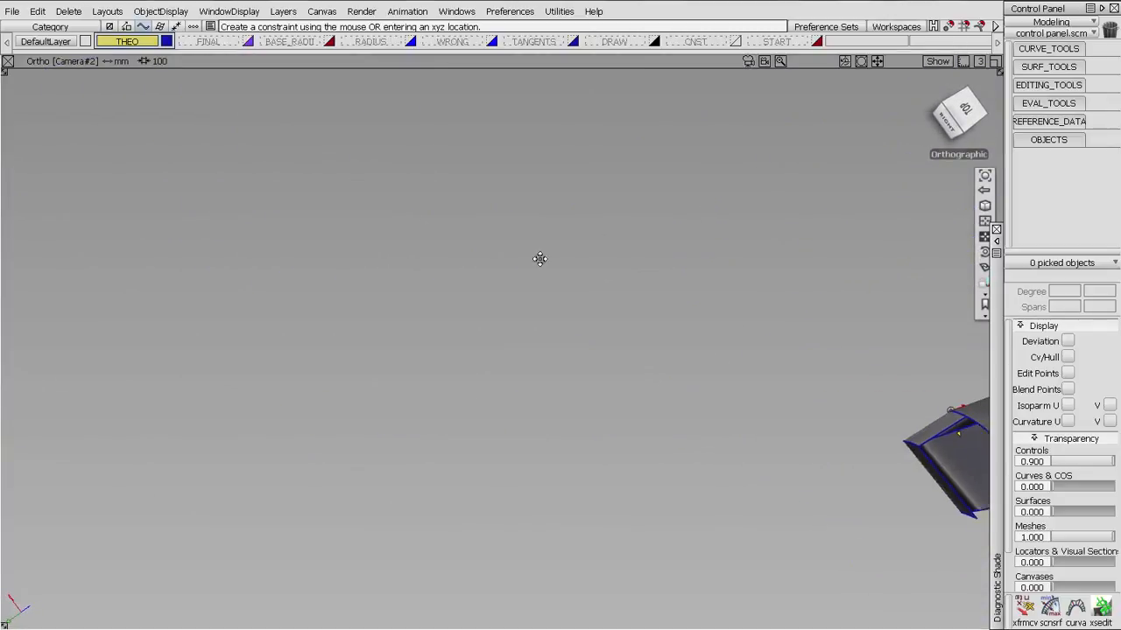
right_click_drag(537, 258, 502, 241, "alt+shift")
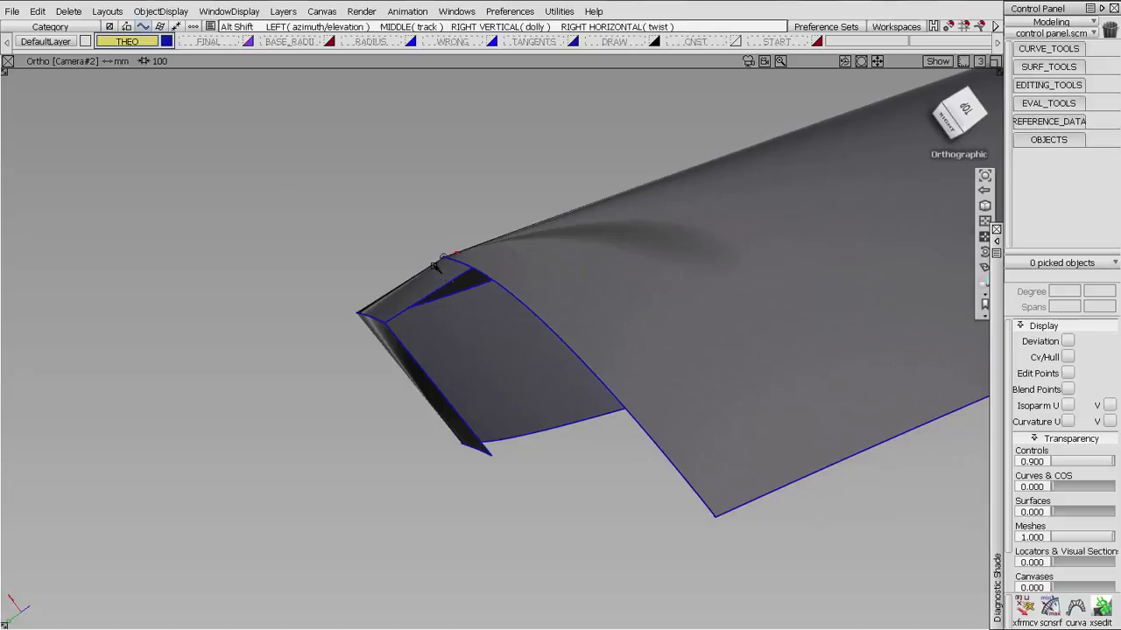
left_click_drag(417, 281, 501, 321, "alt+shift")
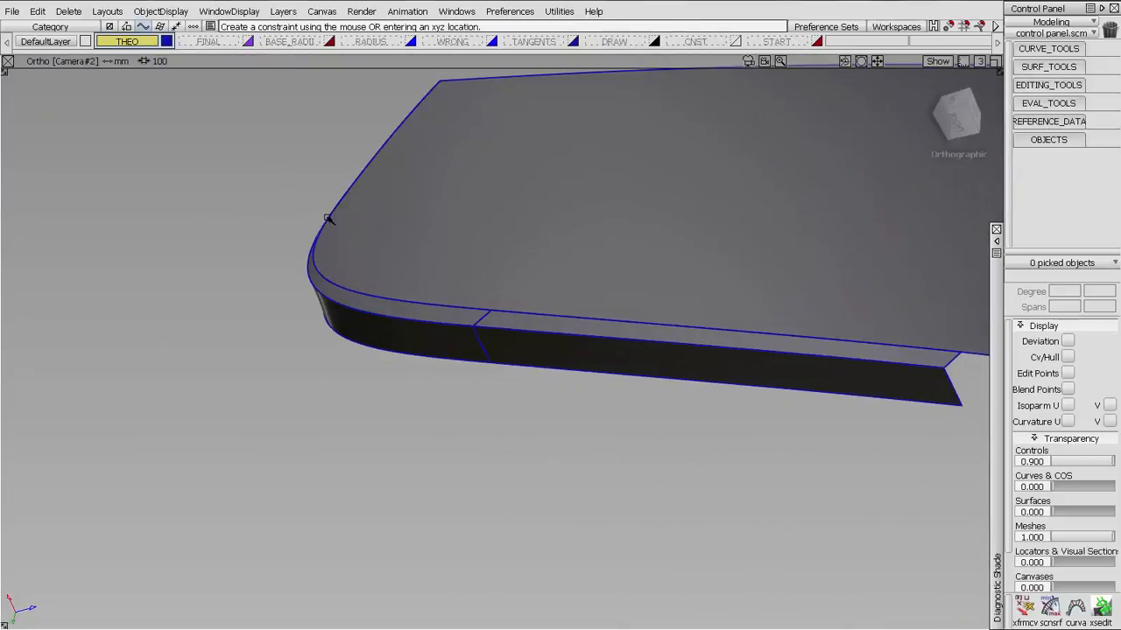
left_click_drag(436, 239, 625, 370, "alt+shift")
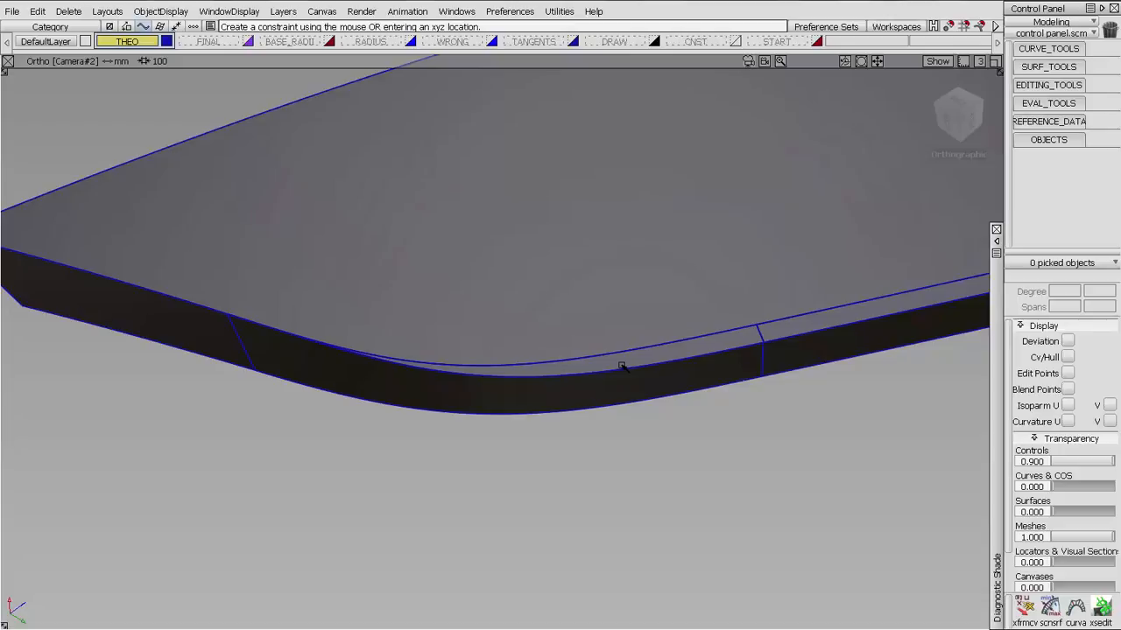
- Show the FINAL layer and examine the finished edge blends around the corner from several angles
left_click(213, 42)
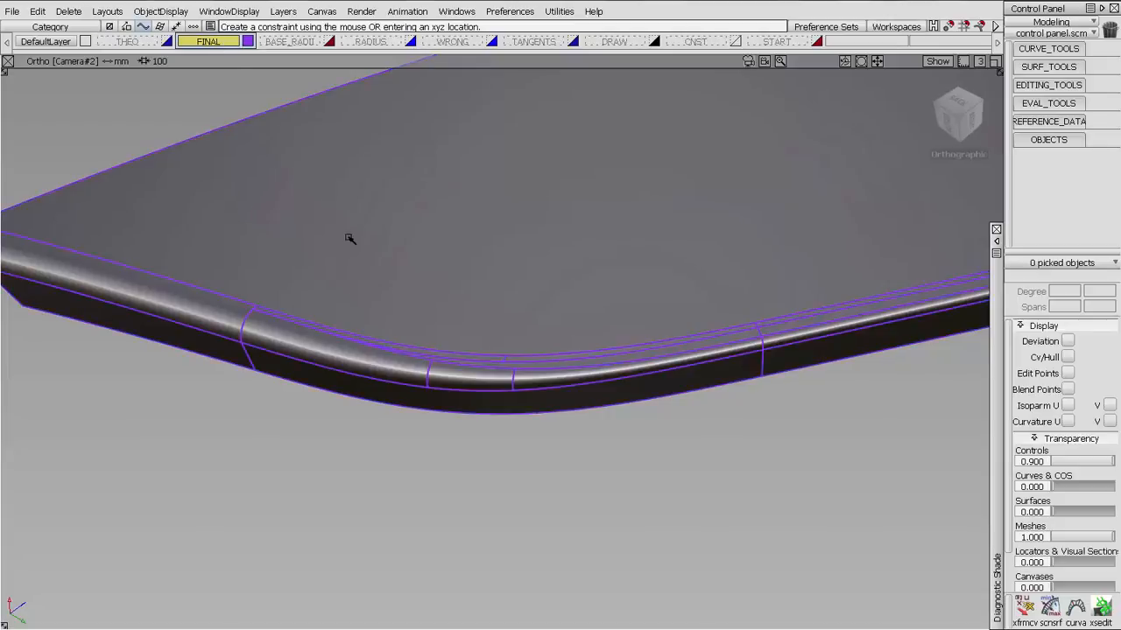
left_click_drag(646, 382, 487, 364, "alt+shift")
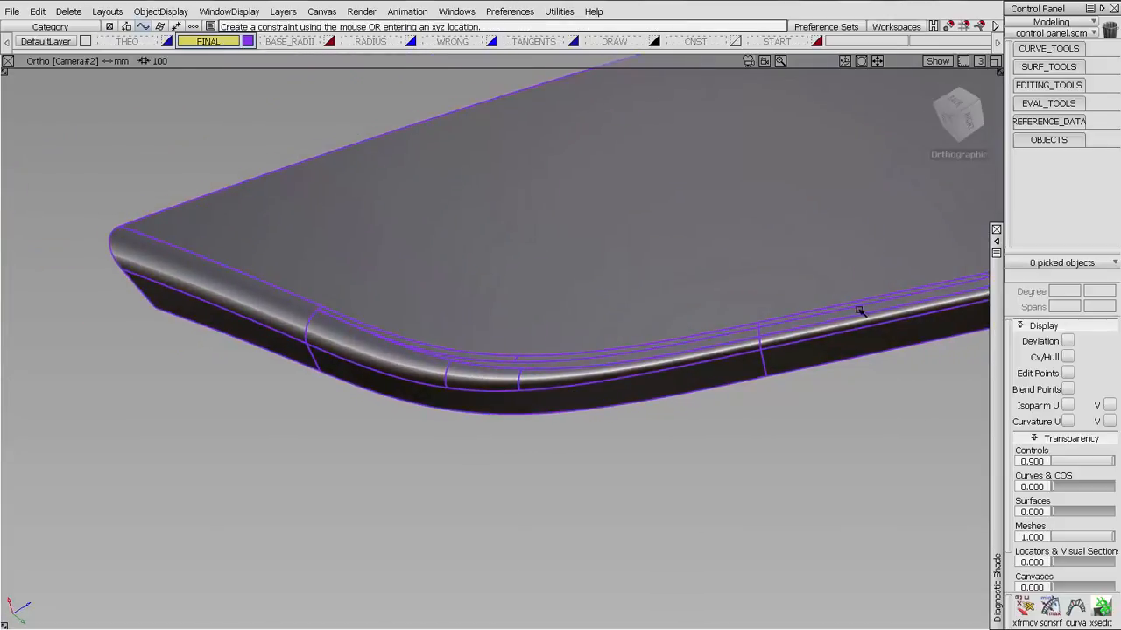
left_click_drag(860, 311, 783, 318, "alt+shift")
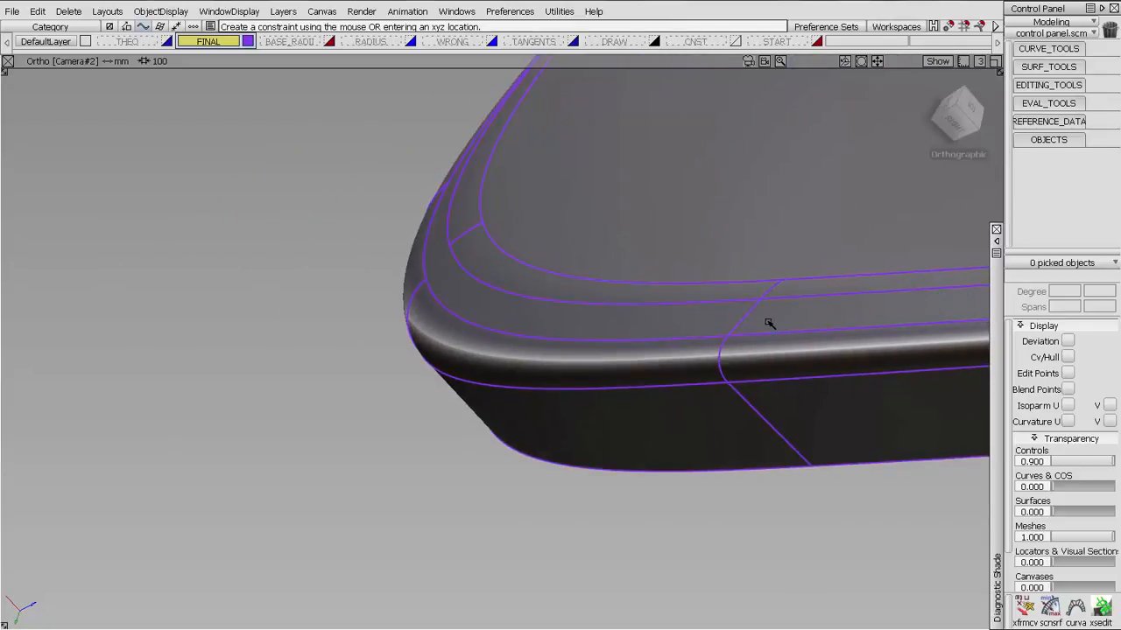
left_click_drag(469, 158, 548, 366, "alt+shift")
right_click_drag(548, 366, 460, 356, "alt+shift")
left_click_drag(455, 348, 558, 435, "alt+shift")
middle_click_drag(512, 430, 668, 455, "alt+shift")
left_click_drag(668, 456, 673, 391, "alt+shift")
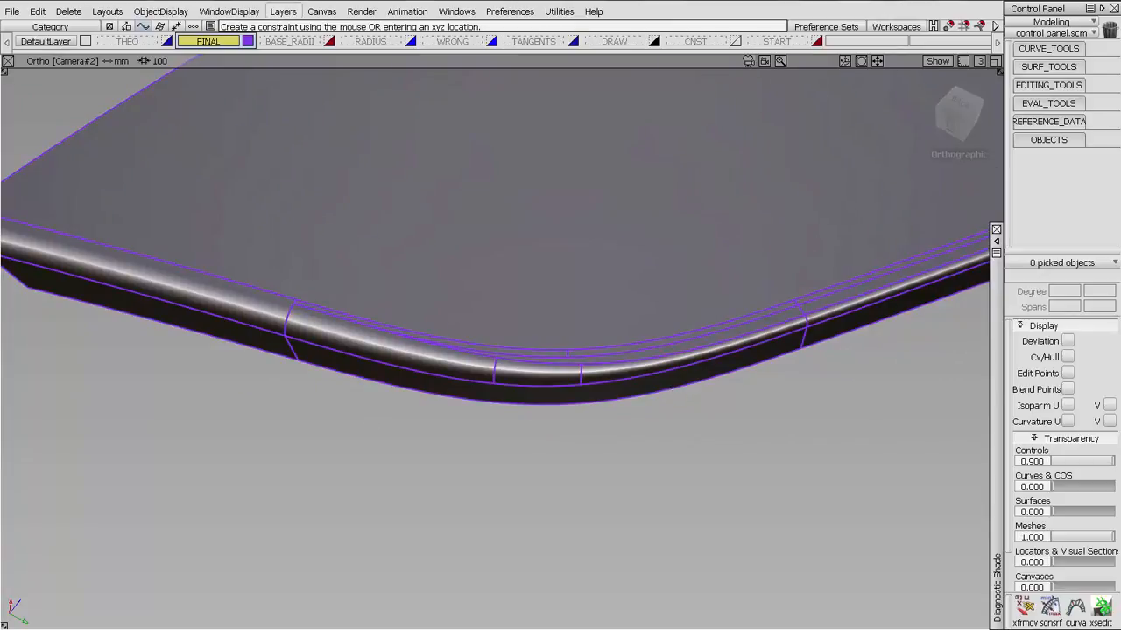
- Compare the BASE_RADII layer with the THEO layer and inspect where the straight edge fillets stop at the corner
left_click(300, 42)
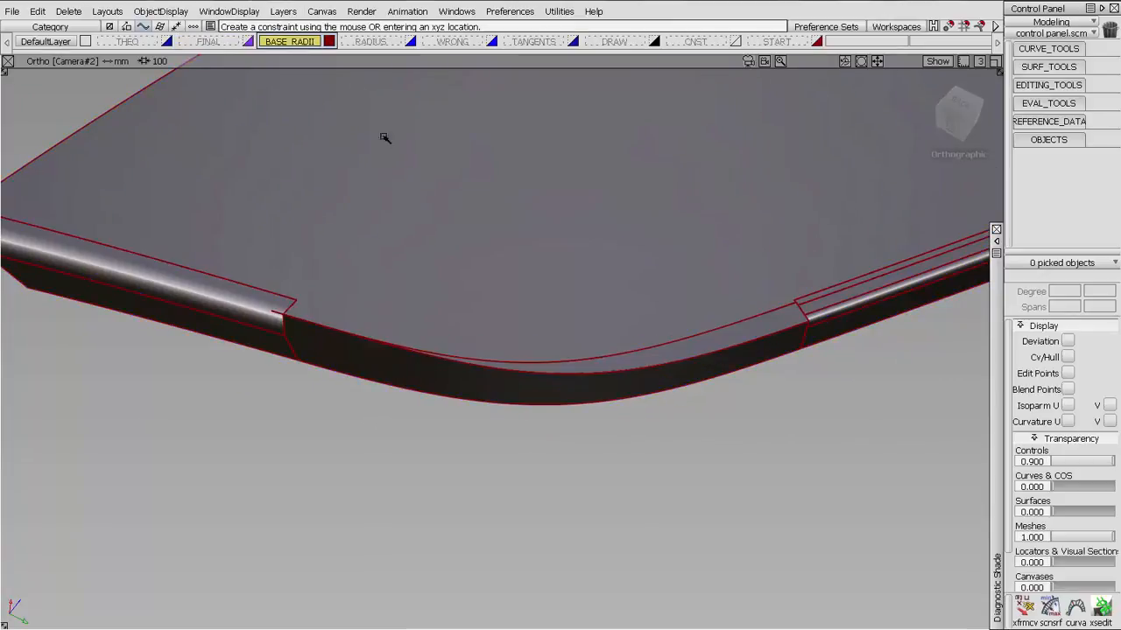
left_click(127, 42)
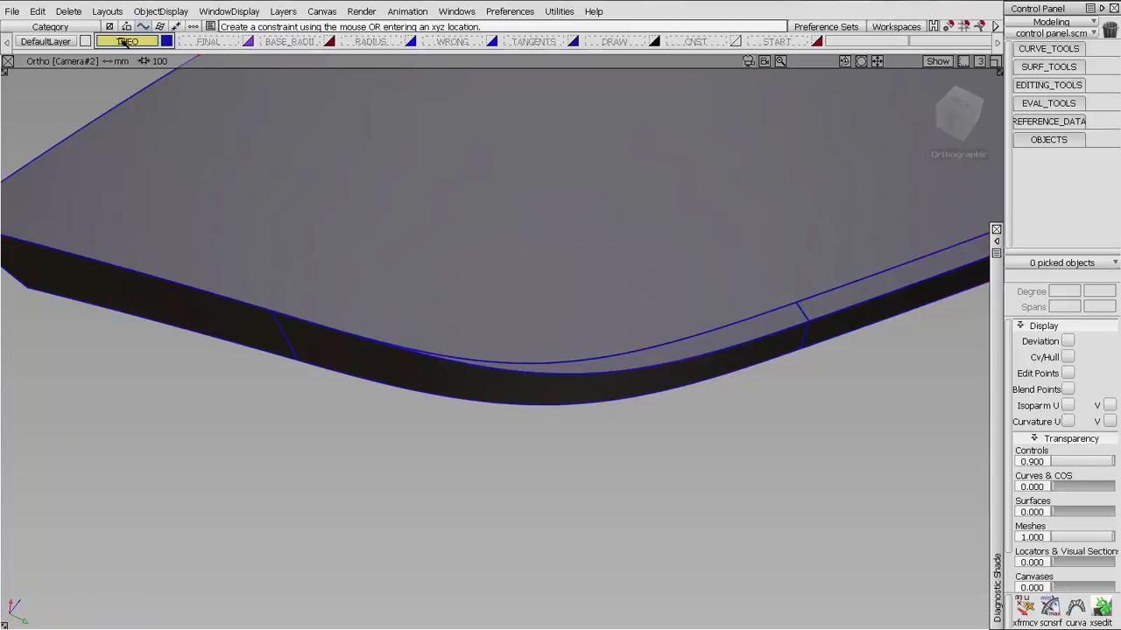
left_click(297, 42)
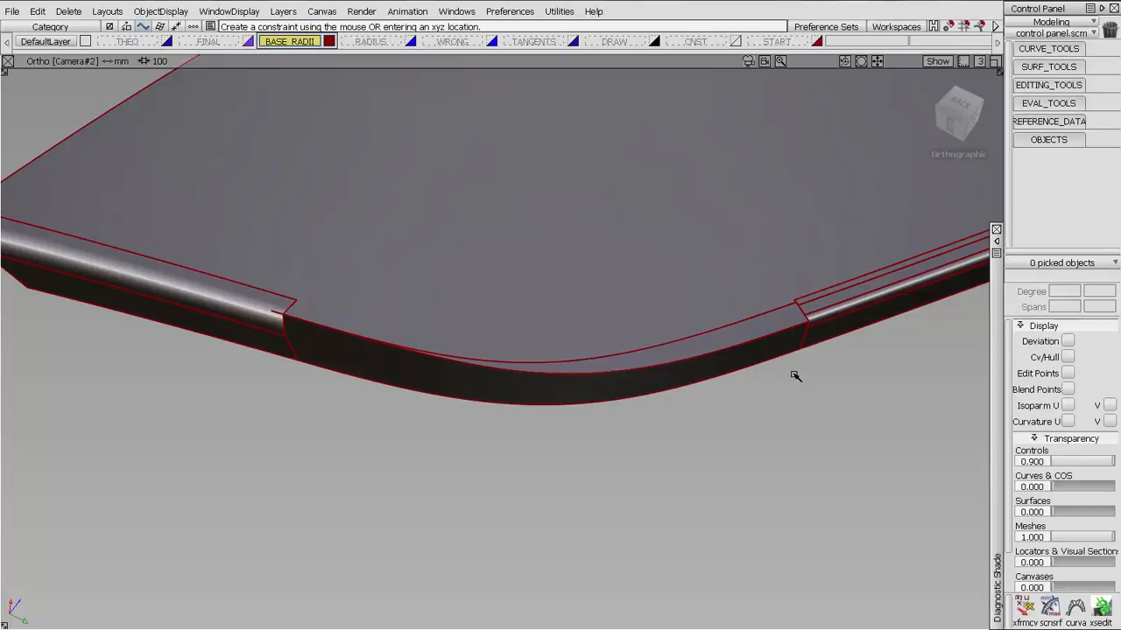
left_click_drag(796, 313, 438, 275, "alt+shift")
right_click_drag(439, 275, 581, 300, "alt+shift")
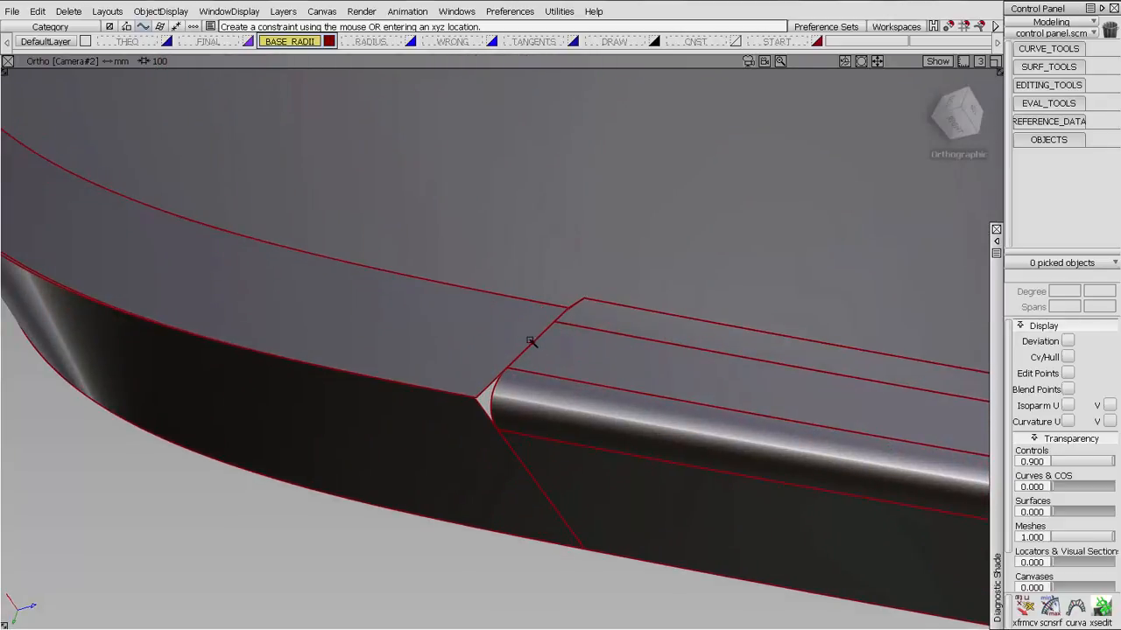
right_click_drag(291, 173, 418, 270, "alt+shift")
- On the RADIUS layer, pick the straight edge's fillet surface and check its radius with the U curvature display
left_click(368, 41)
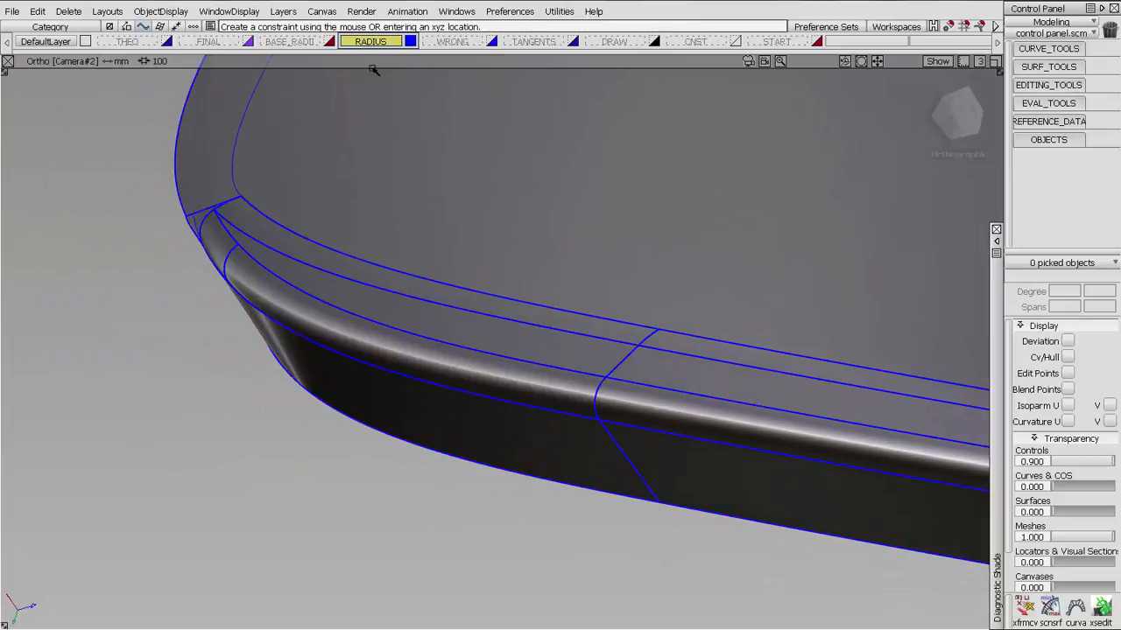
right_click_drag(513, 327, 532, 366, "alt+shift")
middle_click_drag(531, 366, 735, 348, "alt+shift")
key("Escape")
left_click(799, 382)
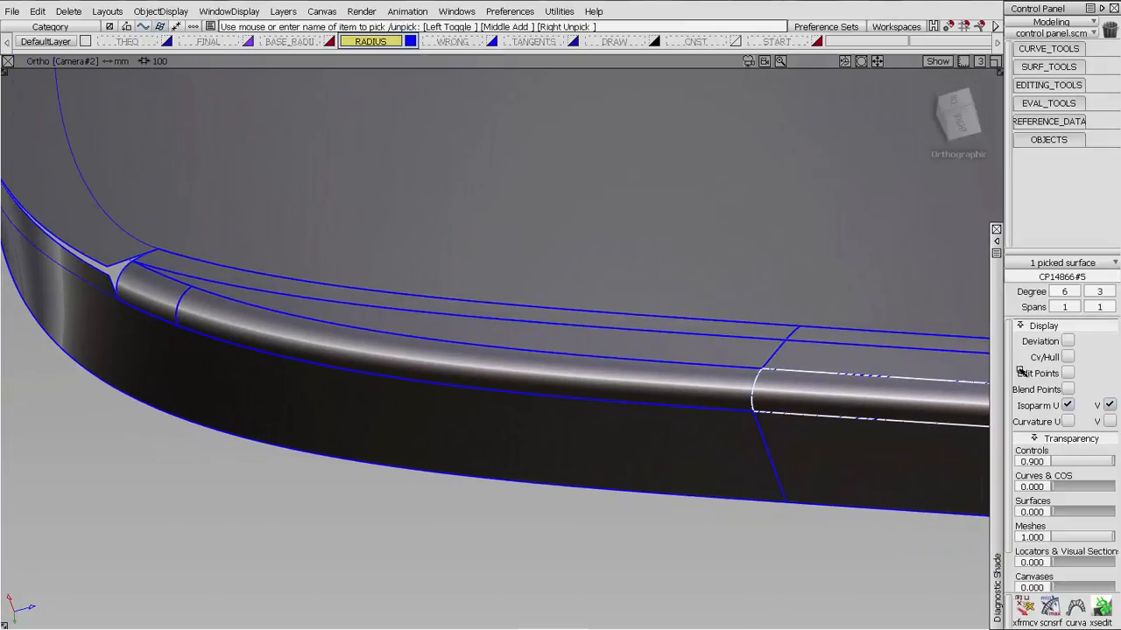
left_click(1067, 422)
left_click_drag(791, 399, 888, 485, "alt+shift")
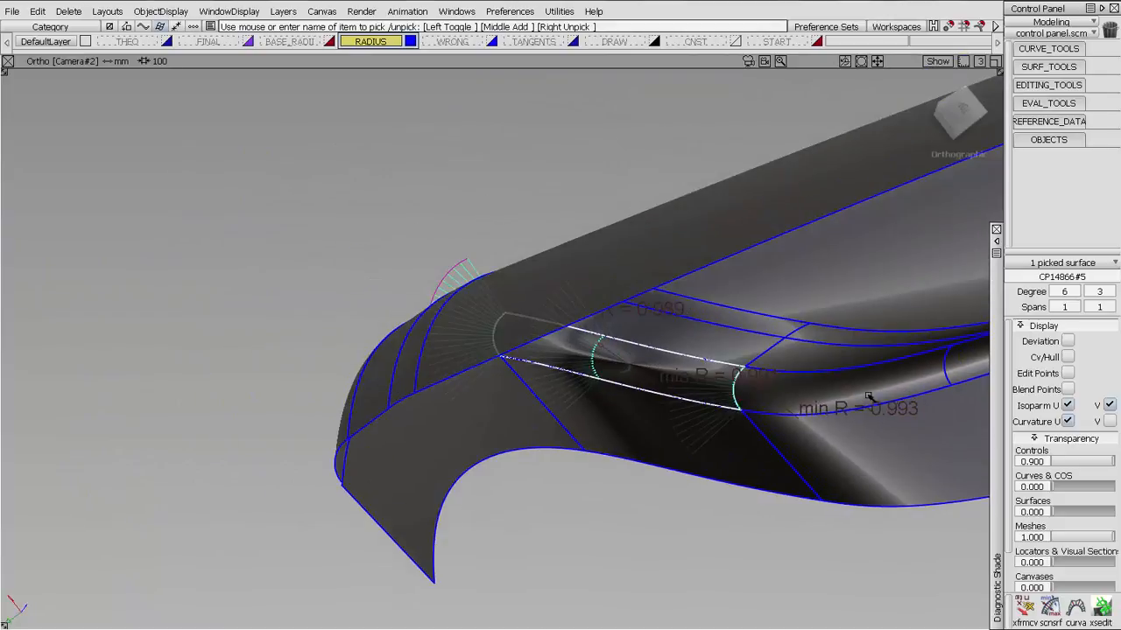
left_click(1067, 421)
left_click_drag(858, 394, 468, 311, "alt+shift")
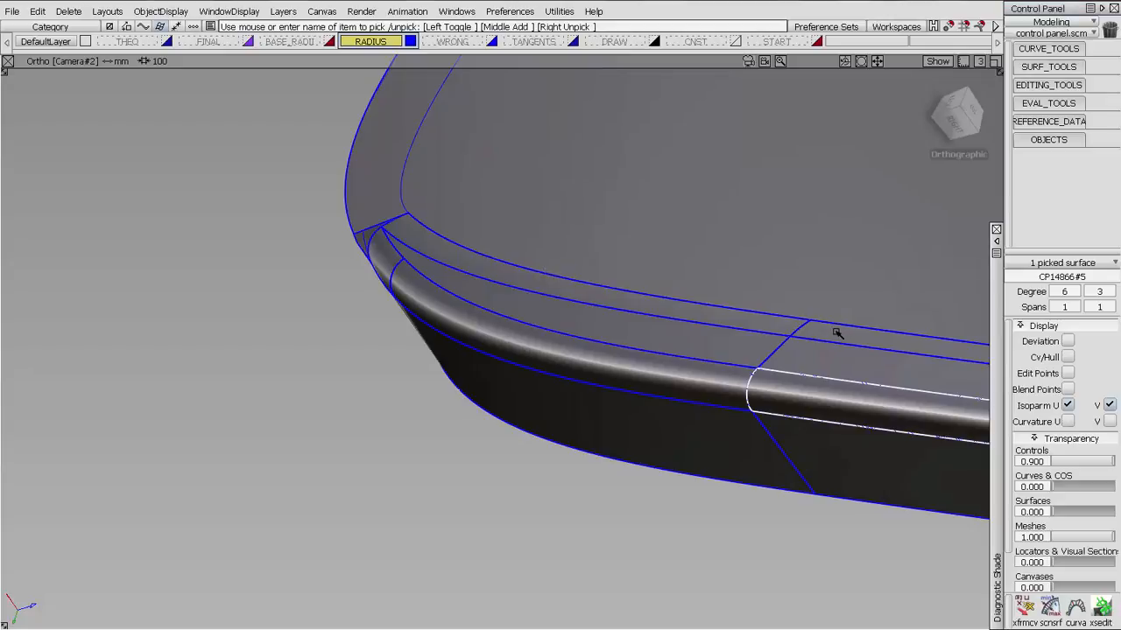
- Examine the CVs and hulls of the three blend curves bridging the corner gap on the RADIUS layer
left_click_drag(387, 229, 308, 395, "alt+shift")
left_click_drag(588, 316, 587, 291, "alt+shift")
left_click(1070, 356)
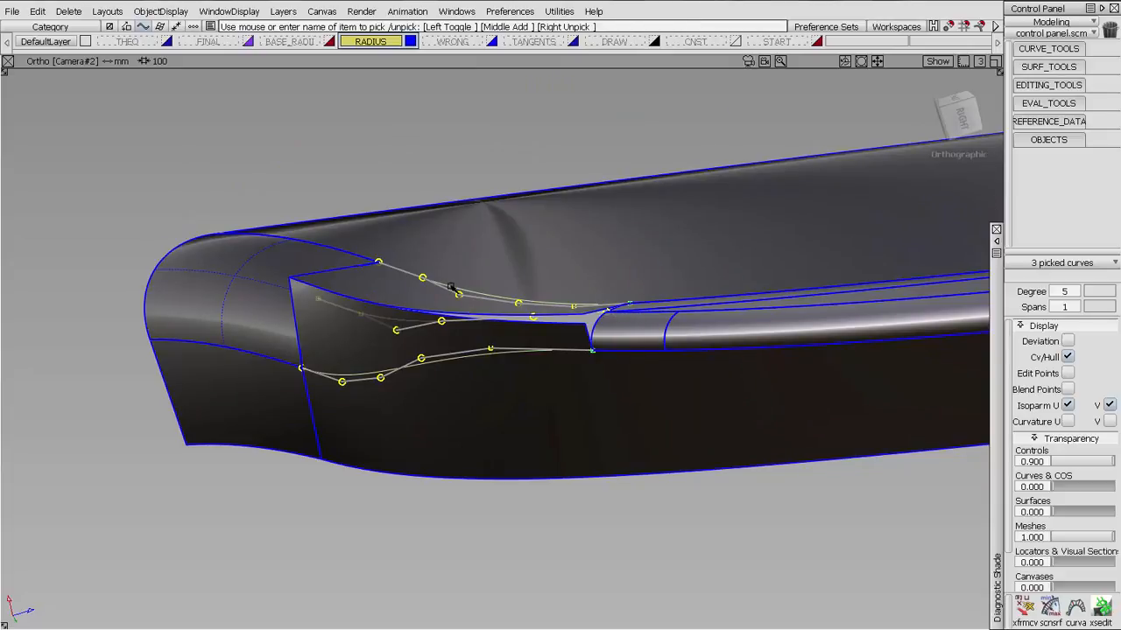
left_click_drag(451, 287, 420, 317, "alt+shift")
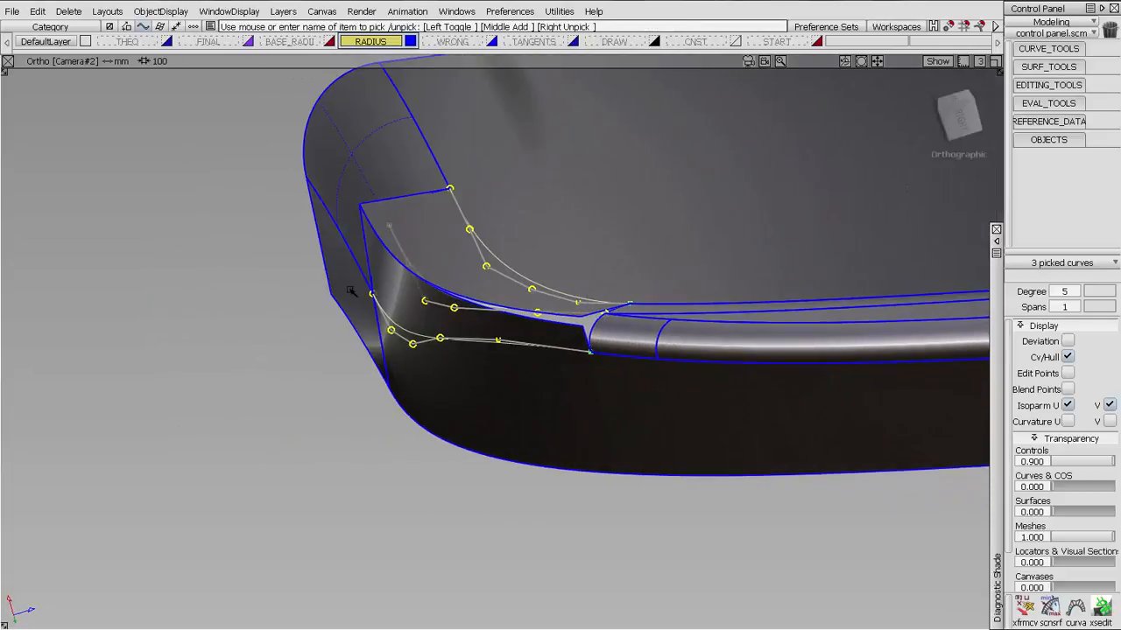
left_click(453, 372)
left_click_drag(455, 373, 545, 354, "alt+shift")
right_click_drag(545, 354, 574, 411, "alt+shift")
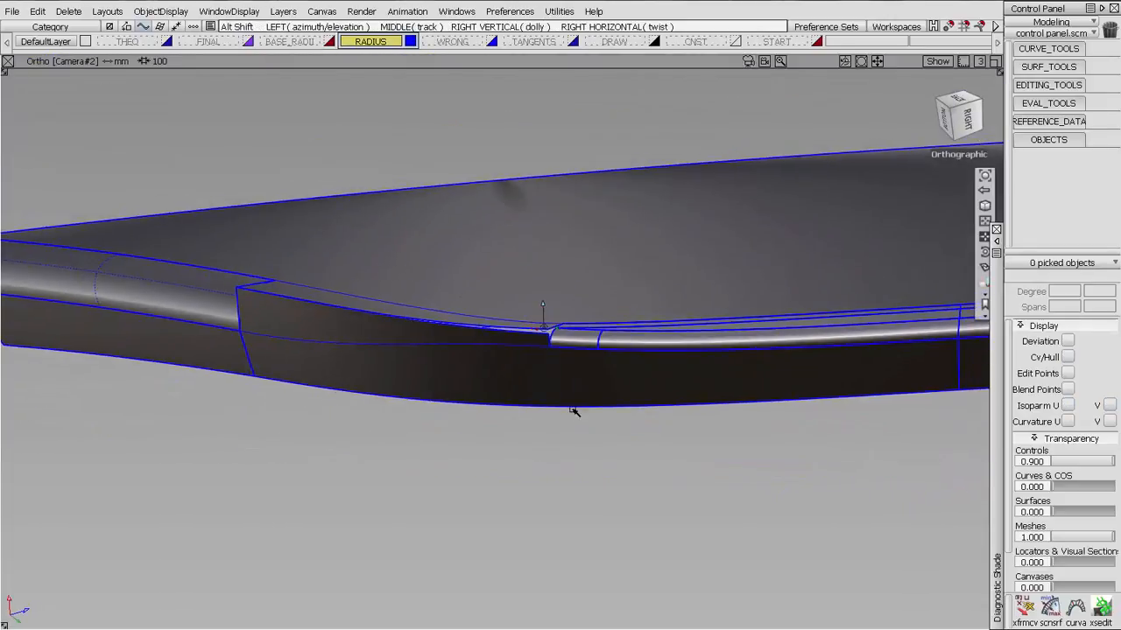
left_click_drag(574, 411, 607, 396, "alt+shift")
- Show the WRONG layer, turn off all displayed items including wireframes, and inspect the highlight around the corner blend
left_click(460, 43)
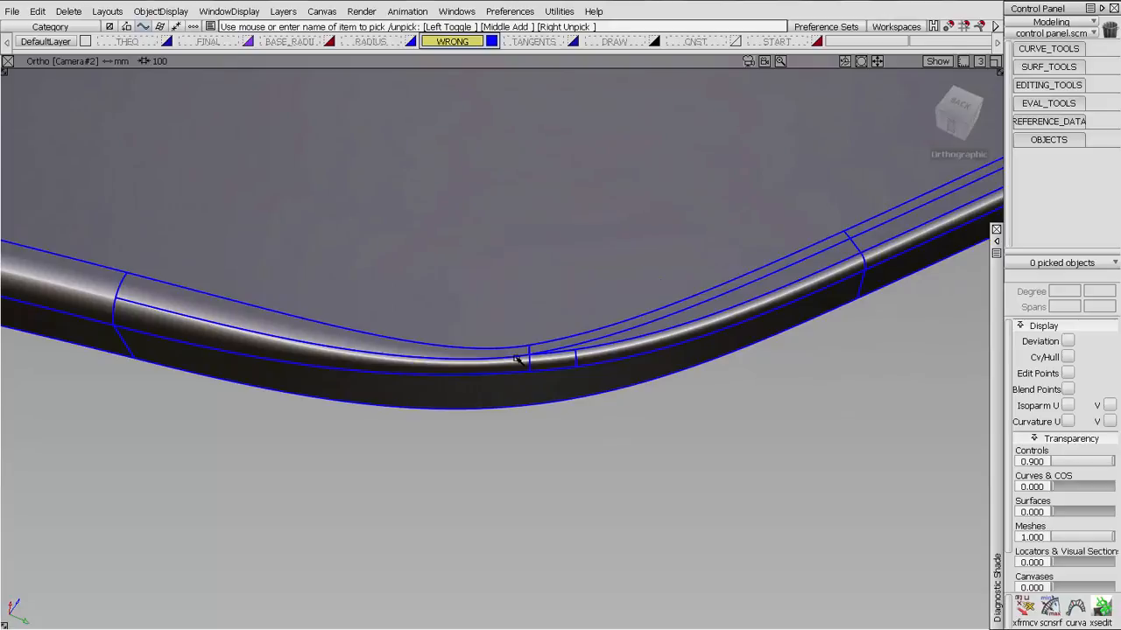
left_click_drag(520, 359, 620, 398, "alt+shift")
left_click(938, 61)
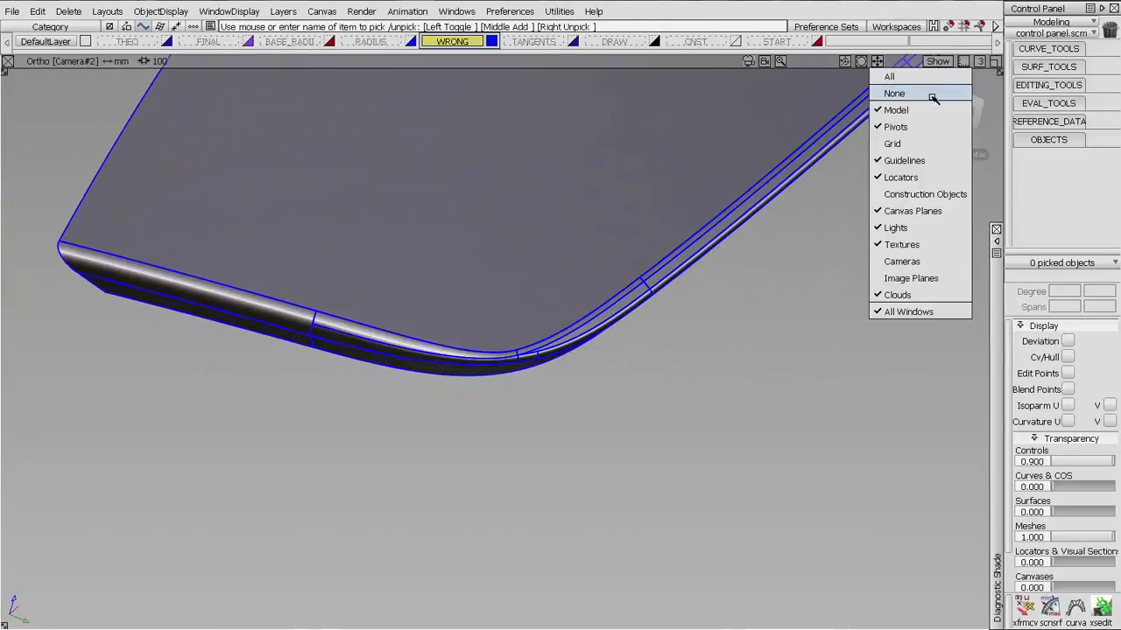
left_click(930, 94)
left_click_drag(713, 247, 664, 247, "alt+shift")
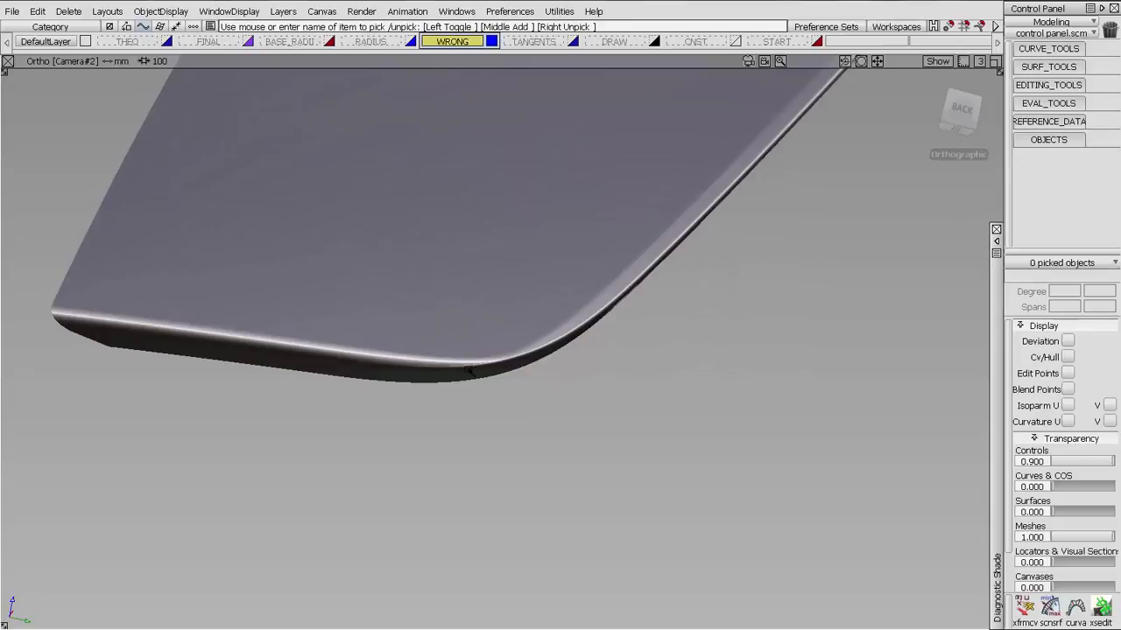
mouse_move(470, 371)
left_mouse_down("alt+shift")
mouse_move(538, 388)
mouse_move(572, 360)
mouse_move(475, 395)
mouse_move(531, 313)
mouse_move(452, 409)
mouse_move(395, 377)
left_mouse_up("alt+shift")
right_click_drag(395, 378, 590, 408, "alt+shift")
left_click_drag(590, 408, 509, 400, "alt+shift")
left_click_drag(498, 346, 513, 352, "alt+shift")
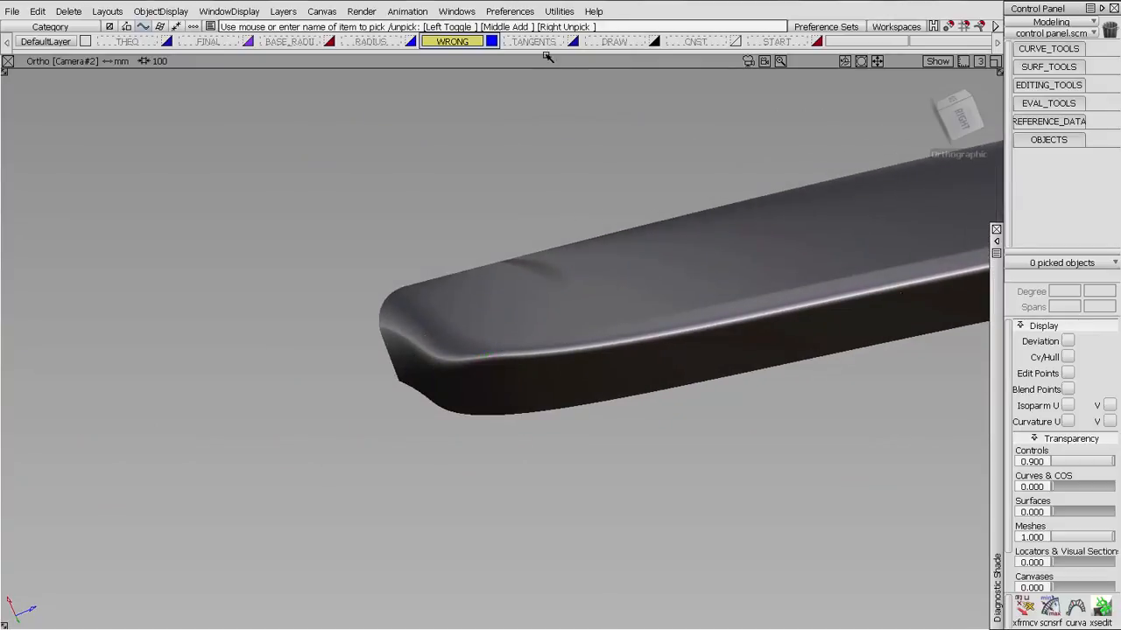
- Restore the wireframe display and inspect the patch junction at the corner on the WRONG layer
left_click(938, 60)
left_click(931, 93)
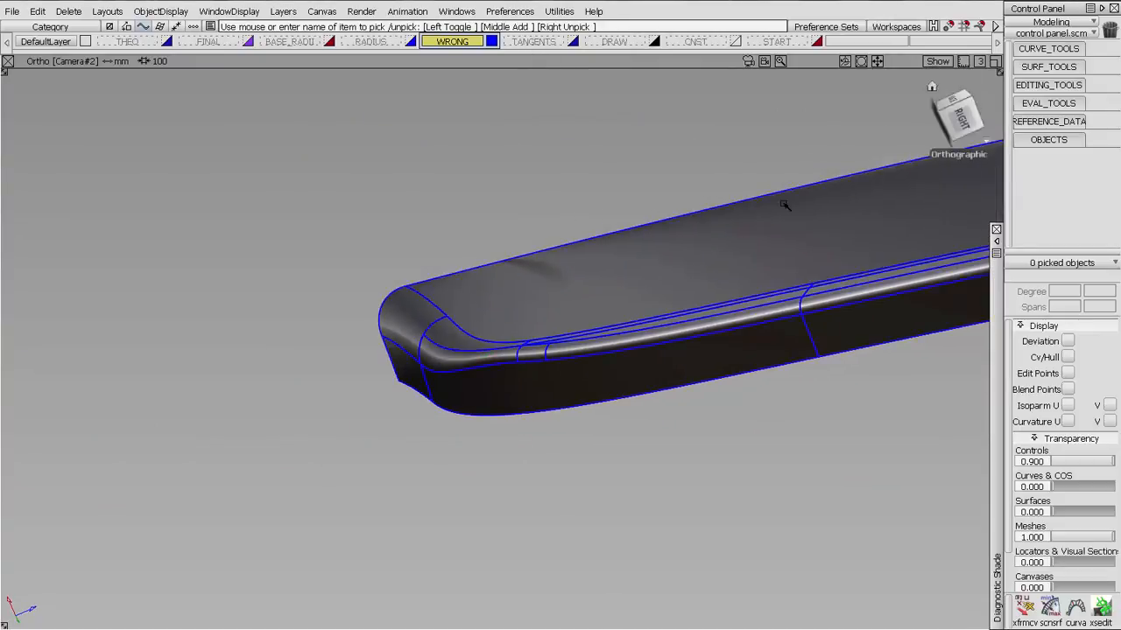
left_click_drag(783, 205, 707, 356, "alt+shift")
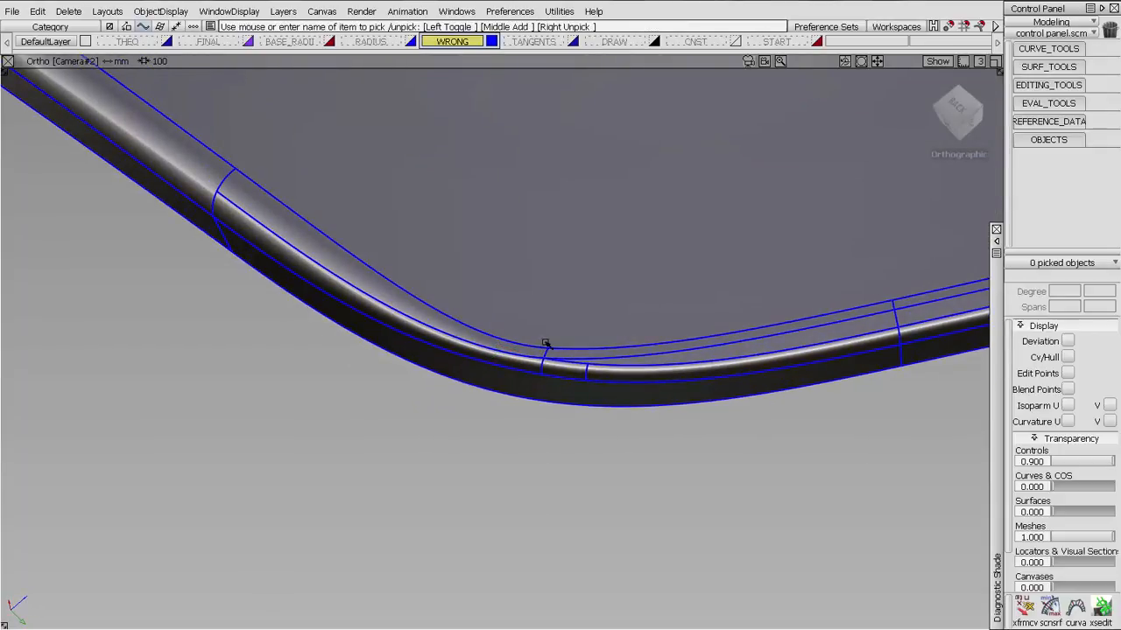
- Show the TANGENTS layer, apply textured diagnostic shading, and inspect the gaps between the tangent boundaries at the corner
left_click(534, 42)
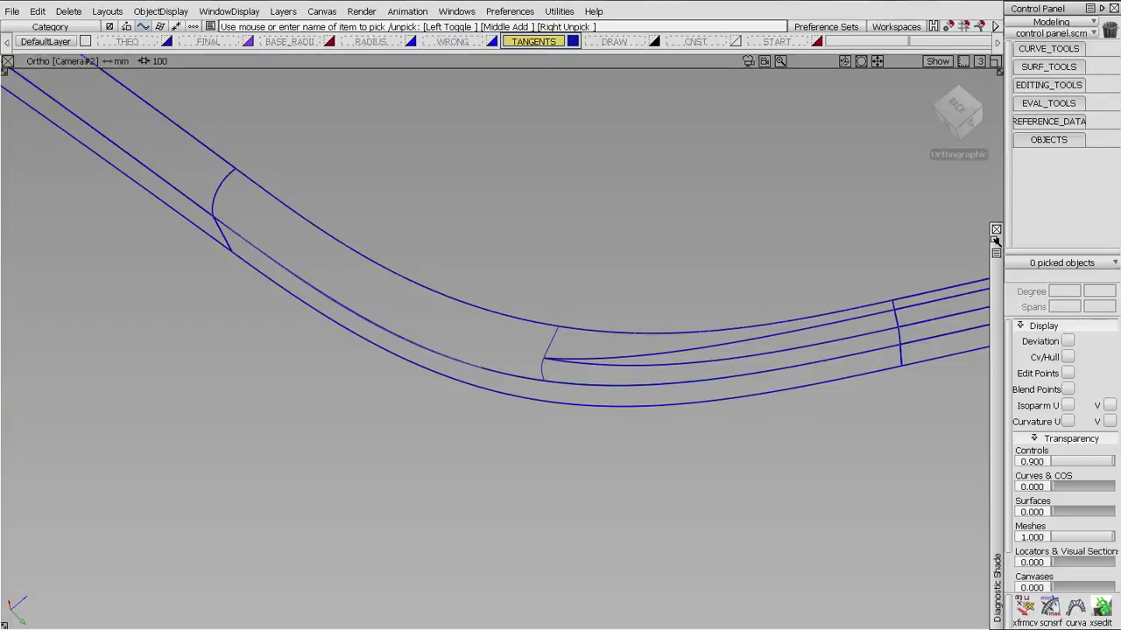
left_click(995, 240)
left_click(982, 285)
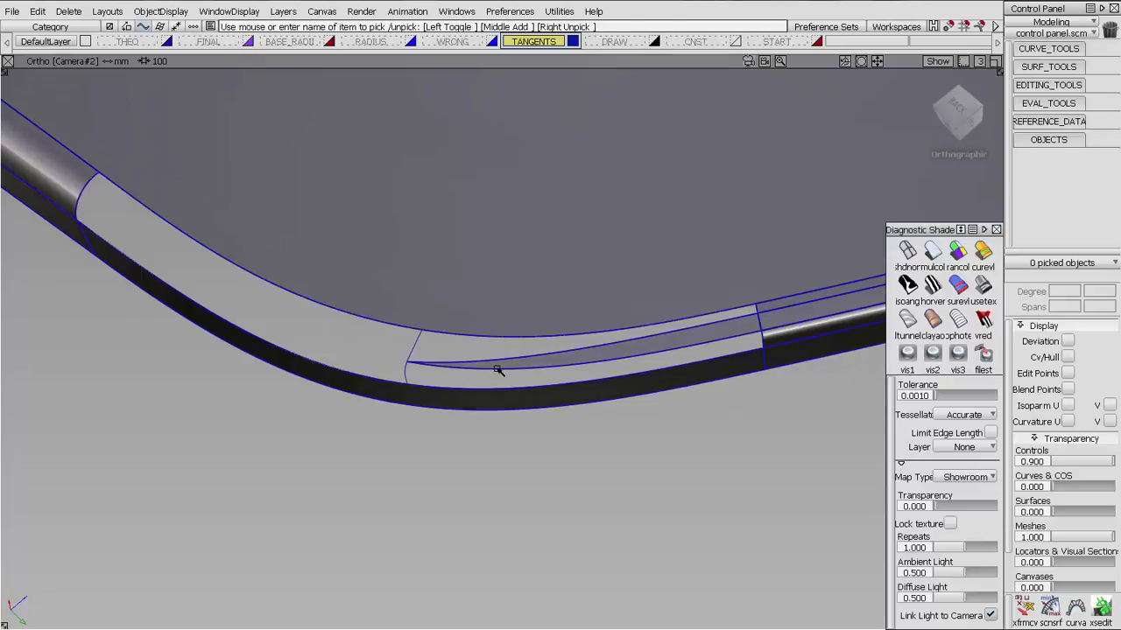
mouse_move(497, 367)
left_mouse_down("alt+shift")
mouse_move(410, 323)
mouse_move(429, 354)
mouse_move(607, 329)
mouse_move(370, 342)
mouse_move(455, 225)
mouse_move(413, 294)
mouse_move(443, 260)
left_mouse_up("alt+shift")
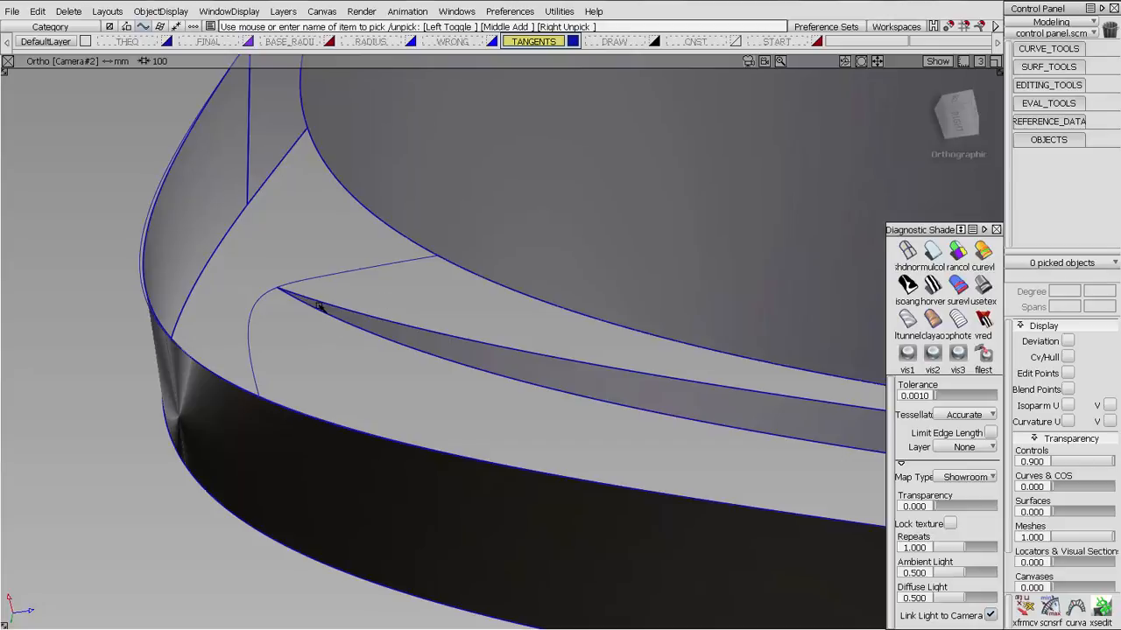
right_click_drag(669, 309, 613, 345, "alt+shift")
middle_click_drag(612, 345, 500, 345, "alt+shift")
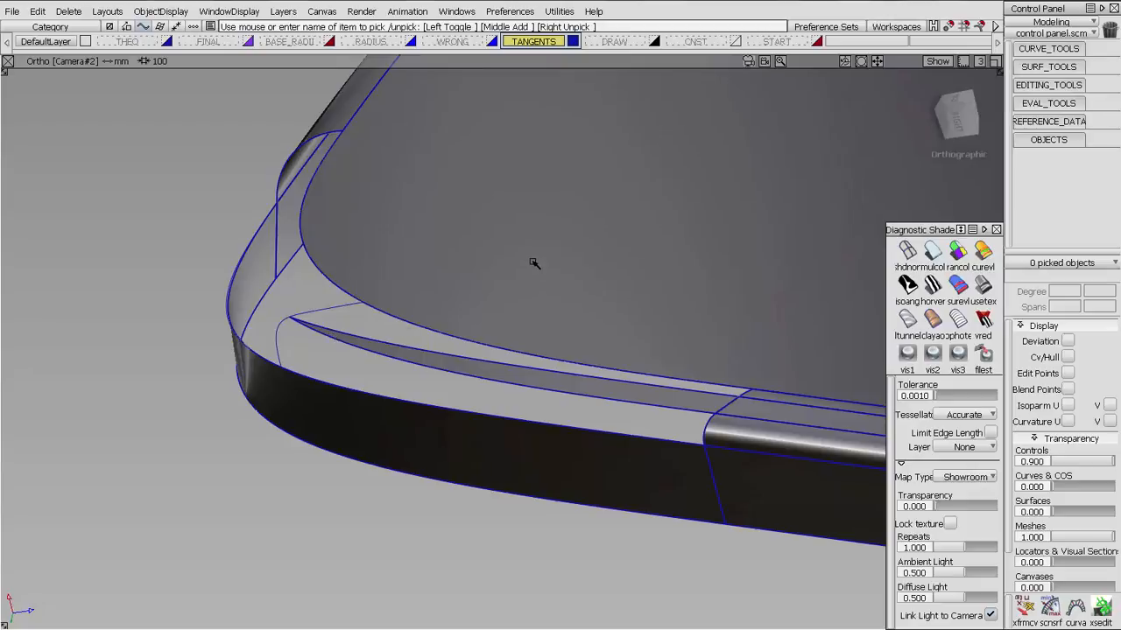
right_click_drag(525, 237, 497, 298, "alt+shift")
left_click_drag(497, 298, 574, 291, "alt+shift")
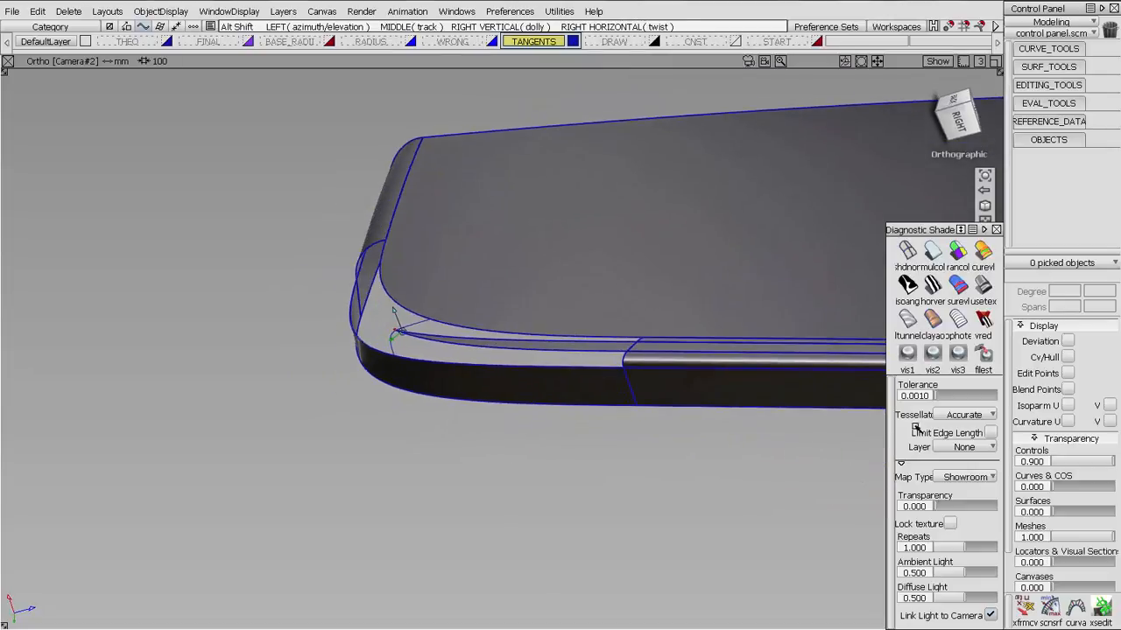
- Set the curve and surface display transparency to 0.900 and switch to the DRAW layer
left_click_drag(1076, 488, 1105, 488)
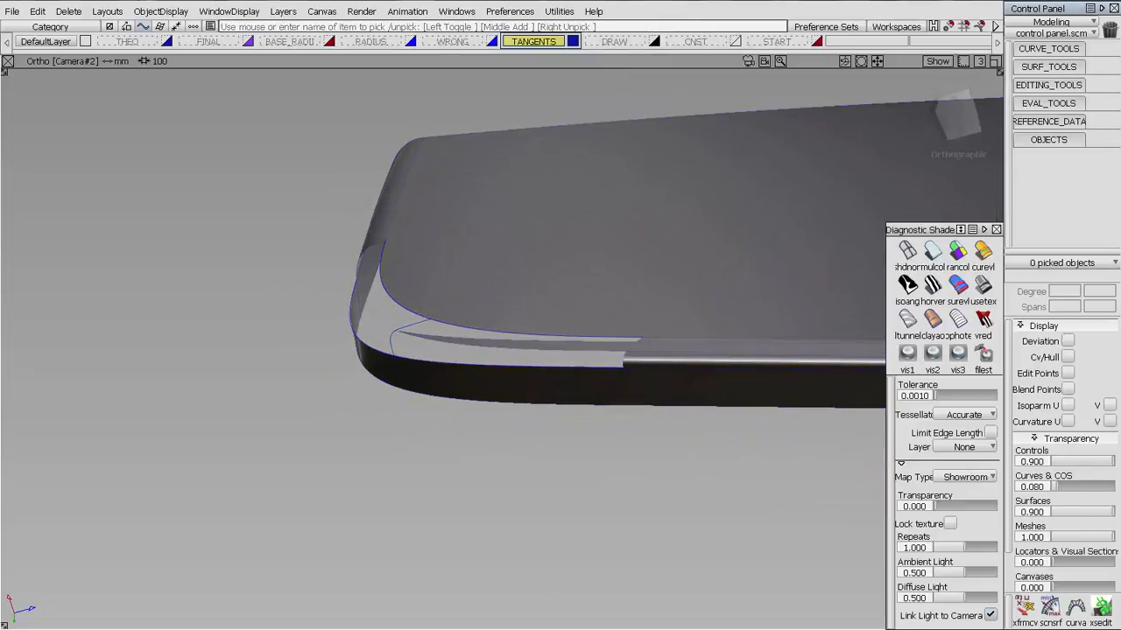
left_click(624, 41)
left_click_drag(466, 254, 632, 324, "alt+shift")
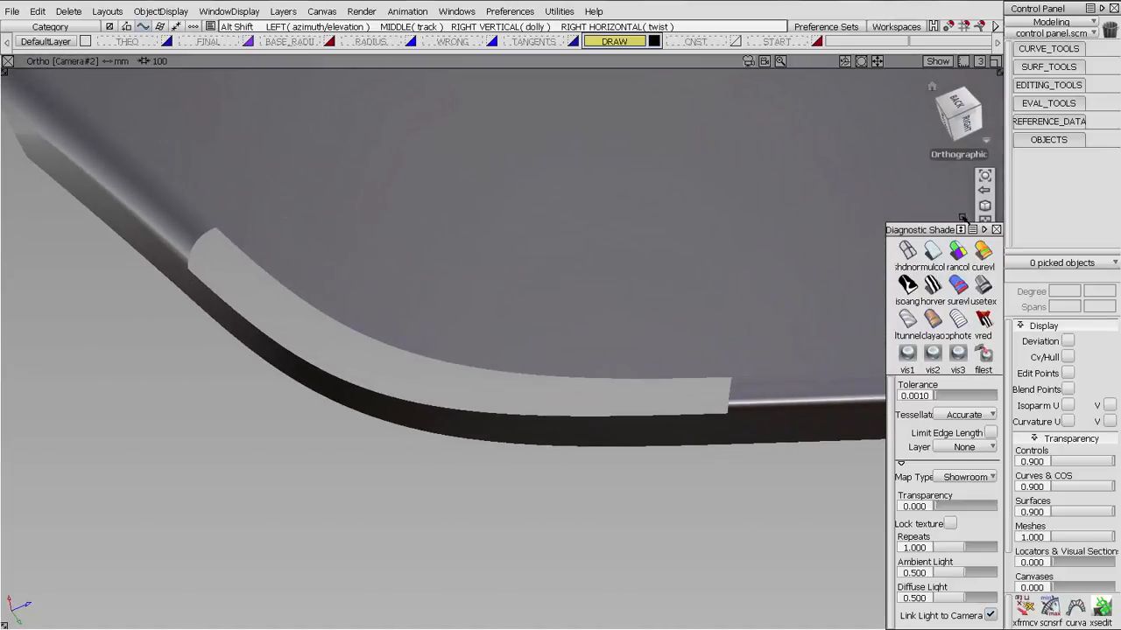
left_click(985, 229)
left_click_drag(978, 215, 967, 264, "alt+shift")
- Select the PencilRound paint brush and set its colour to black for sketching over the open corner
left_click_drag(981, 304, 640, 388)
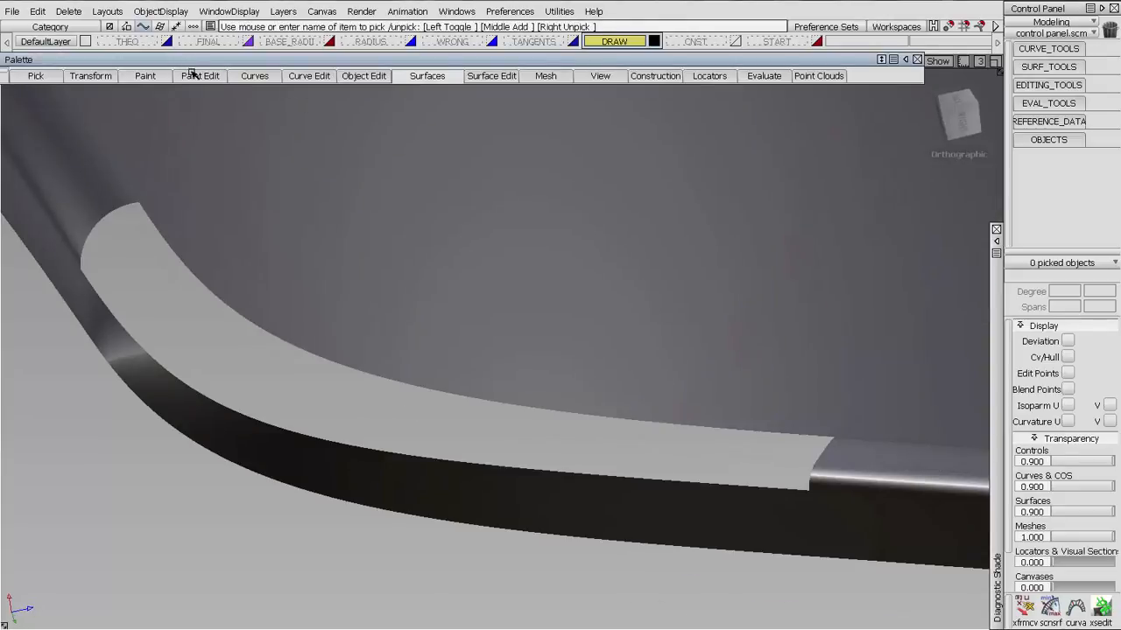
left_click(146, 76)
mouse_move(175, 92)
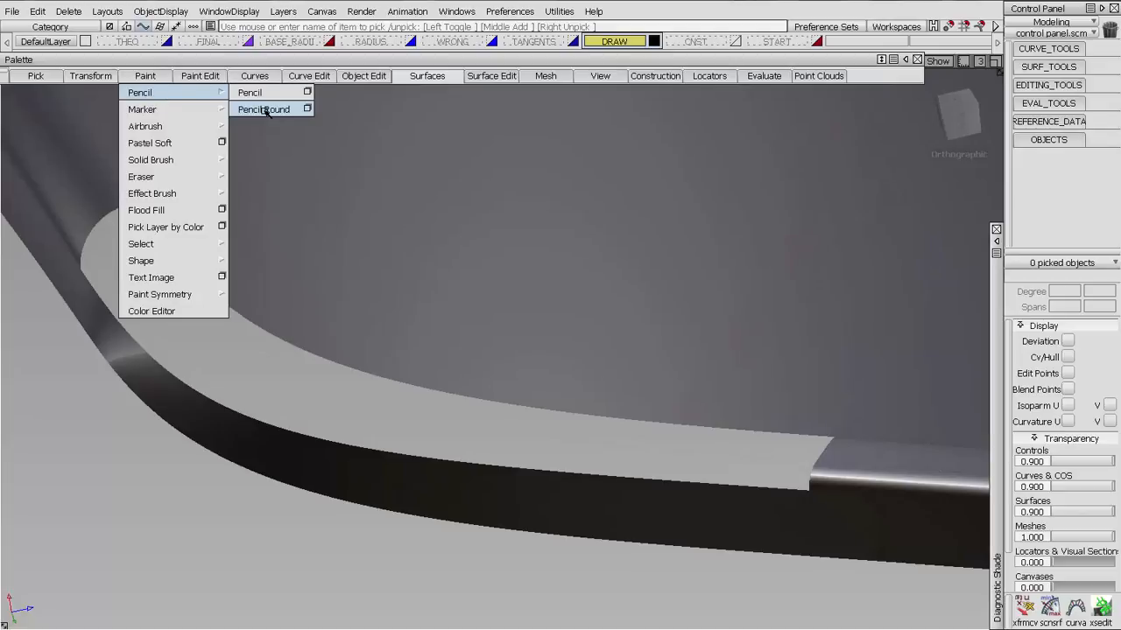
left_click(267, 111)
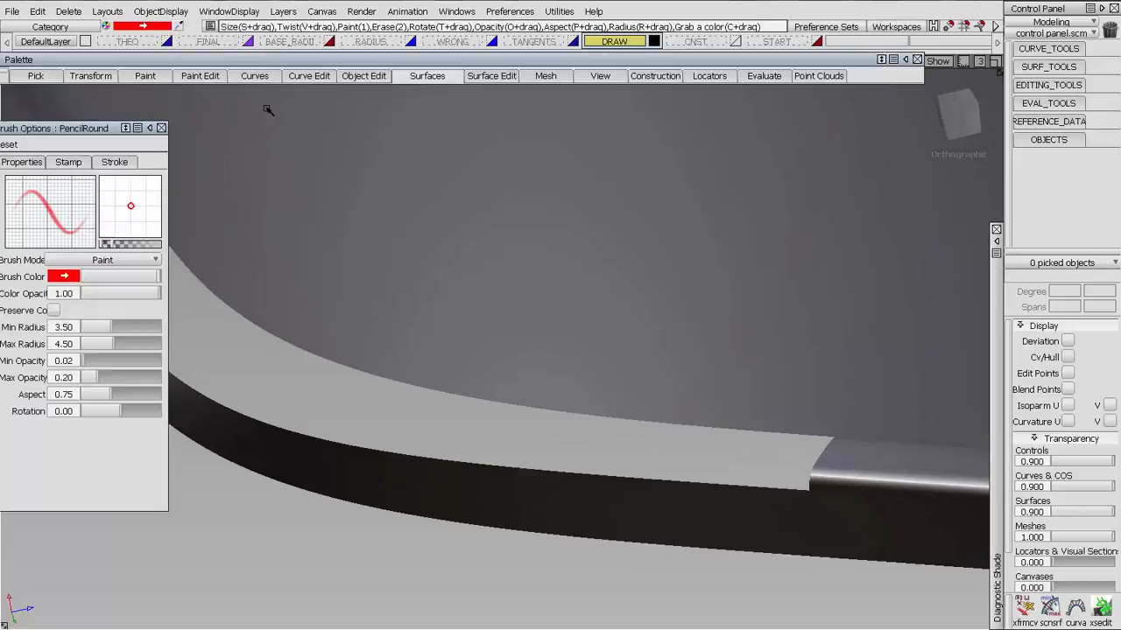
left_click(69, 277)
left_click(161, 128)
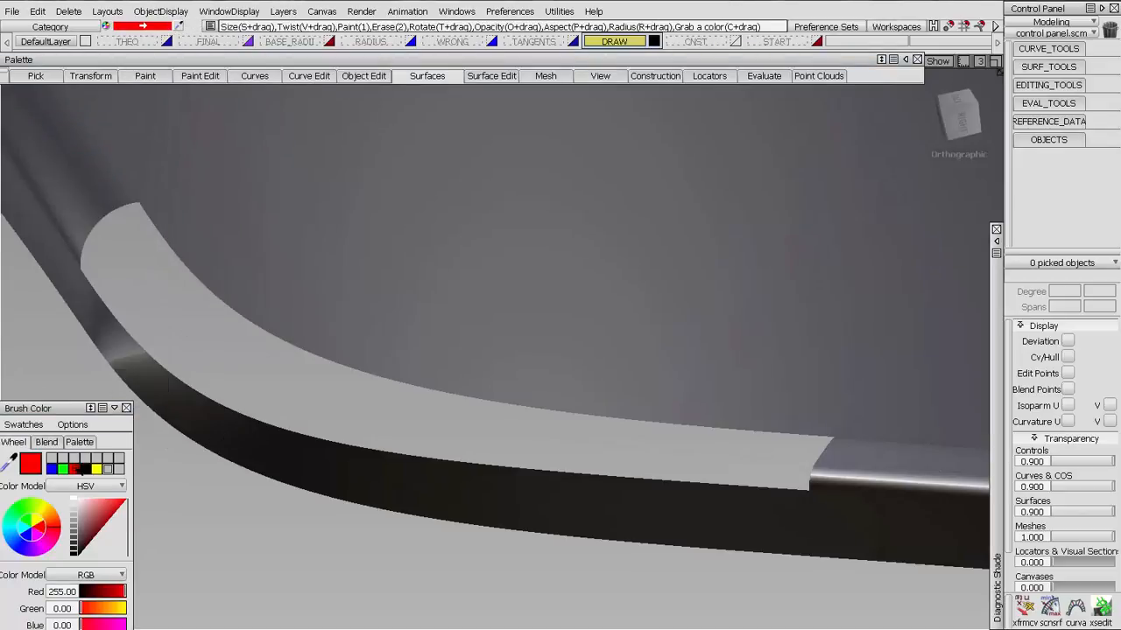
left_click(82, 468)
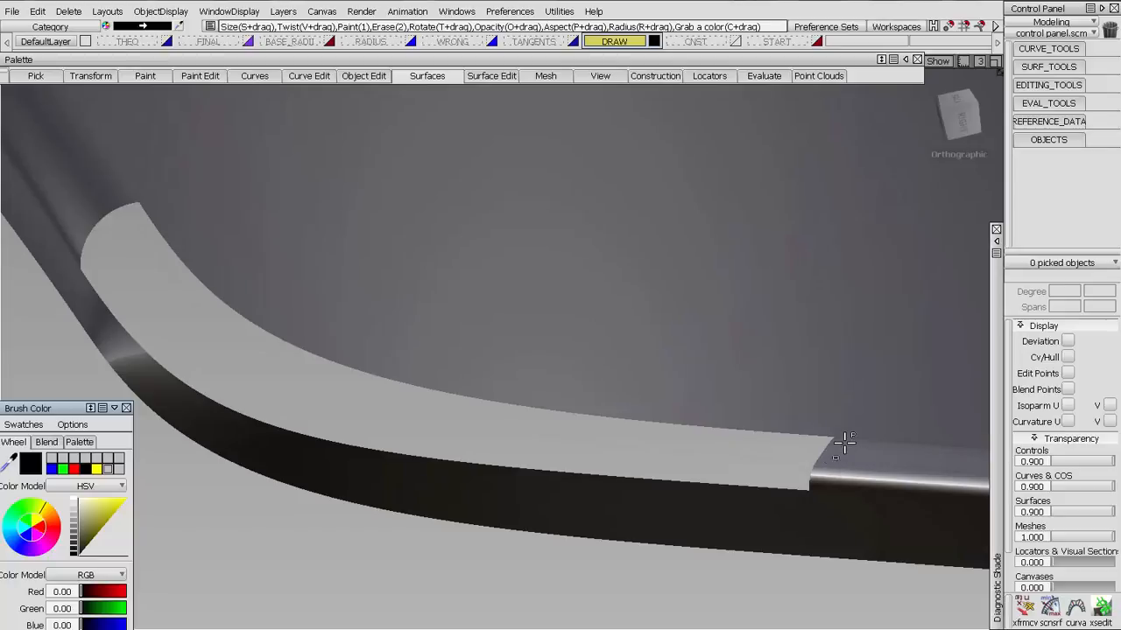
- Create a new canvas on the current window and sketch a black line across the right-hand end of the corner gap
left_click(863, 394)
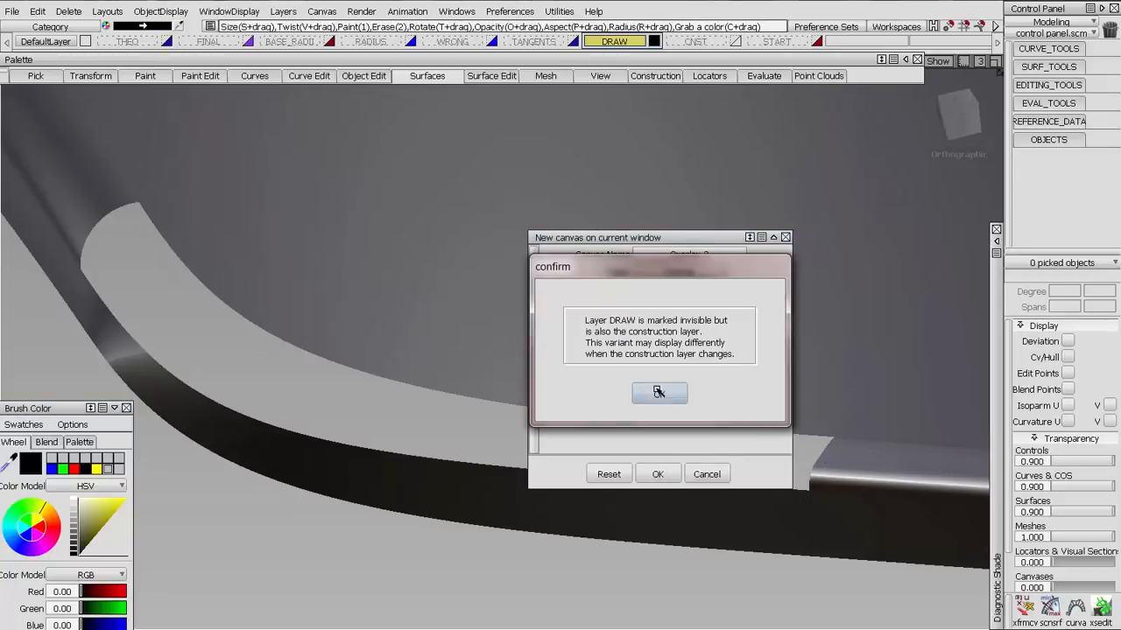
left_click(659, 393)
left_click_drag(839, 421, 799, 484)
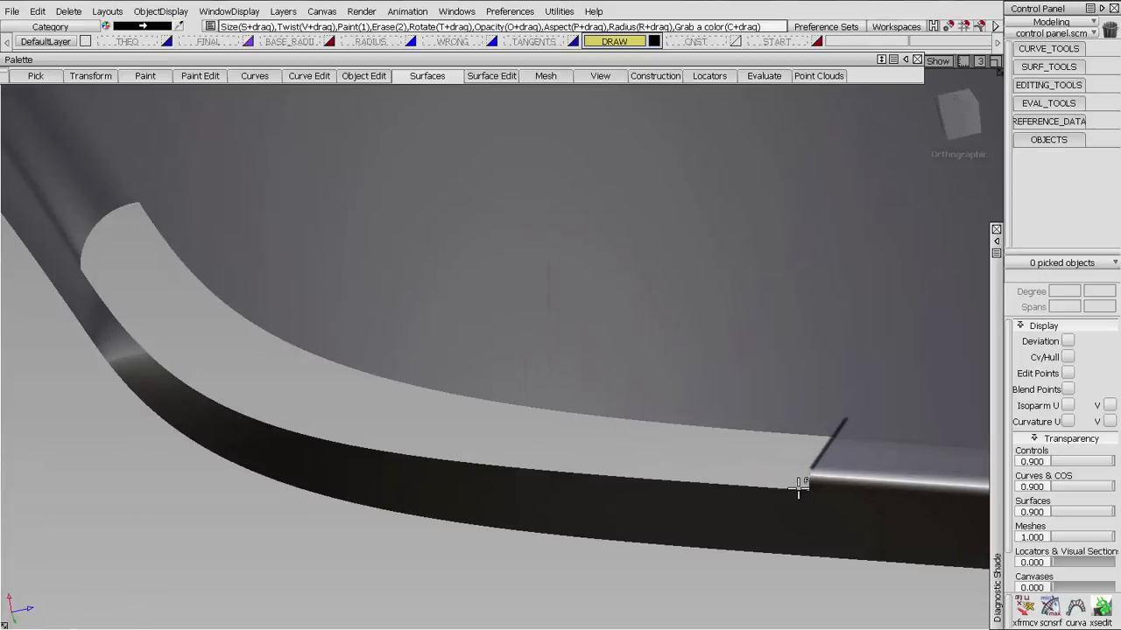
left_click_drag(867, 389, 792, 495)
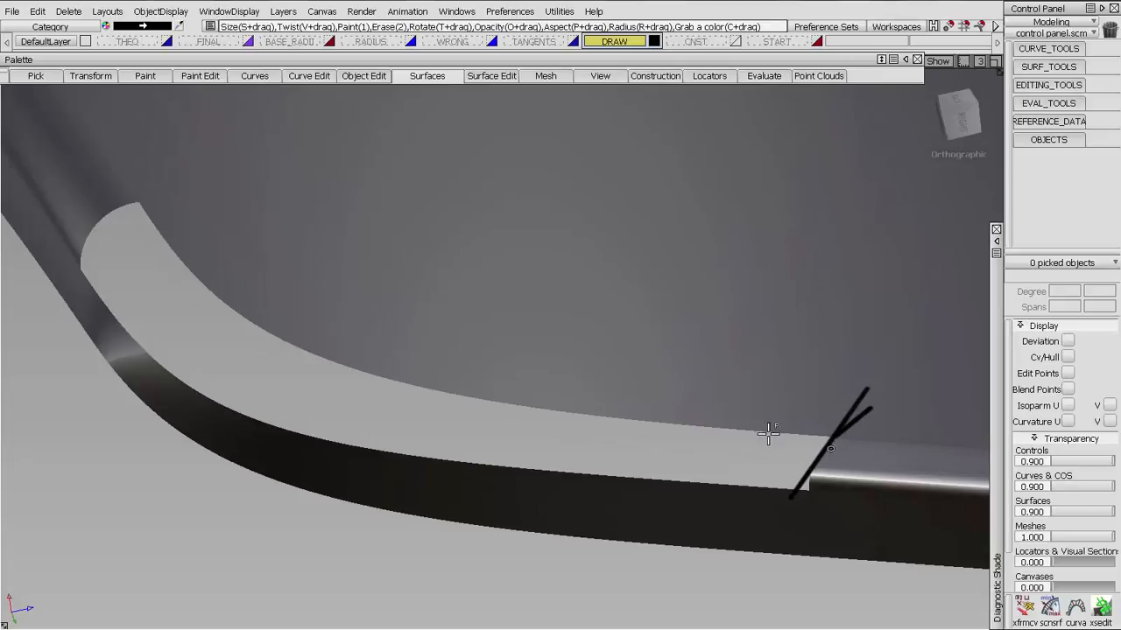
- Sketch black lines with a narrow wedge across the upper-left end of the corner gap, plus a short tick on the adjoining blend
left_click_drag(170, 190, 57, 227)
left_click_drag(193, 187, 147, 196)
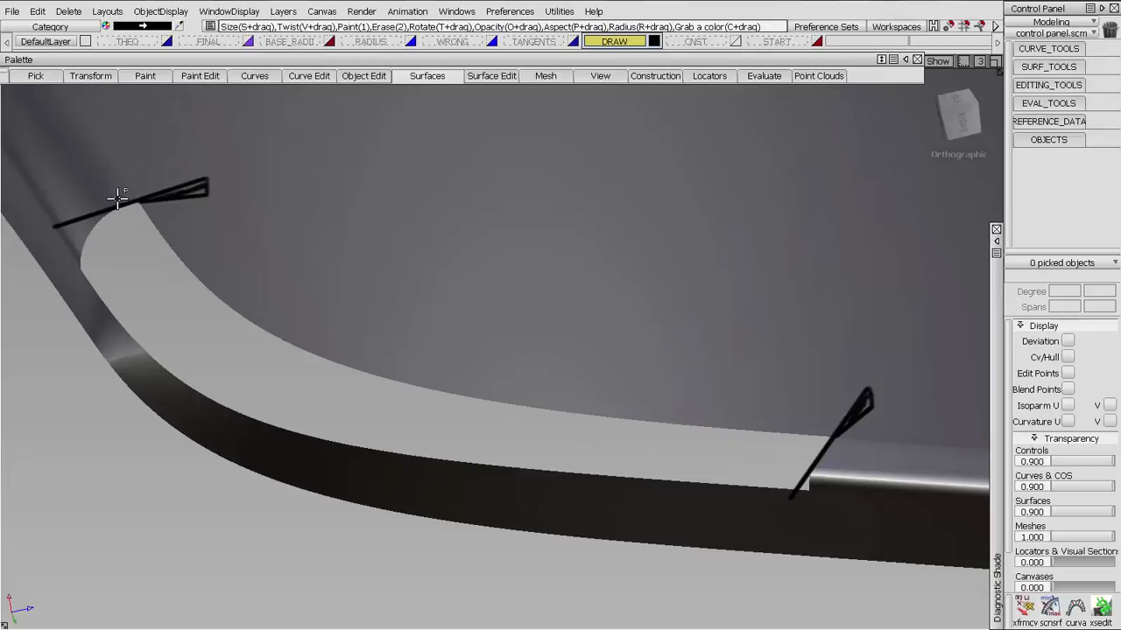
left_click_drag(107, 175, 129, 203)
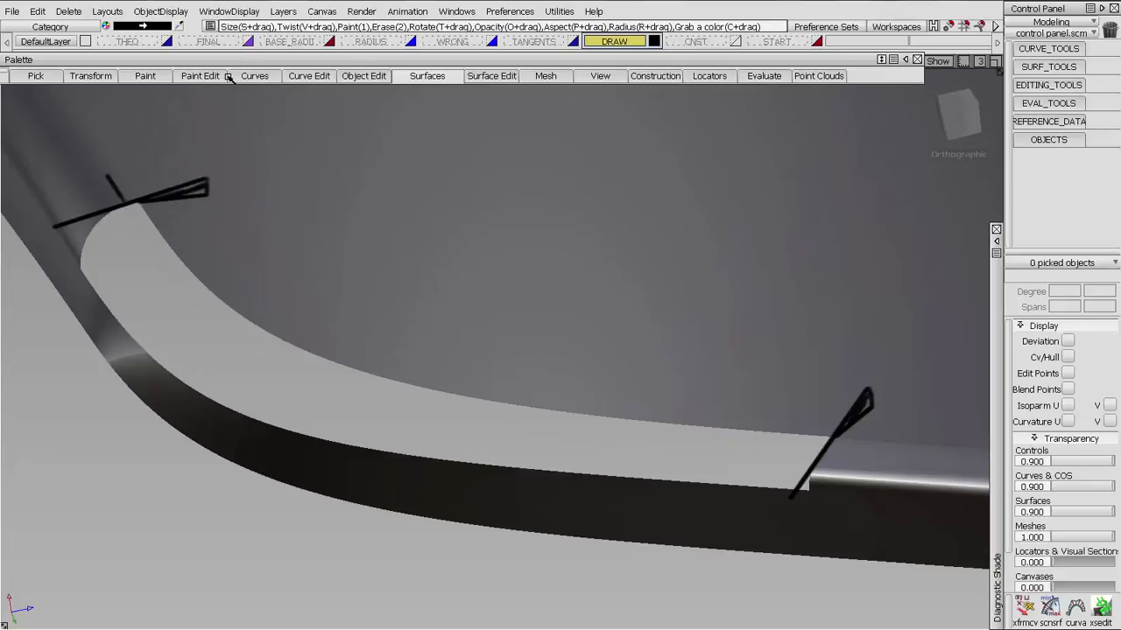
- Set the brush colour to green and sketch two parallel lines from the gap's right-hand end along the adjoining edge blend
left_click(145, 76)
mouse_move(160, 94)
left_click(259, 106)
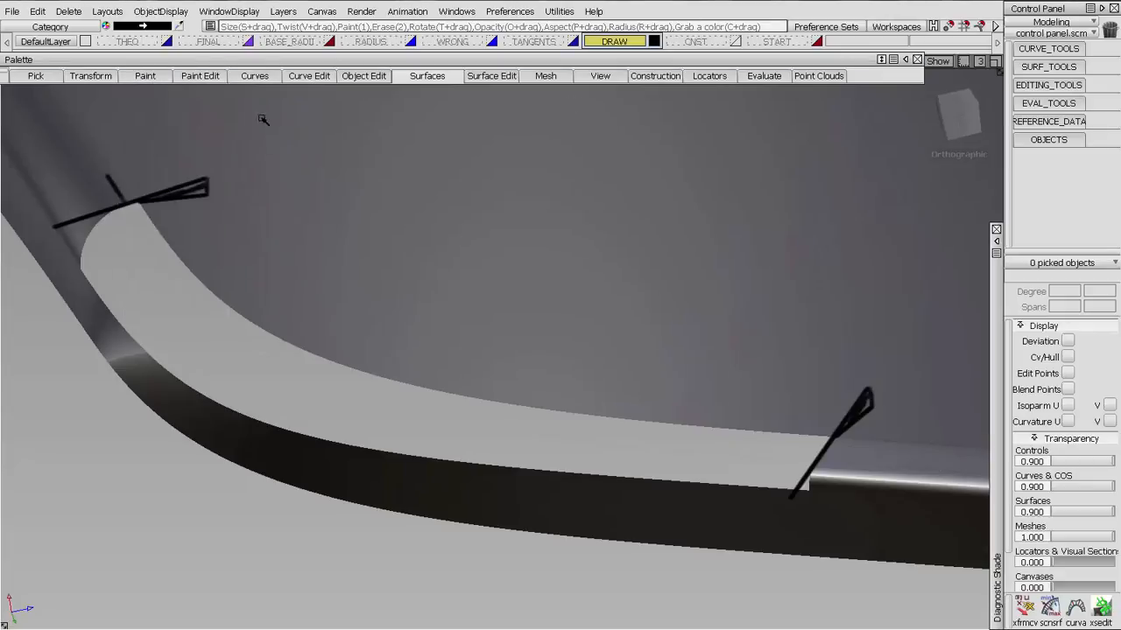
left_click(64, 276)
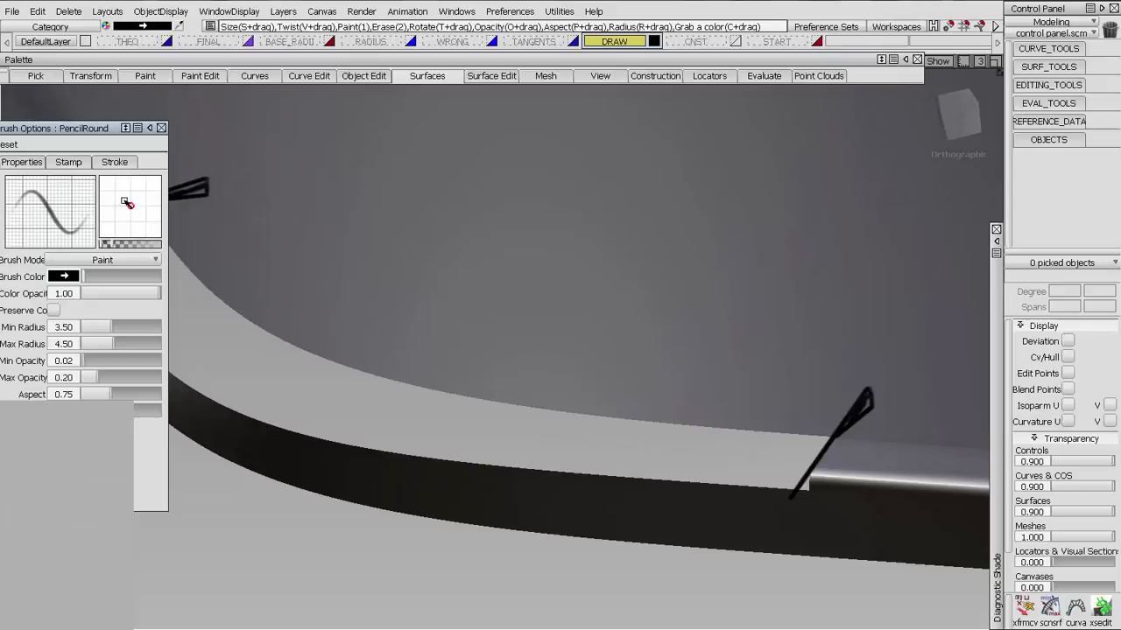
left_click(162, 128)
left_click(64, 467)
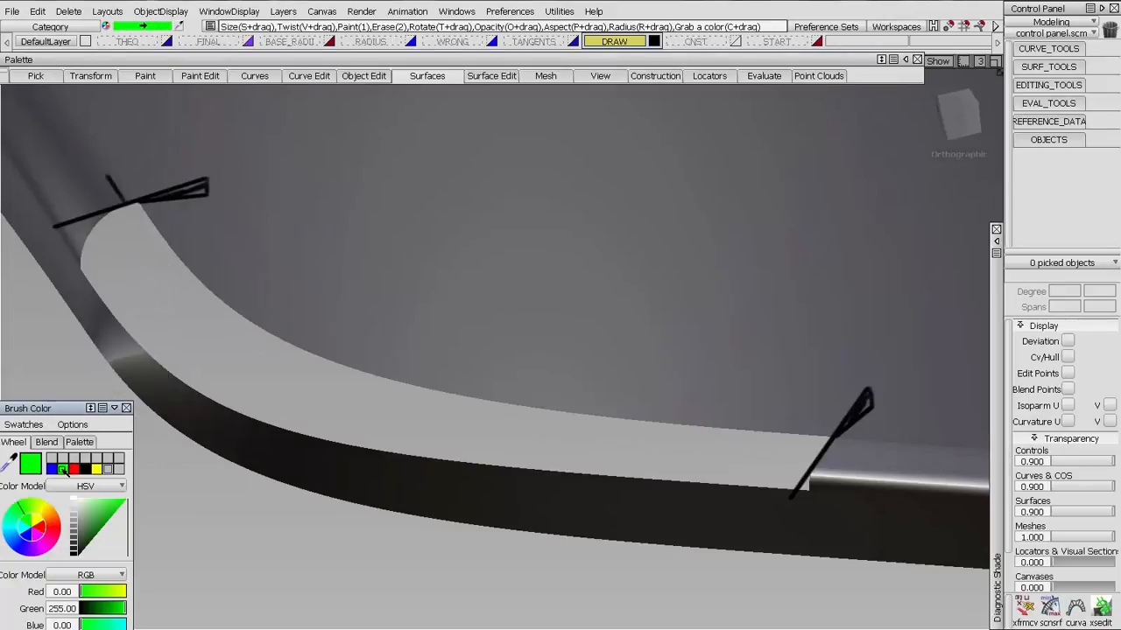
mouse_move(876, 450)
left_mouse_down()
mouse_move(909, 451)
mouse_move(819, 450)
mouse_move(903, 449)
left_mouse_up()
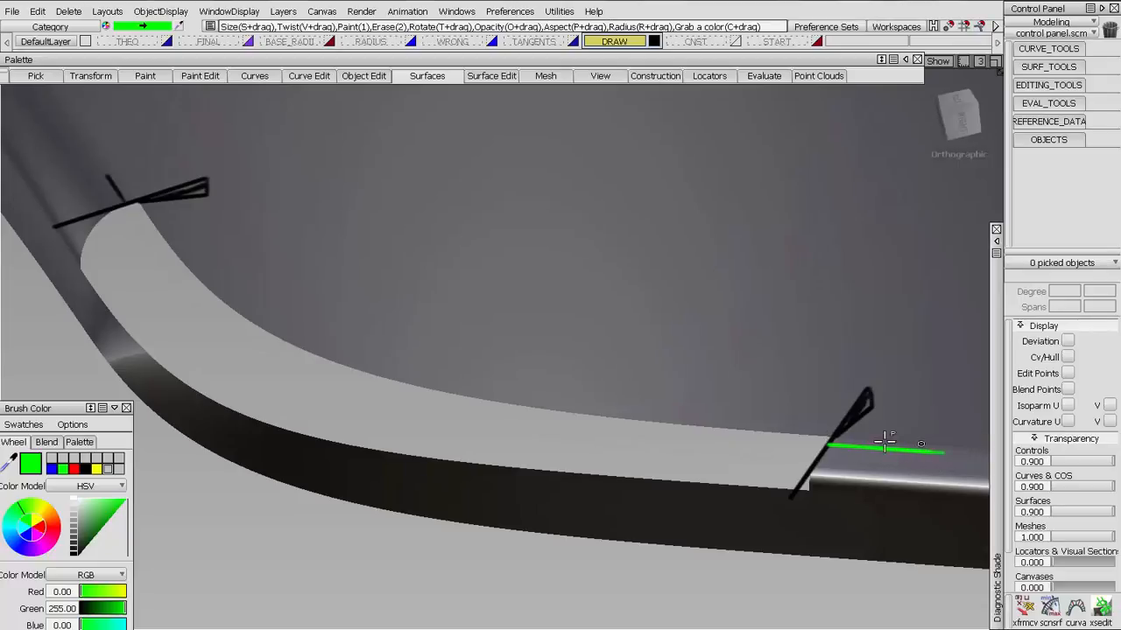
left_click_drag(845, 441, 929, 444)
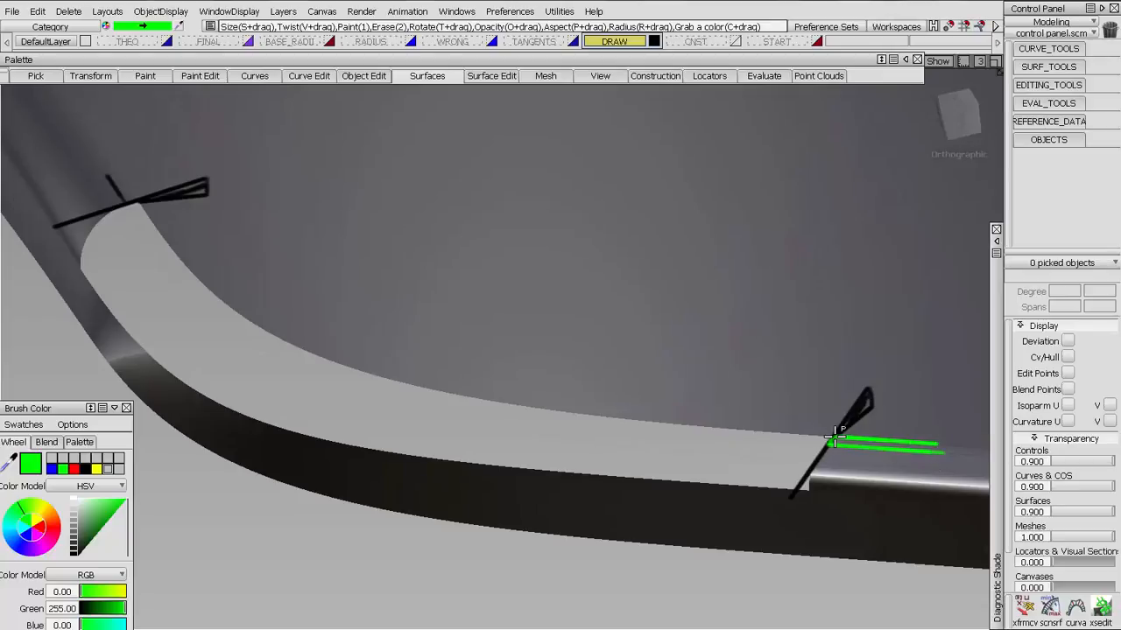
- Trace the gap's upper boundary in green, then add two parallel lines and a cross-section arc beyond its upper-left end
mouse_move(820, 438)
left_mouse_down()
mouse_move(490, 408)
mouse_move(243, 259)
mouse_move(180, 174)
mouse_move(550, 382)
mouse_move(833, 413)
left_mouse_up()
key("ctrl+z")
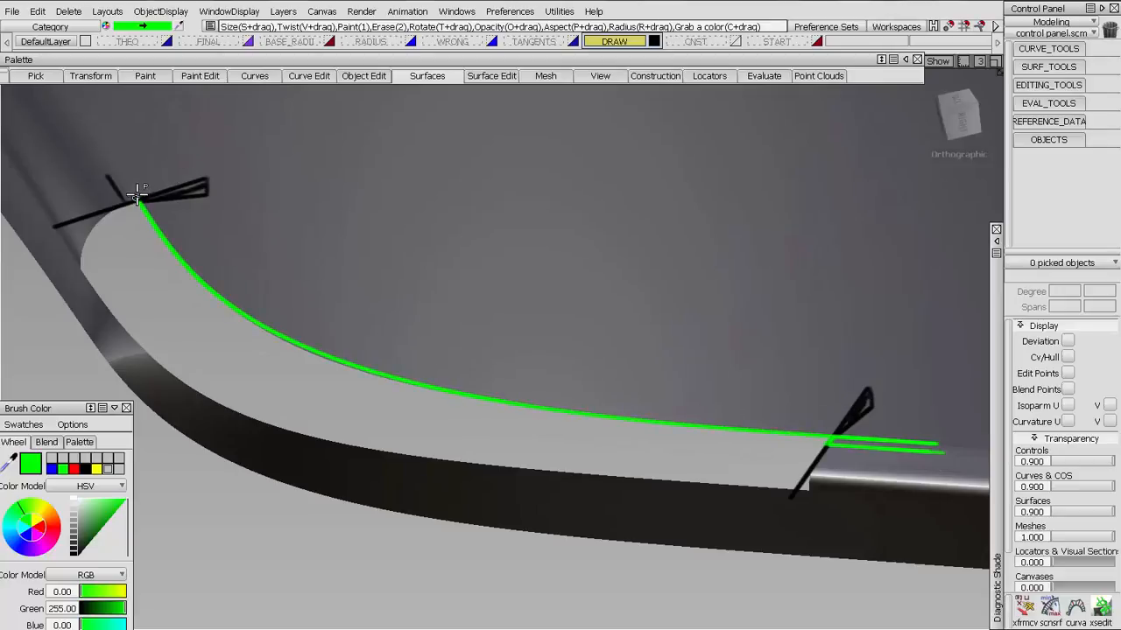
left_click_drag(95, 135, 128, 178)
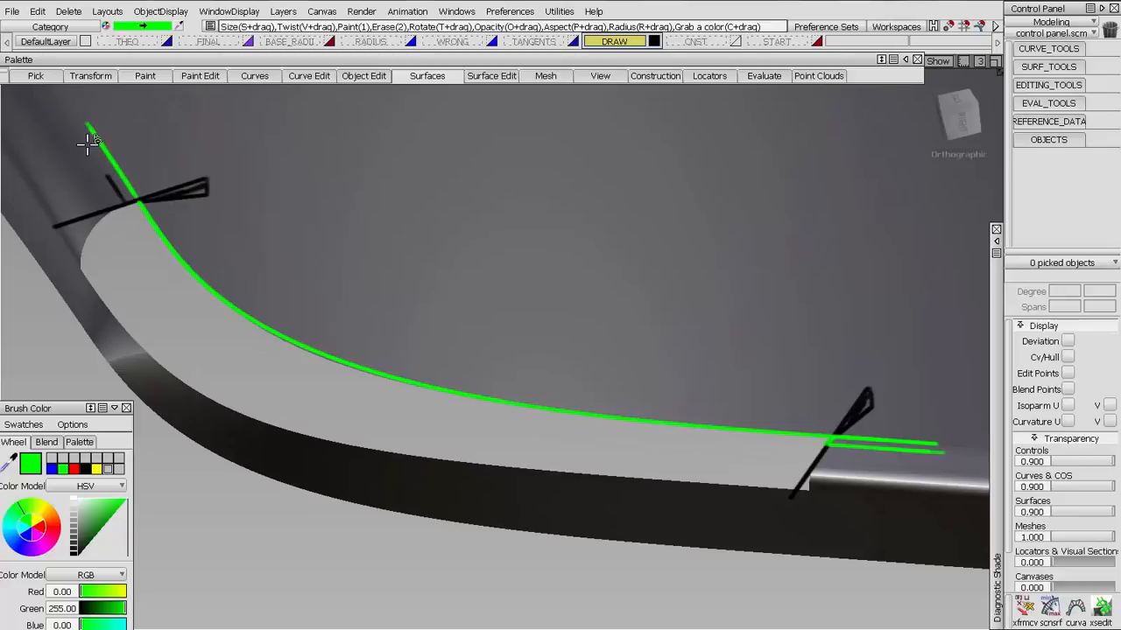
mouse_move(93, 143)
left_mouse_down()
mouse_move(110, 188)
mouse_move(73, 128)
left_mouse_up()
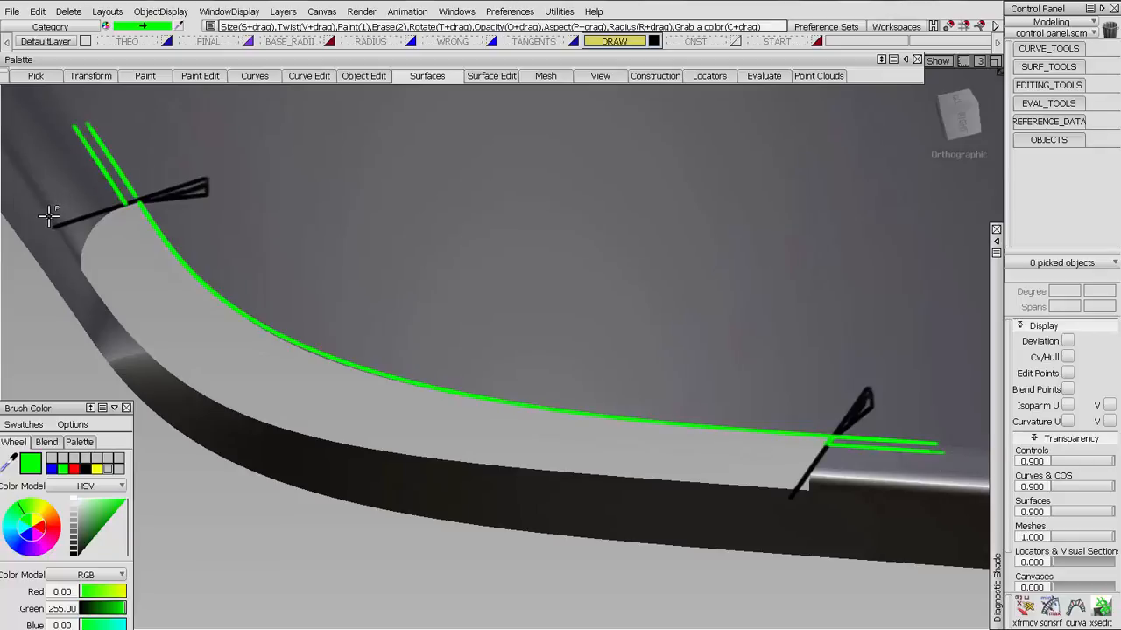
mouse_move(50, 215)
left_mouse_down()
mouse_move(82, 160)
mouse_move(41, 220)
left_mouse_up()
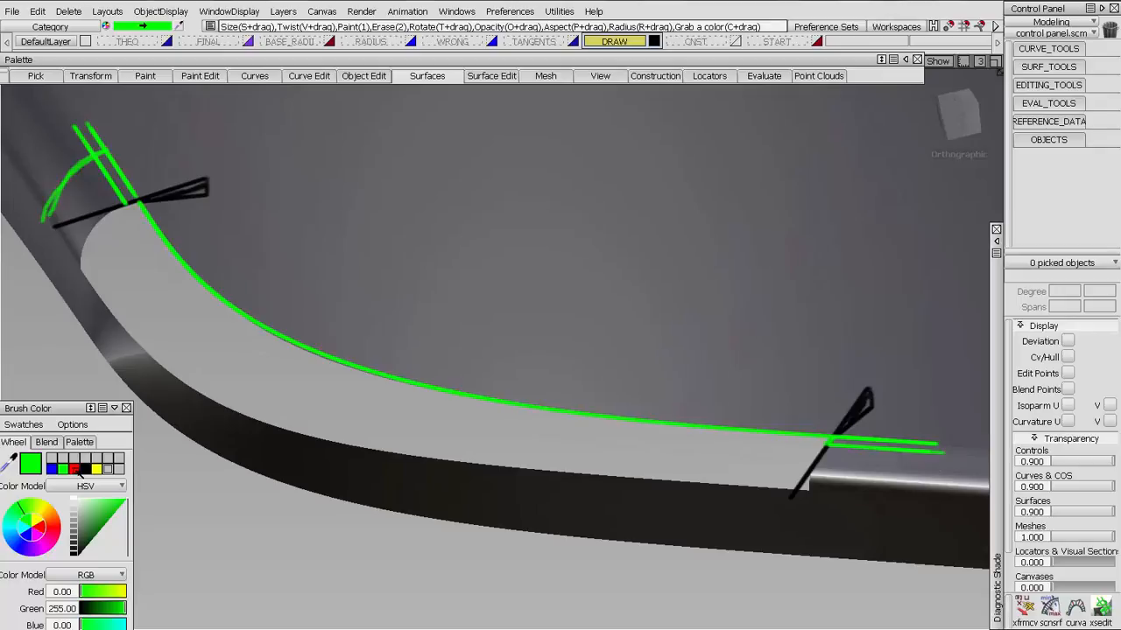
- Set the brush colour to red and sketch two lines along the edge blend beyond the gap's right-hand end
left_click(76, 468)
left_click_drag(924, 470, 823, 464)
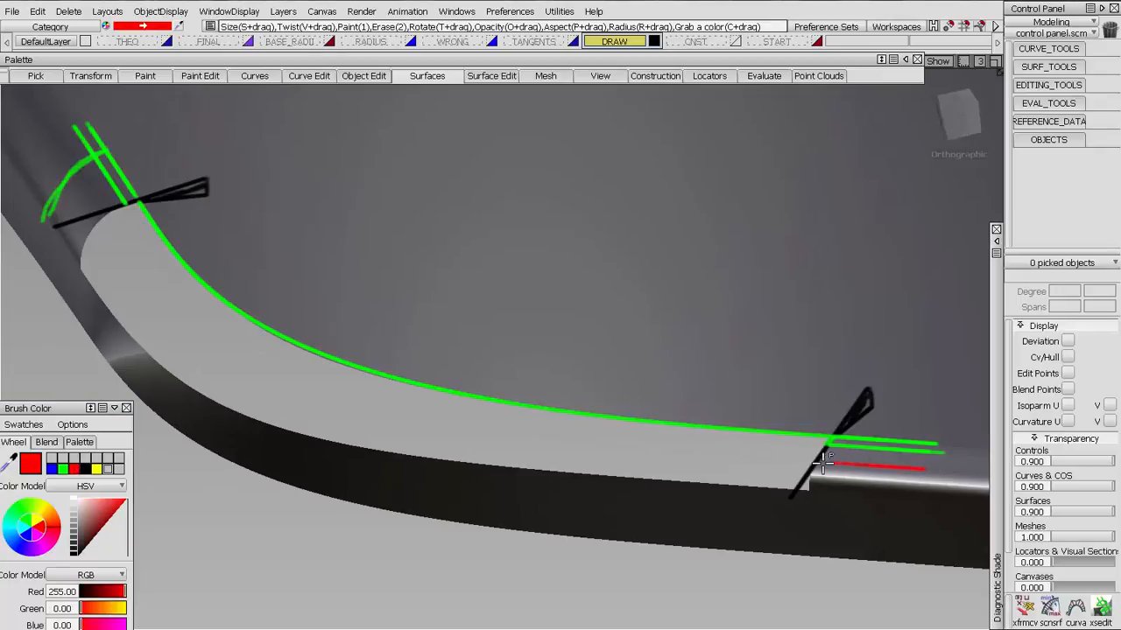
mouse_move(947, 468)
left_mouse_down()
mouse_move(823, 464)
mouse_move(918, 492)
mouse_move(815, 487)
mouse_move(945, 496)
left_mouse_up()
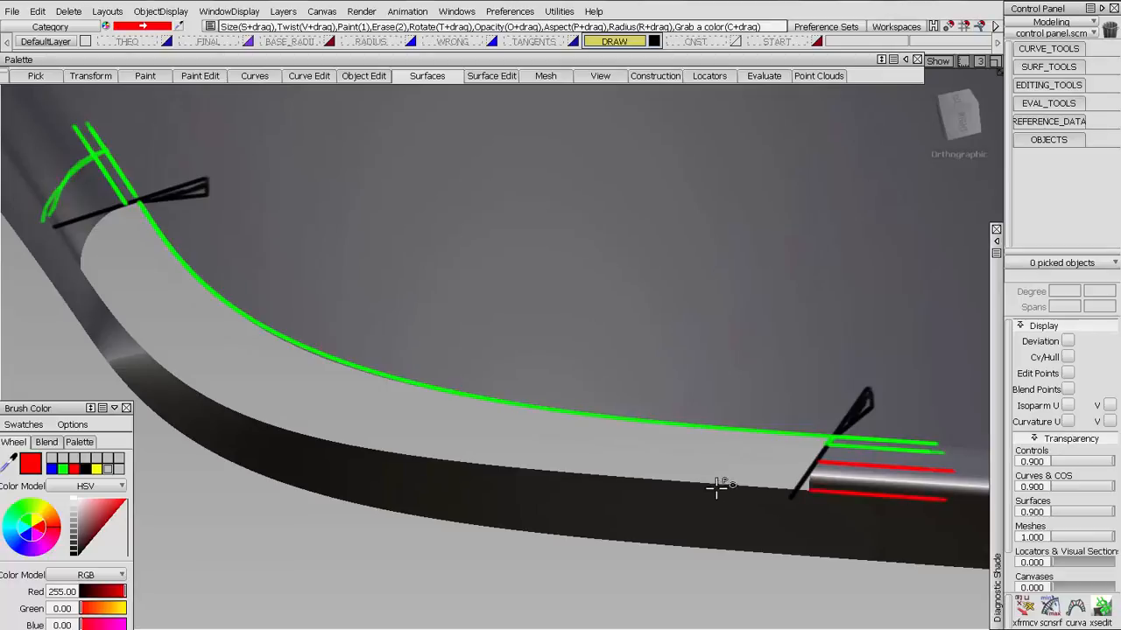
- Trace the gap's entire lower boundary in red and extend the line past the upper-left end along the adjoining blend
left_click_drag(742, 487, 251, 407)
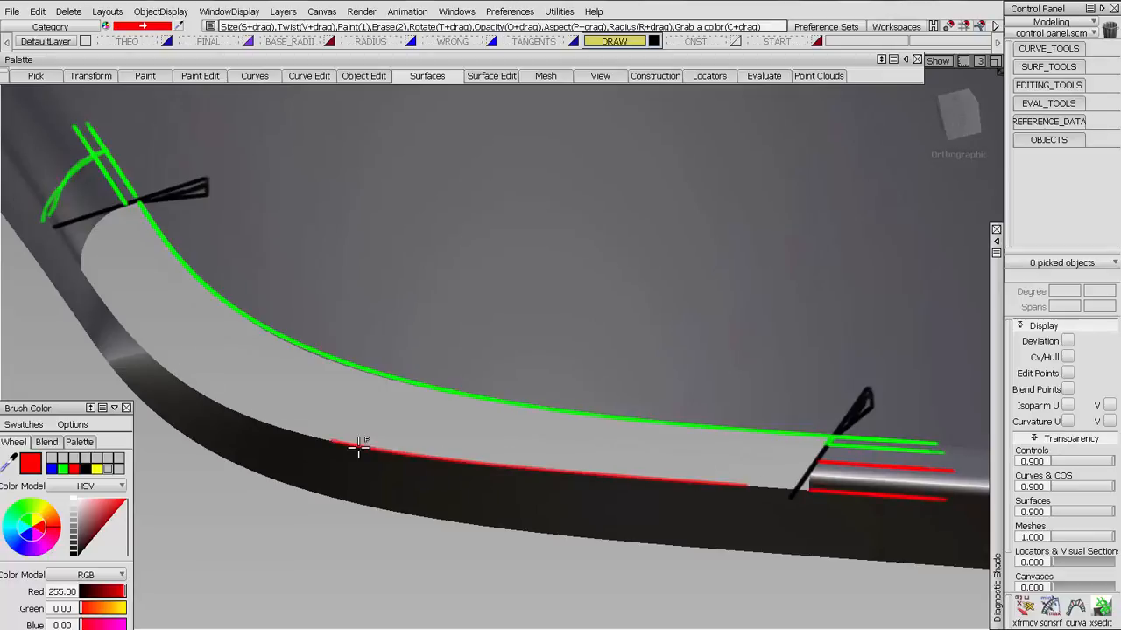
left_click_drag(359, 448, 770, 488)
mouse_move(328, 443)
left_mouse_down()
mouse_move(217, 404)
mouse_move(86, 268)
mouse_move(245, 415)
left_mouse_up()
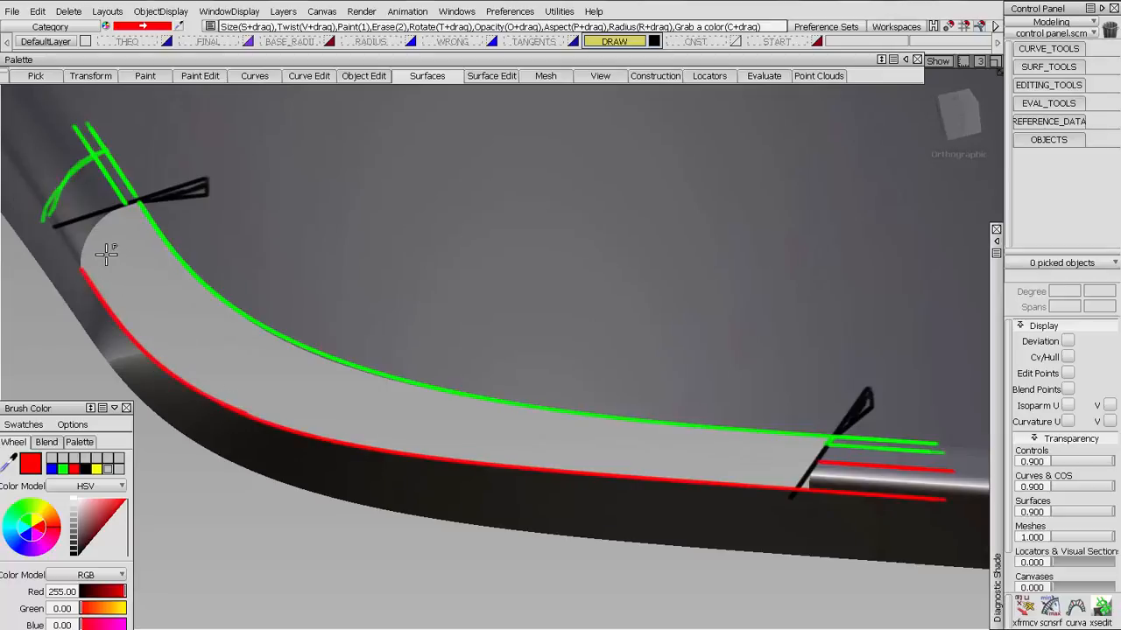
left_click_drag(76, 261, 33, 201)
left_click_drag(88, 260, 33, 194)
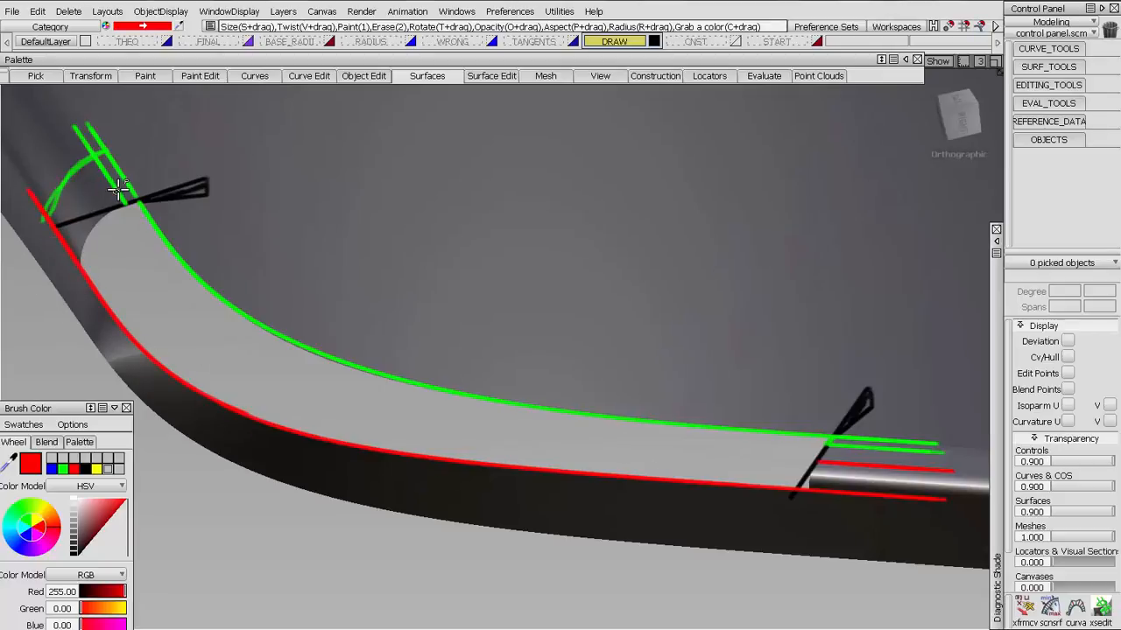
- Sketch a red inner curve and a green one above it through the corner gap, joining the inner lines at both ends
left_click_drag(73, 126, 126, 204)
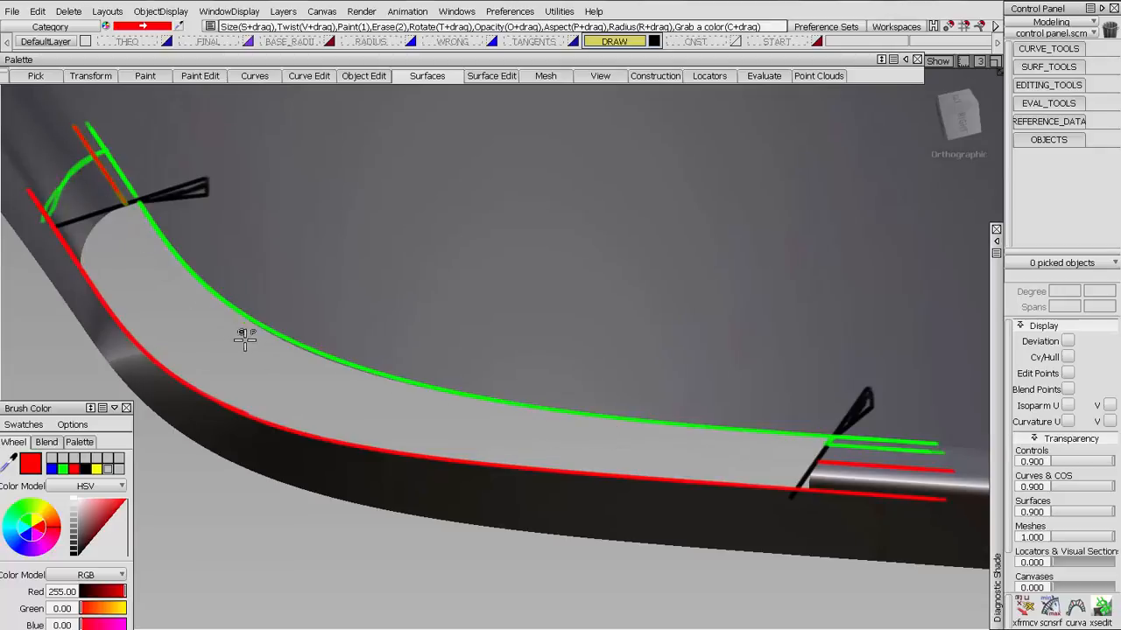
mouse_move(260, 354)
left_mouse_down()
mouse_move(350, 395)
mouse_move(457, 424)
mouse_move(950, 471)
left_mouse_up()
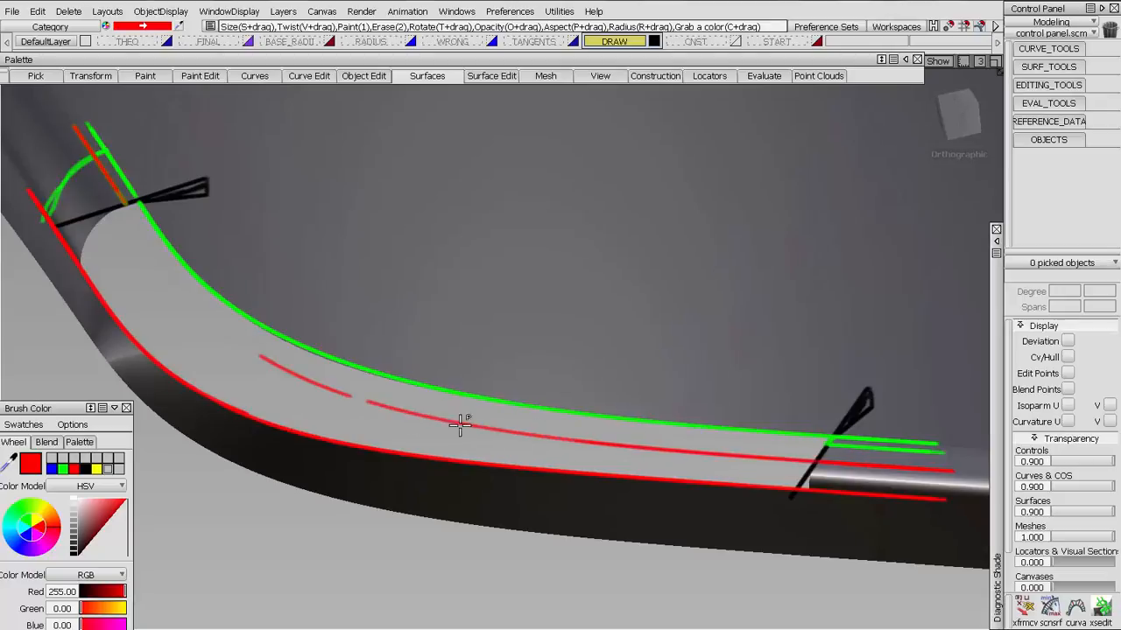
mouse_move(460, 425)
left_mouse_down()
mouse_move(230, 305)
mouse_move(150, 180)
left_mouse_up()
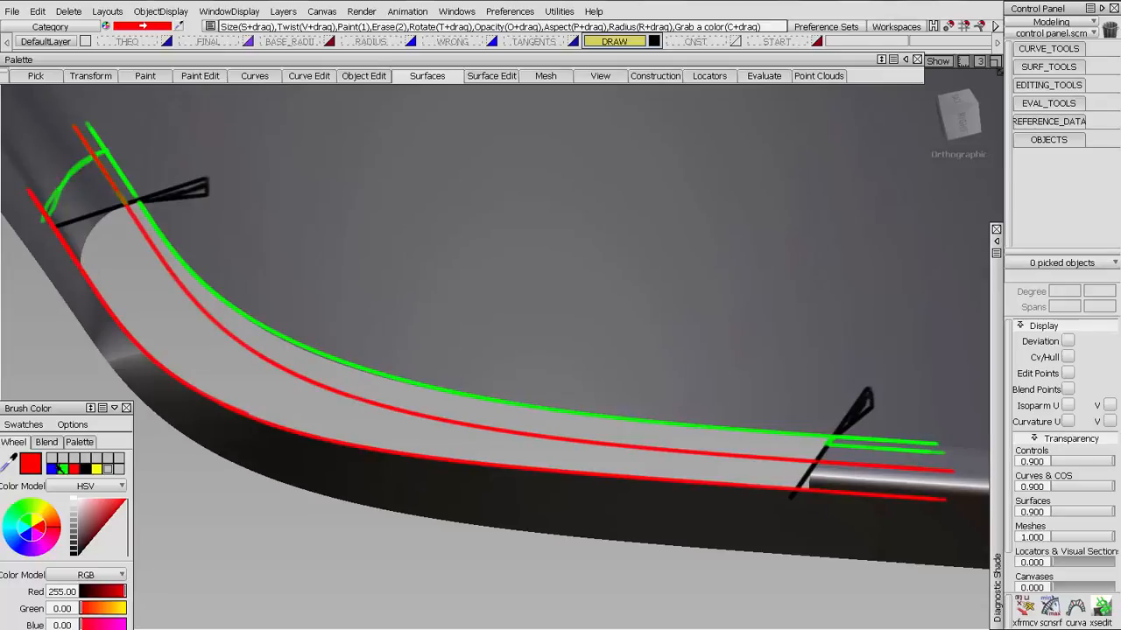
left_click(63, 469)
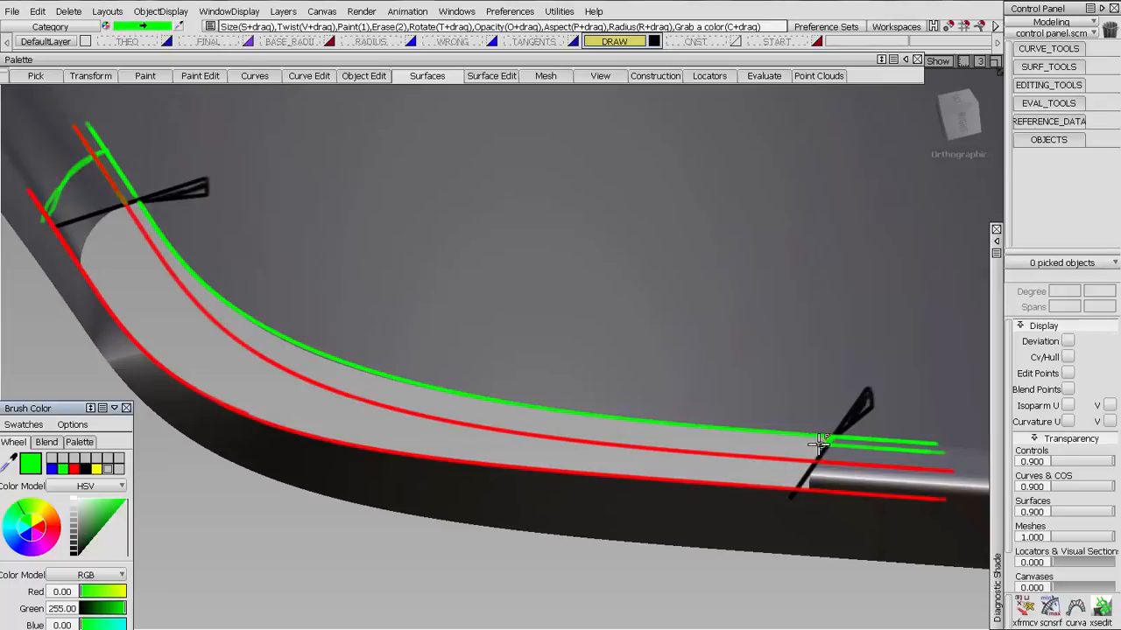
mouse_move(825, 446)
left_mouse_down()
mouse_move(364, 394)
mouse_move(175, 258)
mouse_move(127, 168)
left_mouse_up()
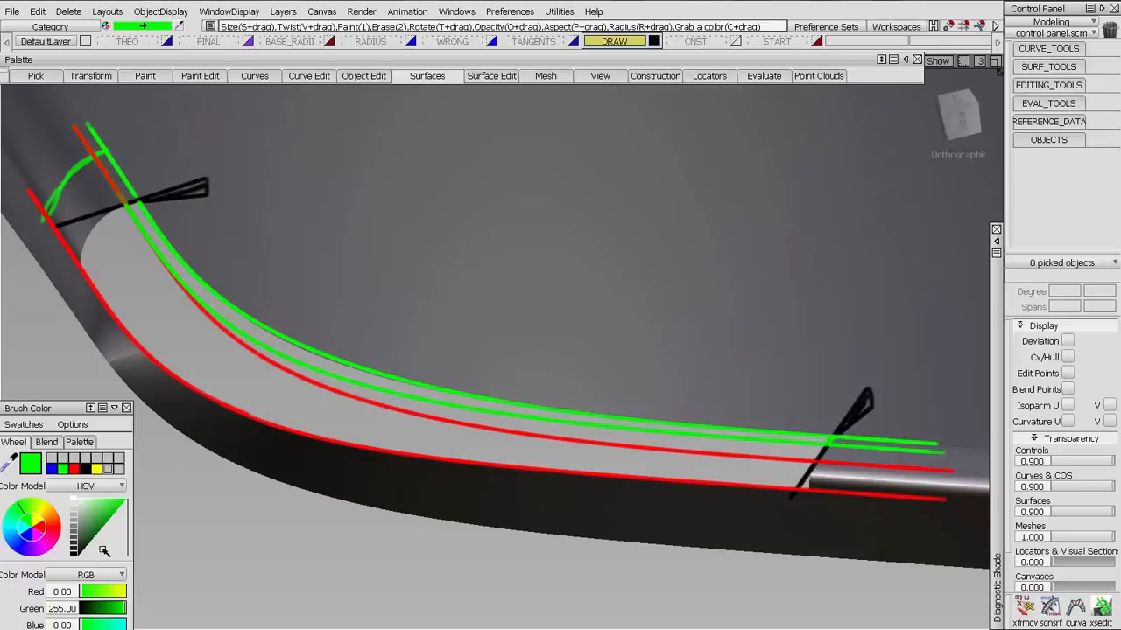
- Set the brush colour to blue and hatch between the inner green and red lines beyond both ends of the gap
left_click(54, 470)
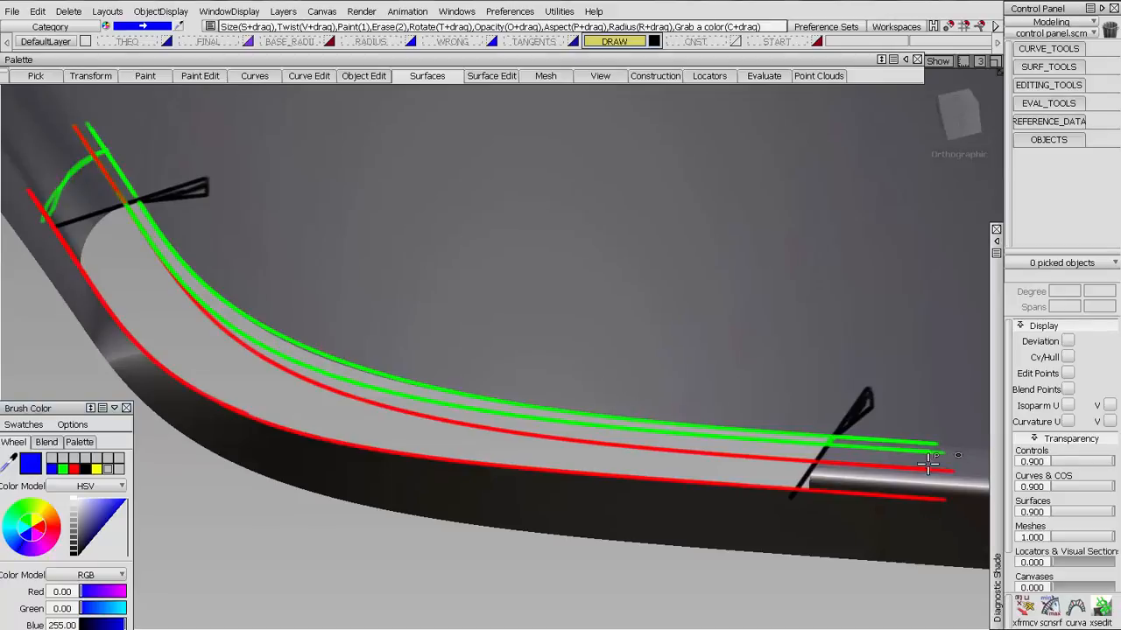
left_click_drag(941, 461, 832, 453)
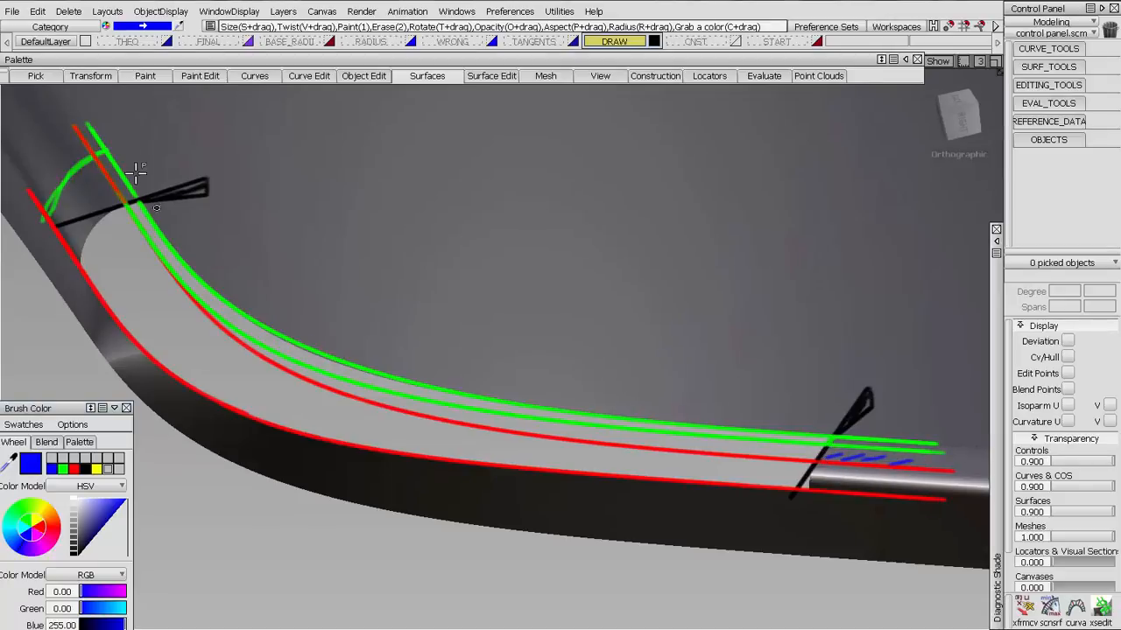
mouse_move(83, 210)
left_mouse_down()
mouse_move(143, 185)
mouse_move(105, 196)
mouse_move(110, 148)
mouse_move(67, 143)
mouse_move(96, 123)
left_mouse_up()
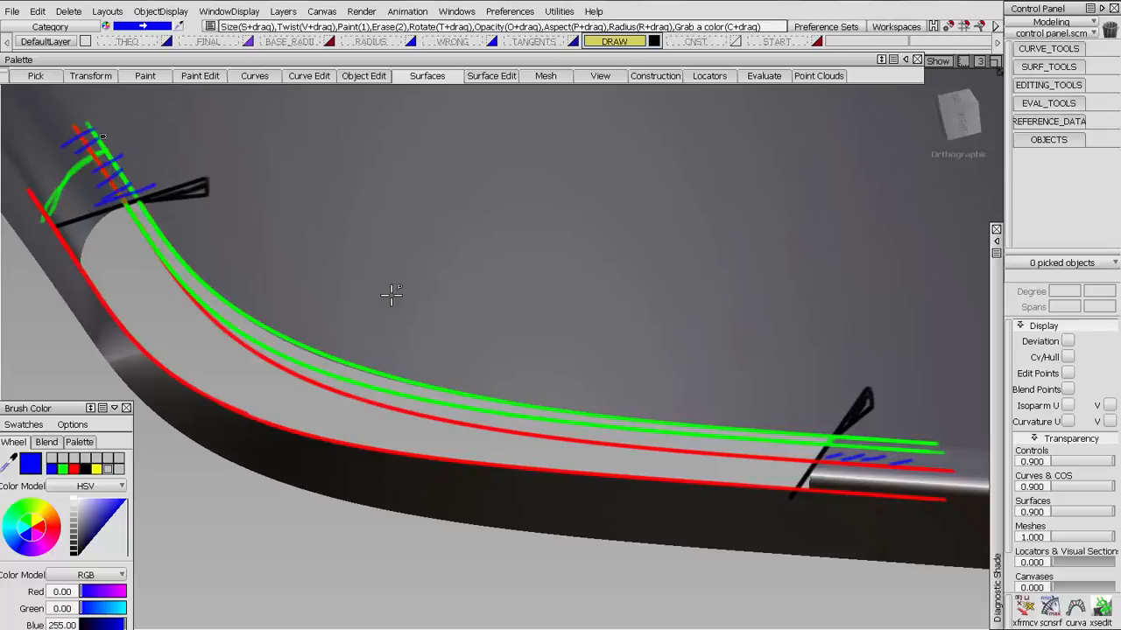
- Sketch short blue hatch strokes between the inner green and red curves along the length of the corner gap
mouse_move(244, 331)
left_mouse_down()
mouse_move(232, 338)
mouse_move(307, 382)
left_mouse_up()
left_click_drag(388, 391, 367, 402)
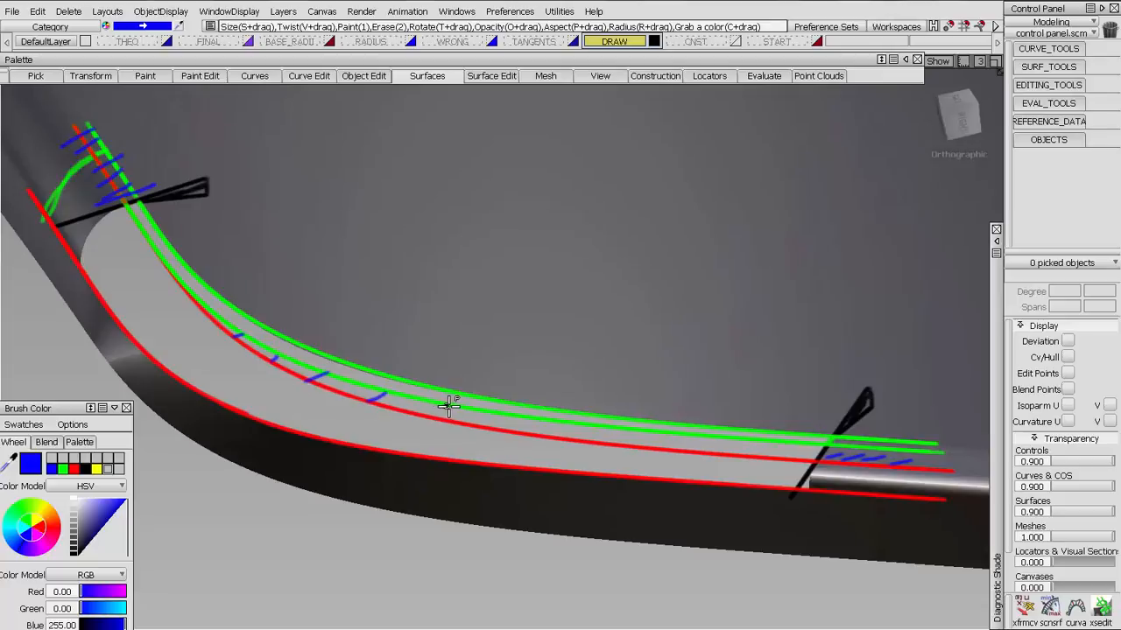
left_click_drag(451, 404, 429, 415)
left_click_drag(535, 422, 508, 432)
left_click_drag(628, 432, 599, 444)
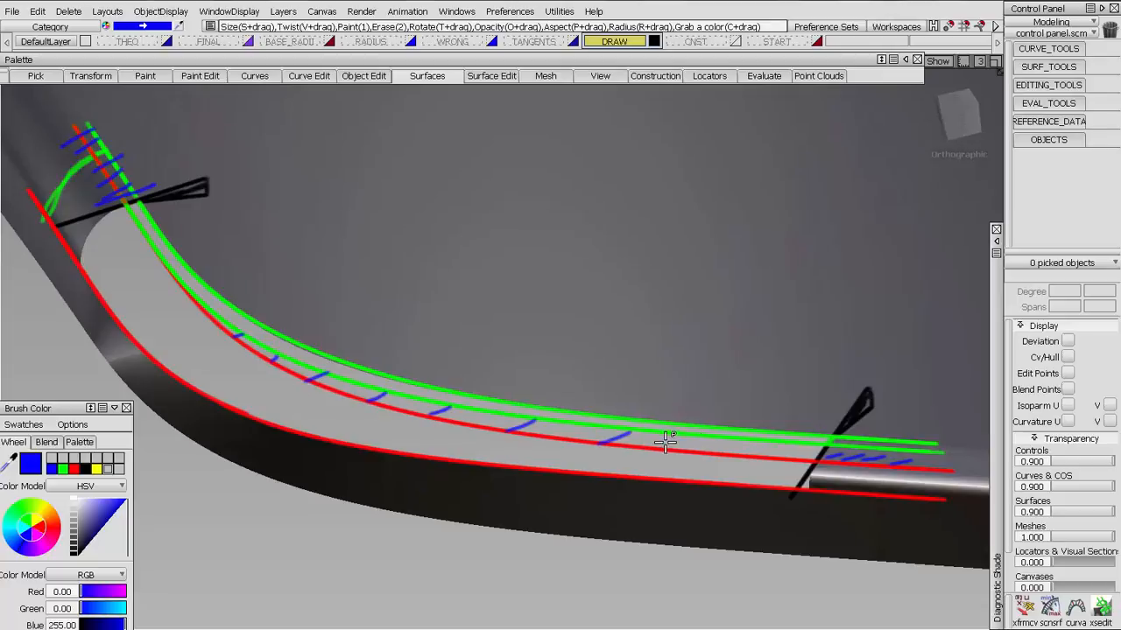
left_click_drag(715, 441, 697, 453)
left_click_drag(787, 446, 760, 456)
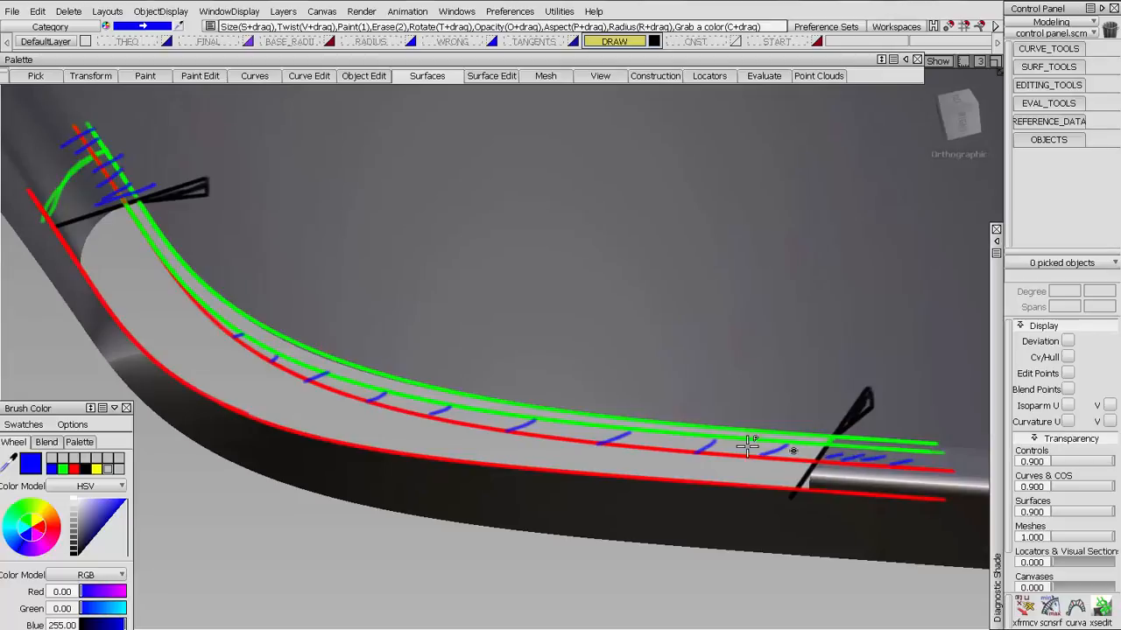
- Sketch a blue curved profile across the upper-left end of the gap, from the lower red boundary up past the inner green lines
mouse_move(88, 244)
left_mouse_down()
mouse_move(81, 263)
mouse_move(96, 221)
mouse_move(167, 191)
left_mouse_up()
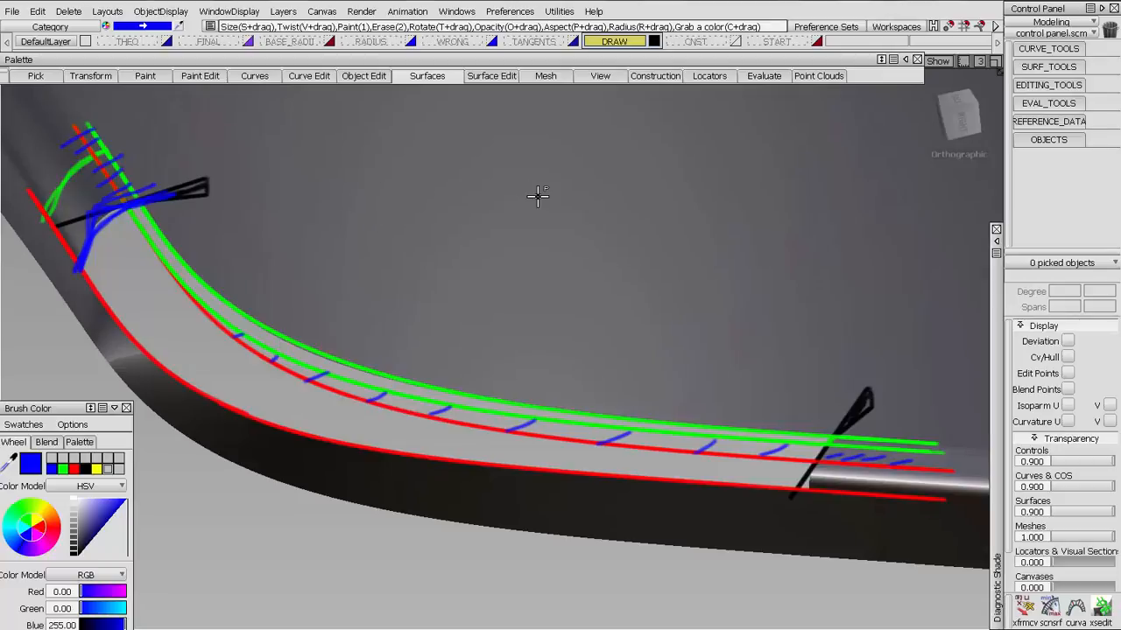
- Make CNST the active layer, display the START layer, and set transparency of controls, curves and surfaces to 0
left_click(694, 42)
left_click(815, 42)
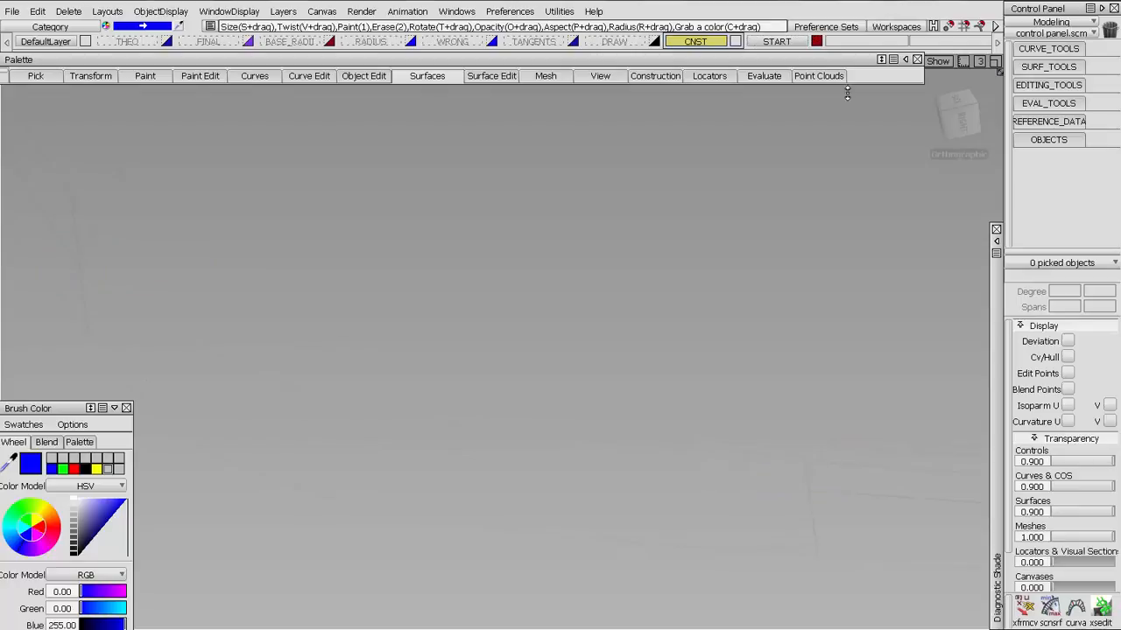
left_click_drag(1098, 491, 951, 458)
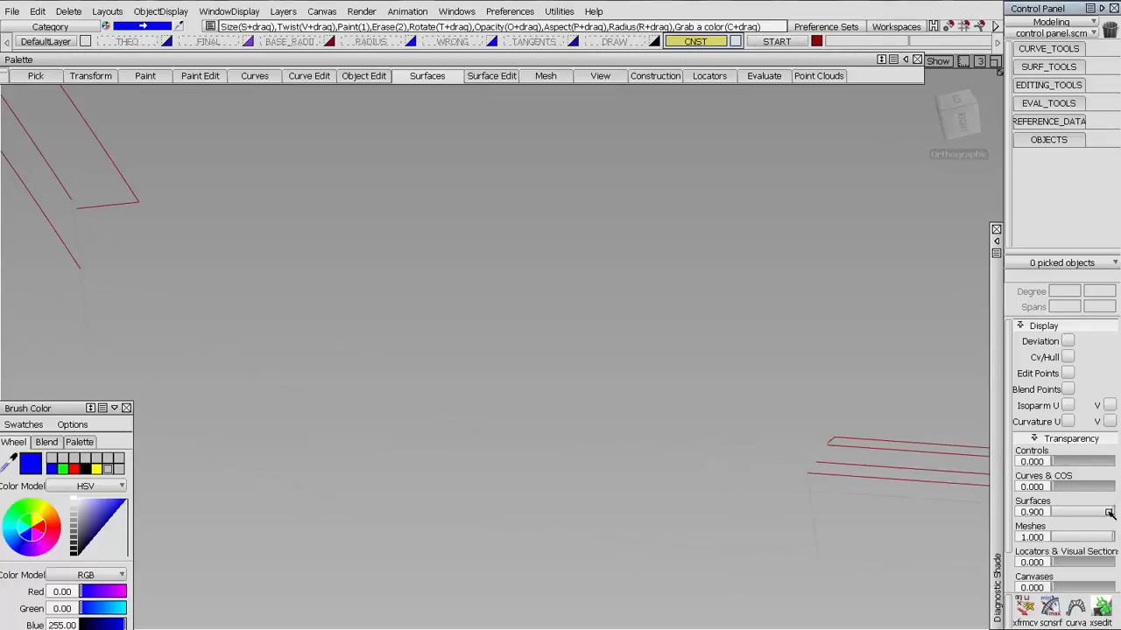
left_click_drag(1109, 513, 1055, 454)
- Examine the wireframe around the corner and the surface boundaries and tangent line at the gap's right-hand end
left_click_drag(558, 431, 503, 391, "alt+shift")
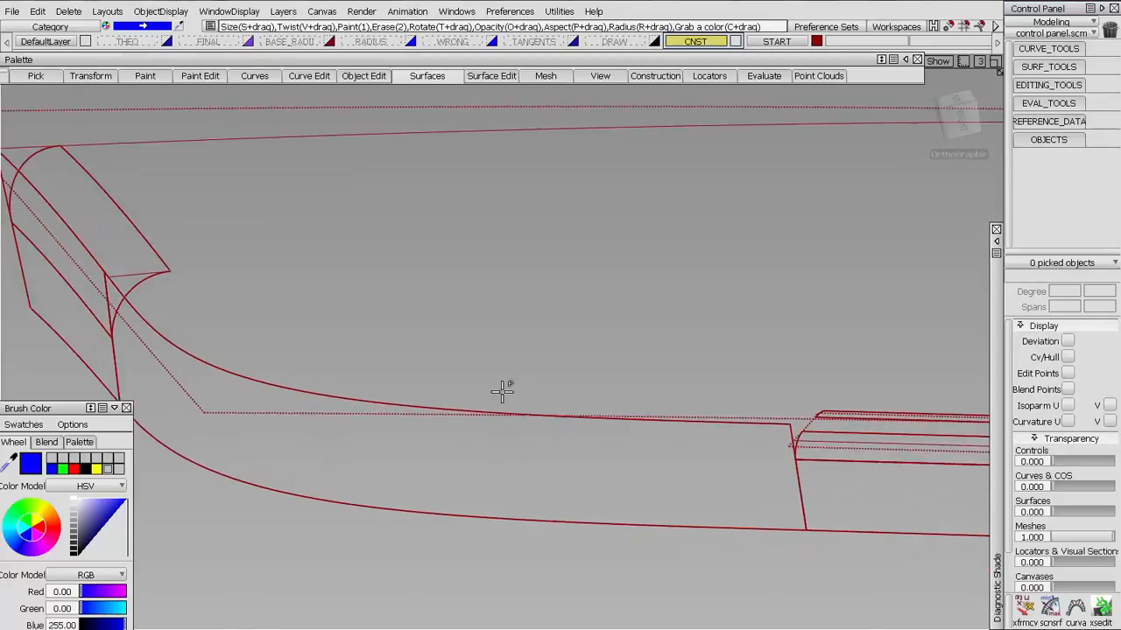
right_click_drag(503, 390, 508, 377, "alt+shift")
middle_click_drag(507, 378, 521, 355, "alt+shift")
left_click_drag(820, 355, 782, 349, "alt+shift")
middle_click_drag(783, 349, 680, 327, "alt+shift")
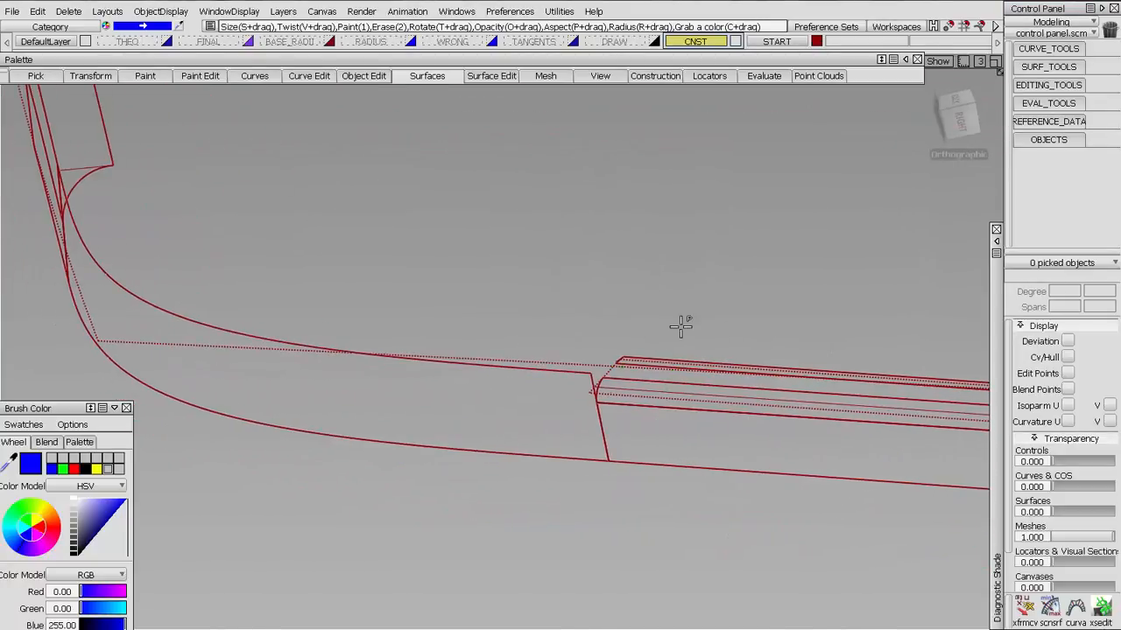
left_click_drag(680, 327, 595, 321, "ctrl+shift")
left_click(698, 374)
left_click_drag(698, 374, 355, 345, "alt+shift")
right_click_drag(356, 345, 570, 225, "alt+shift")
middle_click_drag(570, 225, 325, 307, "alt+shift")
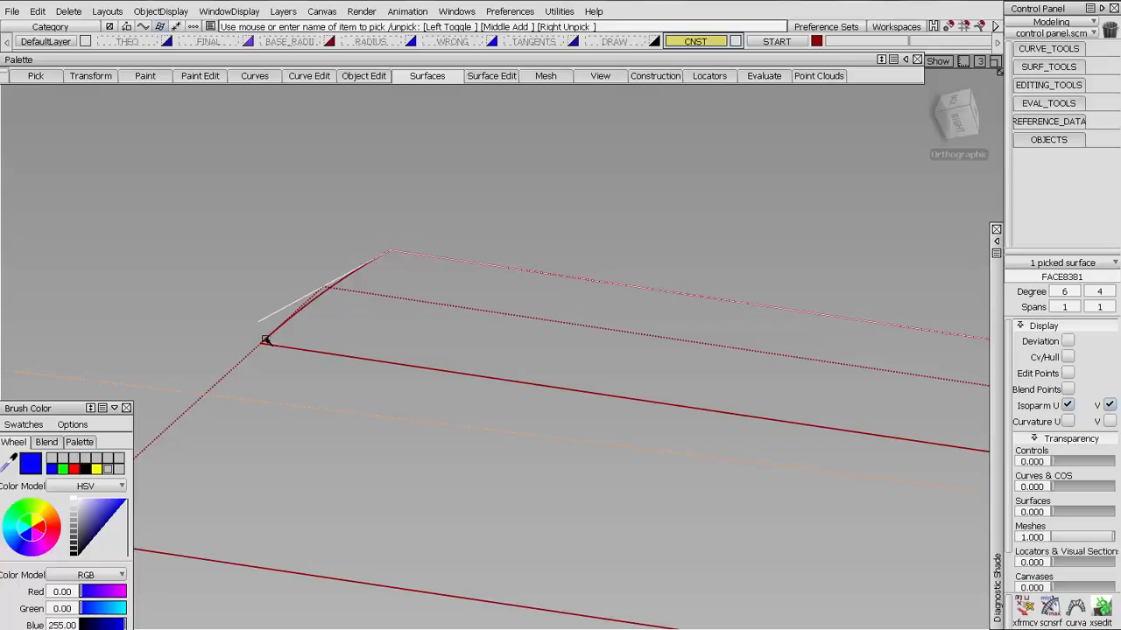
- Inspect the fillet surface and tangent line at the upper-left gap end by picking them, and clear the selection
left_click_drag(300, 206, 441, 208, "alt+shift")
left_click(413, 259)
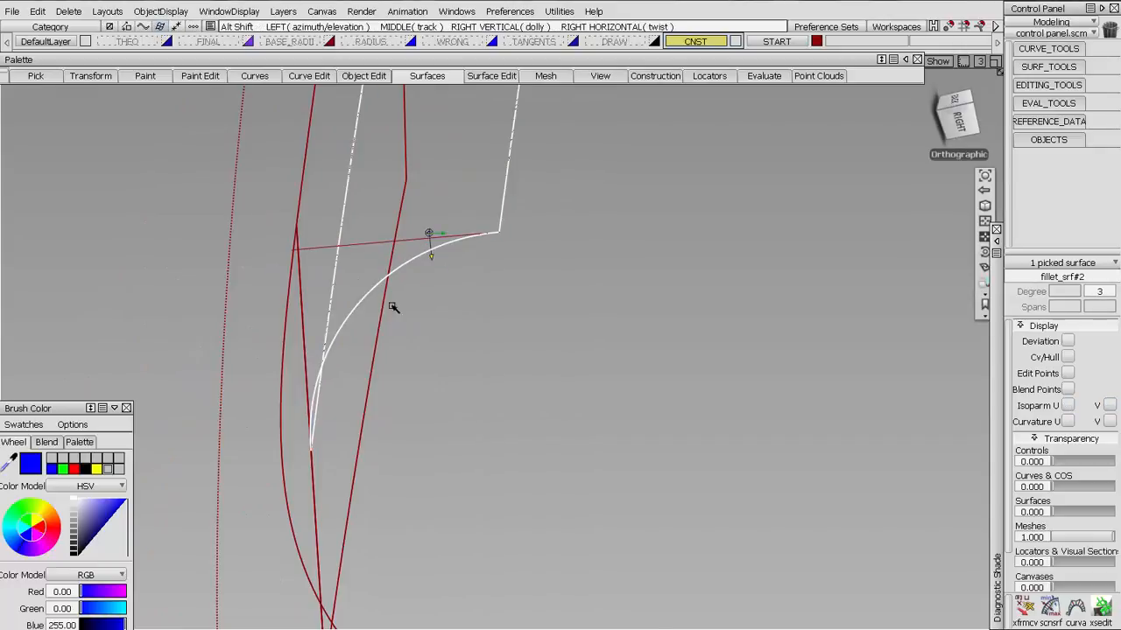
mouse_move(393, 308)
left_mouse_down("alt+shift")
mouse_move(379, 246)
mouse_move(392, 206)
left_mouse_up("alt+shift")
left_click(361, 245)
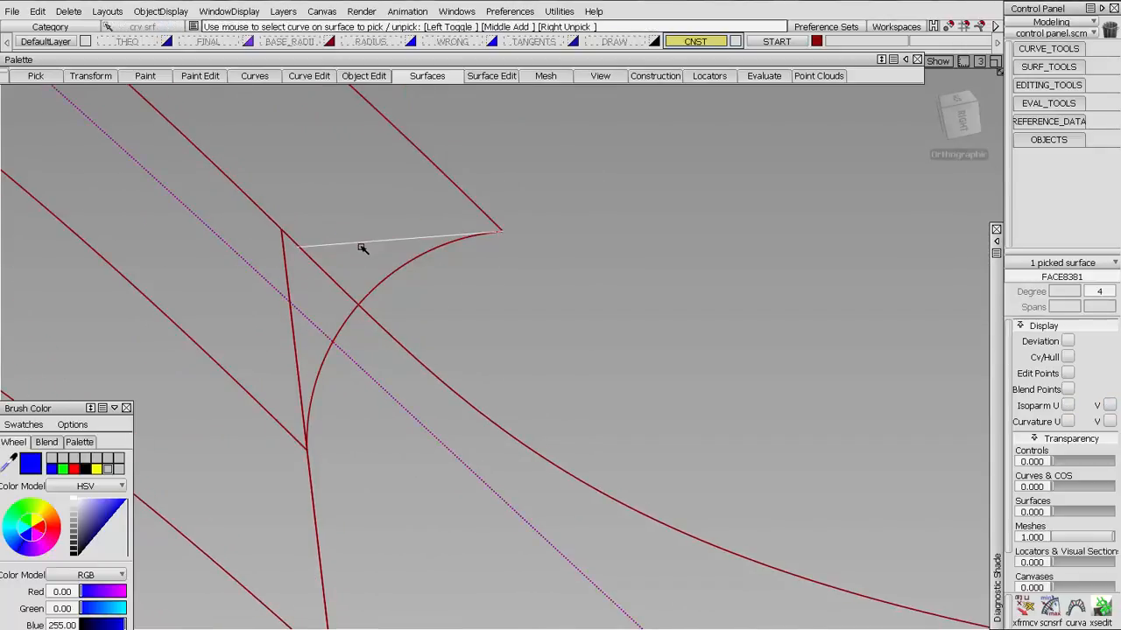
left_click_drag(475, 366, 472, 274, "ctrl+shift")
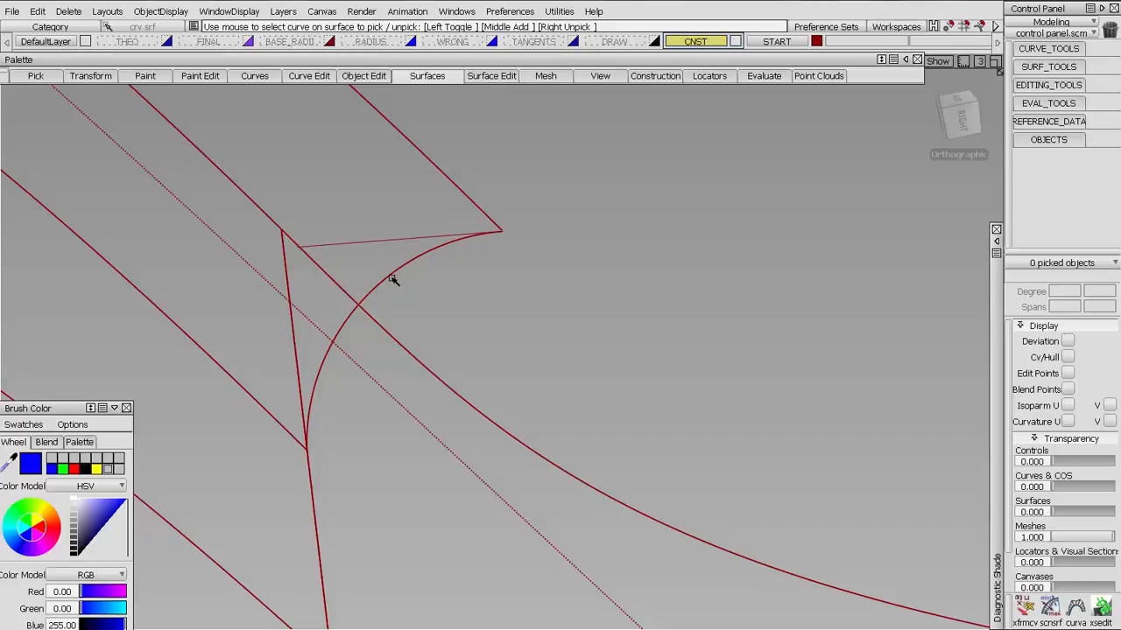
- Compare the end profiles of the blends on both sides of the corner gap
right_click_drag(630, 300, 353, 214, "alt+shift")
mouse_move(353, 215)
middle_mouse_down("alt+shift")
mouse_move(268, 202)
mouse_move(2, 100)
middle_mouse_up("alt+shift")
left_click(865, 285, "alt+shift")
left_click_drag(805, 316, 876, 355, "alt+shift")
middle_click_drag(876, 354, 513, 370, "alt+shift")
mouse_move(513, 371)
right_mouse_down("alt+shift")
mouse_move(534, 225)
mouse_move(556, 228)
right_mouse_up("alt+shift")
middle_click_drag(442, 294, 592, 288, "alt+shift")
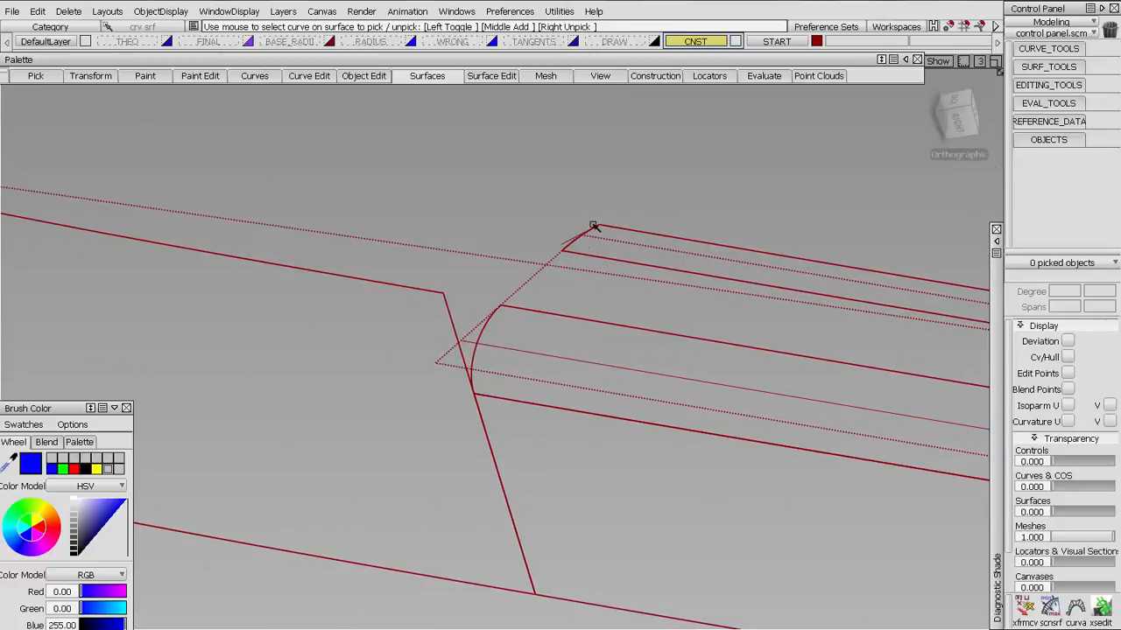
left_click_drag(570, 232, 383, 200, "alt+shift")
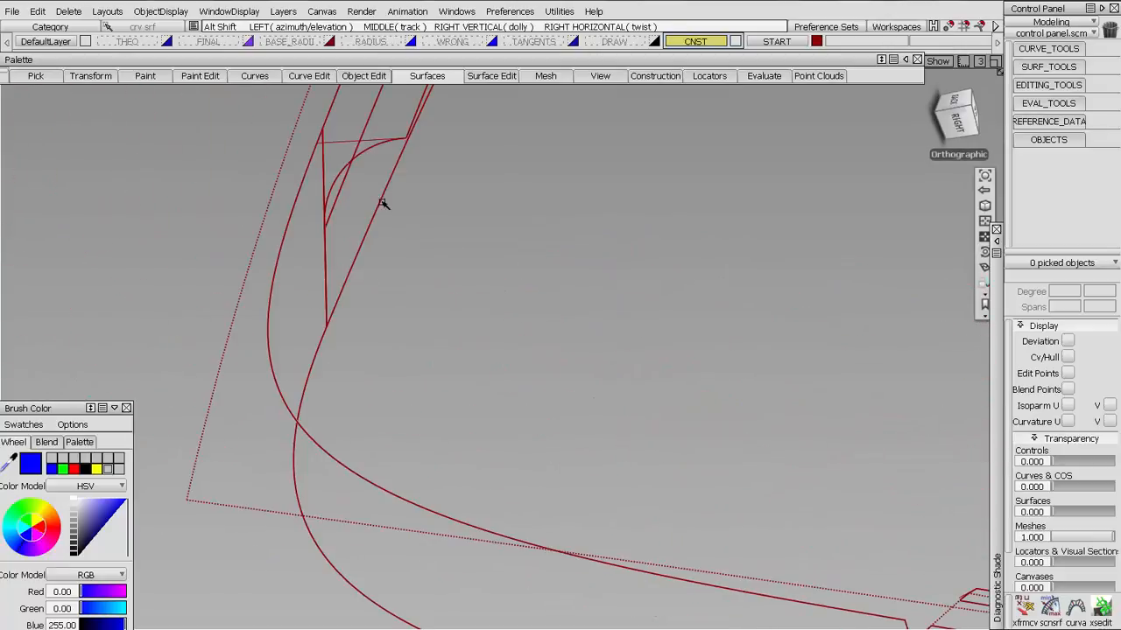
left_click_drag(354, 154, 567, 334, "alt+shift")
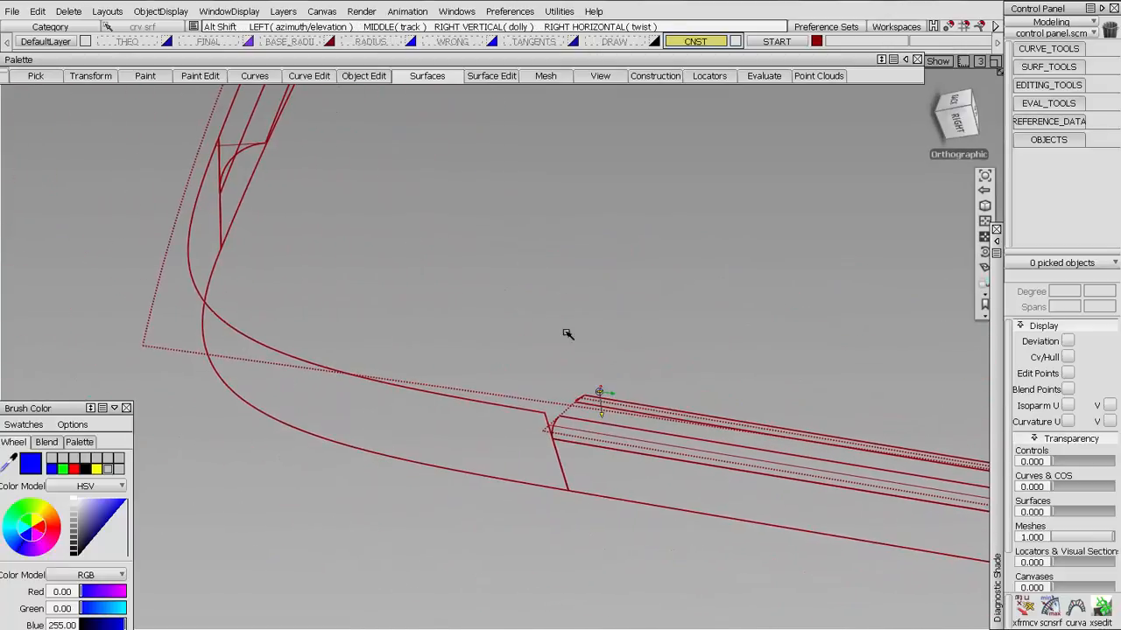
- Duplicate the straight surface edge at the gap's right-hand end as a separate curve
left_click(1039, 50)
left_click(1068, 185)
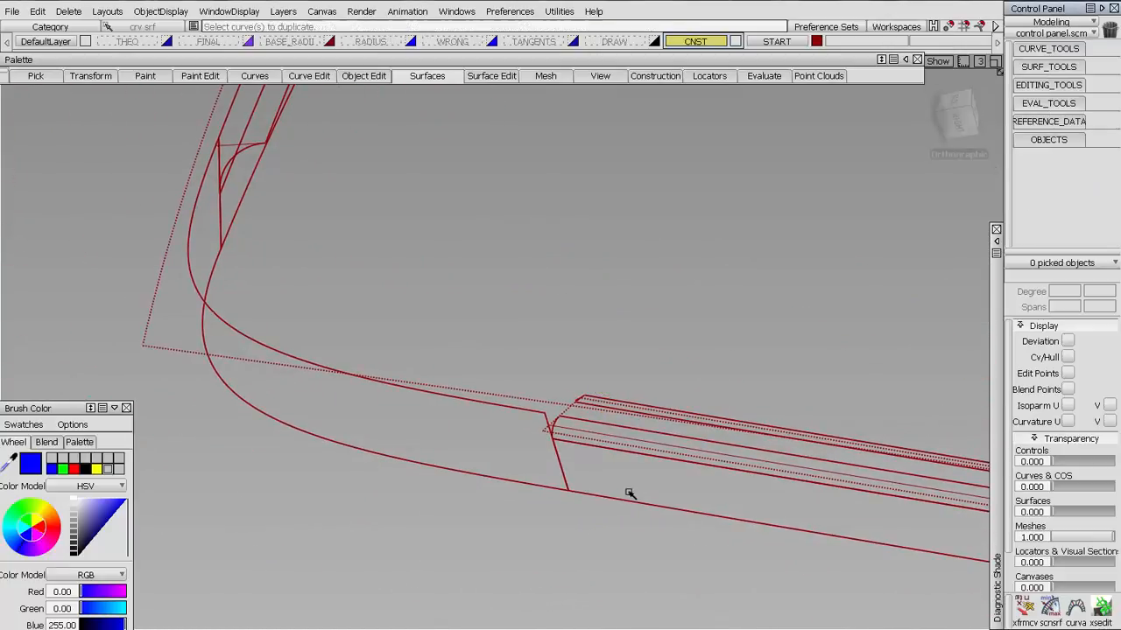
right_click_drag(585, 388, 606, 340, "alt+shift")
left_click(653, 501)
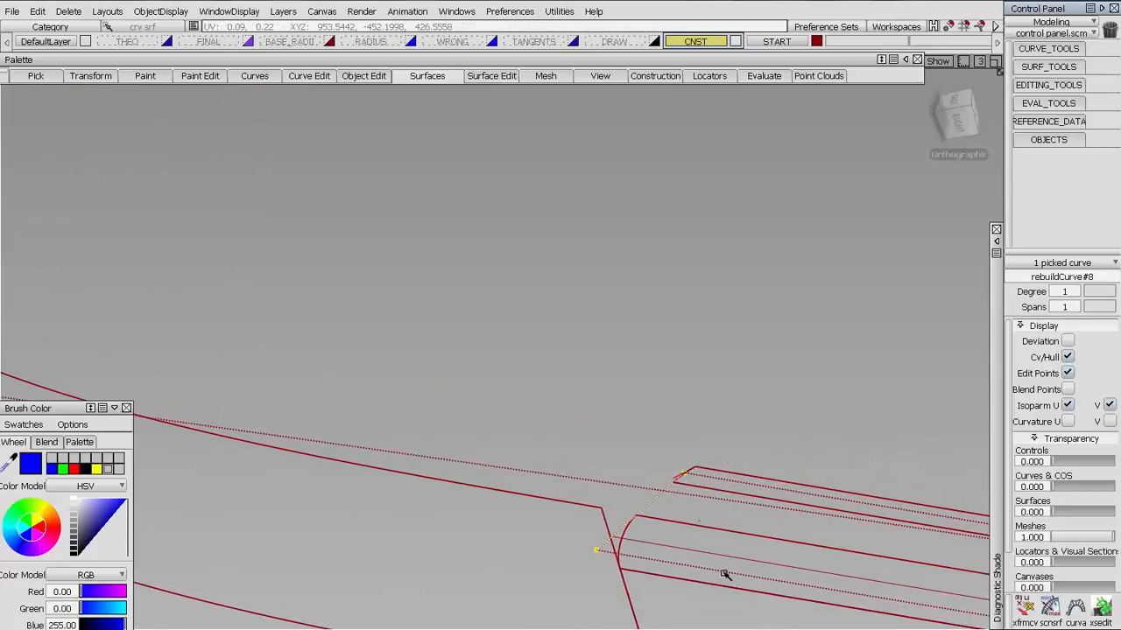
left_click(736, 449)
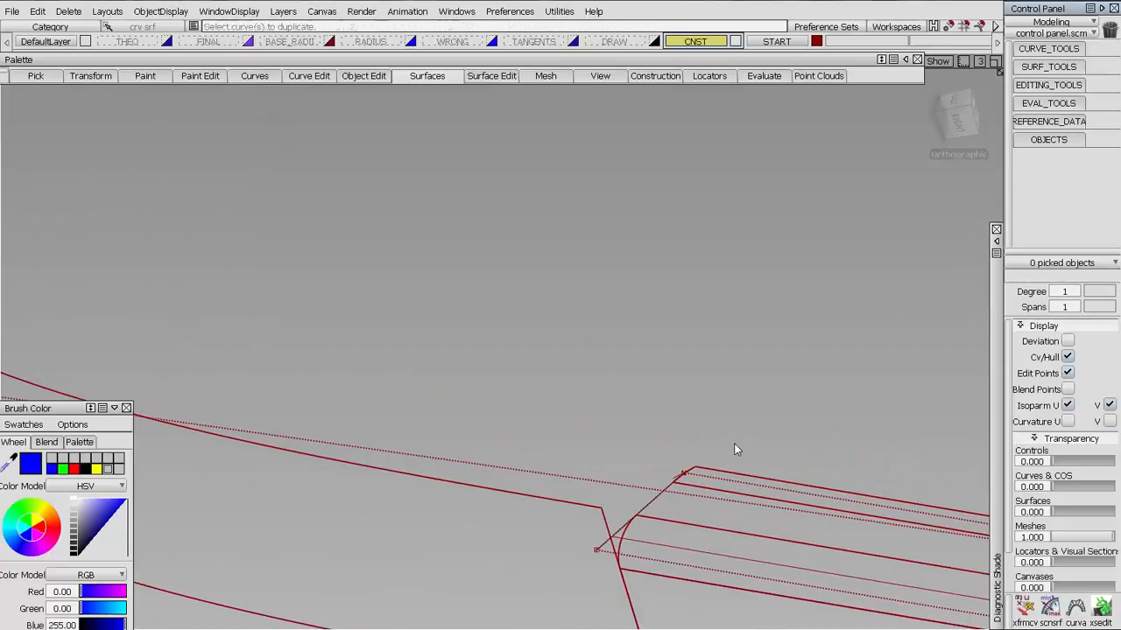
- Create a 3 Pt plane at the gap's right-hand end through the blend's upper corner, the tangent line's far end and the blend's lower corner
left_click(1018, 122)
double_click(1037, 159)
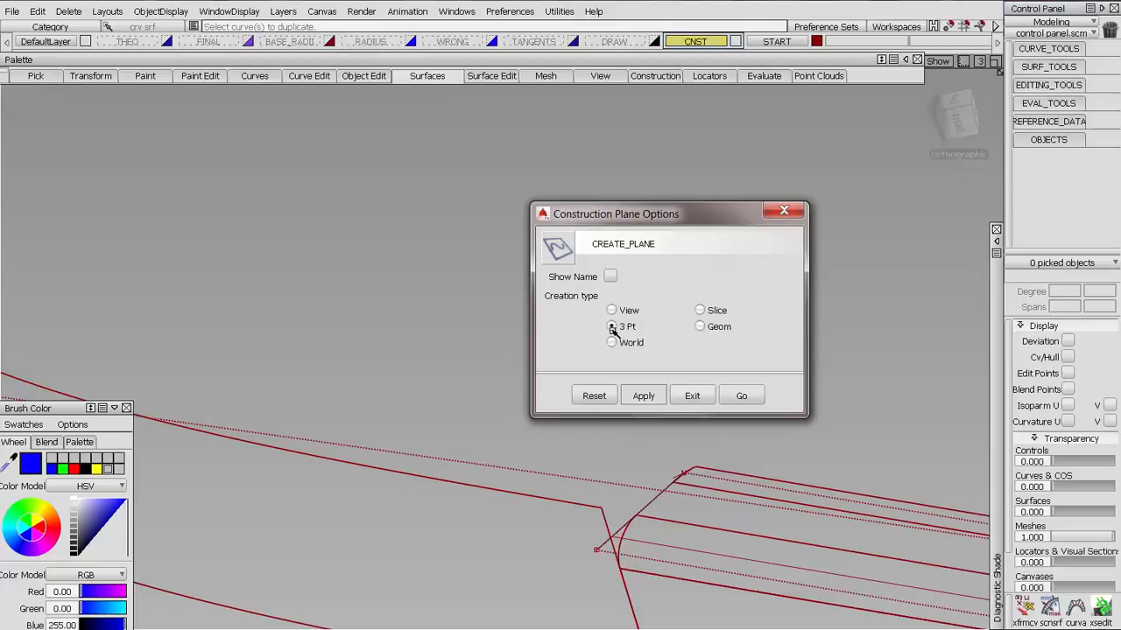
left_click(735, 395)
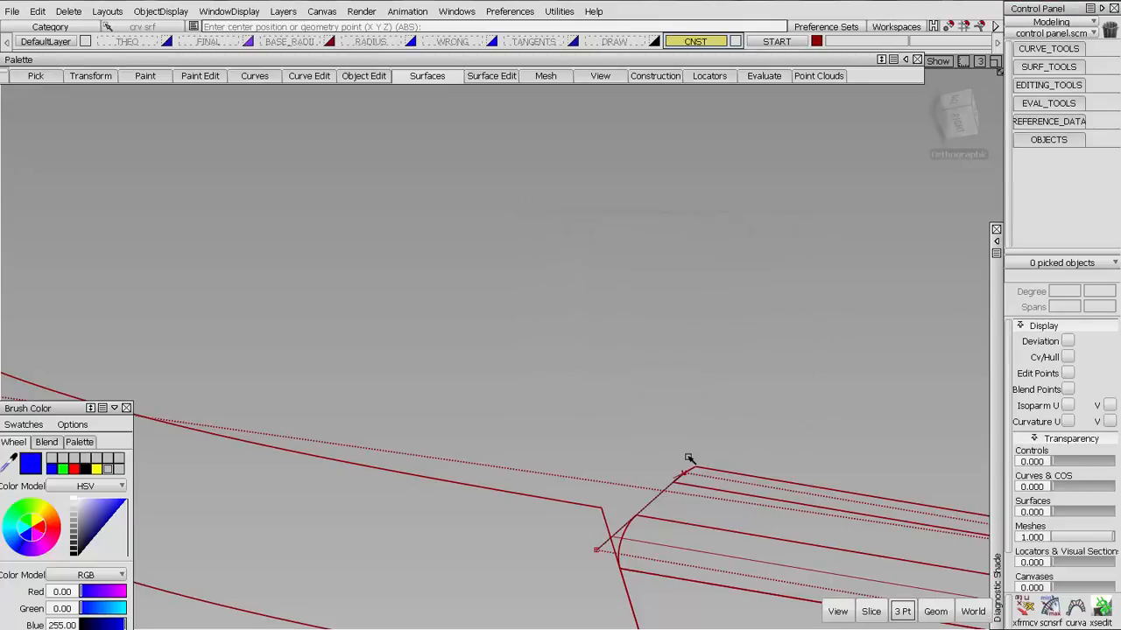
middle_click_drag(625, 361, 572, 315, "alt+shift")
right_click_drag(573, 315, 420, 247, "alt+shift")
middle_click_drag(421, 248, 663, 340, "alt+shift")
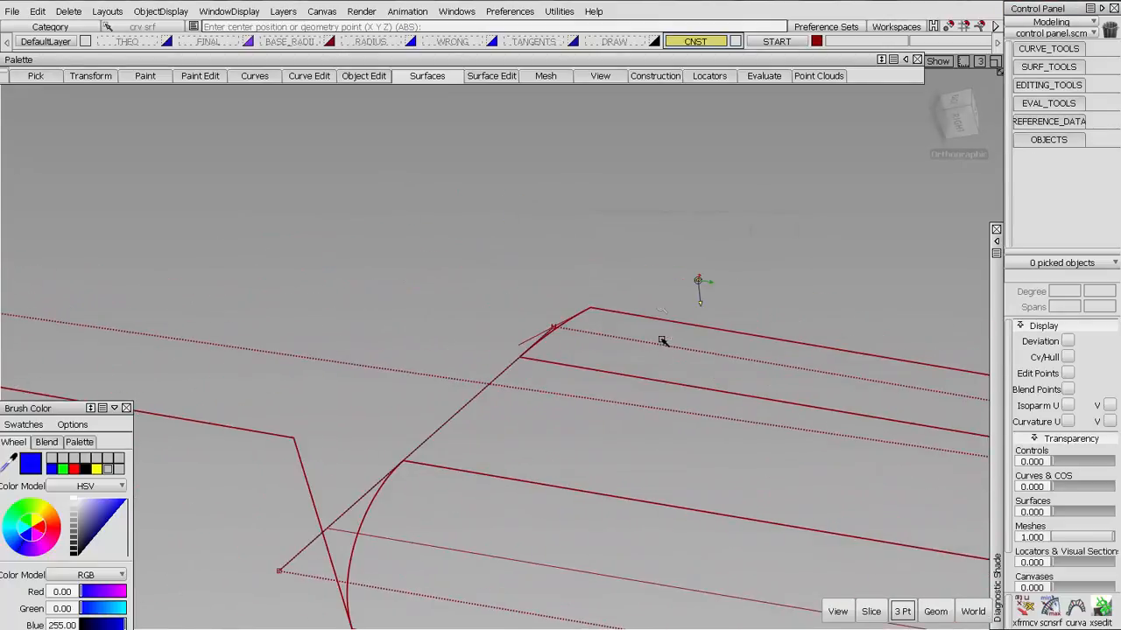
right_click_drag(663, 340, 771, 299, "alt+shift")
middle_click_drag(772, 298, 622, 300, "alt+shift")
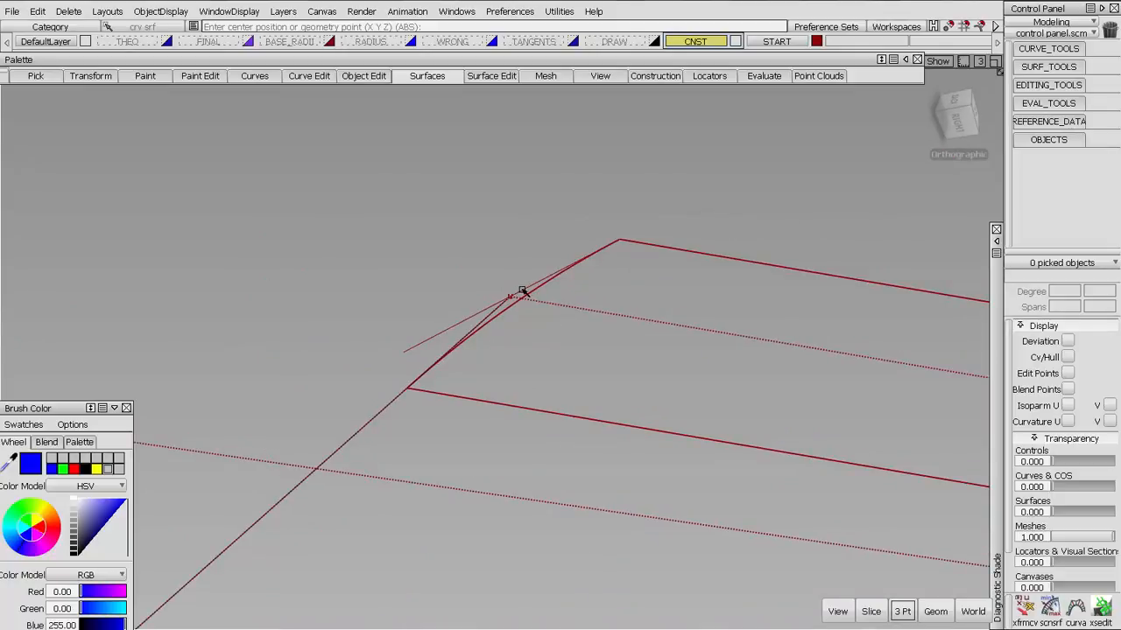
left_click_drag(523, 292, 689, 232)
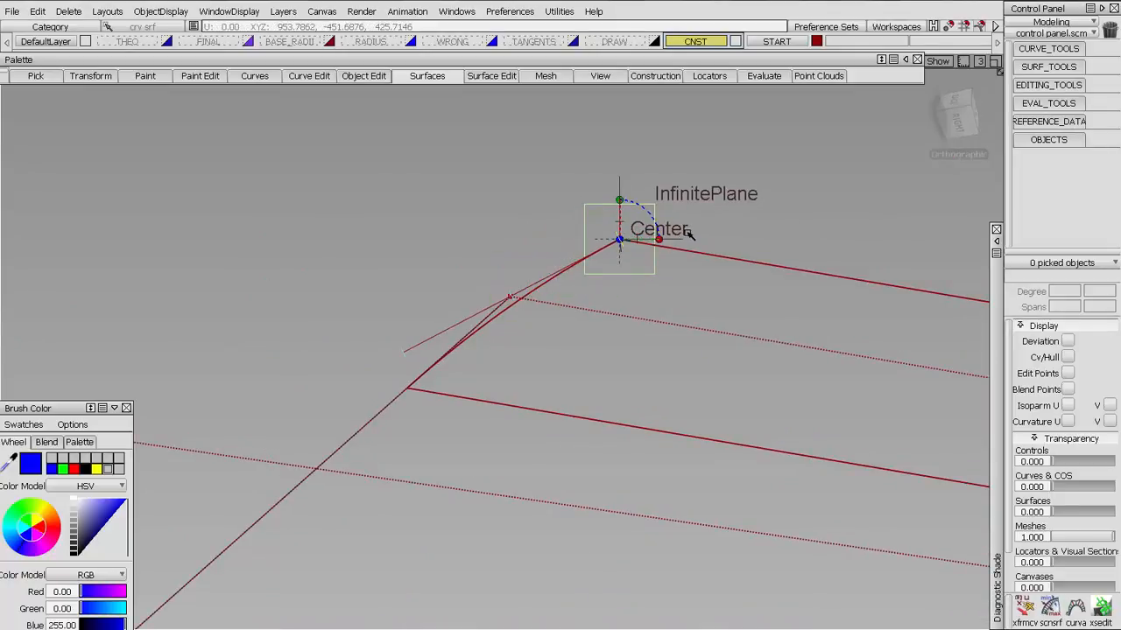
left_click(619, 241)
mouse_move(417, 347)
left_mouse_down()
mouse_move(396, 368)
mouse_move(403, 355)
left_mouse_up()
left_click_drag(504, 313, 407, 466)
left_click(854, 610)
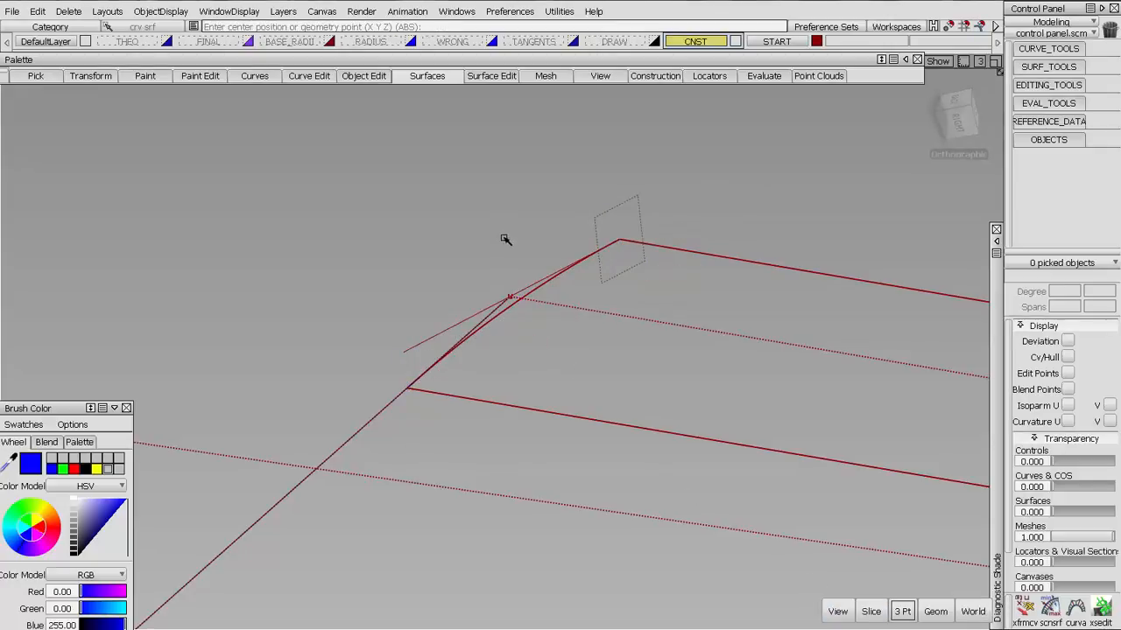
- Create a second 3 Pt plane at the upper-left end through the arc's upper end, the tangent line's far end and the arc's lower end
right_click_drag(505, 240, 353, 253, "alt+shift")
middle_click_drag(353, 253, 936, 553, "alt+shift")
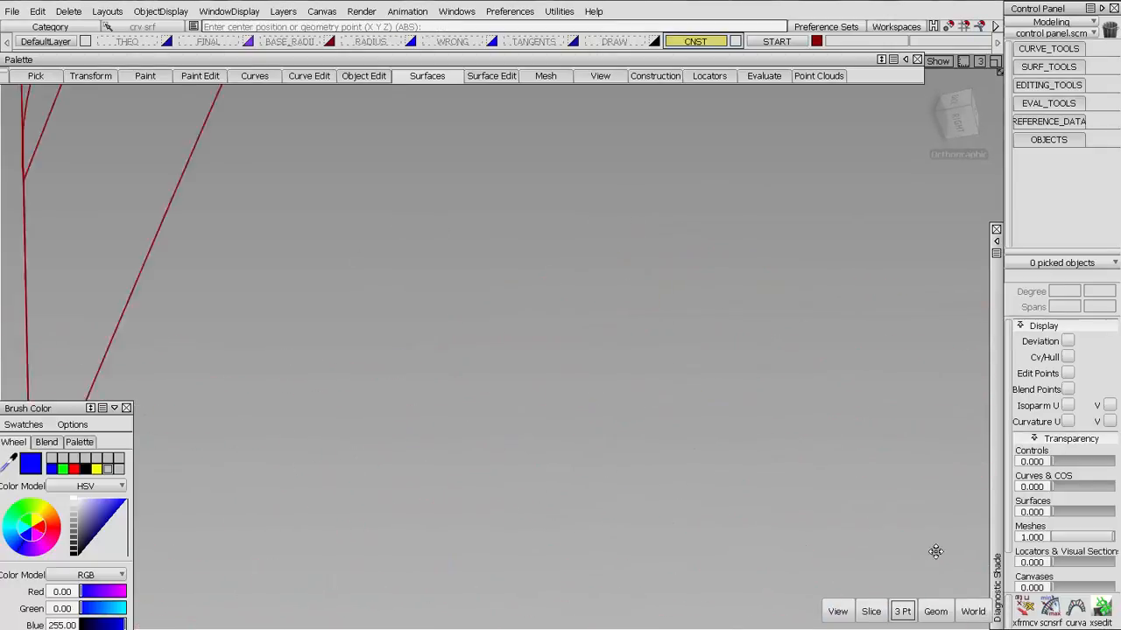
right_click_drag(936, 553, 488, 299, "alt+shift")
left_click_drag(520, 287, 437, 294)
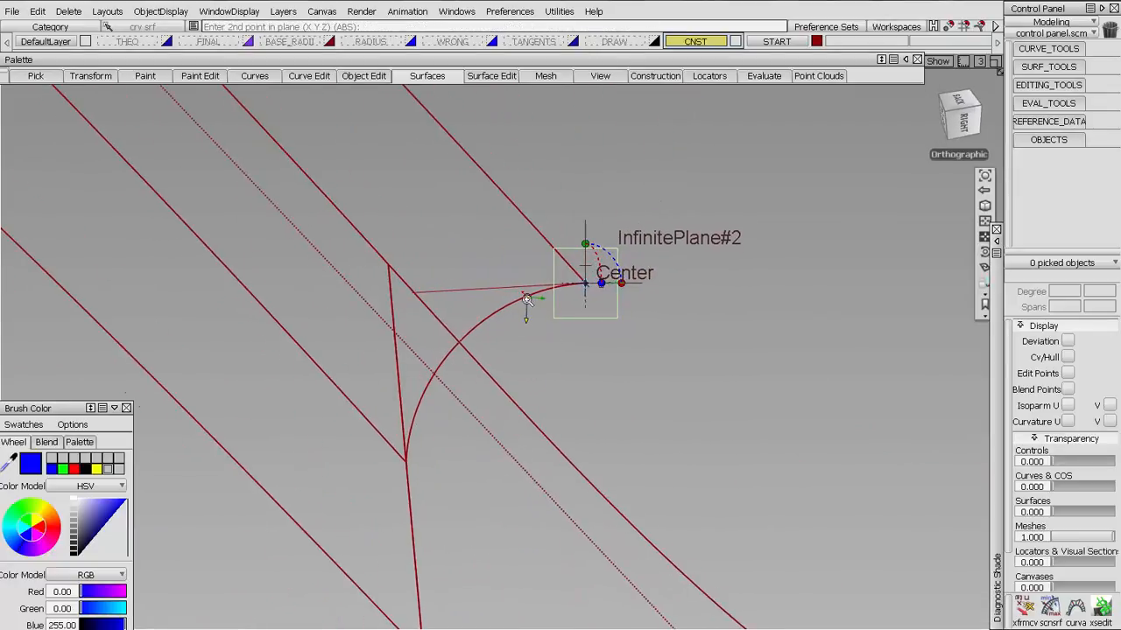
right_click_drag(438, 294, 476, 271, "alt+shift")
left_click_drag(476, 271, 351, 291)
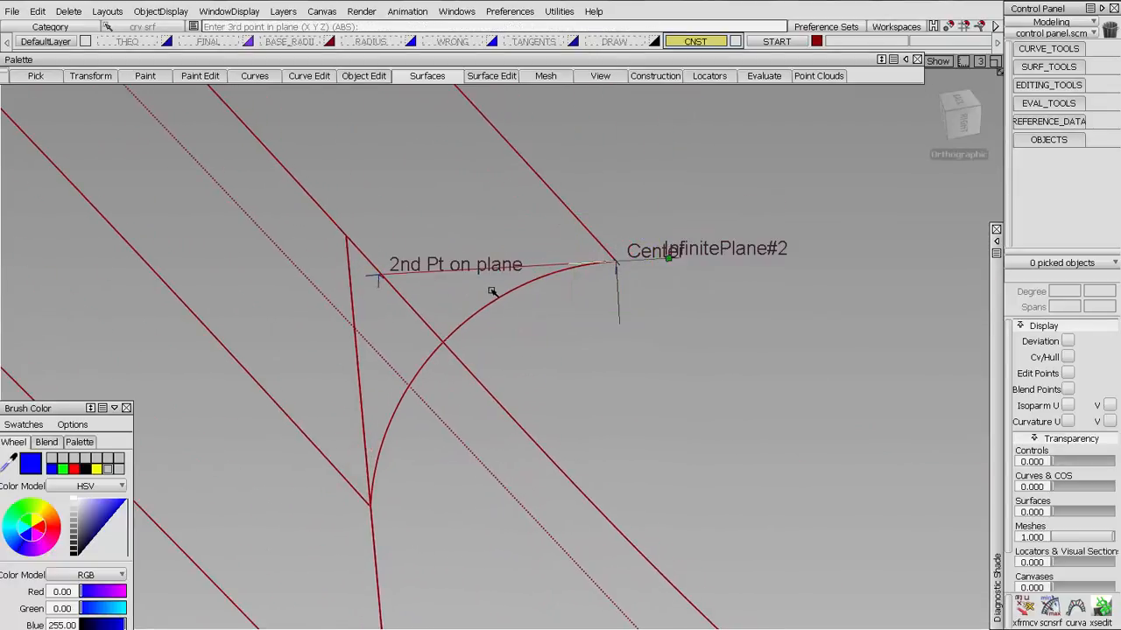
left_click_drag(491, 304, 363, 601)
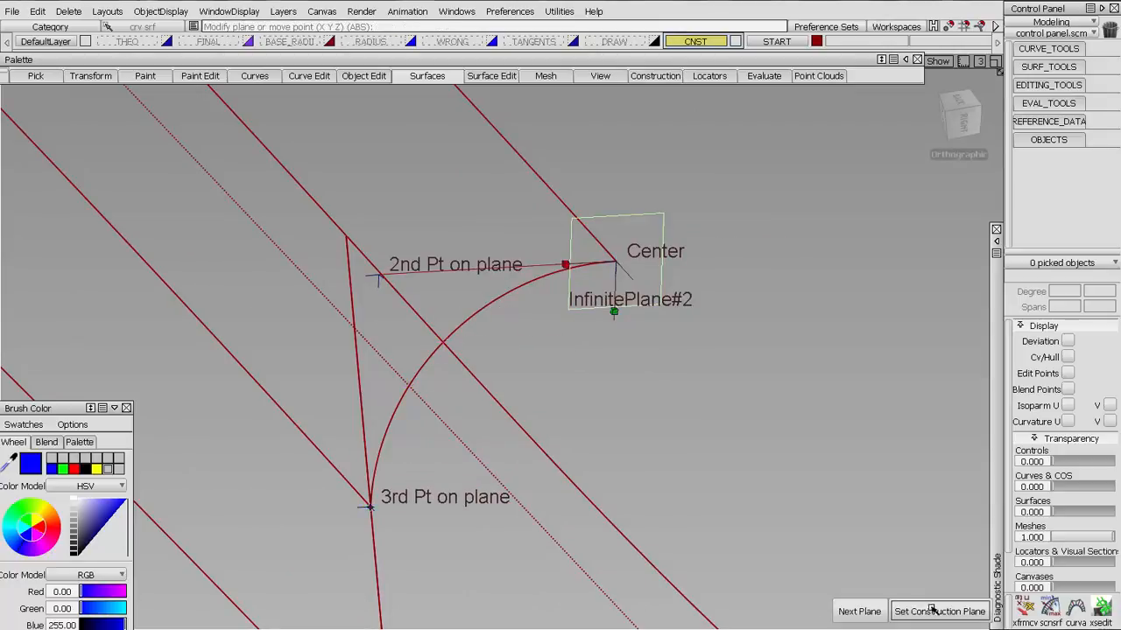
left_click(876, 616)
- Pick the duplicated line for the Place command and accept the plane at the gap's right-hand end as its FROM location
left_click_drag(625, 208, 671, 408, "alt+shift")
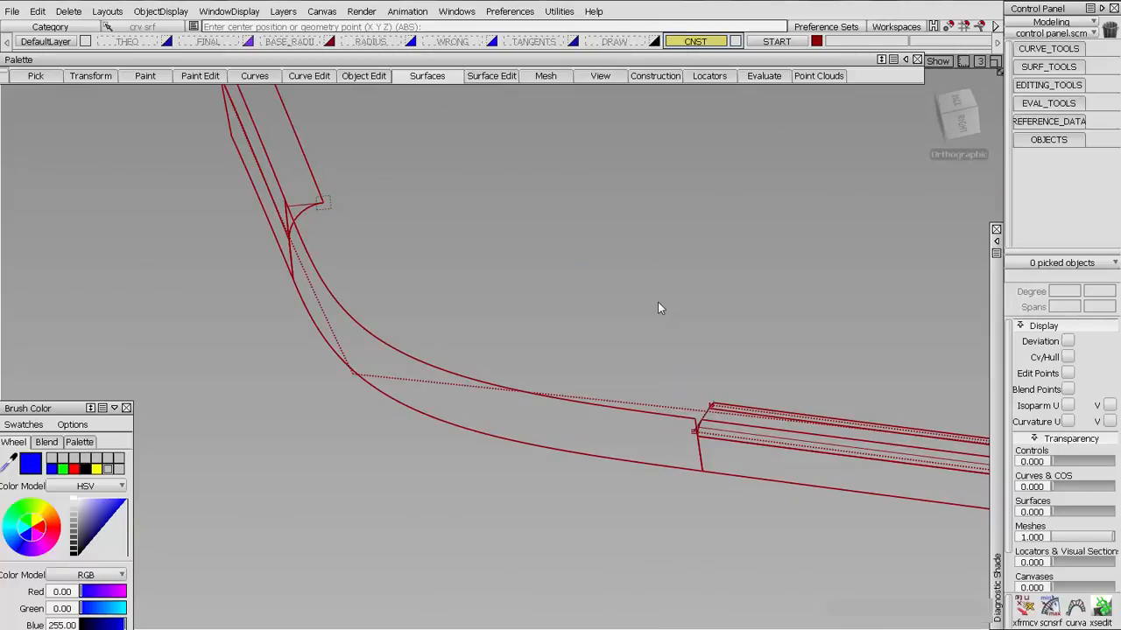
left_click(96, 75)
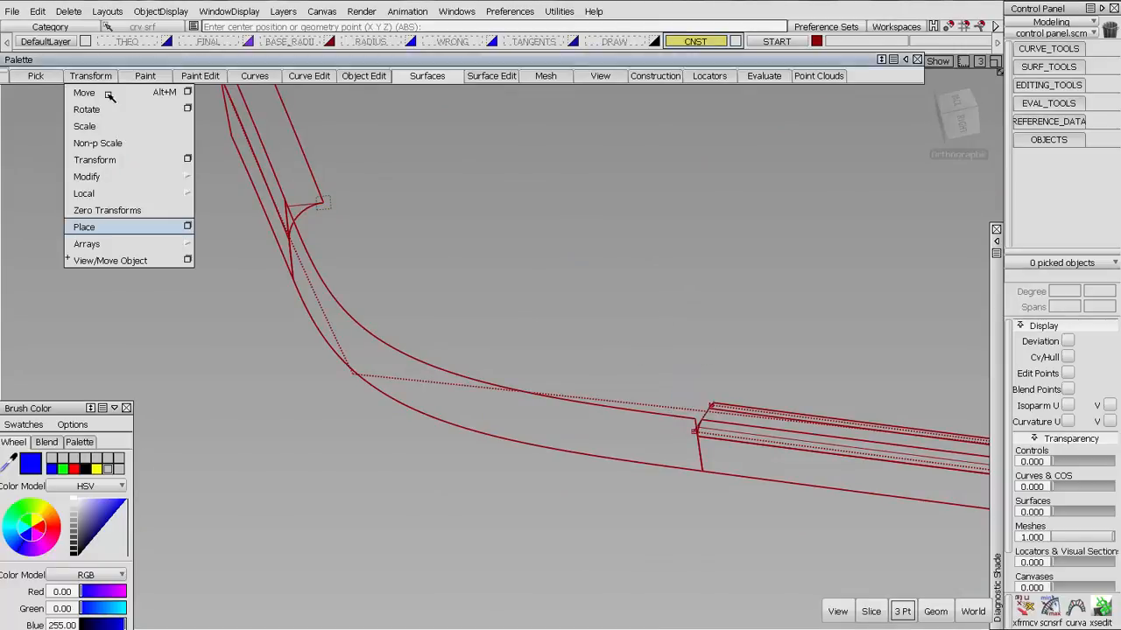
left_click_drag(487, 380, 738, 419, "alt+shift")
right_click_drag(737, 420, 822, 401, "alt+shift")
middle_click_drag(821, 401, 228, 143, "alt+shift")
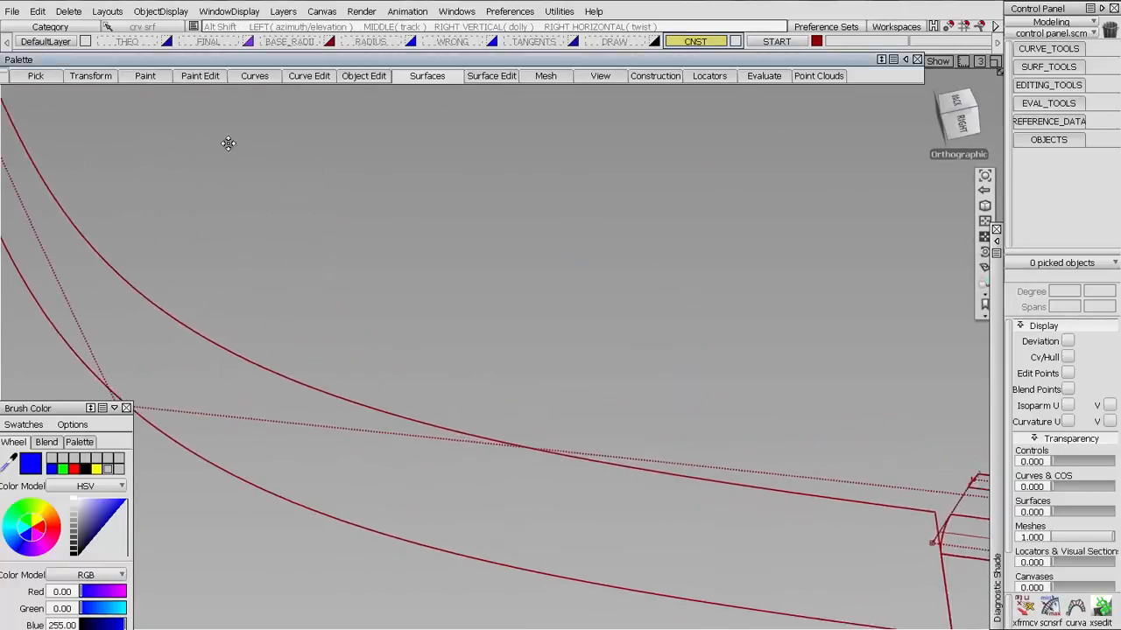
right_click_drag(228, 142, 400, 198, "alt+shift")
middle_click_drag(400, 198, 616, 418, "alt+shift")
right_click_drag(615, 418, 515, 339, "alt+shift")
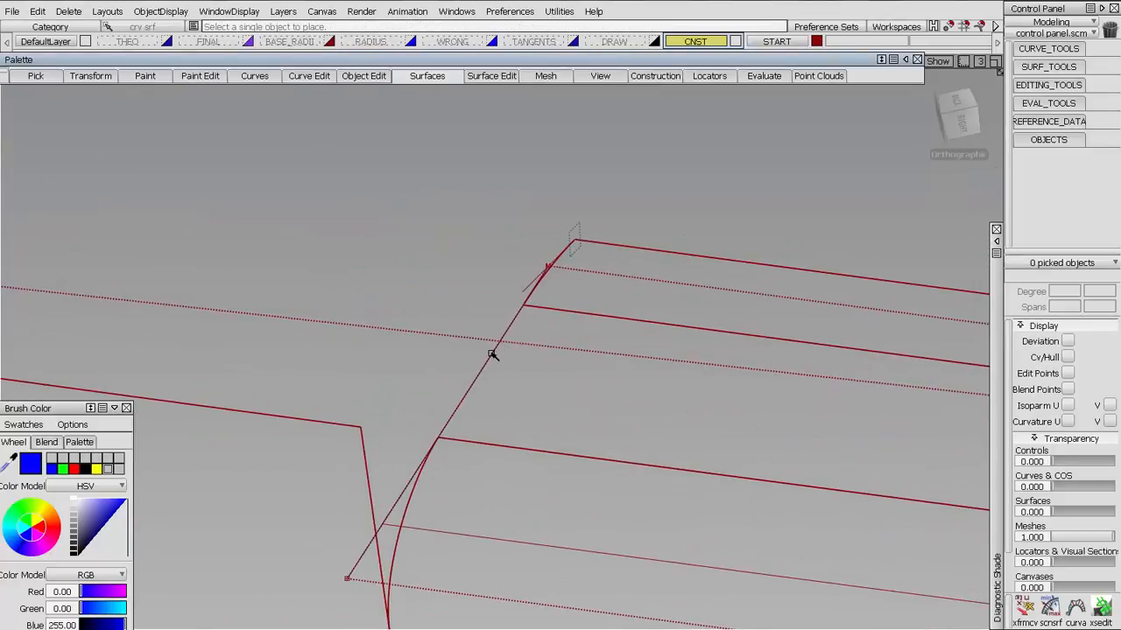
left_click(493, 353)
left_click(567, 377)
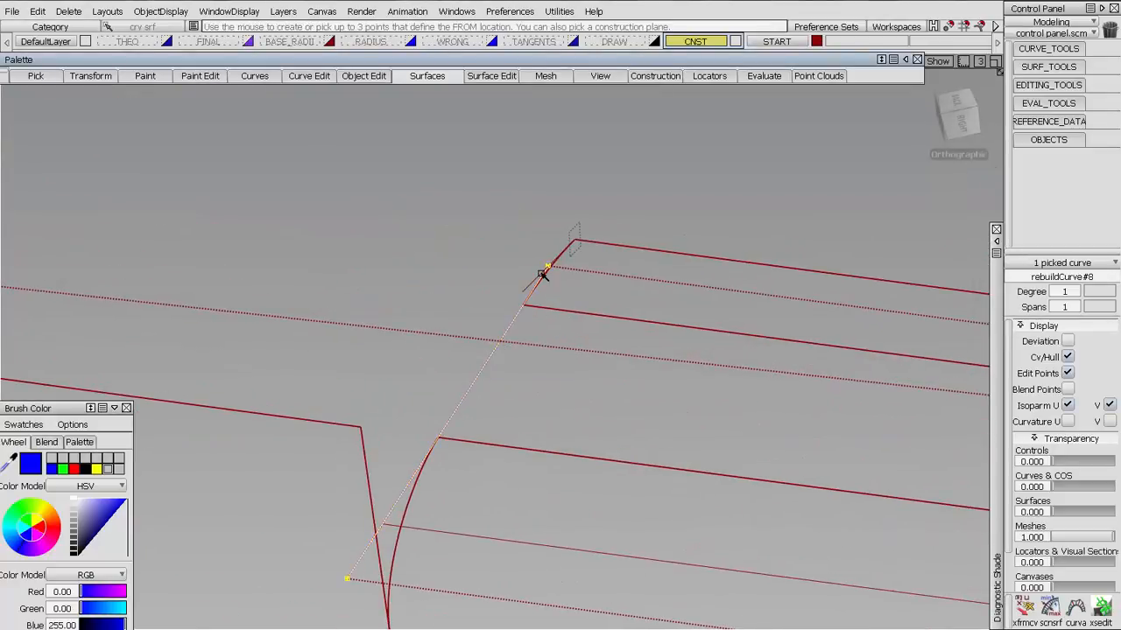
left_click(575, 227)
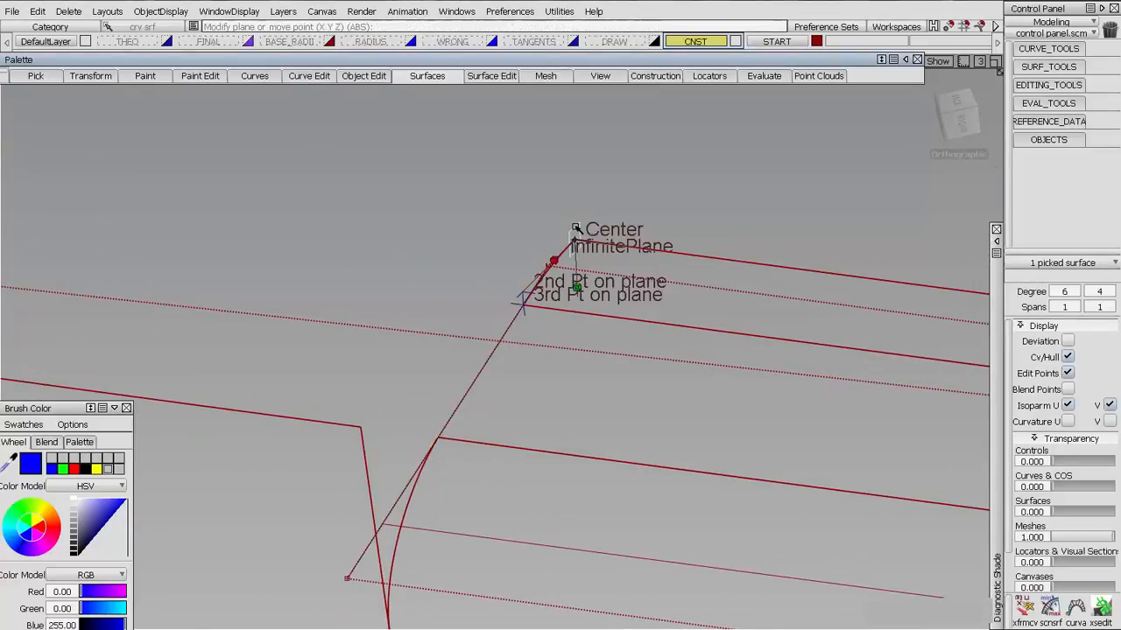
left_click(894, 610)
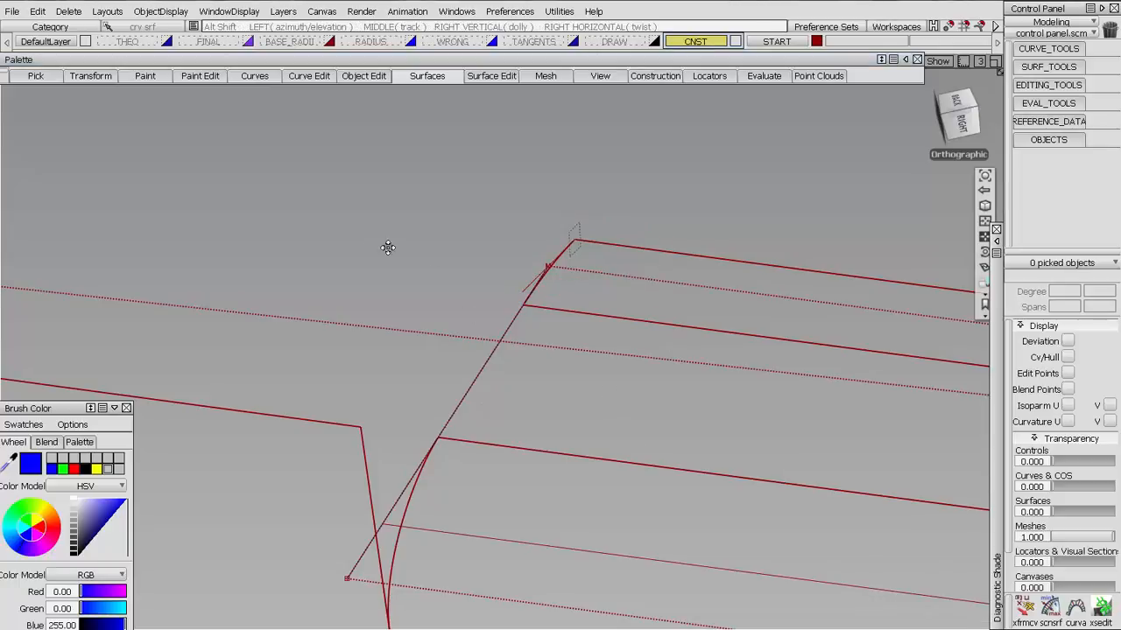
- Accept the plane at the upper-left gap end as the TO location and place the duplicated line there
middle_click_drag(388, 247, 621, 467, "alt+shift")
right_click_drag(620, 468, 490, 473, "alt+shift")
middle_click_drag(490, 472, 482, 295, "alt+shift")
left_click(482, 293)
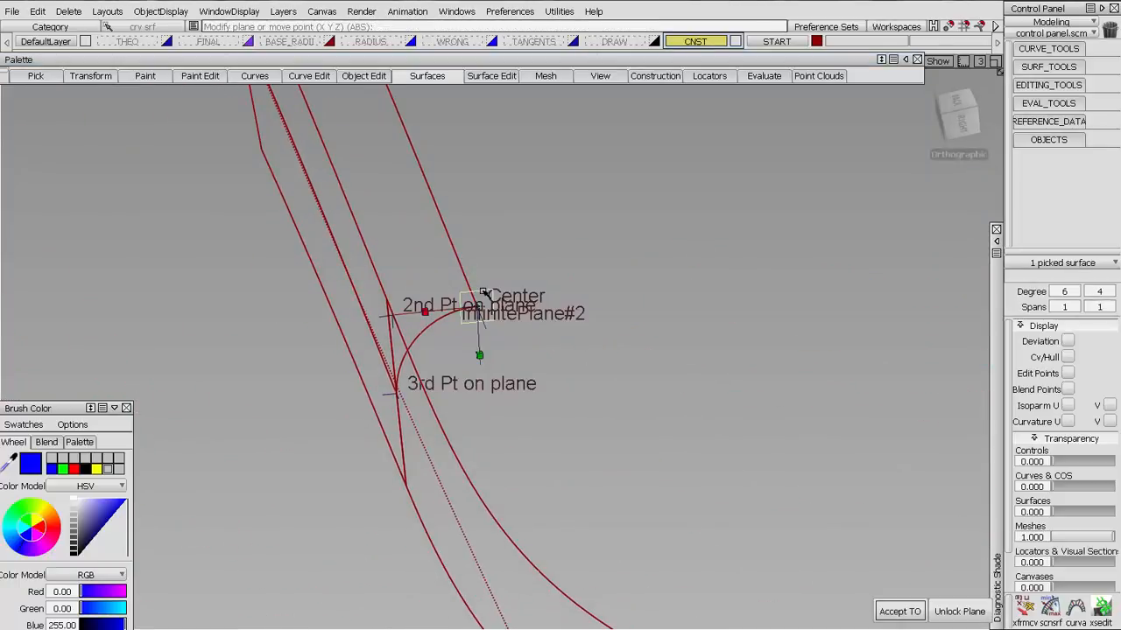
left_click(899, 612)
left_click(974, 611)
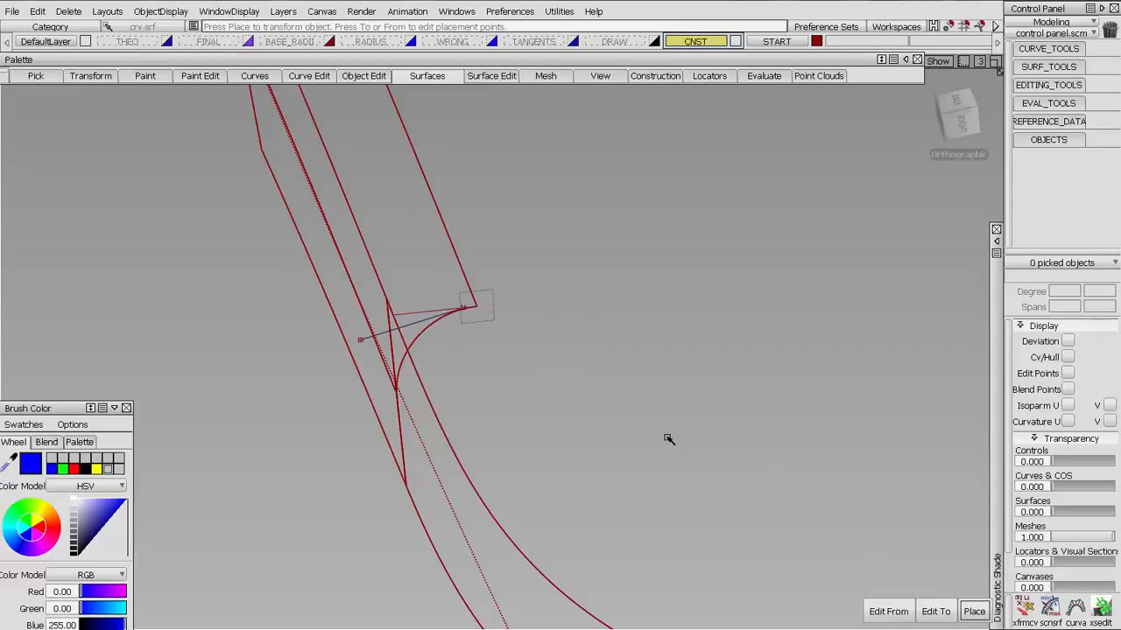
right_click_drag(421, 321, 383, 319, "alt+shift")
left_click_drag(384, 319, 546, 343, "alt+shift")
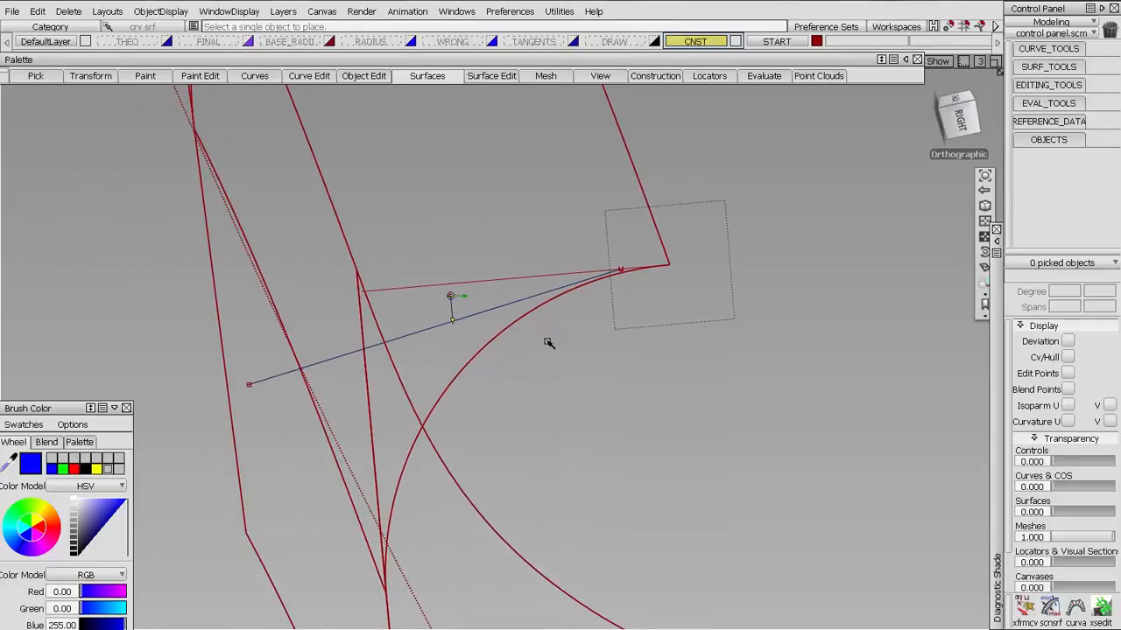
- Create a reference vector along the duplicated line placed from the upper-left gap end
right_click_drag(555, 295, 611, 226, "alt+shift")
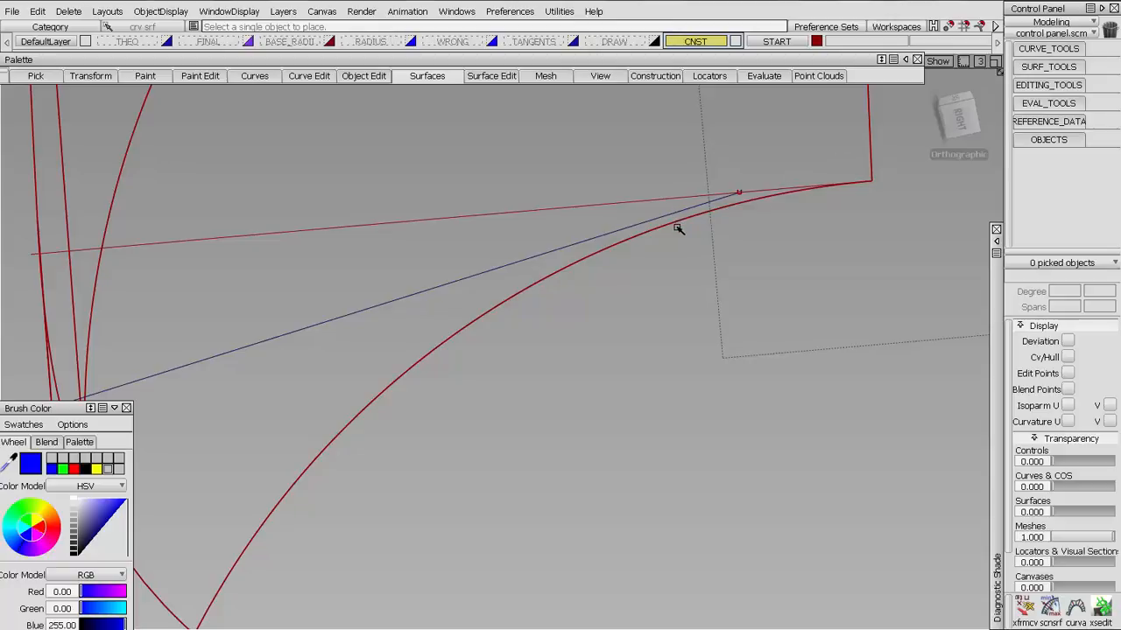
left_click(1021, 122)
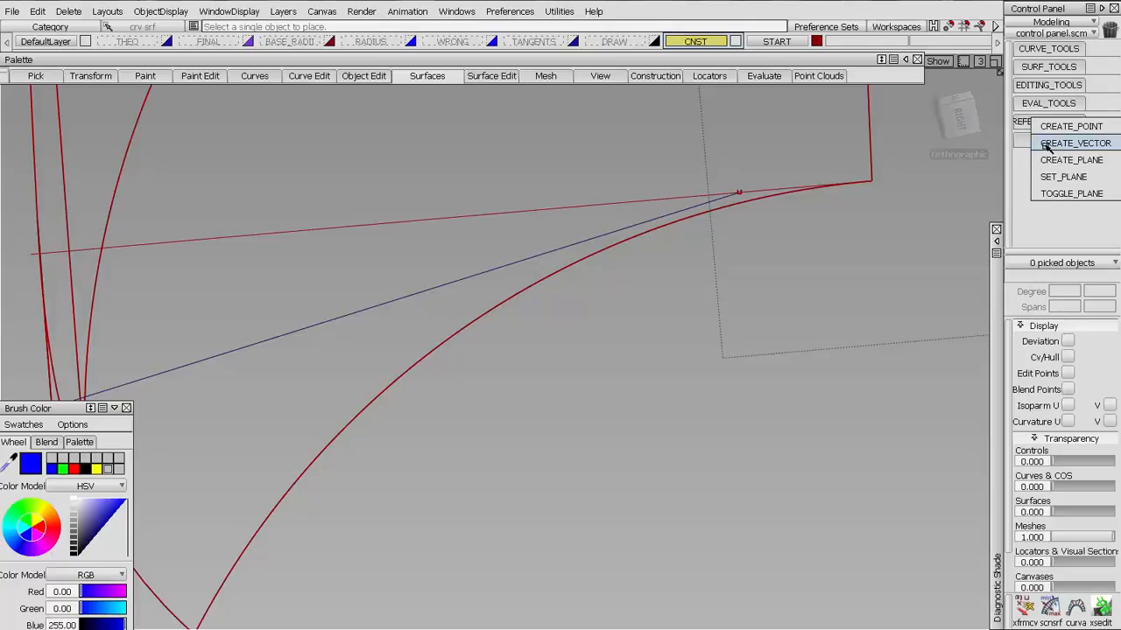
left_click(1073, 143)
left_click(514, 269)
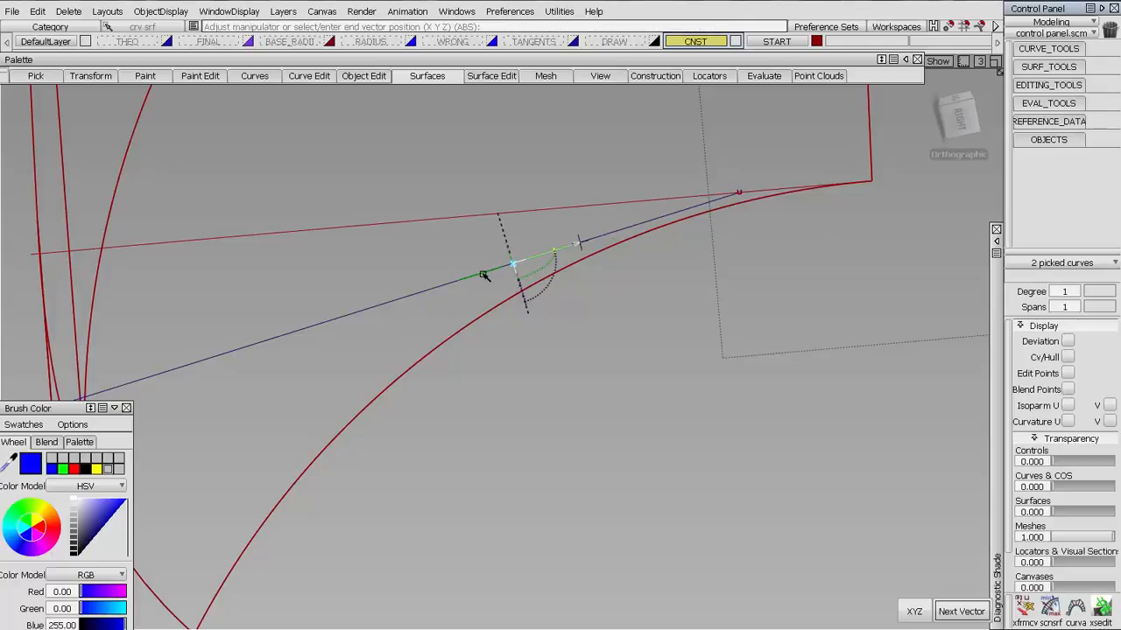
key("space")
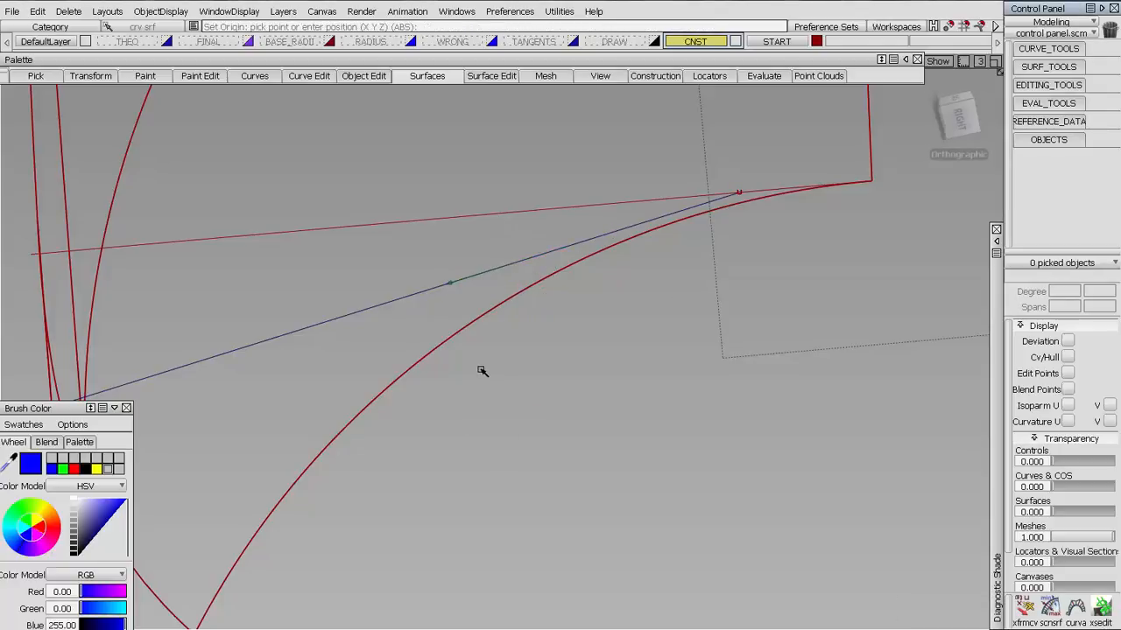
- Pick the corner fillet surface and apply the surface evaluation shade of type Draft Angle with curves shown only
left_click(126, 408)
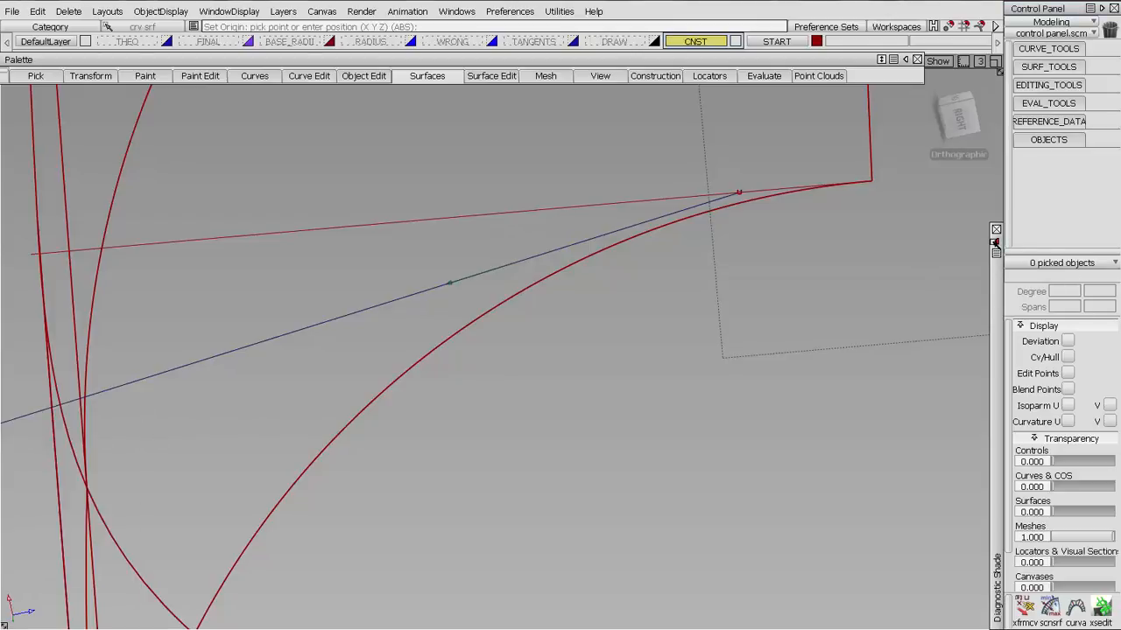
left_click(995, 243)
left_click(571, 266, "ctrl+shift")
left_click(571, 266)
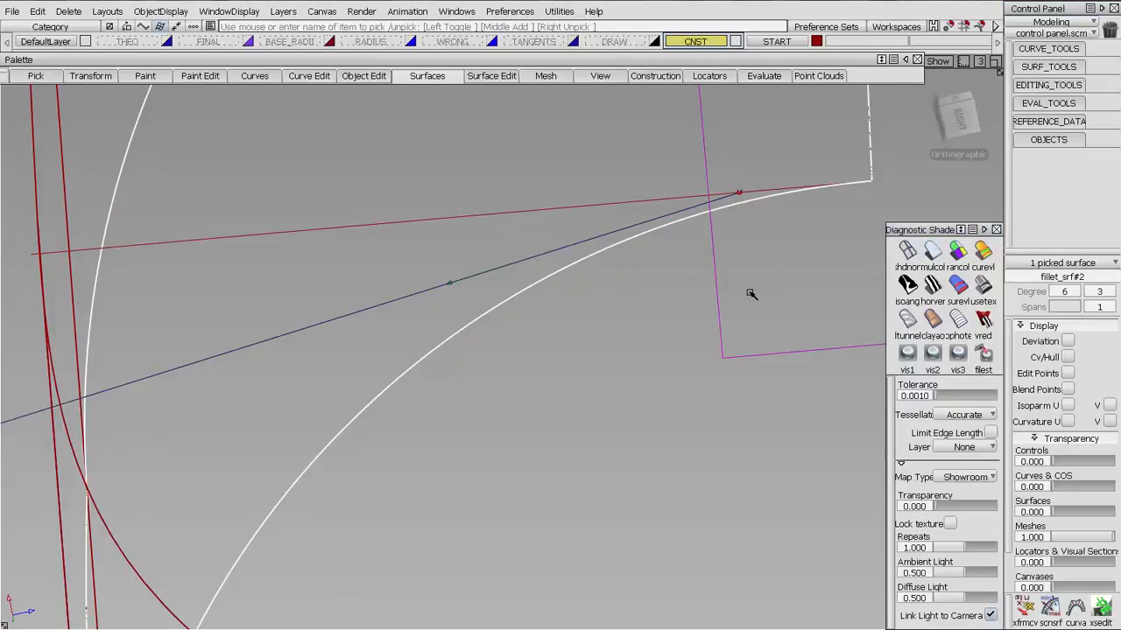
left_click(959, 286)
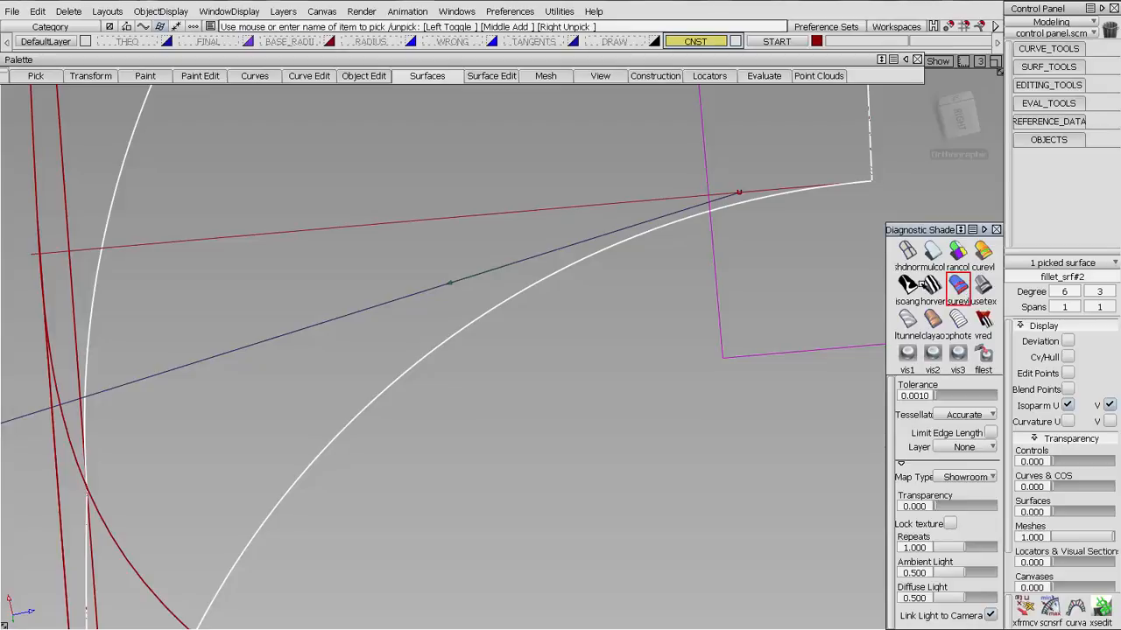
left_click_drag(718, 257, 817, 496, "alt+shift")
scroll(911, 560, "down", 5)
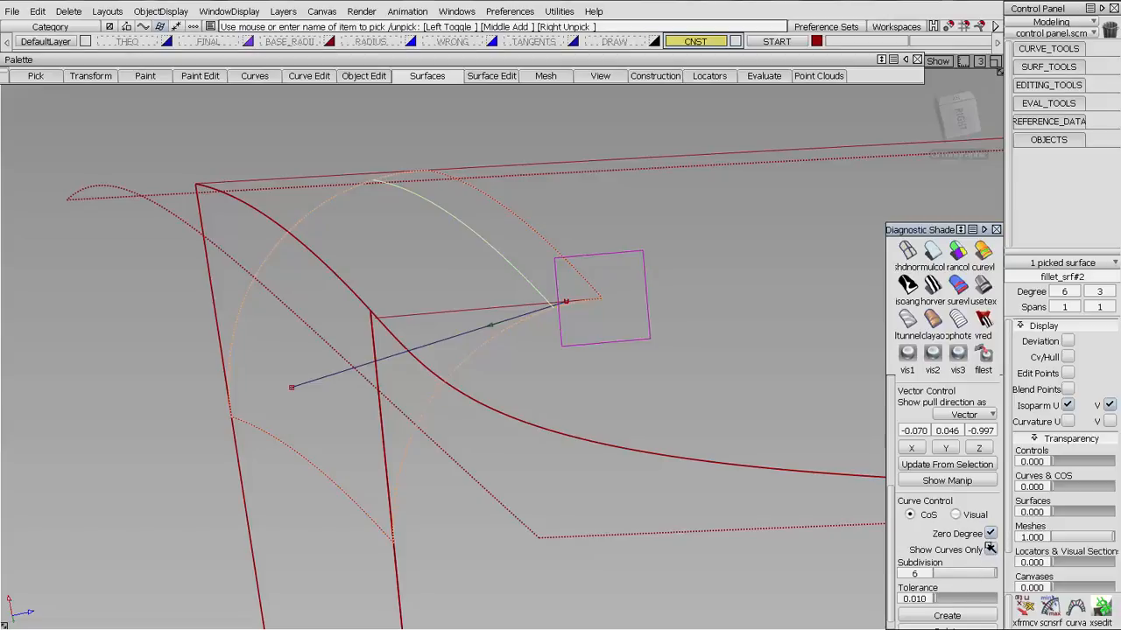
left_click_drag(892, 523, 881, 382)
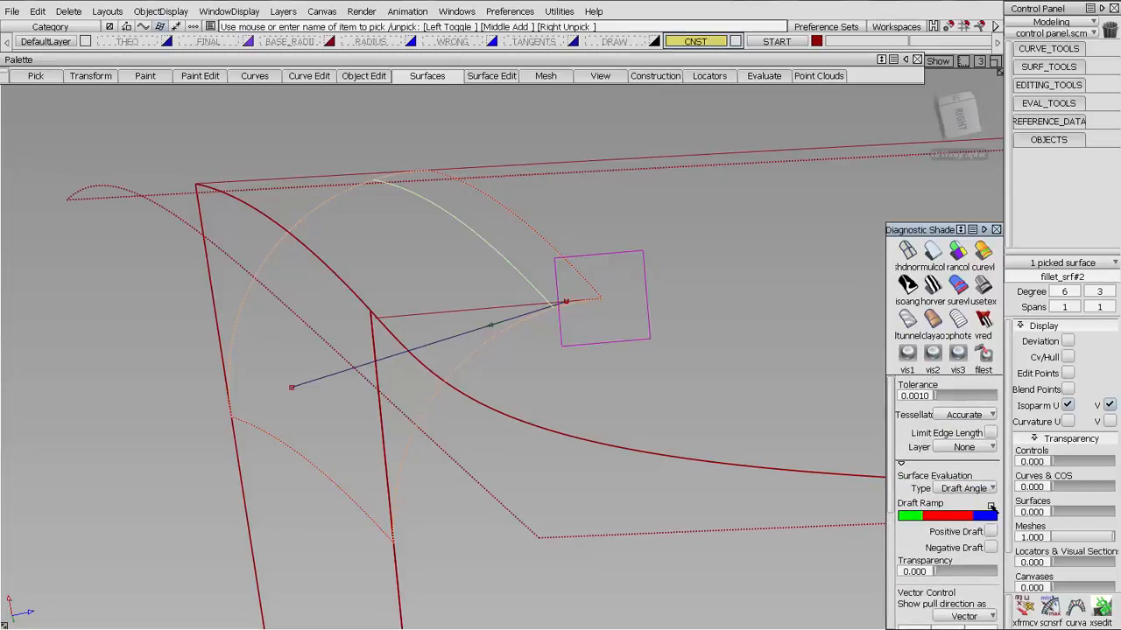
- Show the positive and negative draft curves on the fillet surface and switch both off again
left_click(990, 532)
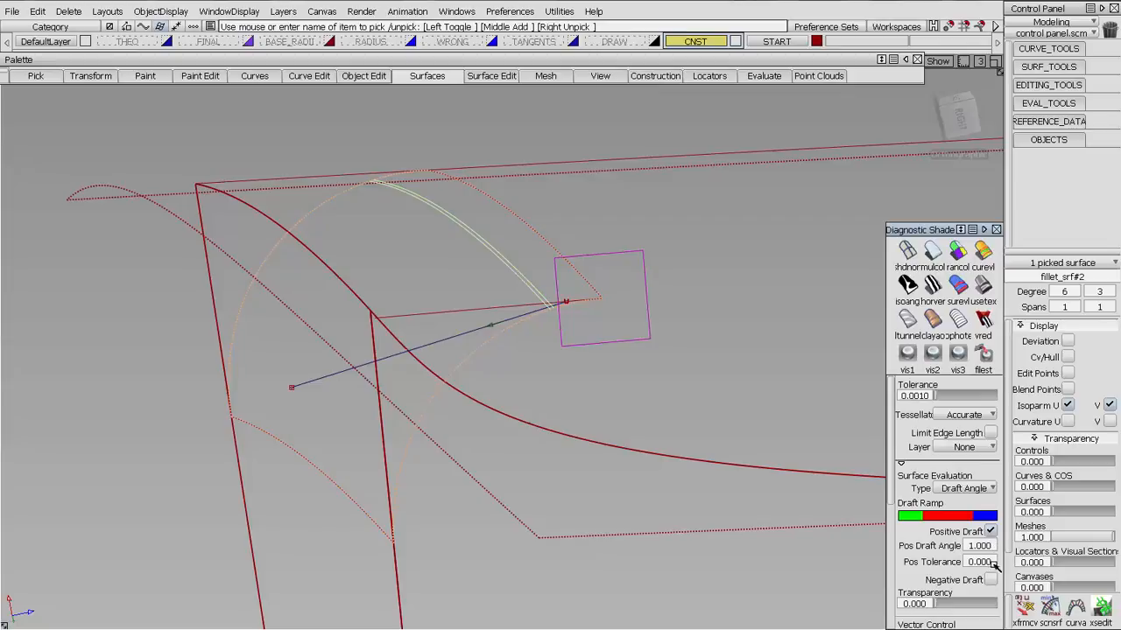
left_click(990, 581)
left_click_drag(656, 335, 882, 501, "alt+shift")
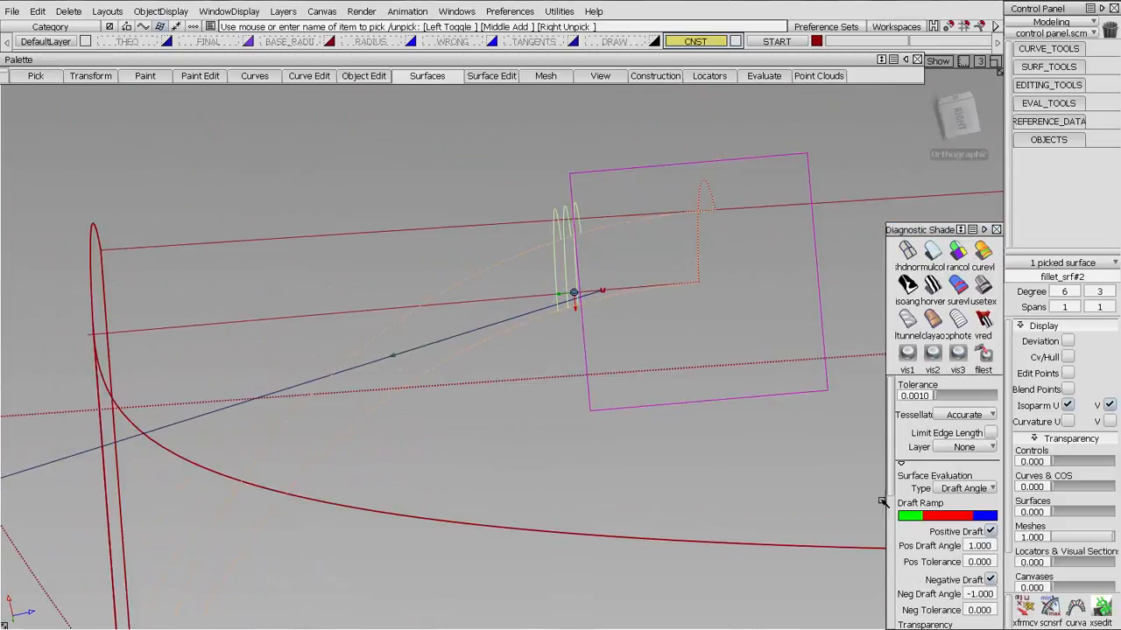
left_click(991, 532)
left_click(991, 532)
left_click(990, 532)
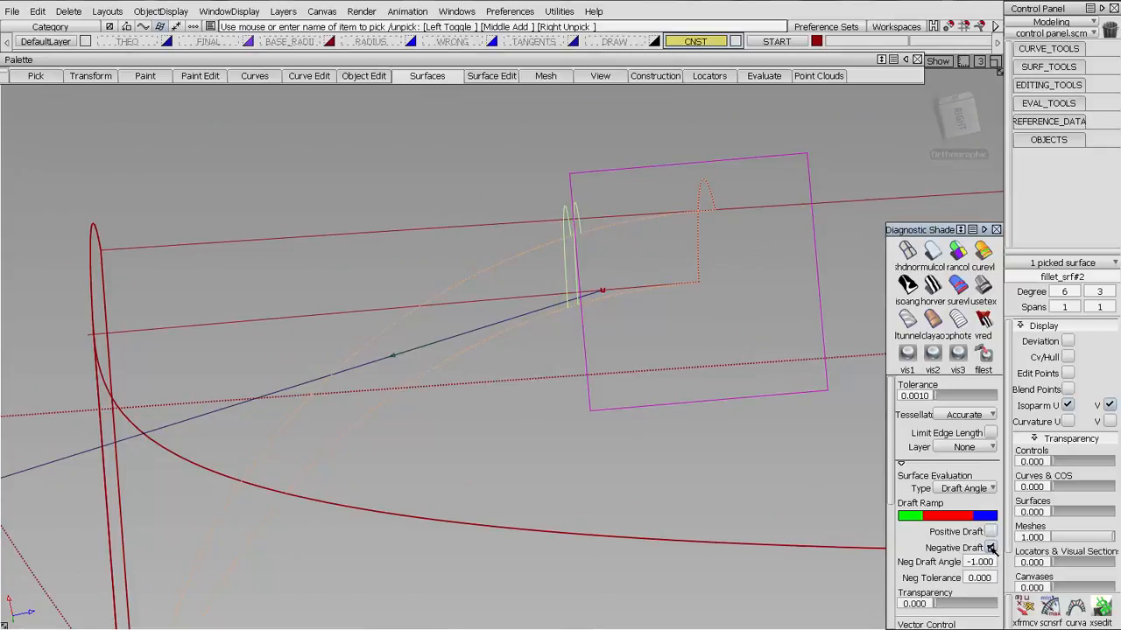
left_click(991, 548)
left_click(990, 547)
left_click(991, 547)
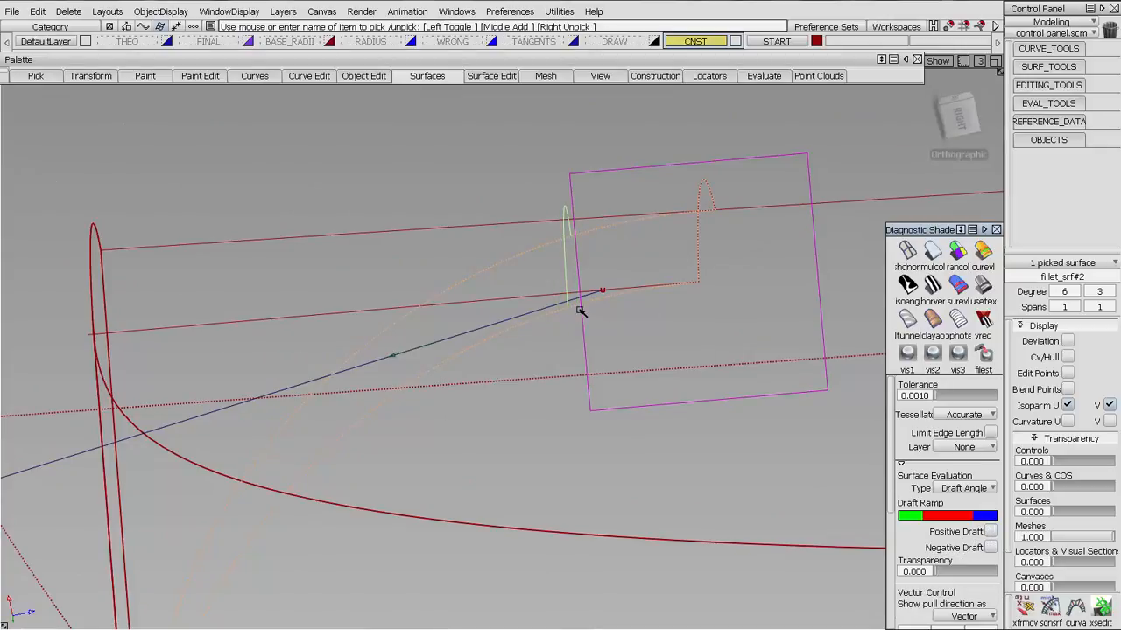
- Create the zero-degree draft line as a curve-on-surface on the corner fillet surface
left_click_drag(452, 371, 922, 325, "alt+shift")
right_click_drag(717, 355, 704, 140, "alt+shift")
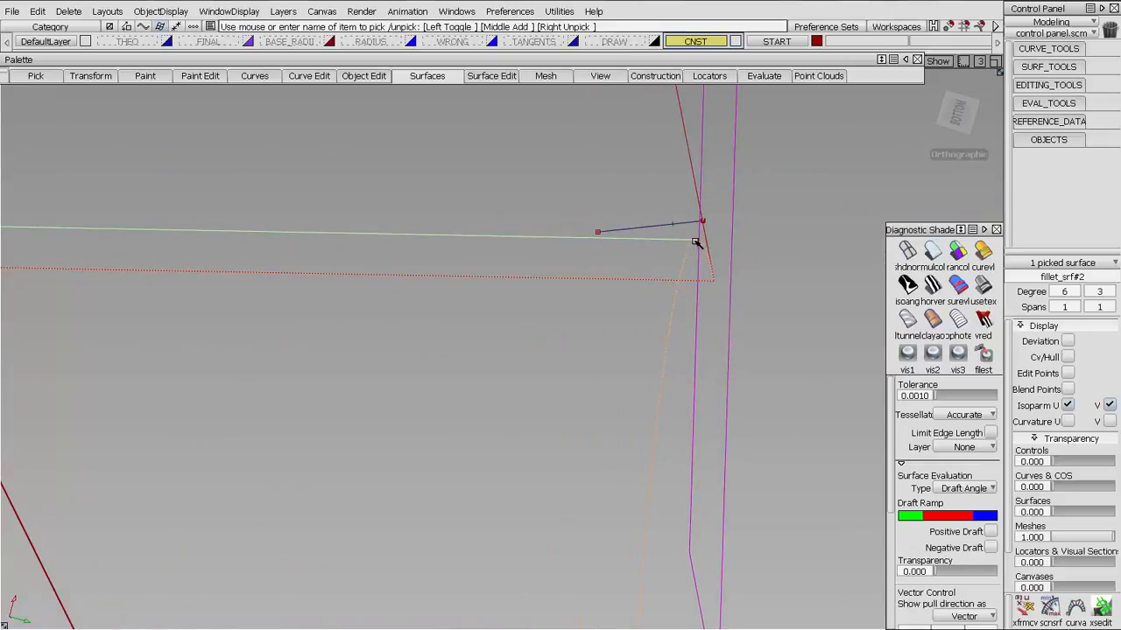
left_click(685, 303)
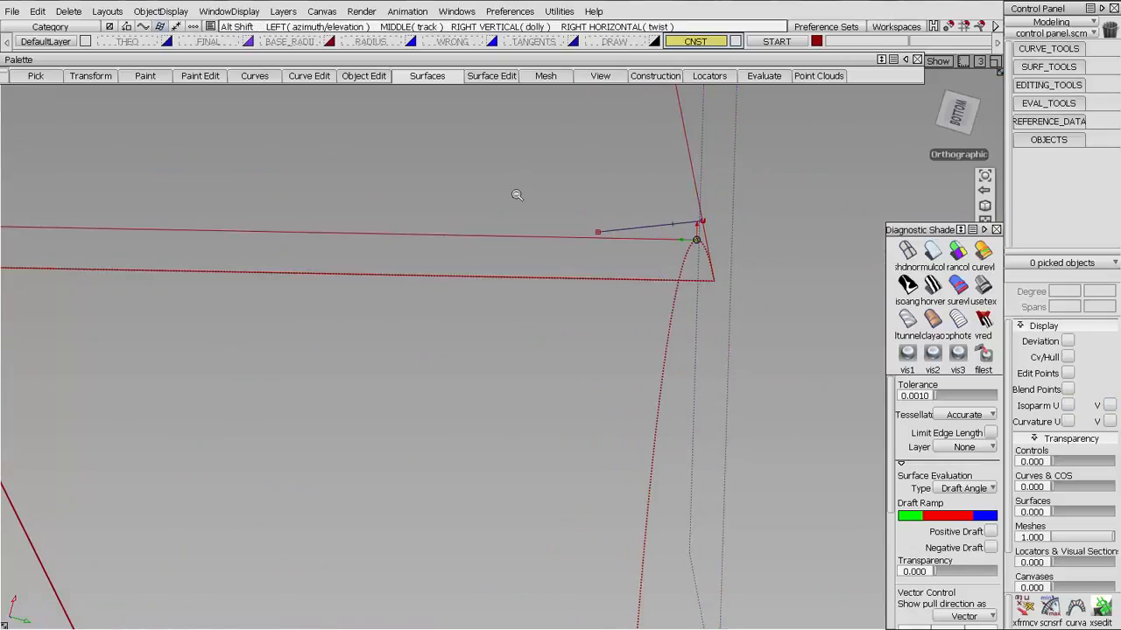
mouse_move(513, 192)
left_mouse_down("alt+shift")
mouse_move(578, 257)
mouse_move(536, 351)
mouse_move(303, 378)
mouse_move(450, 430)
mouse_move(535, 430)
mouse_move(497, 181)
left_mouse_up("alt+shift")
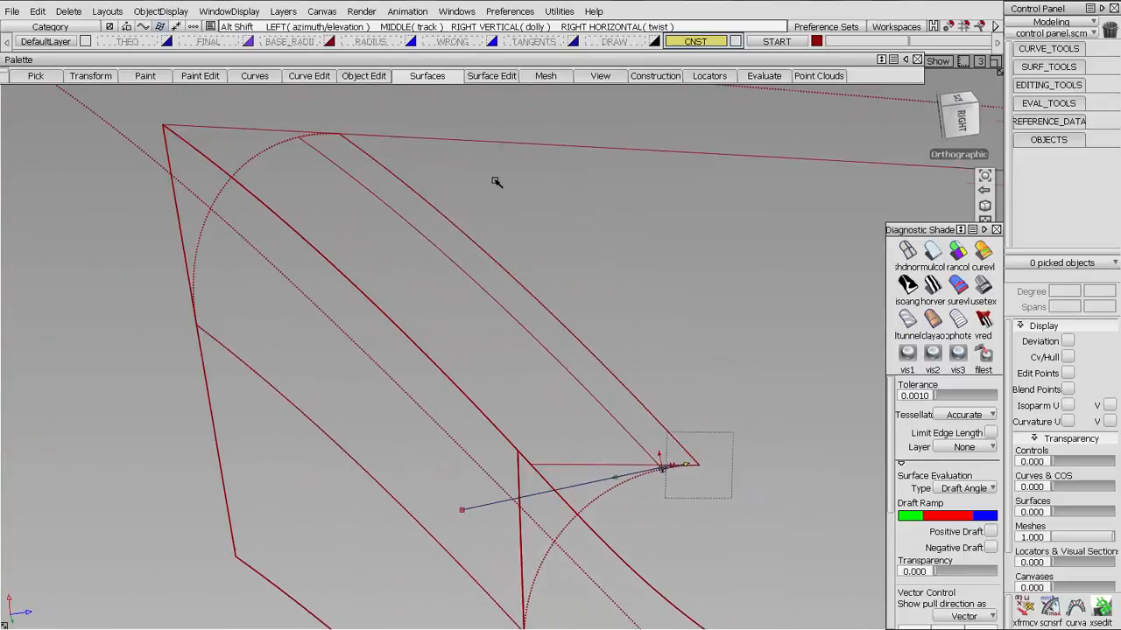
- Start a multi-surface draft and choose the zero-degree curve-on-surface as its input curve
left_click(427, 76)
left_click(440, 259)
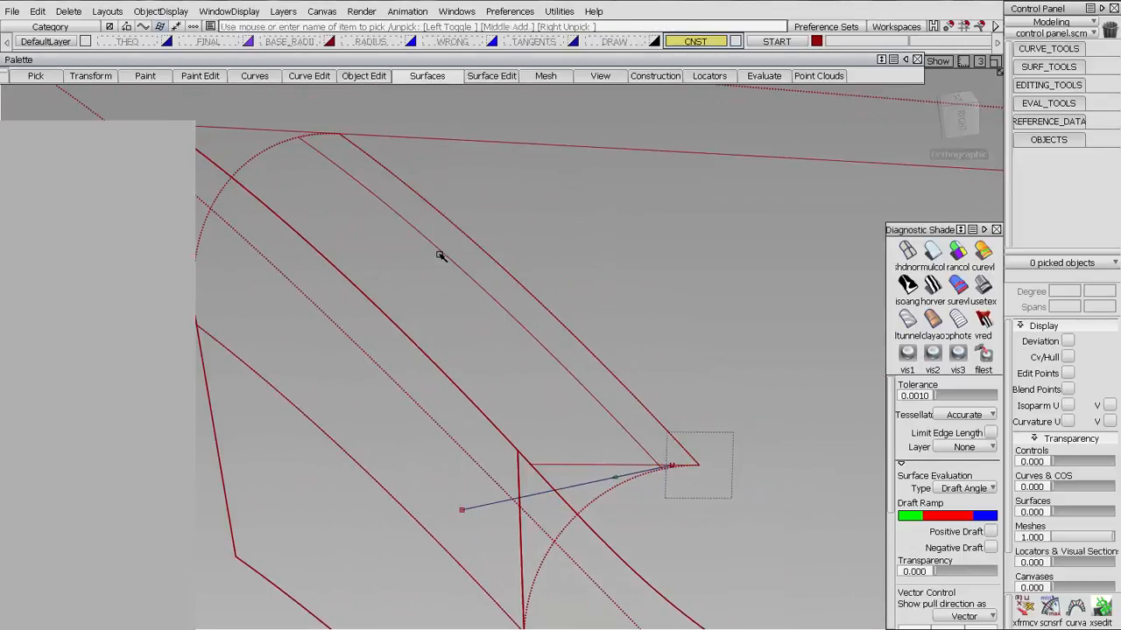
left_click(644, 398)
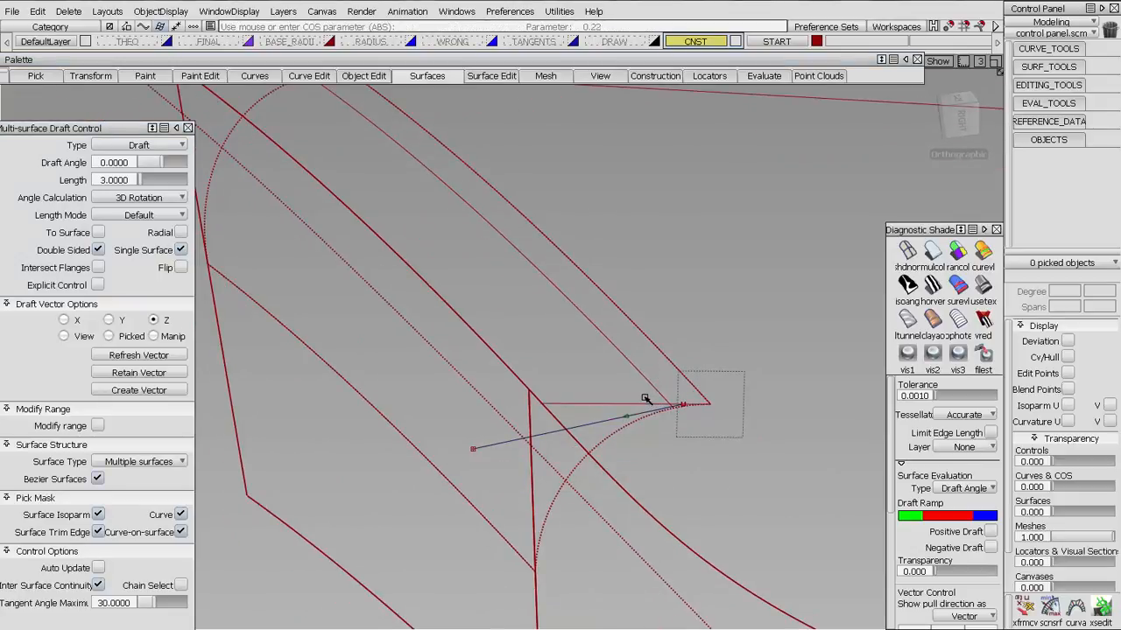
left_click(638, 369)
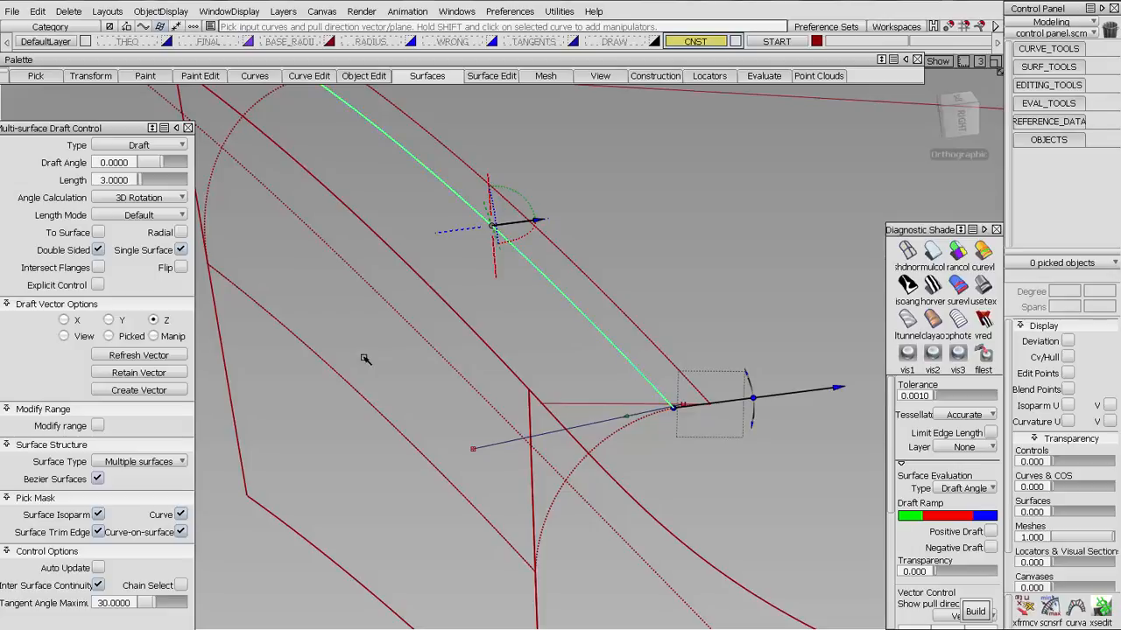
- Use the created vector as the picked pull direction and build the double-sided draft surface, length 3 and draft angle 0
left_click(110, 336)
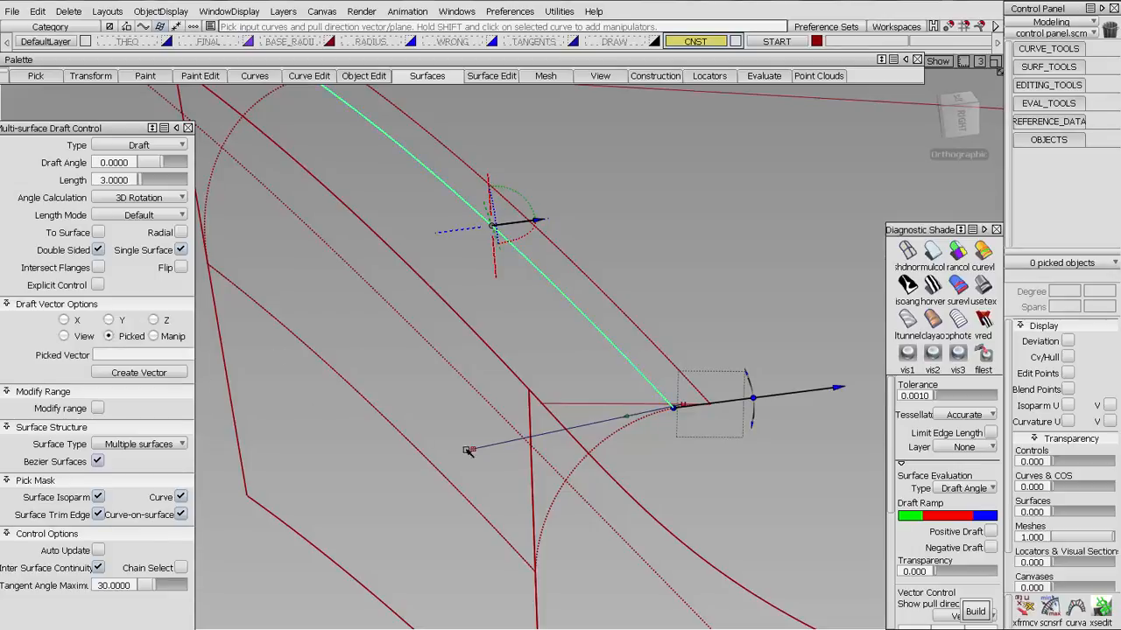
left_click(634, 416)
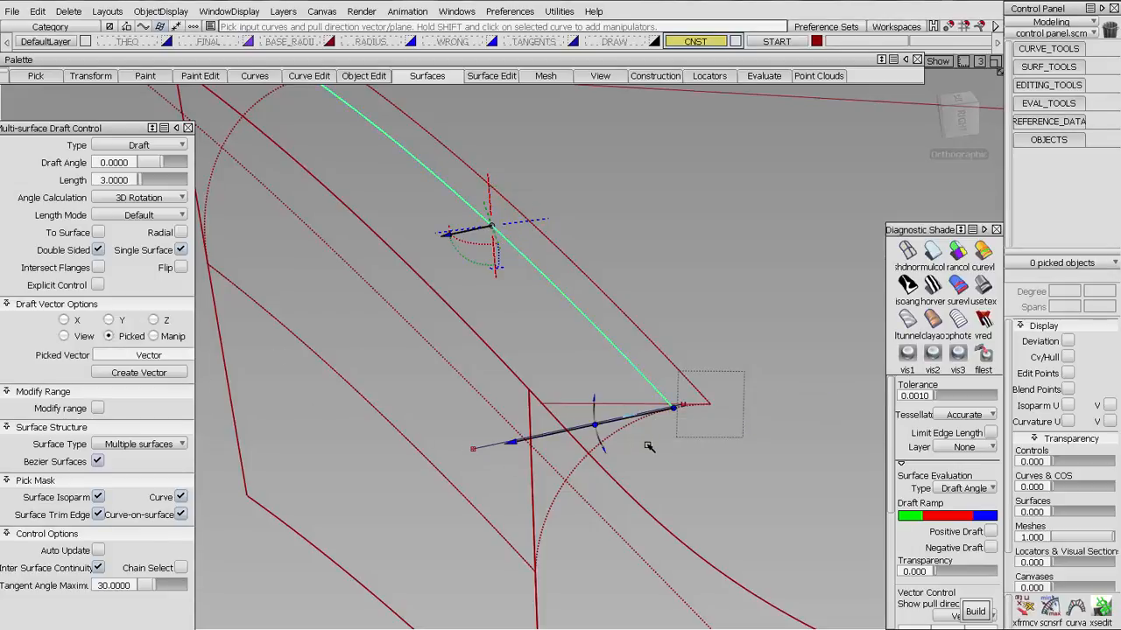
left_click_drag(651, 446, 692, 471, "alt+shift")
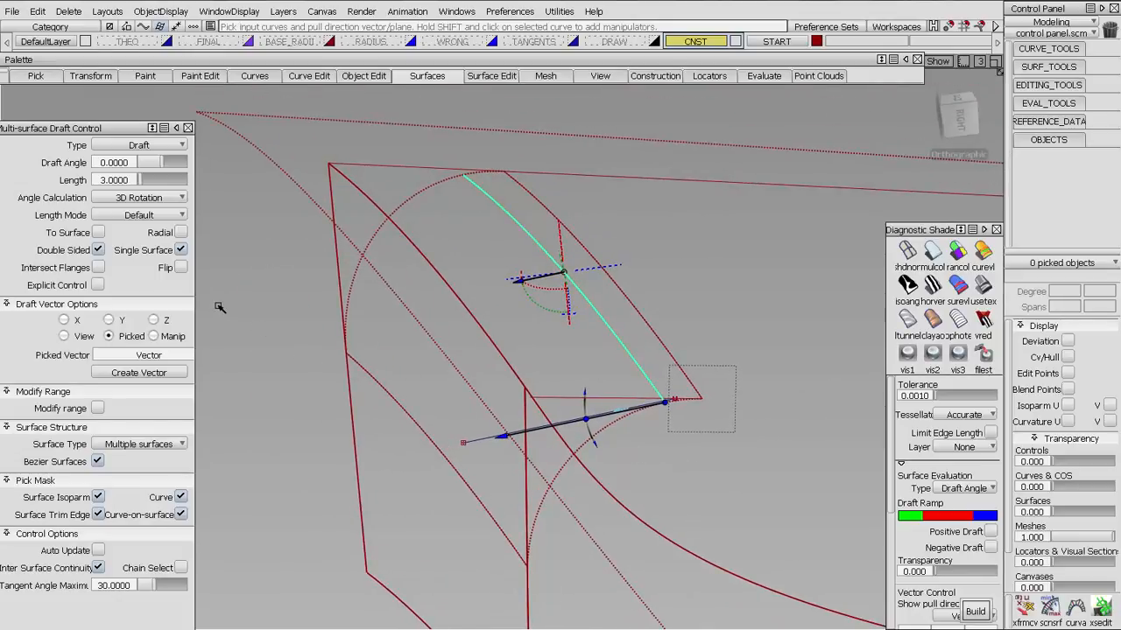
key("space")
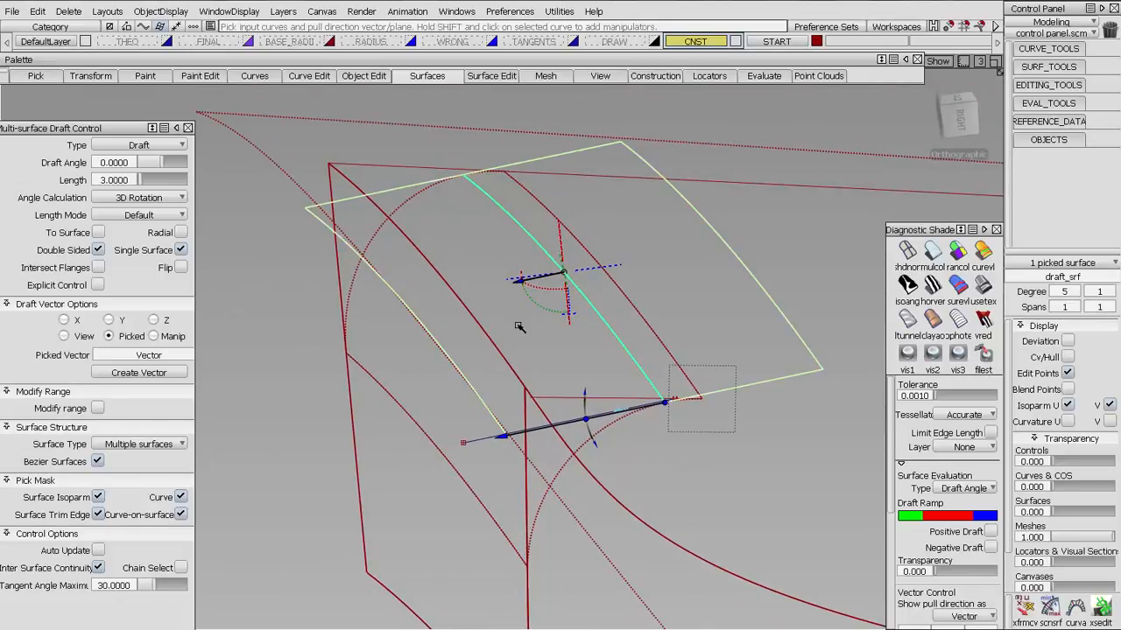
left_click_drag(490, 403, 603, 468, "alt+shift")
key("space")
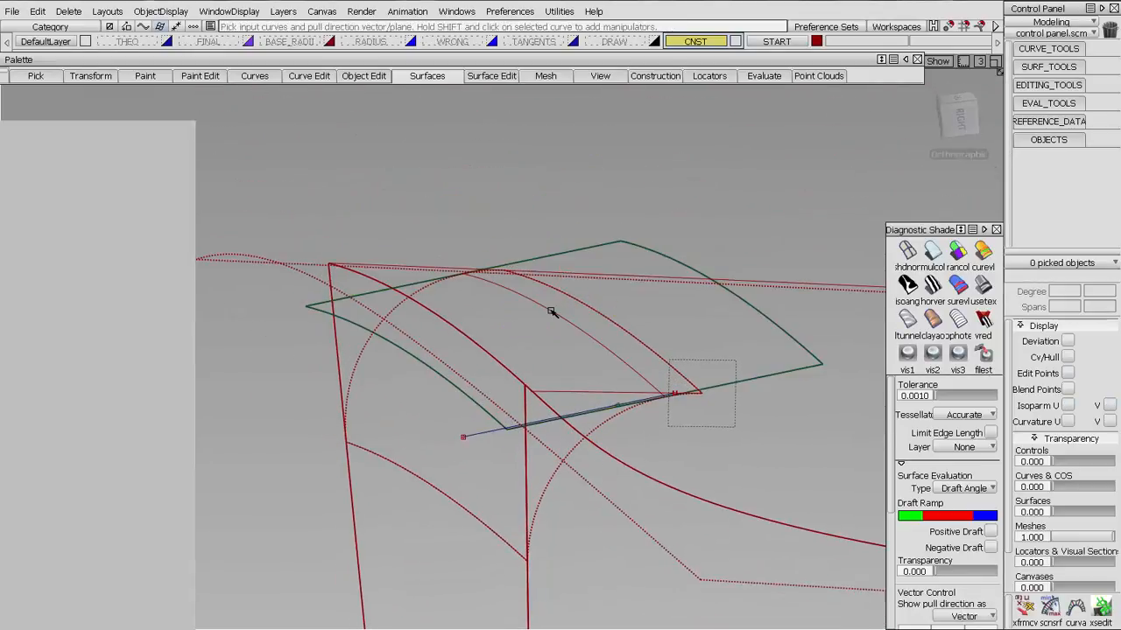
- Check tangent continuity between the draft surface and the fillet along the zero-degree curve, and delete the check locators
left_click(1048, 103)
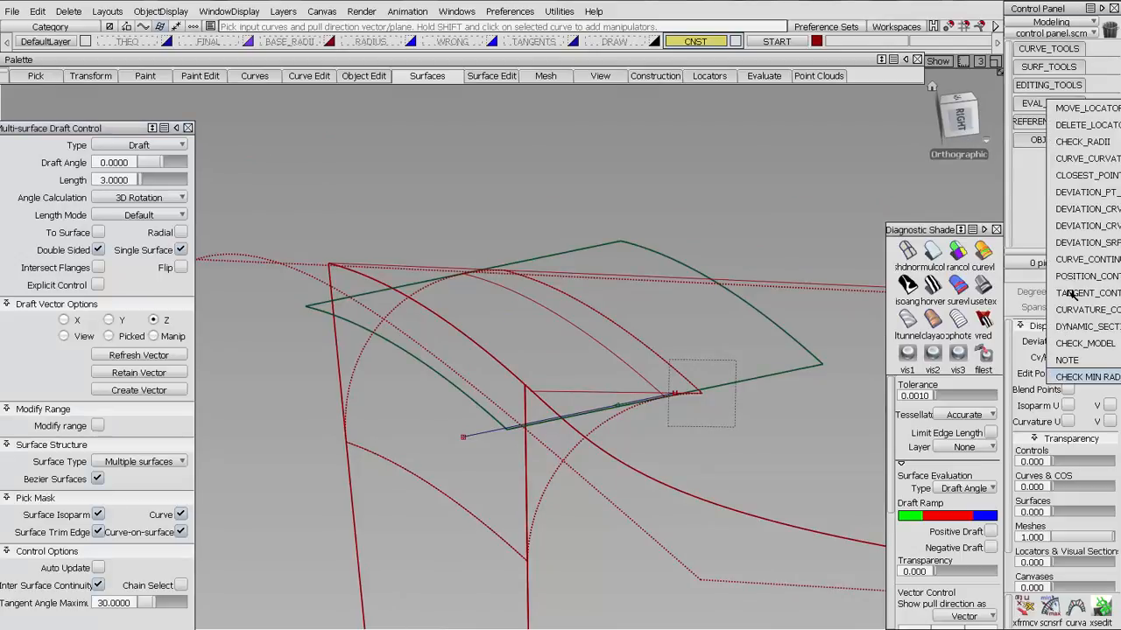
left_click(1070, 294)
key("Delete")
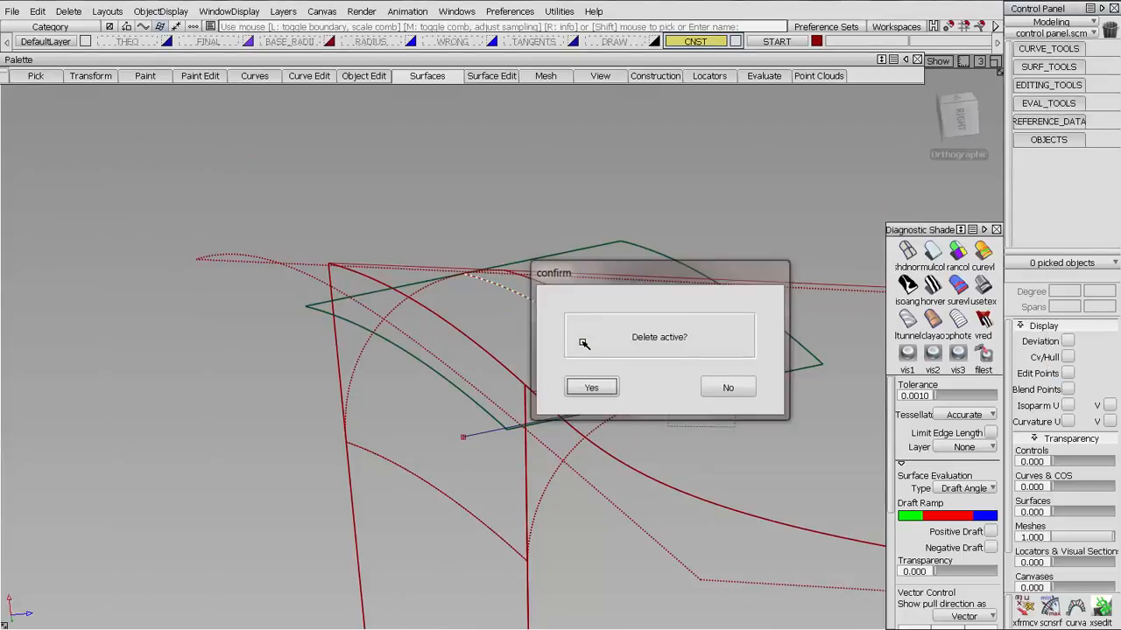
key("Return")
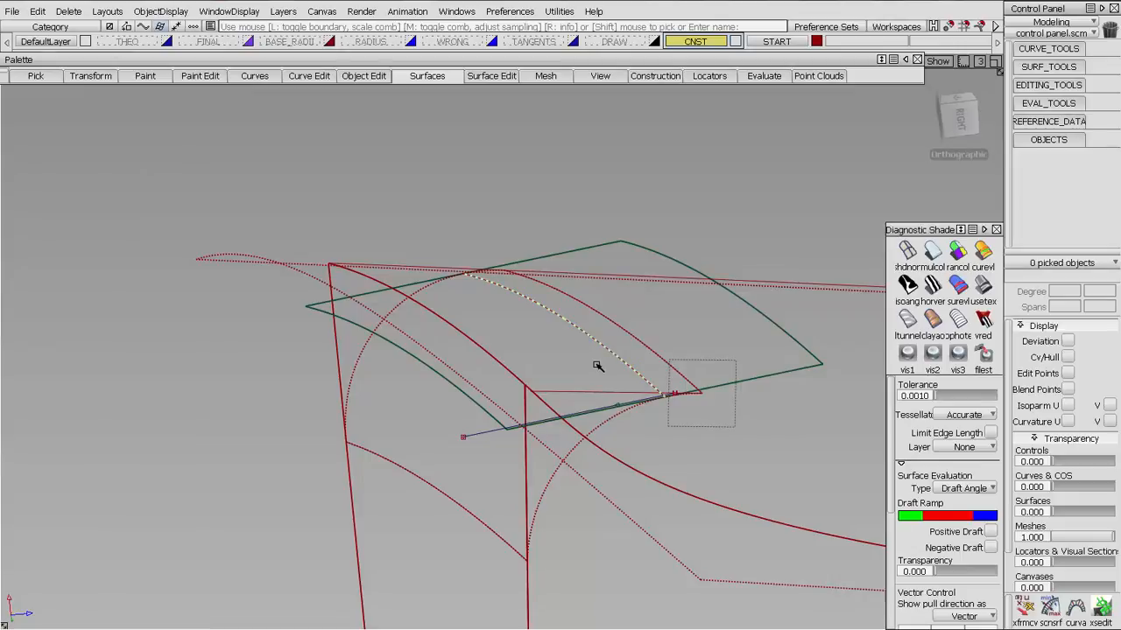
key("Delete")
key("Return")
- Project the fillet's zero-degree curve onto the draft surface along the Normal direction as a curve-on-surface
left_click_drag(601, 380, 624, 371, "alt+shift")
middle_click_drag(625, 370, 506, 360, "alt+shift")
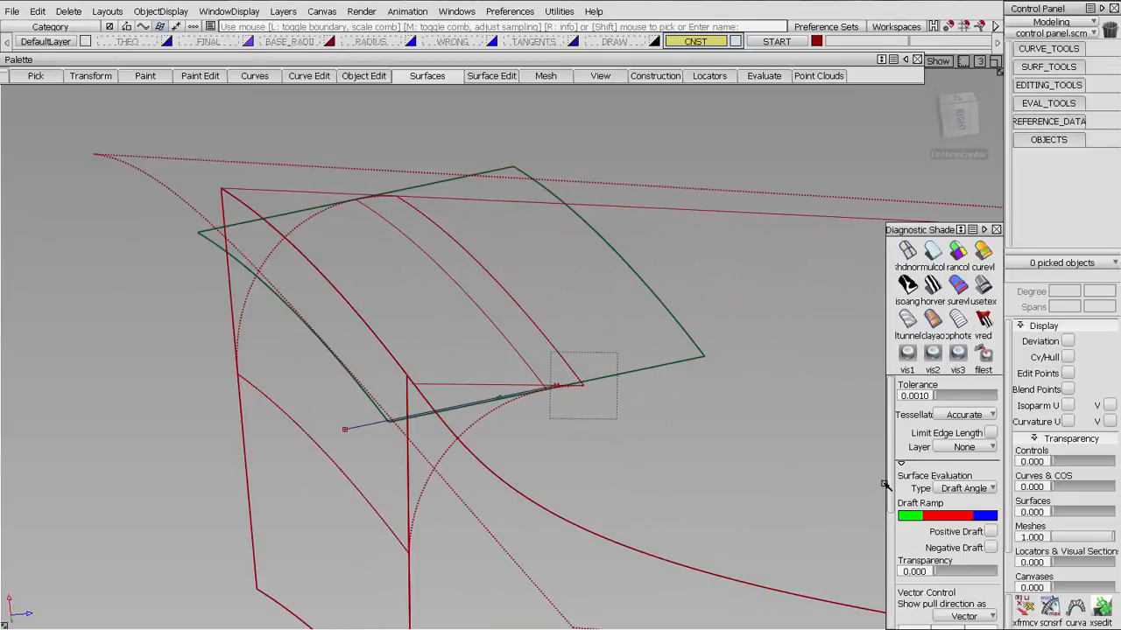
mouse_move(890, 484)
left_mouse_down()
mouse_move(896, 604)
mouse_move(894, 485)
left_mouse_up()
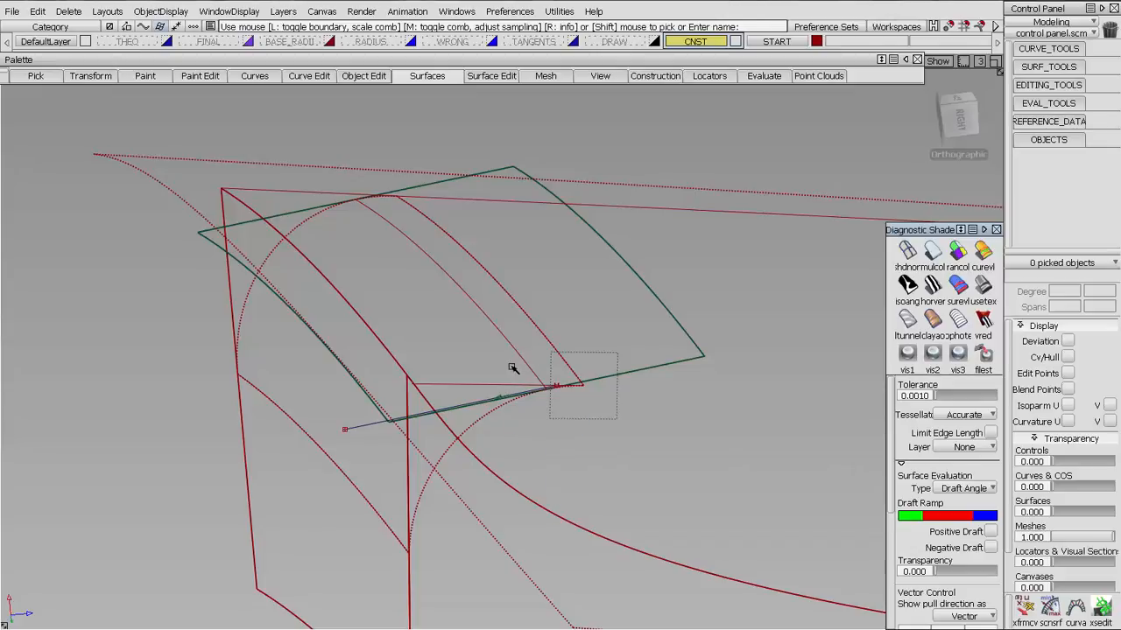
left_click_drag(434, 424, 598, 328, "alt+shift")
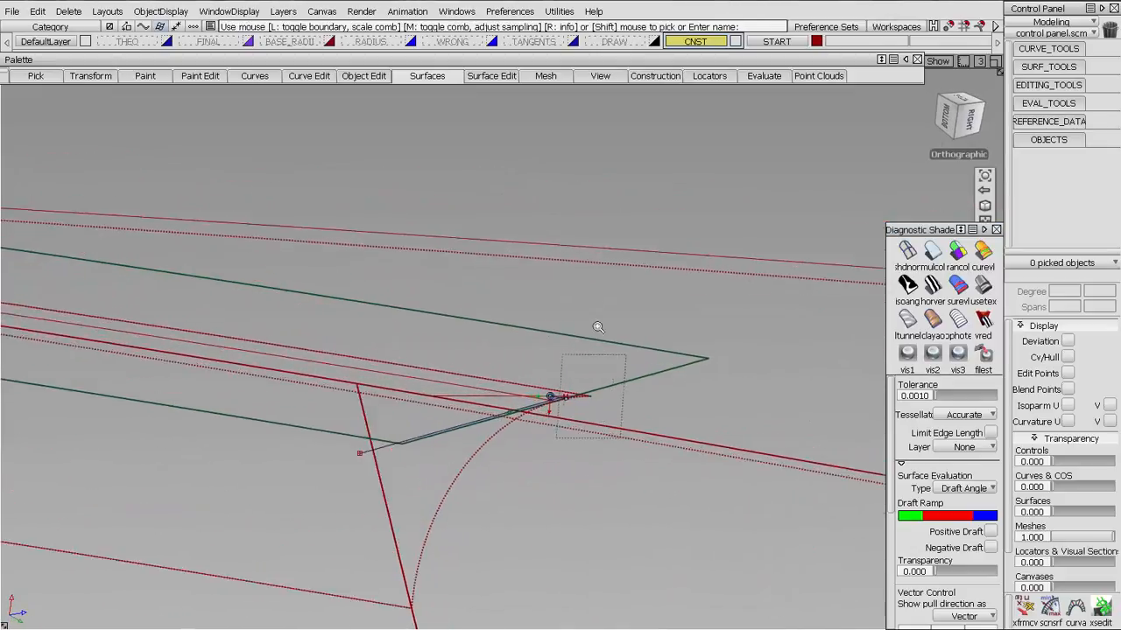
right_click_drag(598, 327, 549, 237, "alt+shift")
middle_click_drag(656, 505, 455, 298, "alt+shift")
left_click_drag(438, 360, 456, 343, "ctrl+shift")
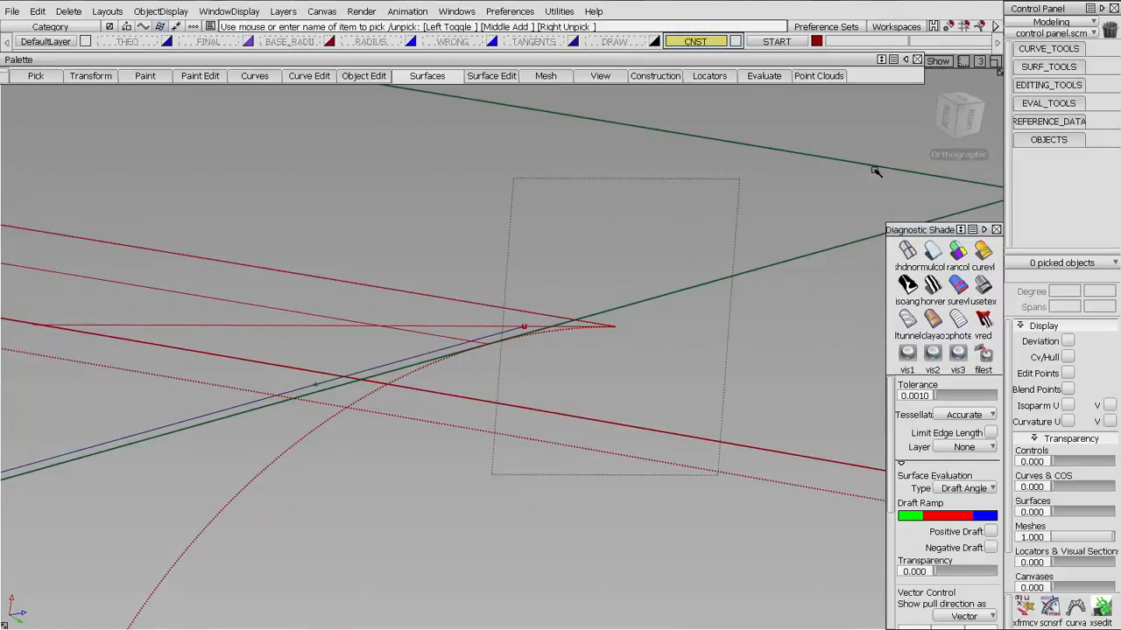
left_click(1084, 66)
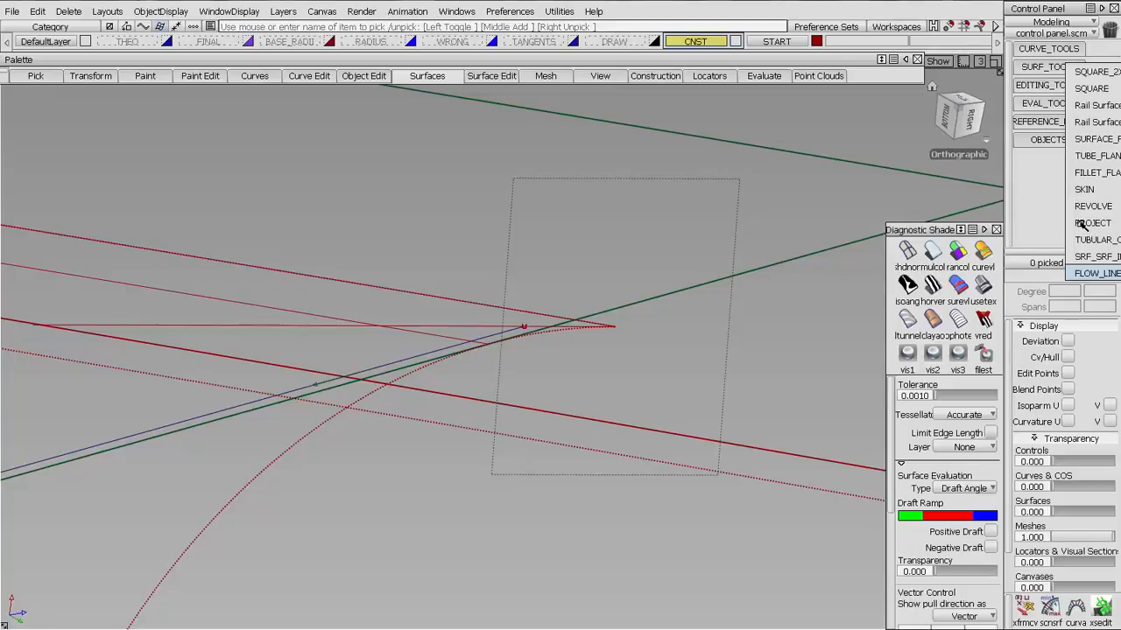
left_click(1082, 224)
left_click(845, 171)
key("space")
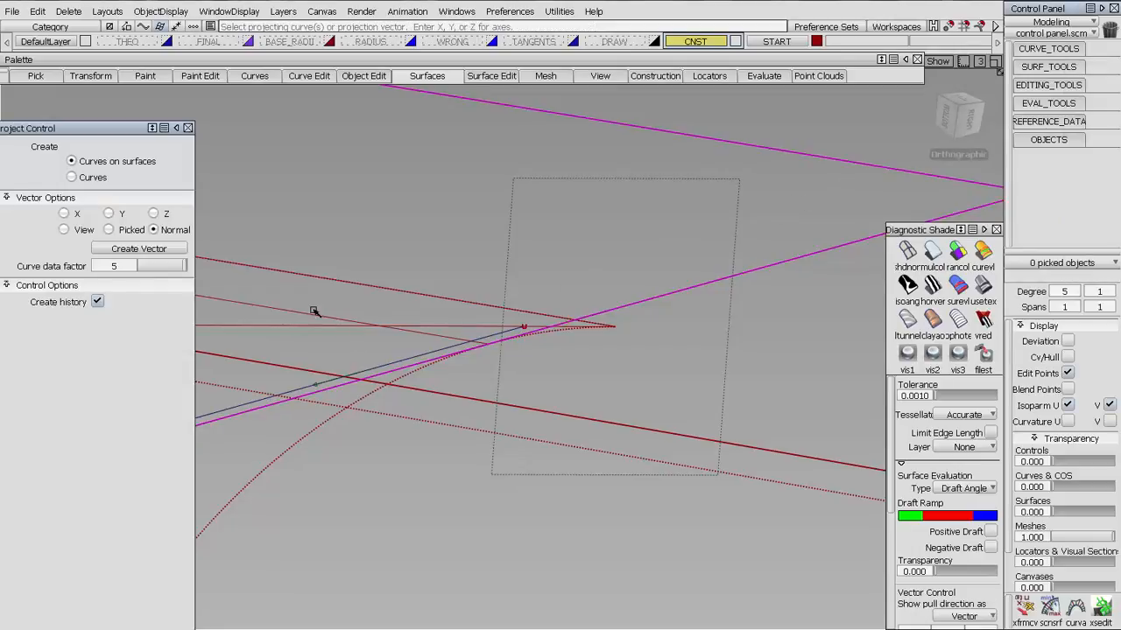
left_click(288, 312)
key("space")
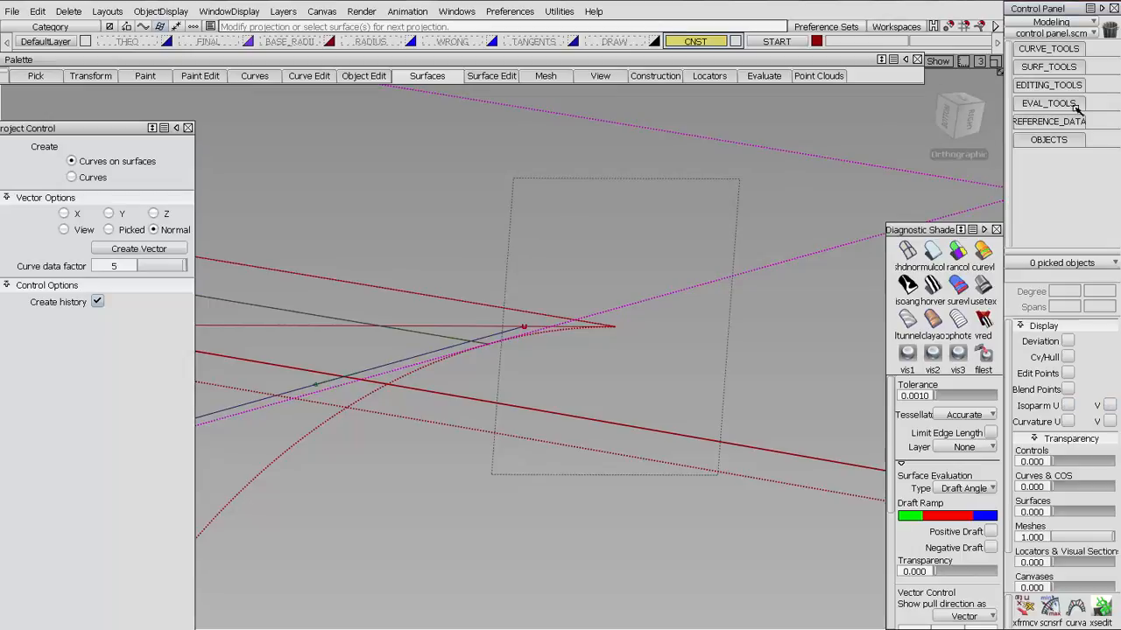
- Check the surface continuity along the projected zero-degree curve, and delete the draft surface's curve-on-surface
left_click(1022, 103)
left_click(1051, 297)
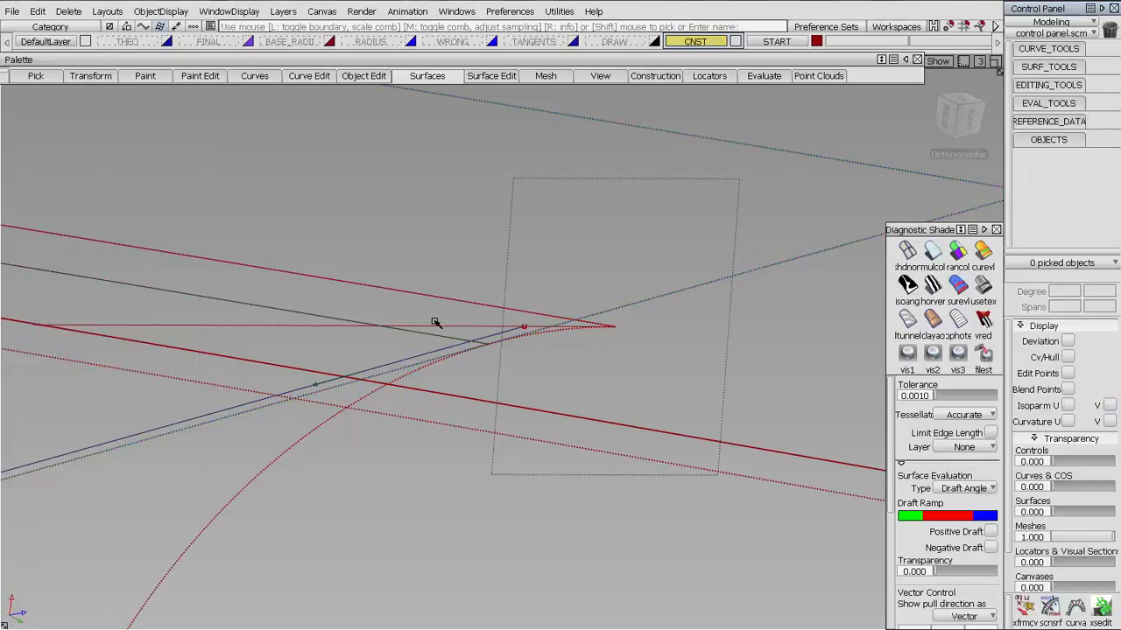
left_click(285, 310)
right_click_drag(328, 275, 468, 365, "alt+shift")
mouse_move(468, 365)
left_mouse_down("alt+shift")
mouse_move(314, 355)
mouse_move(451, 346)
left_mouse_up("alt+shift")
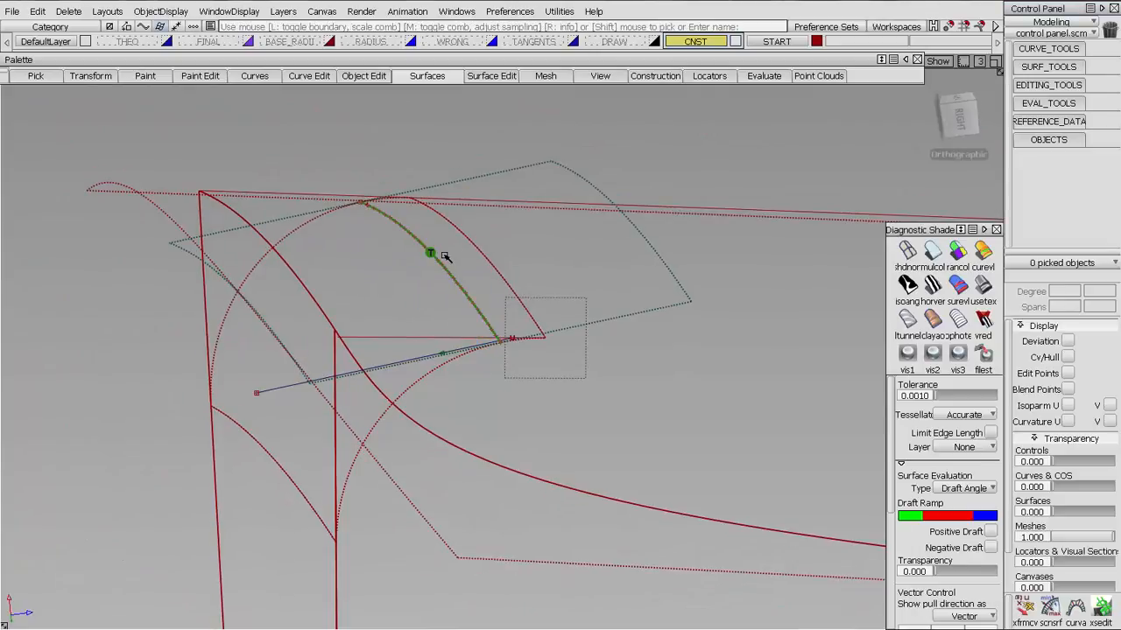
key("c")
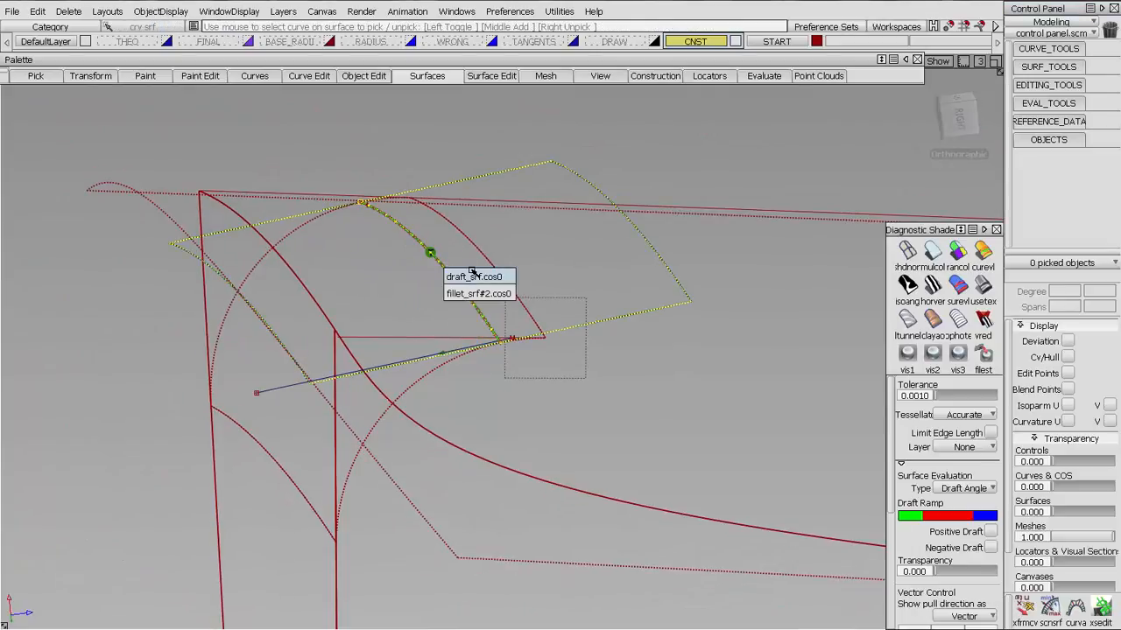
left_click(472, 275)
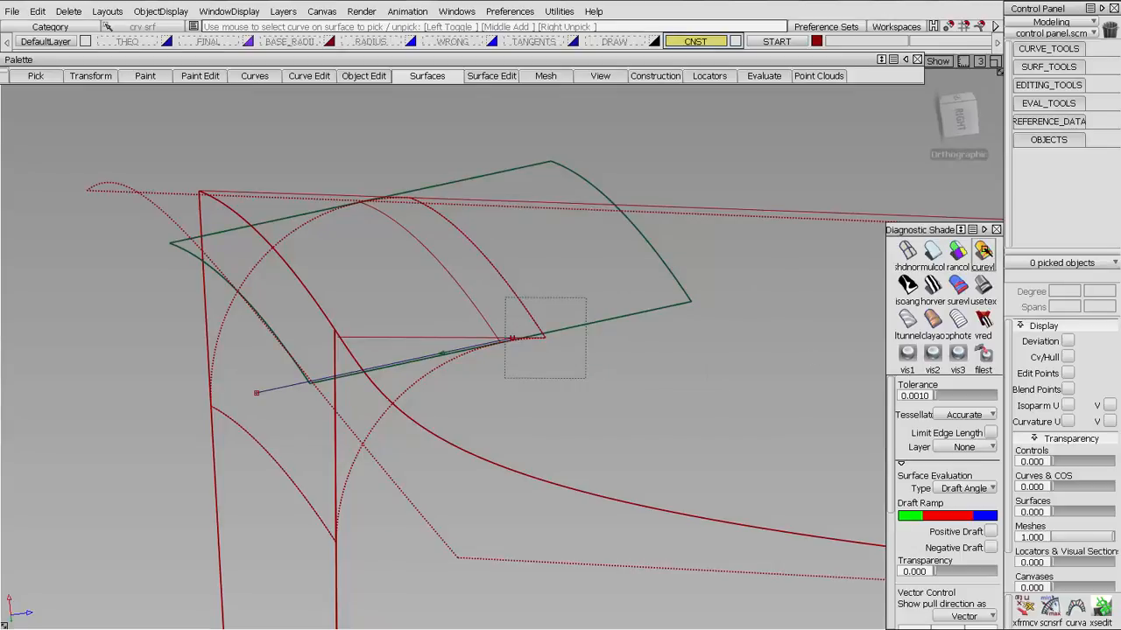
- Shade the surfaces in random colours and trim-convert the draft surface with 3D Intersect trimming, degree 5 by 1, keeping its outer part
left_click(959, 253)
mouse_move(622, 354)
left_mouse_down("alt+shift")
mouse_move(624, 332)
mouse_move(625, 346)
mouse_move(355, 347)
left_mouse_up("alt+shift")
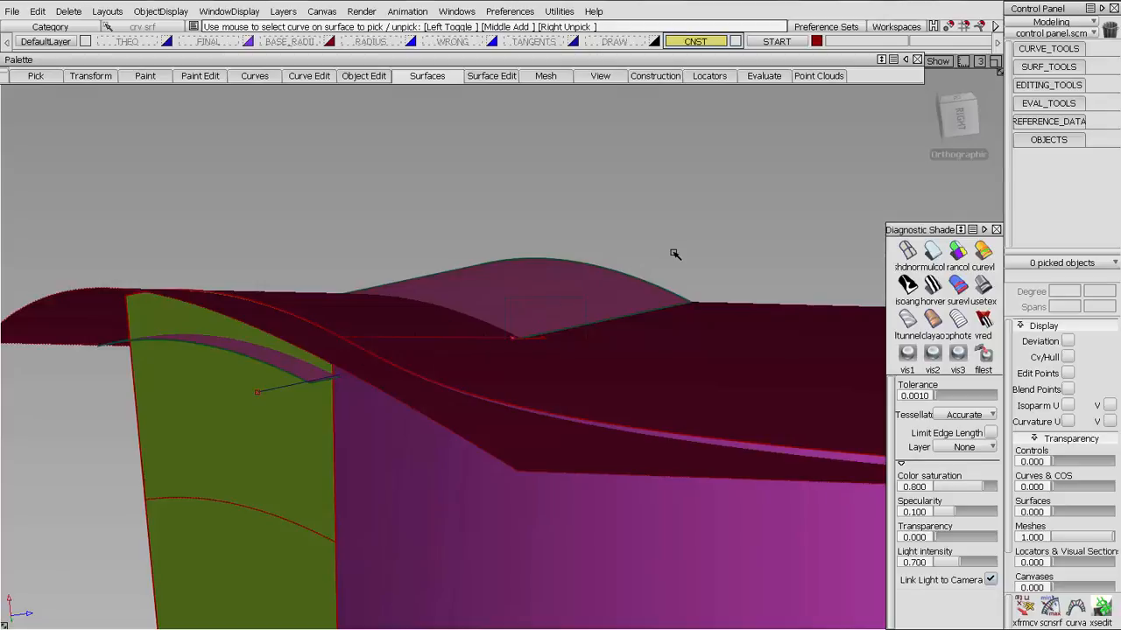
left_click(1021, 67)
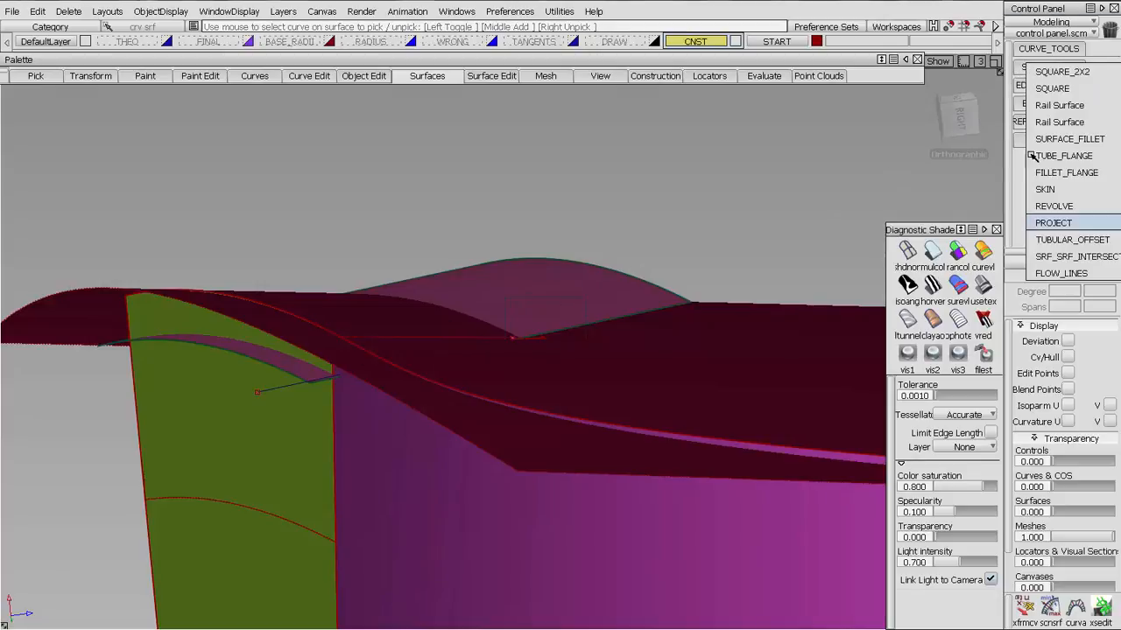
left_click(1018, 84)
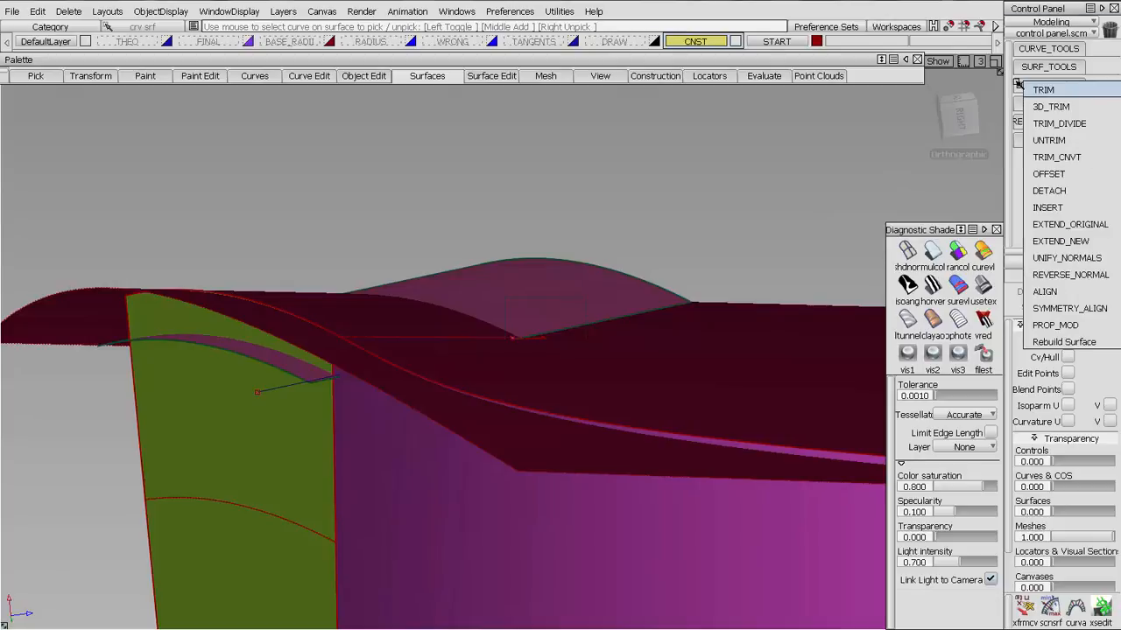
left_click(1051, 157)
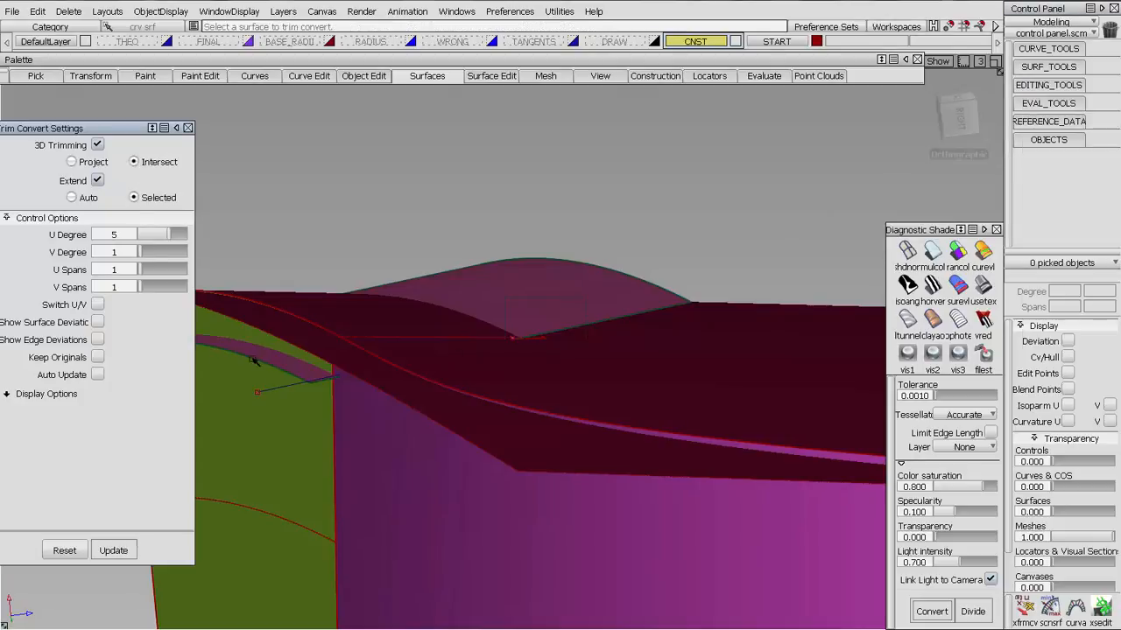
left_click(282, 379)
left_click_drag(281, 379, 478, 438, "alt+shift")
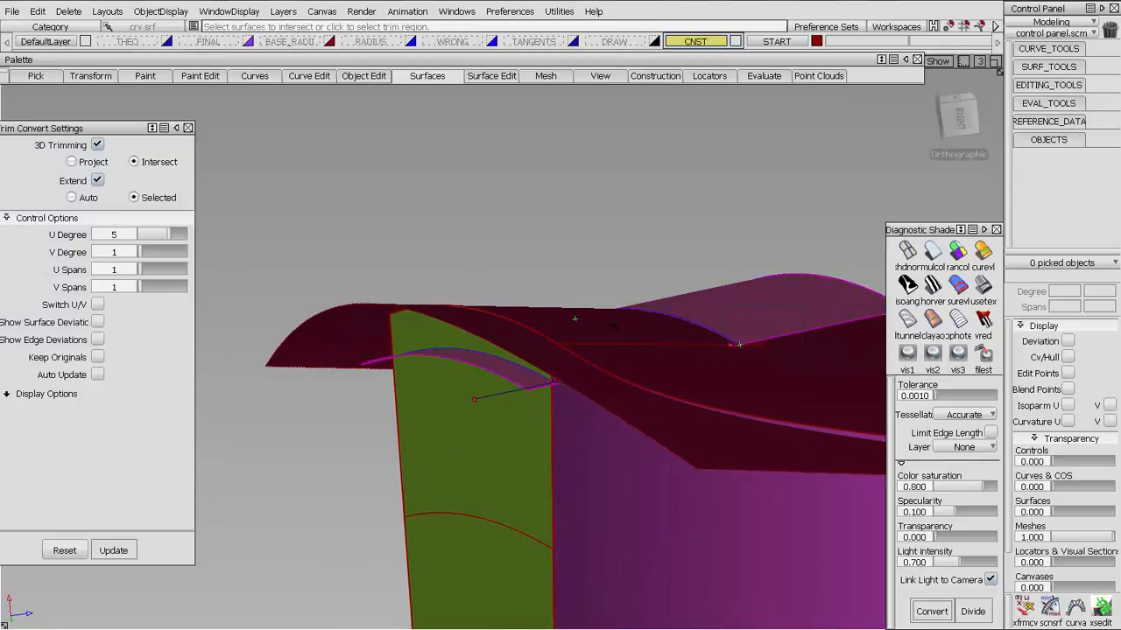
left_click_drag(458, 387, 545, 393, "alt+shift")
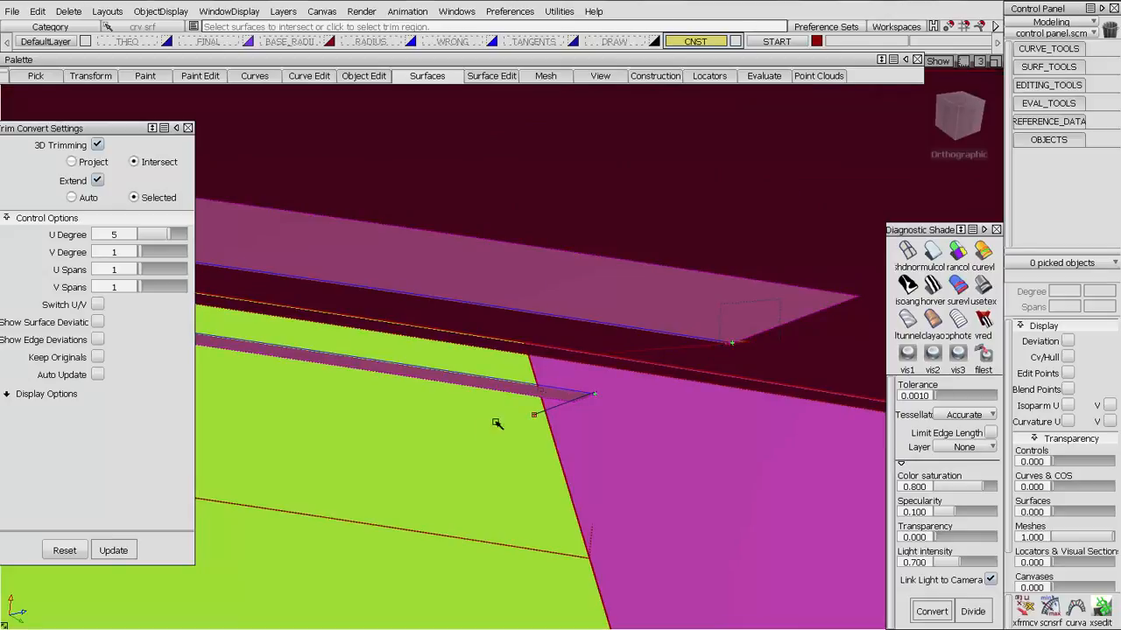
left_click_drag(496, 423, 464, 338, "alt+shift")
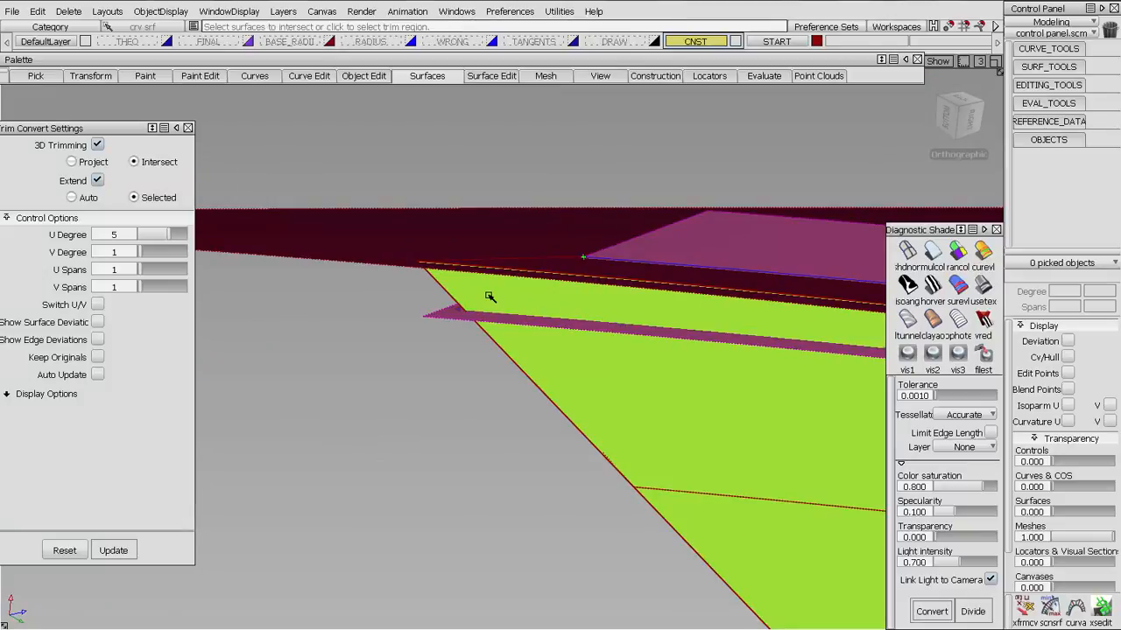
left_click_drag(423, 323, 700, 293, "alt+shift")
left_click_drag(444, 301, 587, 365, "alt+shift")
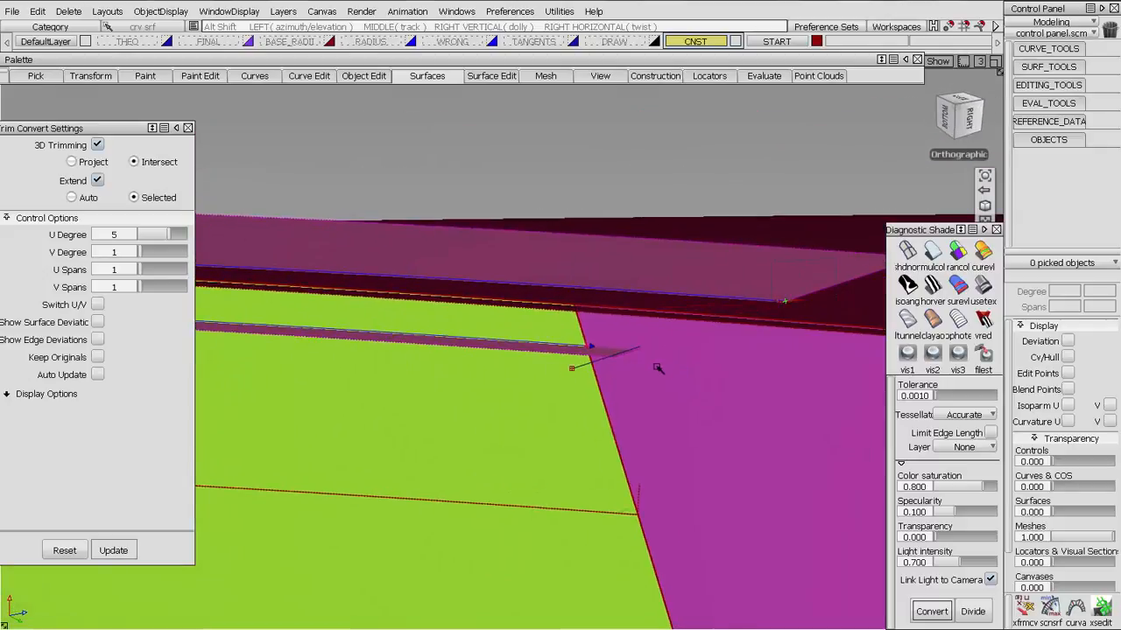
key("space")
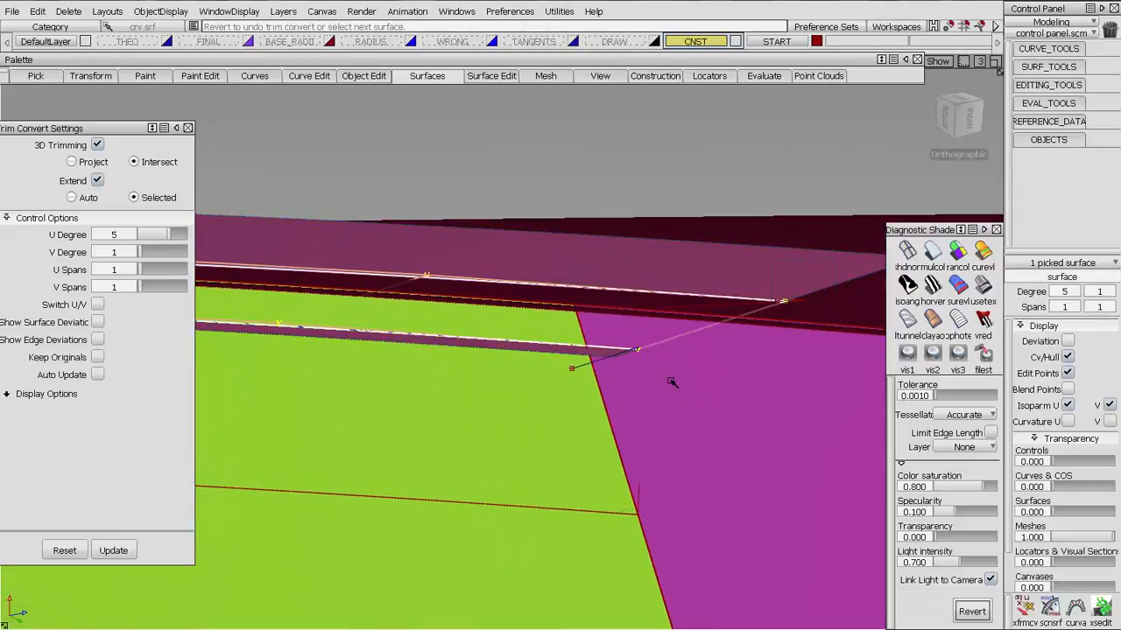
left_click_drag(676, 352, 698, 438, "alt+shift")
key("space")
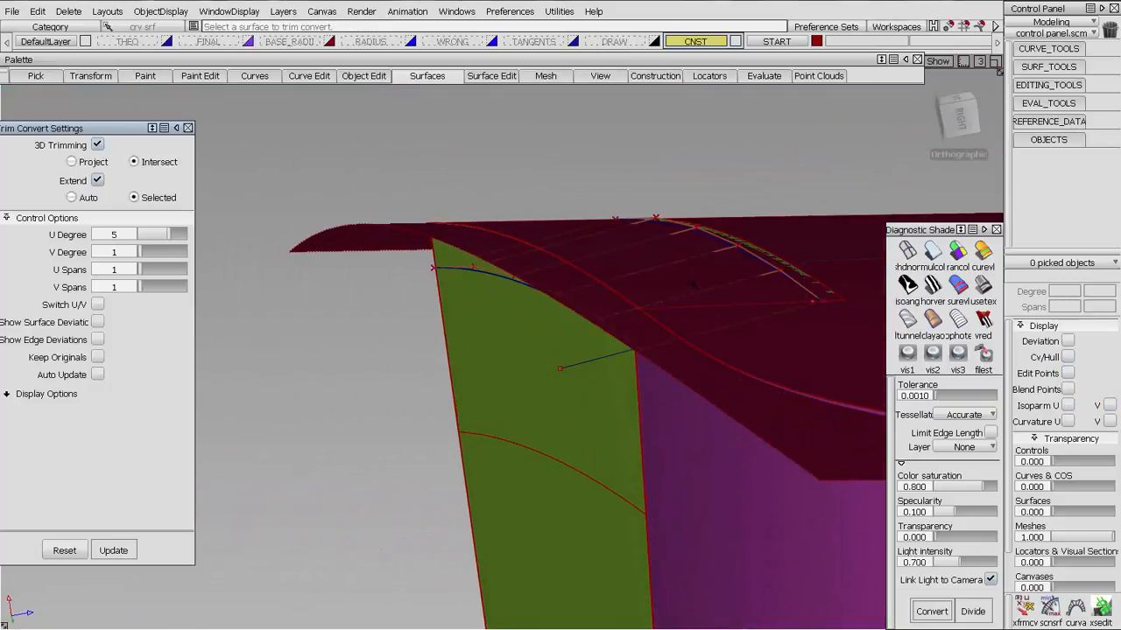
- Pick the converted draft surface and the flange surface on the adjacent side, and examine how they sit around the corner
left_click_drag(694, 284, 745, 297, "ctrl+shift")
left_click(700, 302)
right_click_drag(701, 307, 679, 419, "alt+shift")
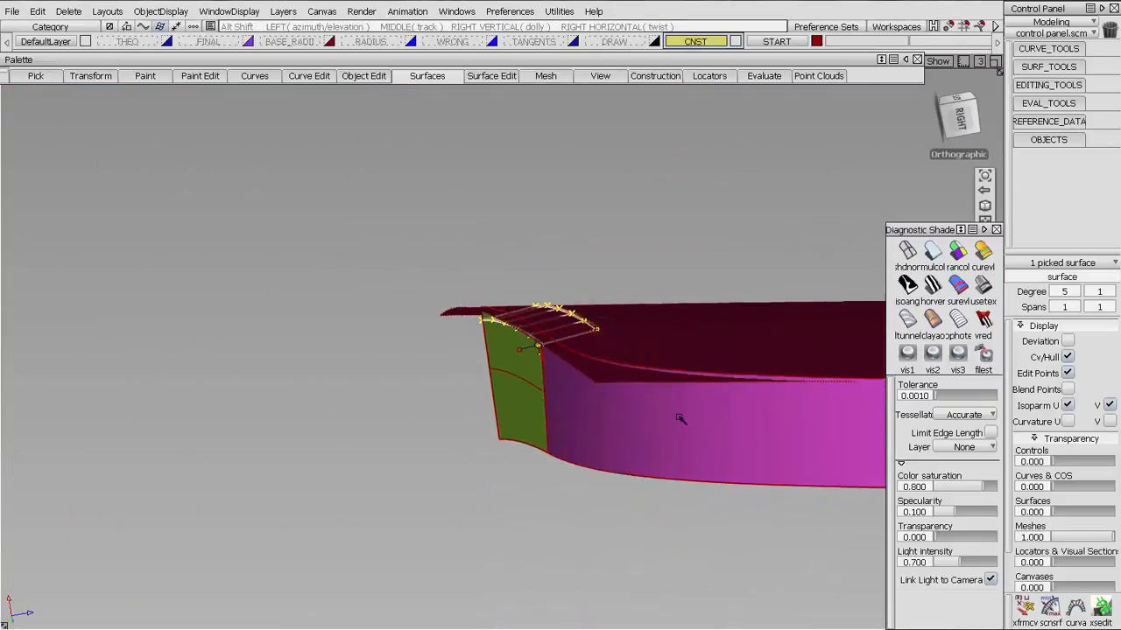
middle_click_drag(679, 420, 566, 342, "alt+shift")
left_click_drag(566, 343, 523, 372, "alt+shift")
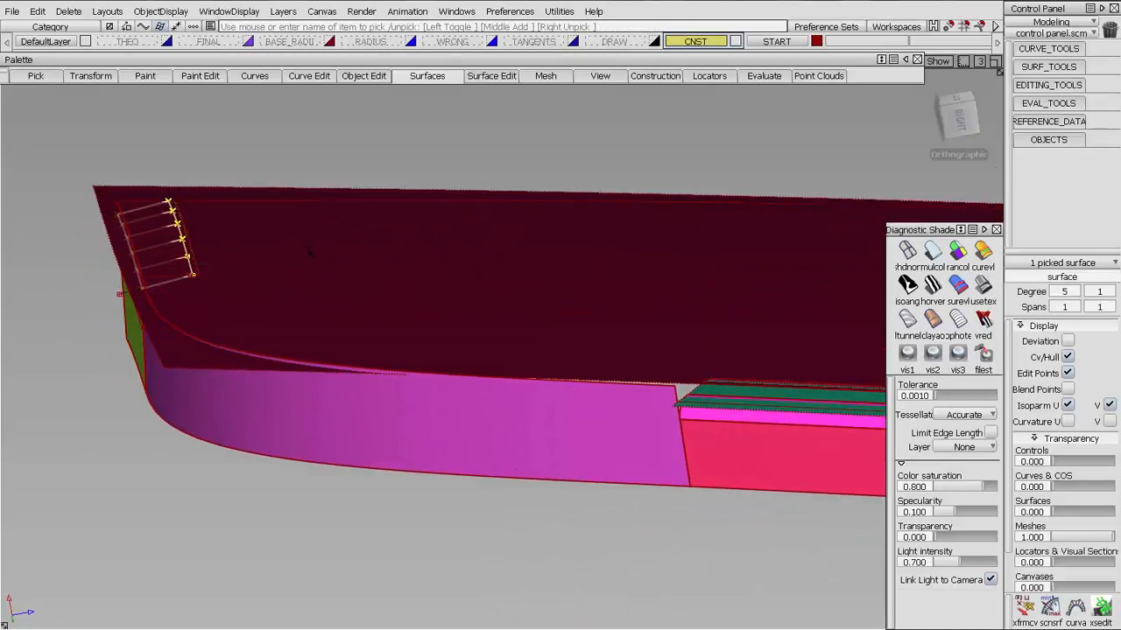
left_click(716, 393)
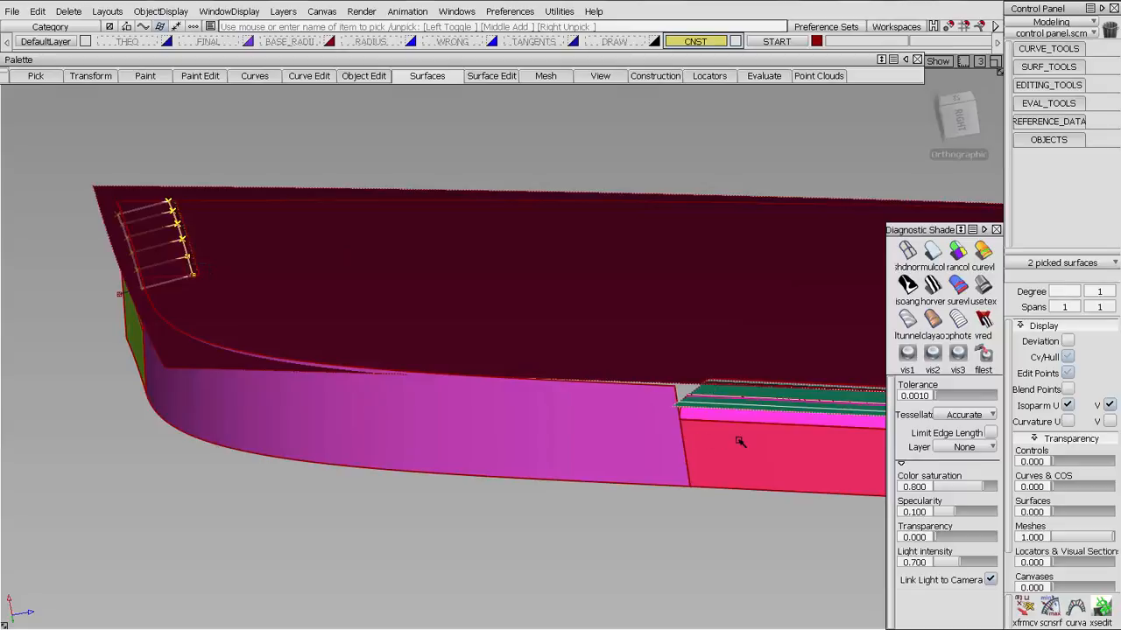
middle_click_drag(522, 179, 640, 193, "alt+shift")
left_click_drag(639, 193, 394, 254, "alt+shift")
right_click_drag(394, 253, 530, 213, "alt+shift")
middle_click_drag(531, 212, 668, 476, "alt+shift")
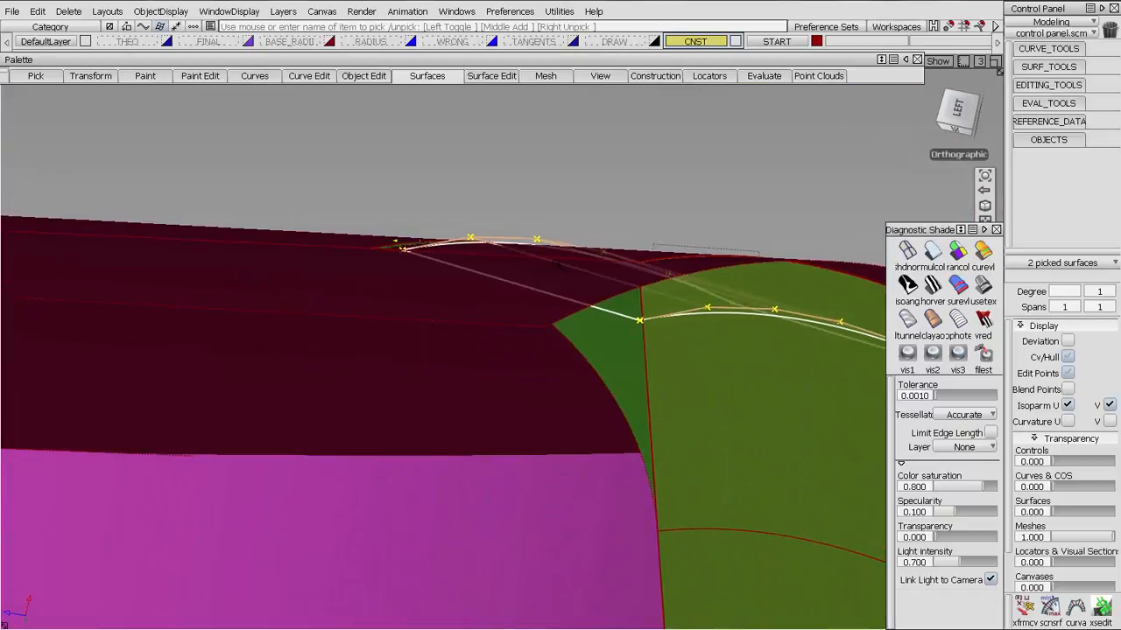
left_click_drag(668, 475, 428, 317, "alt+shift")
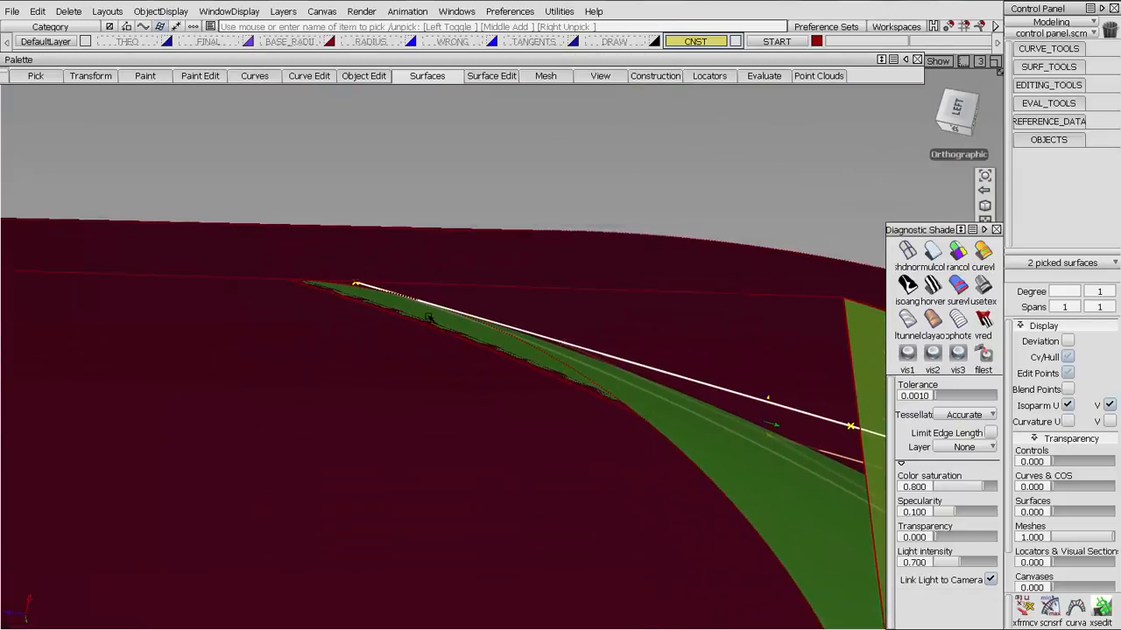
left_click_drag(560, 355, 132, 304, "alt+shift")
left_click_drag(656, 222, 545, 342, "alt+shift")
left_click(806, 328)
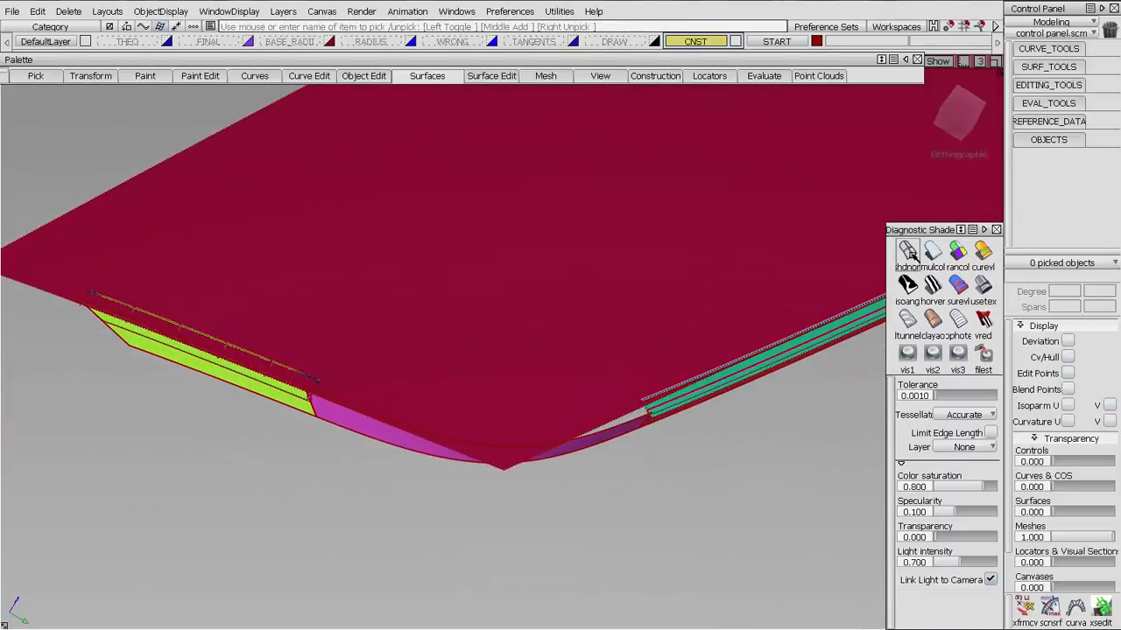
- Return the model to wireframe display and reset the Freeform Blend tool to its default settings
left_click(907, 252)
mouse_move(520, 448)
left_mouse_down("alt+shift")
mouse_move(511, 482)
mouse_move(482, 465)
left_mouse_up("alt+shift")
middle_click_drag(483, 465, 566, 418, "alt+shift")
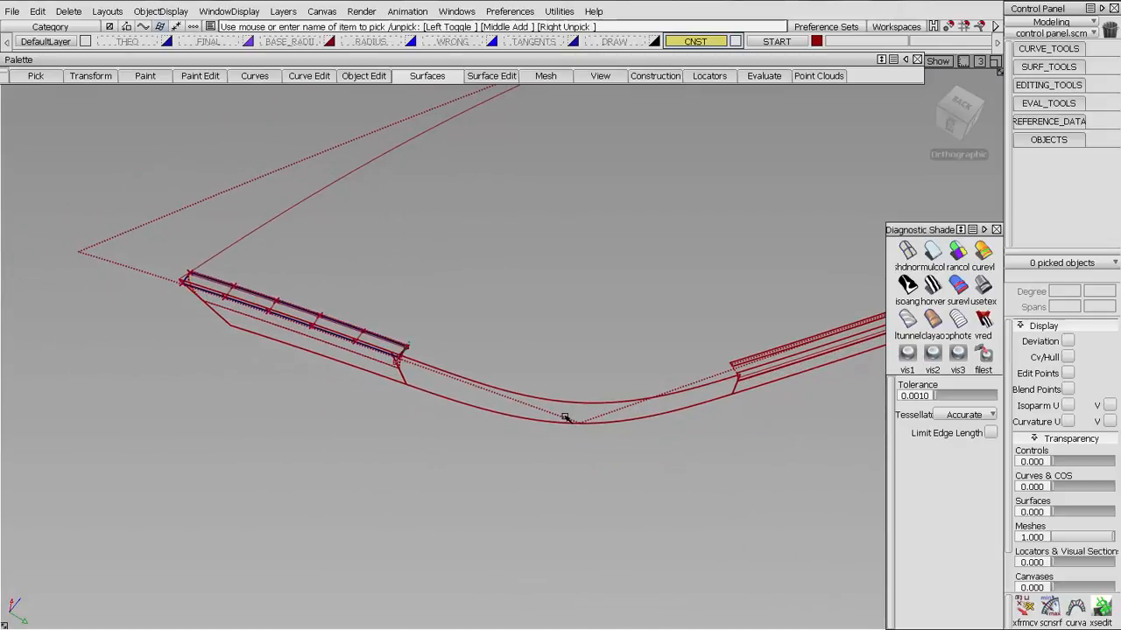
left_click_drag(509, 417, 777, 306, "alt+shift")
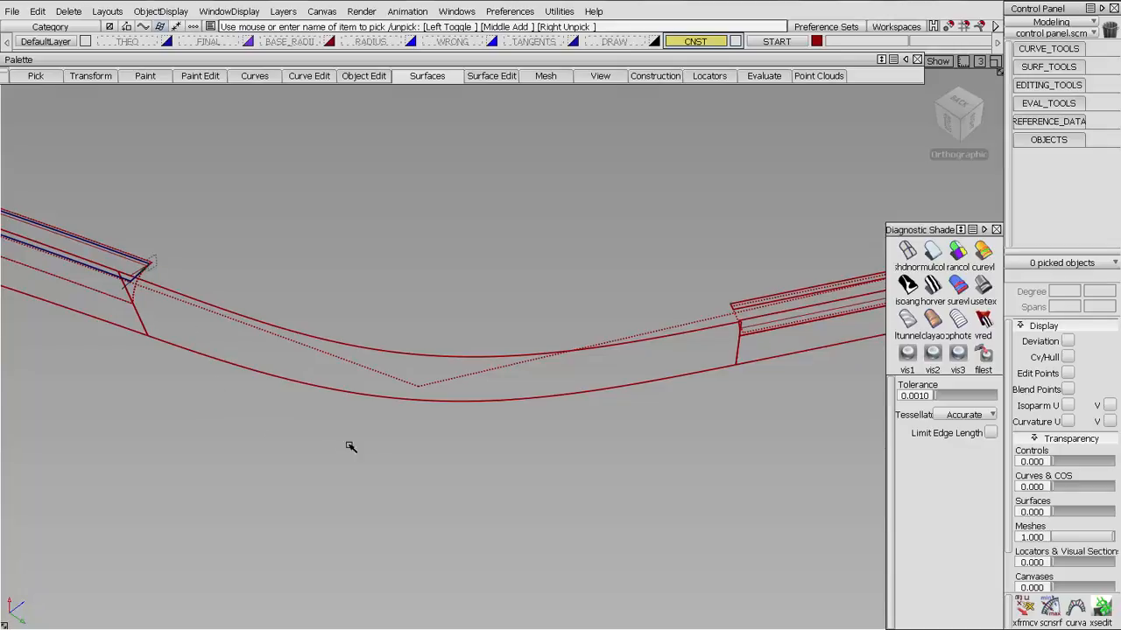
left_click(419, 77)
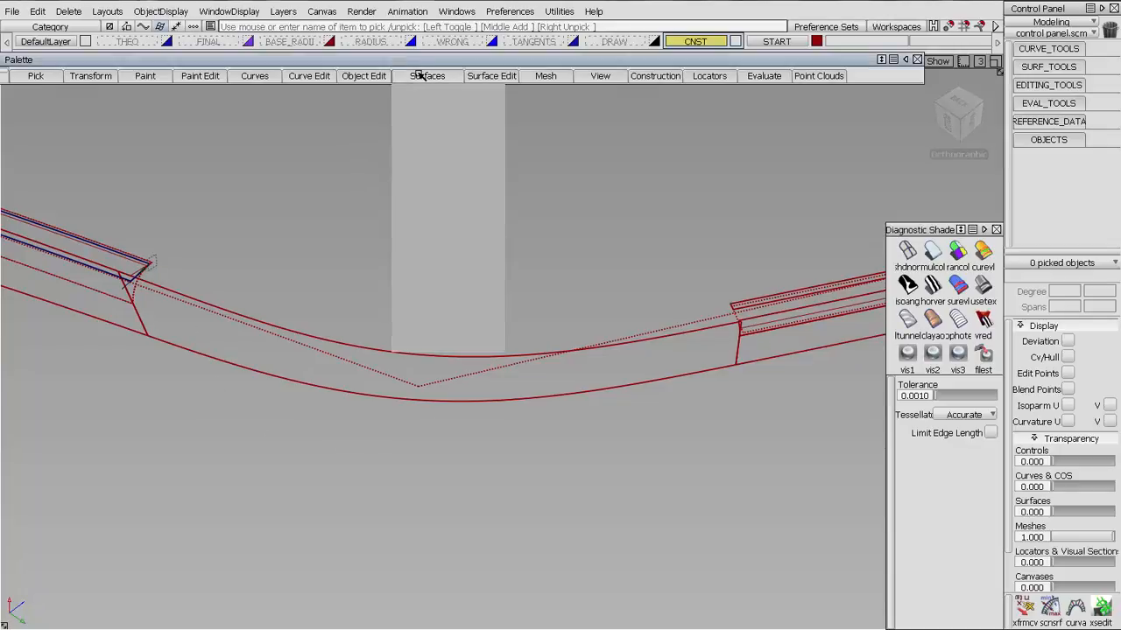
mouse_move(438, 211)
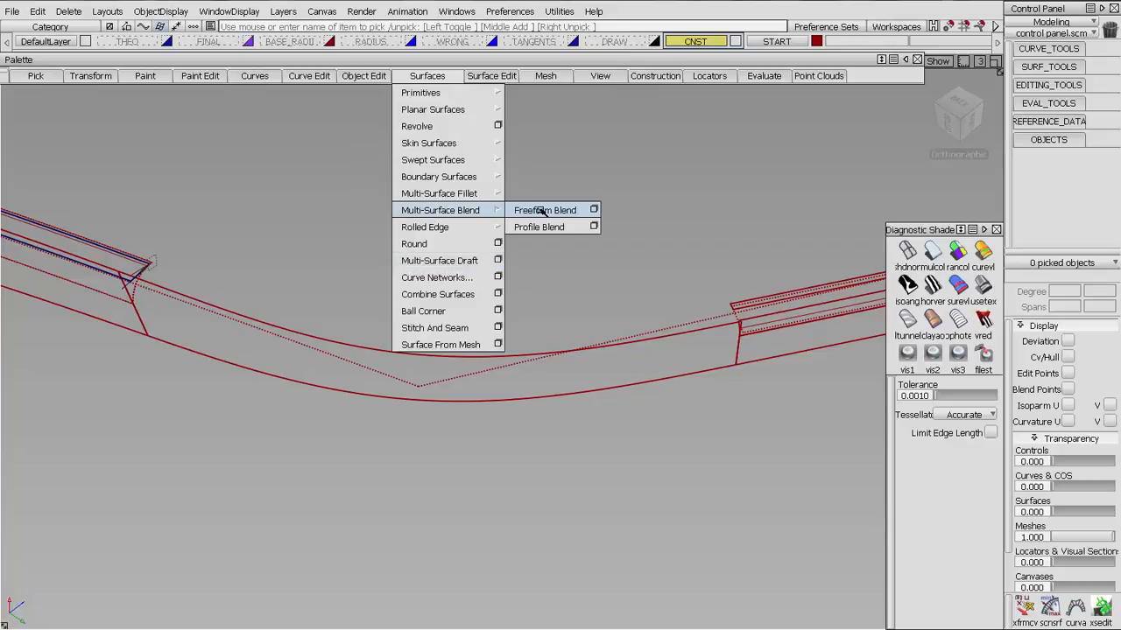
left_click(543, 210)
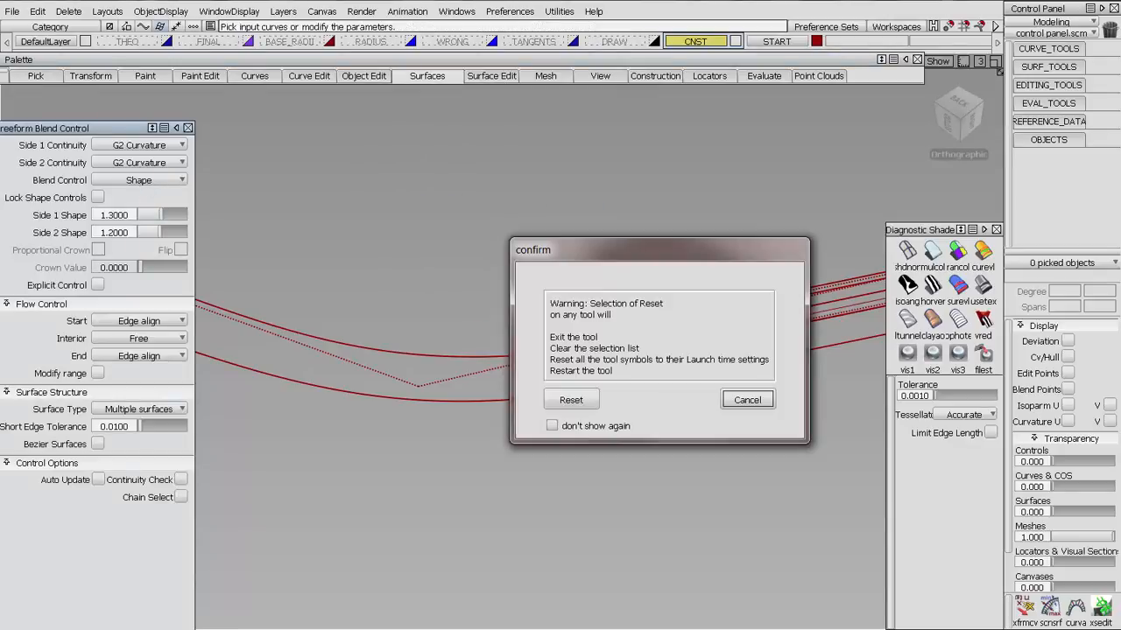
left_click(578, 401)
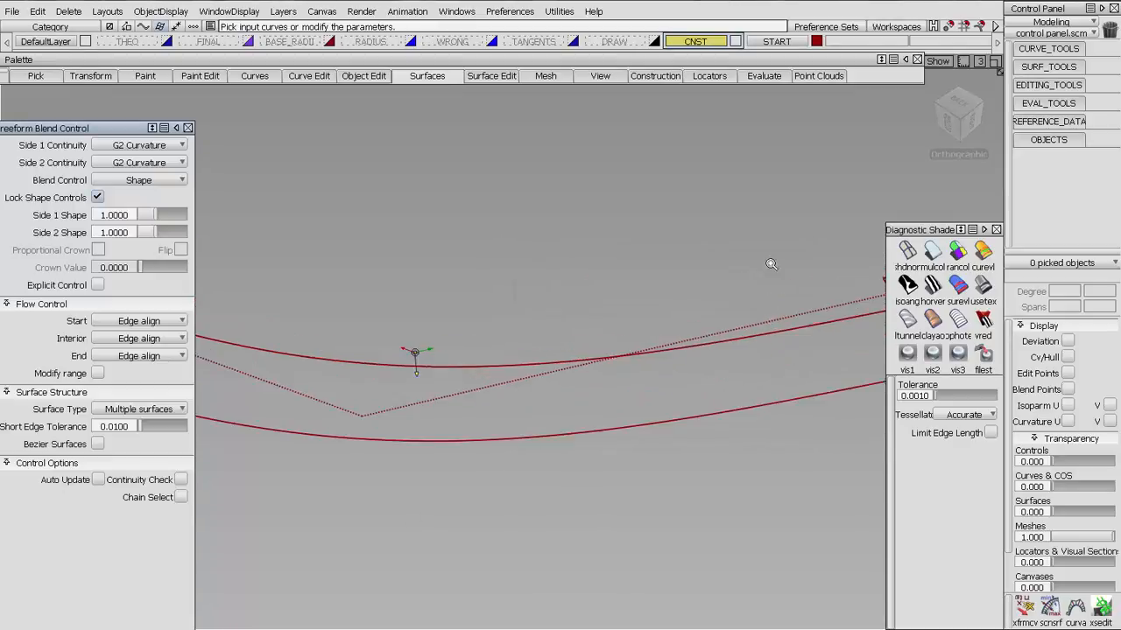
- Build a G2 freeform blend around the corner between the facing end edges of the two side flange surfaces
scroll(441, 321, "up", 5)
left_click(445, 331)
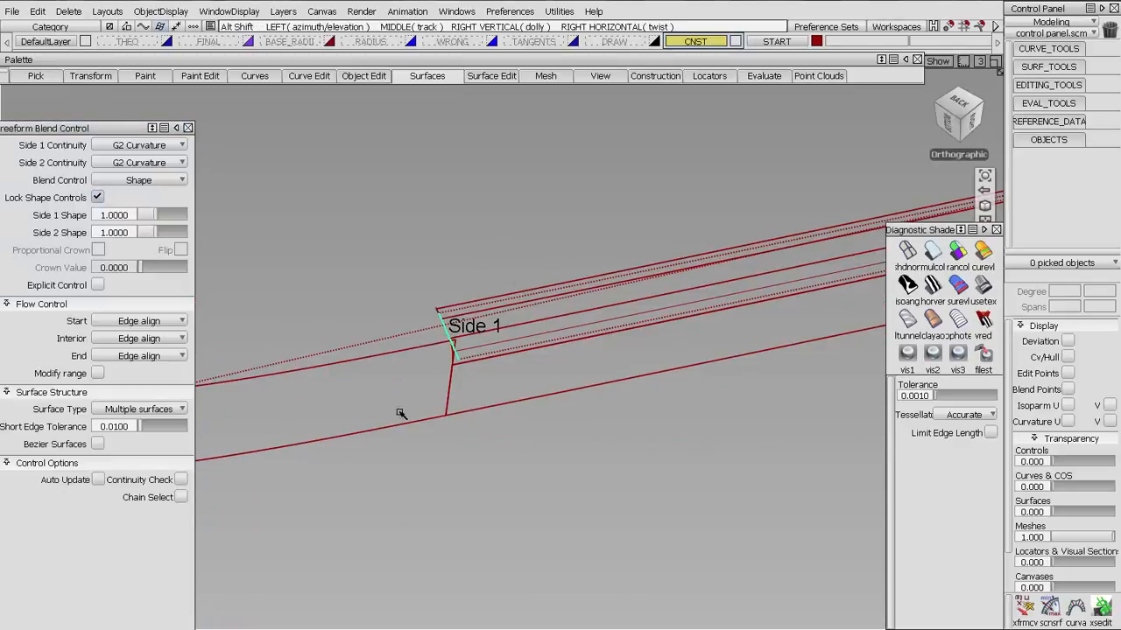
middle_click_drag(338, 415, 1033, 420, "alt+shift")
middle_click_drag(206, 314, 487, 327, "alt+shift")
right_click_drag(380, 307, 653, 309, "alt+shift")
middle_click_drag(228, 159, 575, 297, "alt+shift")
left_click(560, 313)
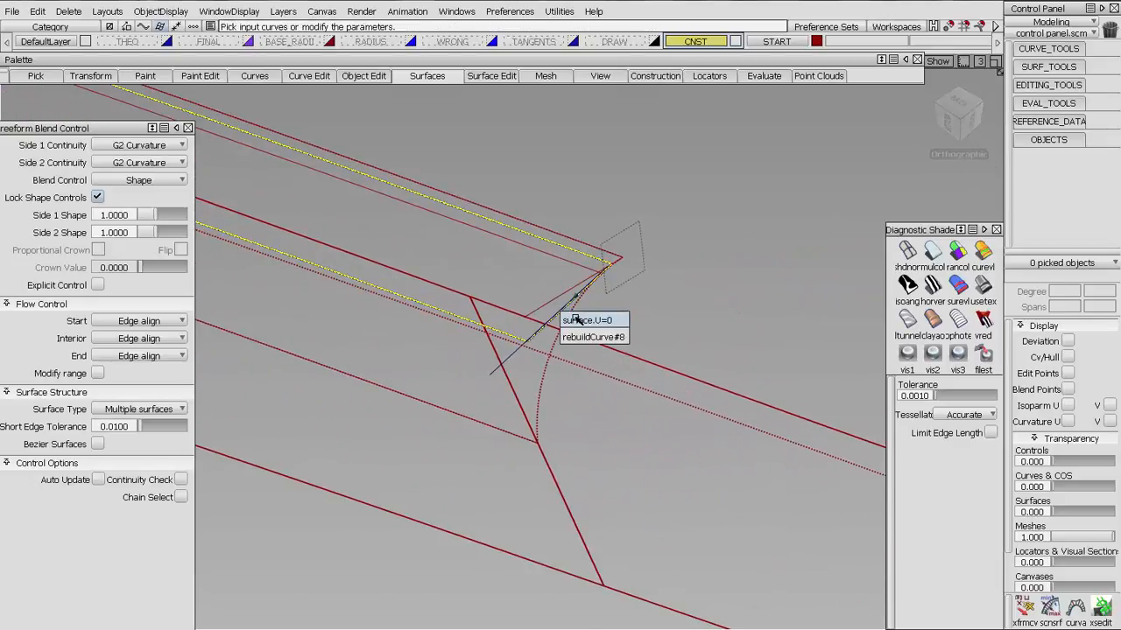
left_click(573, 320)
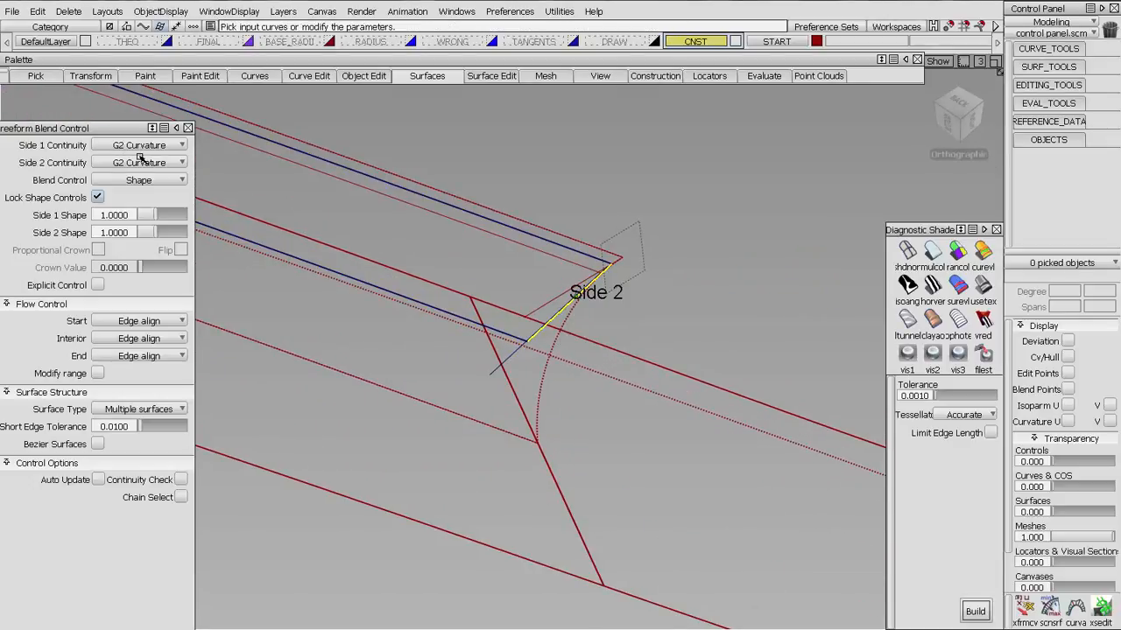
key("space")
right_click_drag(701, 350, 438, 350, "alt+shift")
middle_click_drag(691, 434, 515, 380, "alt+shift")
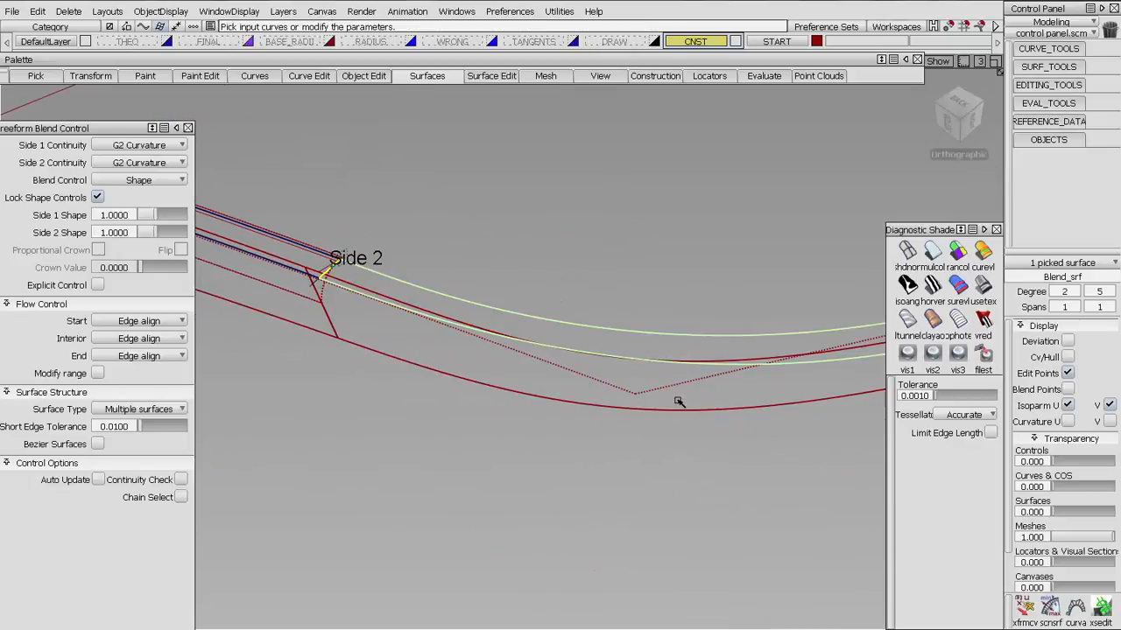
- Display the CVs and hull of the new corner blend surface, and clear the selection
left_click(1068, 356)
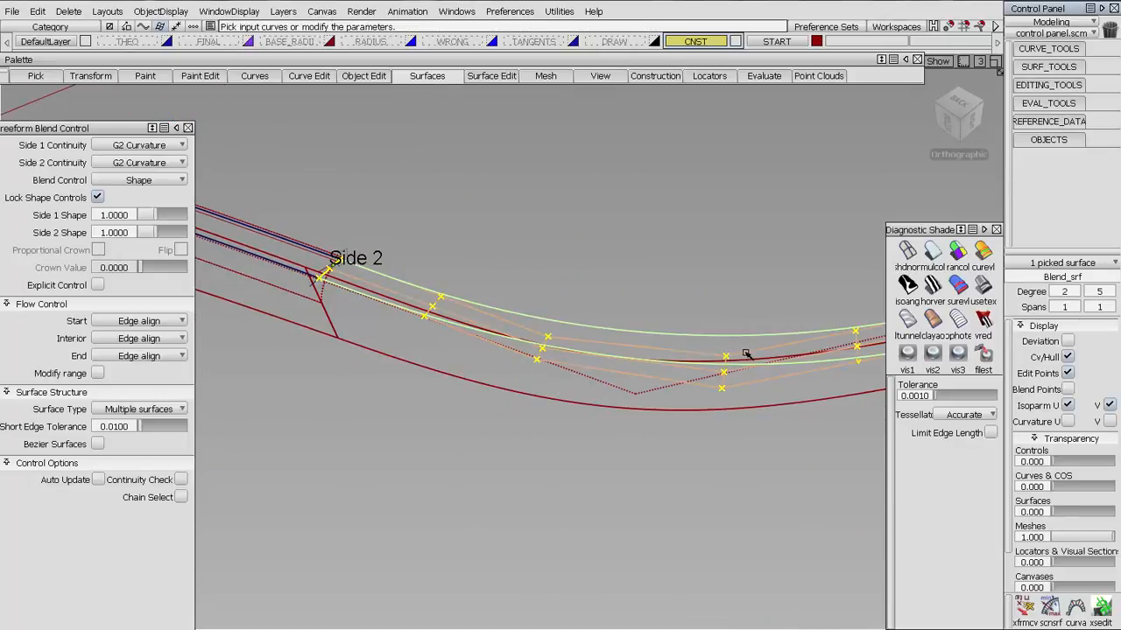
right_click_drag(731, 356, 658, 415, "alt+shift")
middle_click_drag(658, 415, 577, 403, "alt+shift")
left_click_drag(577, 403, 570, 370, "ctrl+shift")
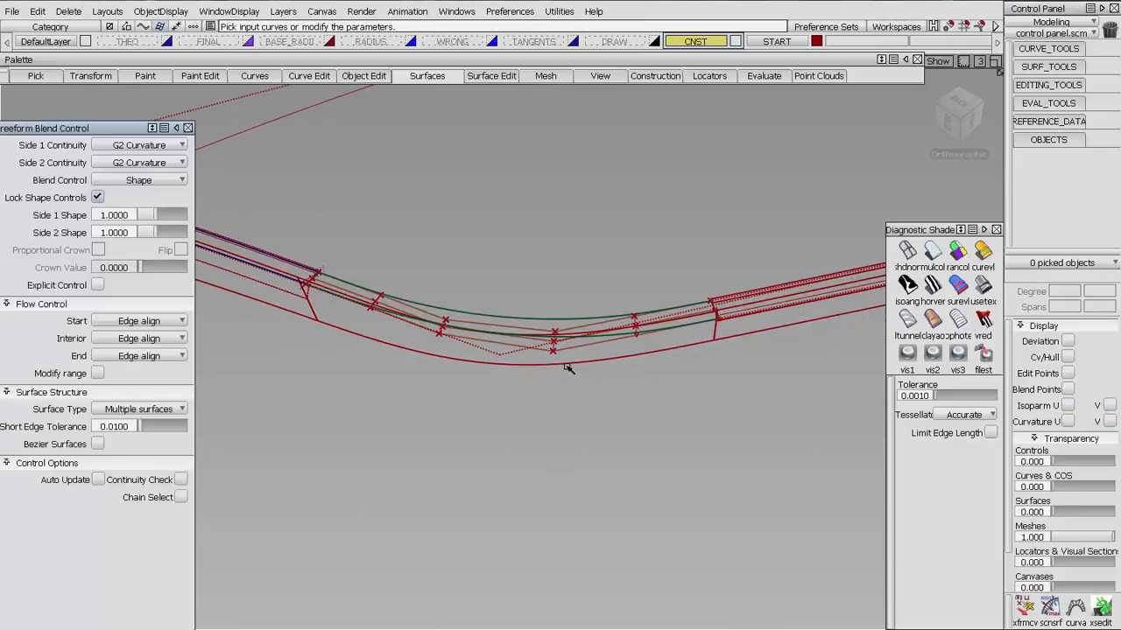
- Display the hull of the corner wall surface and examine its end edge where it meets the corner blend
left_click_drag(681, 367, 528, 365, "ctrl+shift")
left_click(529, 365)
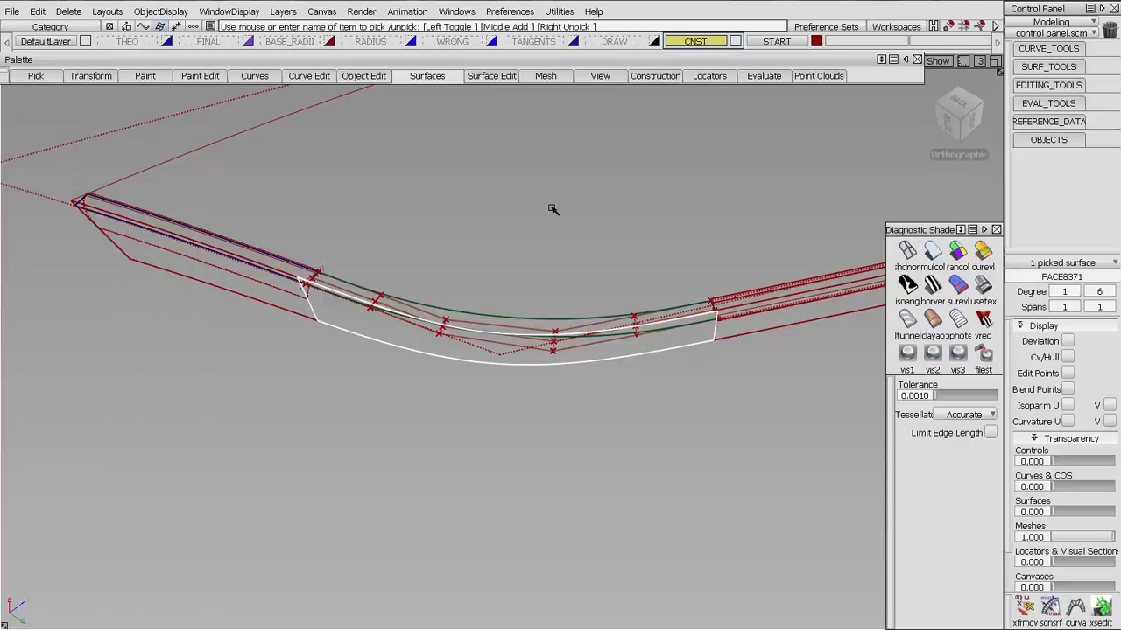
left_click_drag(553, 208, 547, 240, "ctrl+shift")
left_click_drag(560, 421, 579, 467, "alt+shift")
left_click(583, 356)
left_click(573, 360)
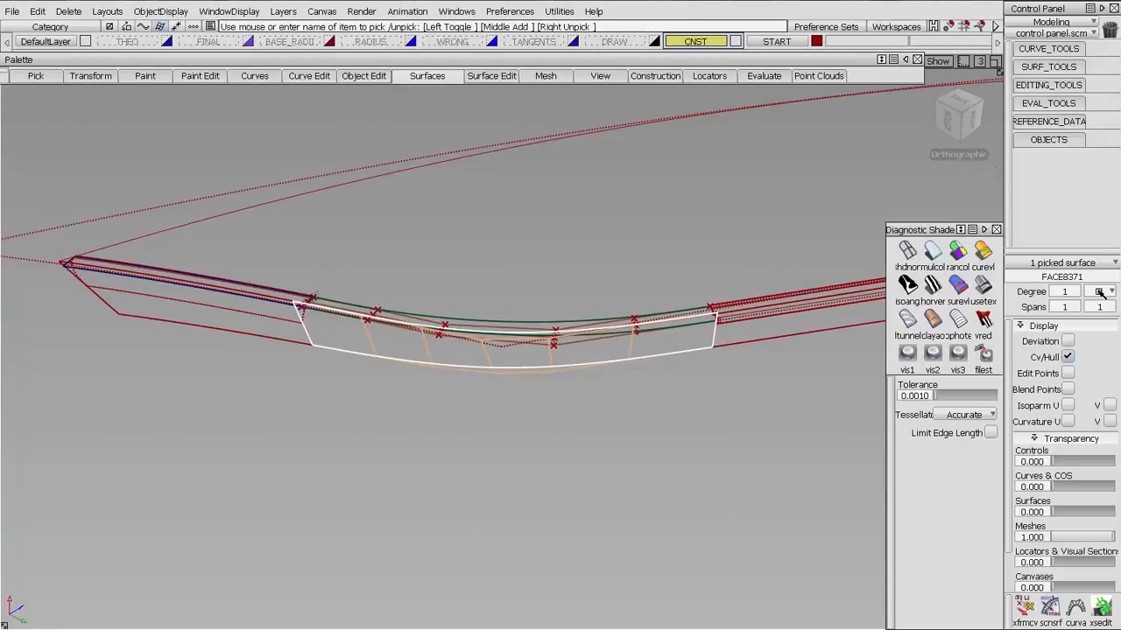
right_click_drag(819, 340, 836, 302, "alt+shift")
middle_click_drag(837, 302, 460, 315, "alt+shift")
left_click_drag(566, 335, 465, 242, "alt+shift")
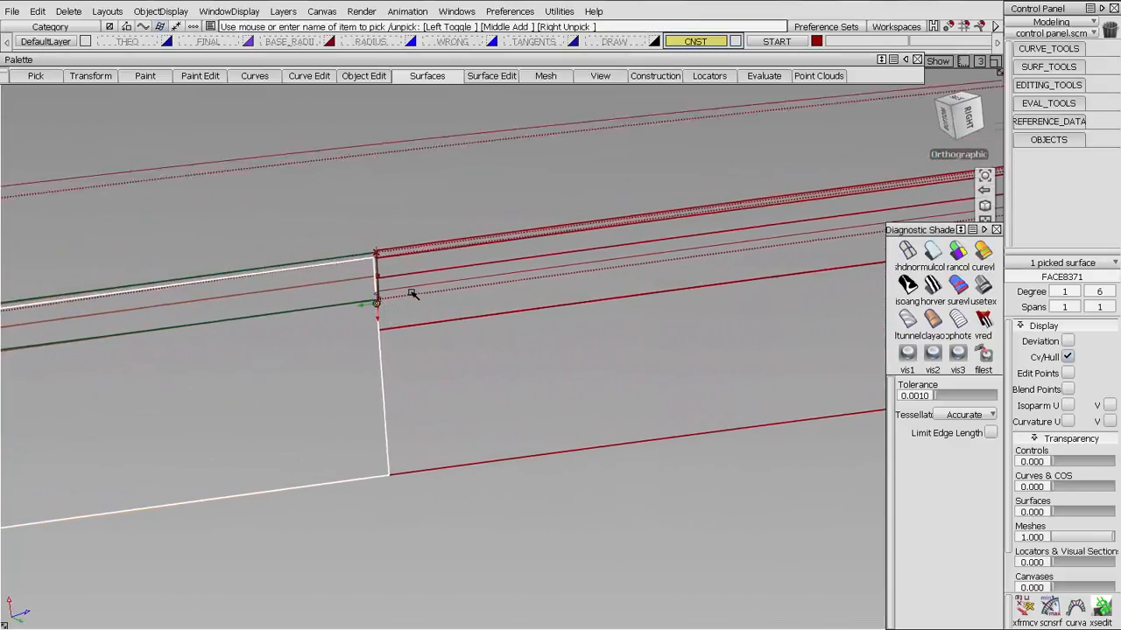
- Compare the hull and degree of the corner wall surface with those of the corner blend surface
left_click_drag(412, 294, 425, 283, "alt+shift")
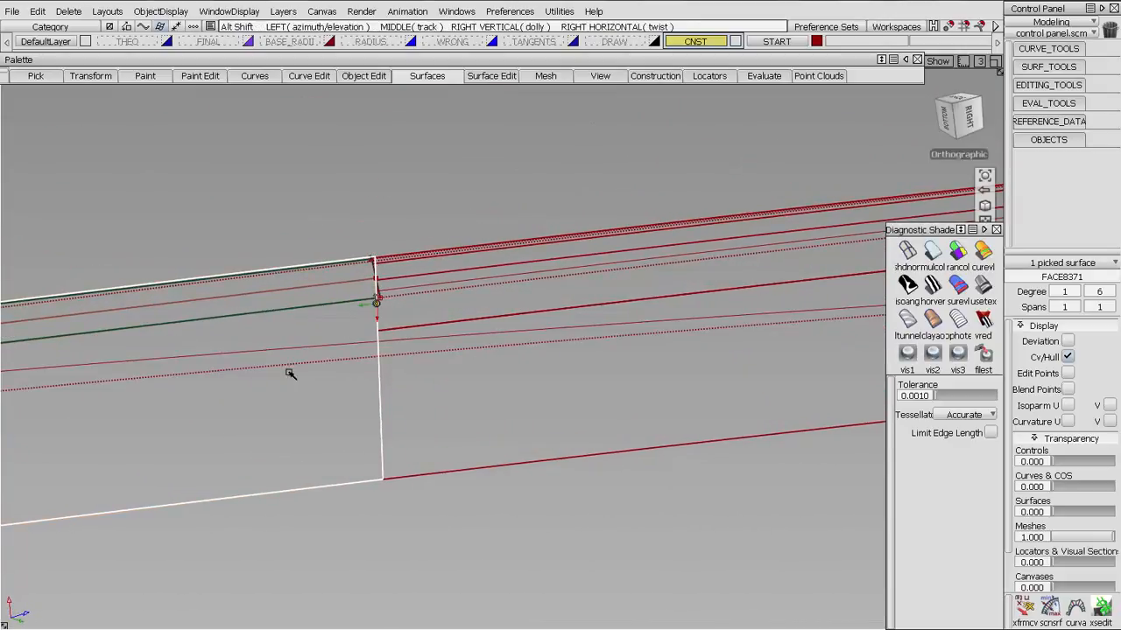
left_click_drag(288, 376, 513, 275, "alt+shift")
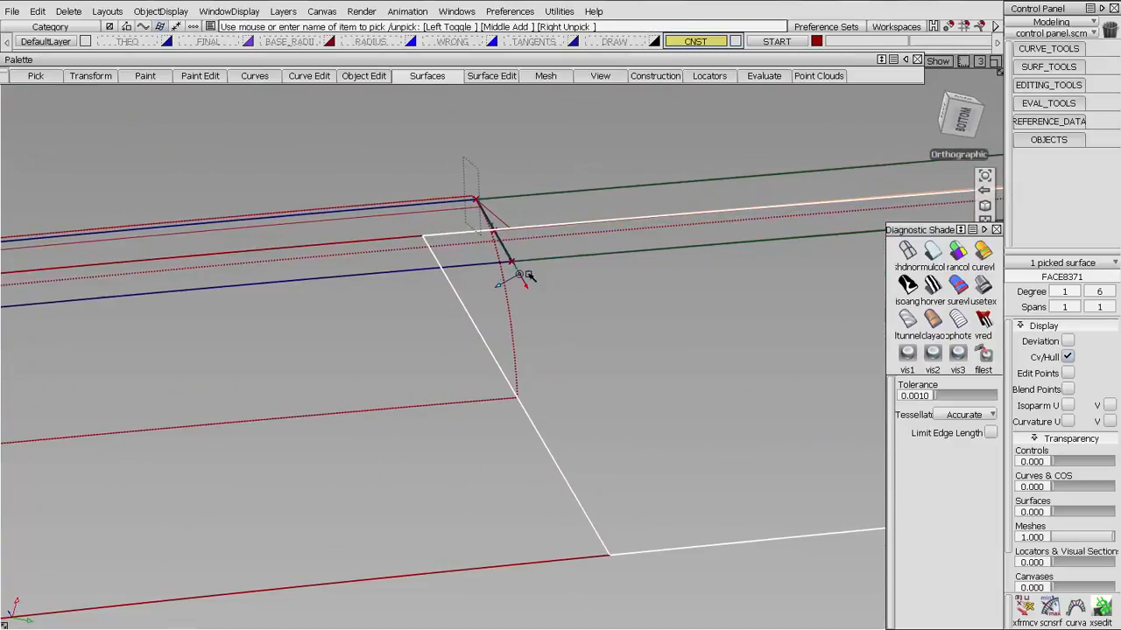
mouse_move(623, 319)
left_mouse_down("alt+shift")
mouse_move(633, 320)
mouse_move(620, 323)
mouse_move(625, 312)
left_mouse_up("alt+shift")
left_click_drag(622, 444, 617, 378, "ctrl+shift")
mouse_move(625, 313)
left_mouse_down("alt+shift")
mouse_move(670, 320)
mouse_move(609, 313)
left_mouse_up("alt+shift")
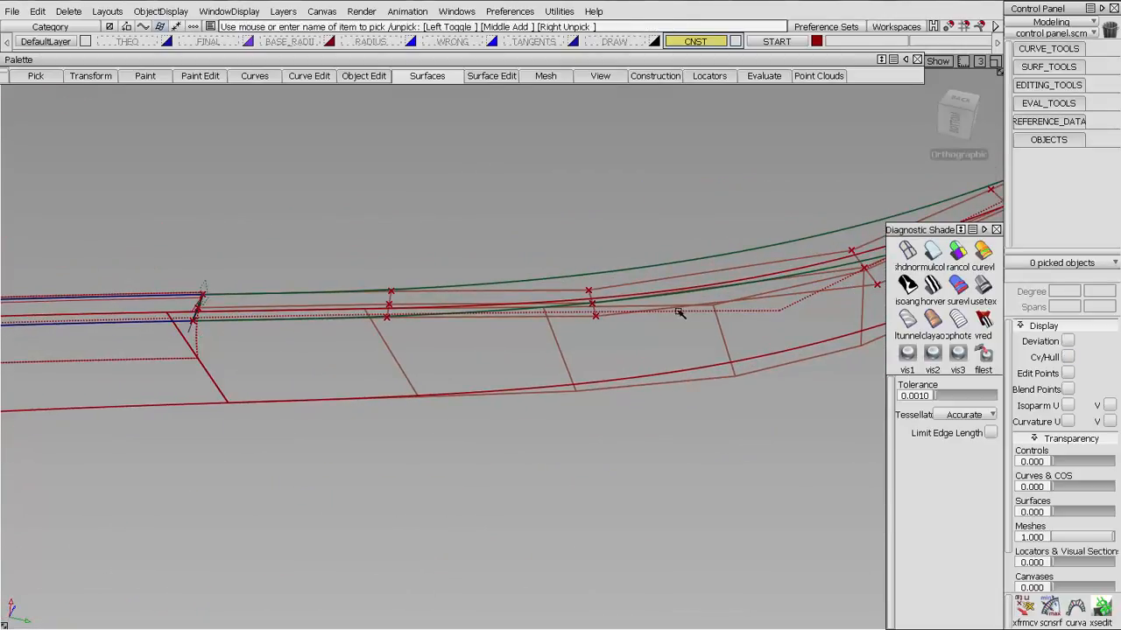
left_click_drag(678, 313, 618, 285, "alt+shift")
left_click(630, 283)
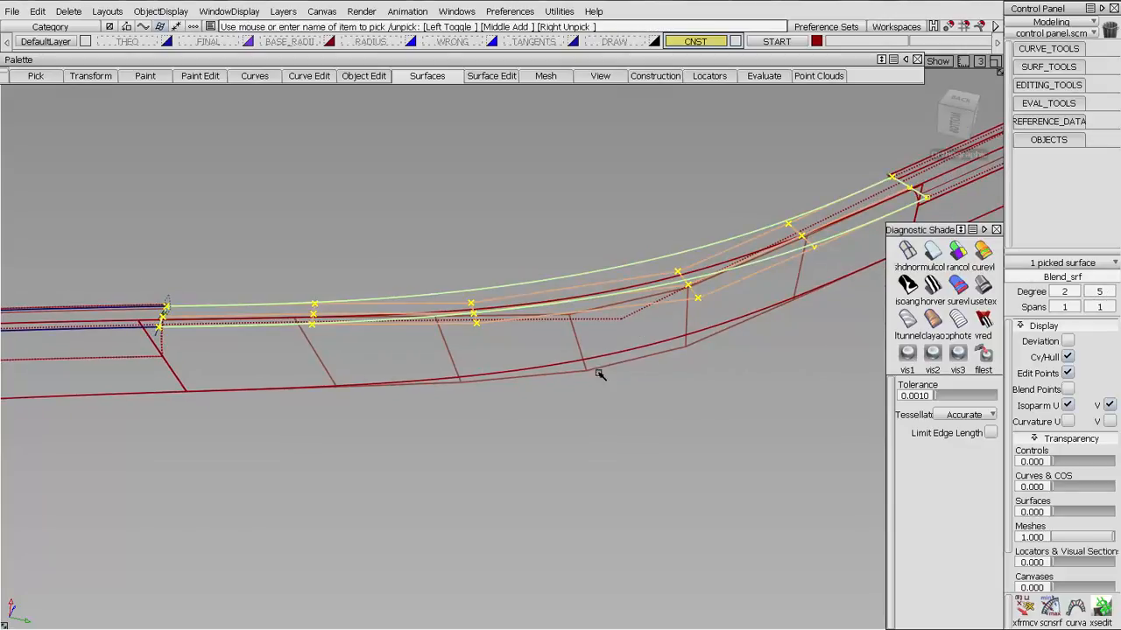
left_click(691, 283)
left_click(613, 366)
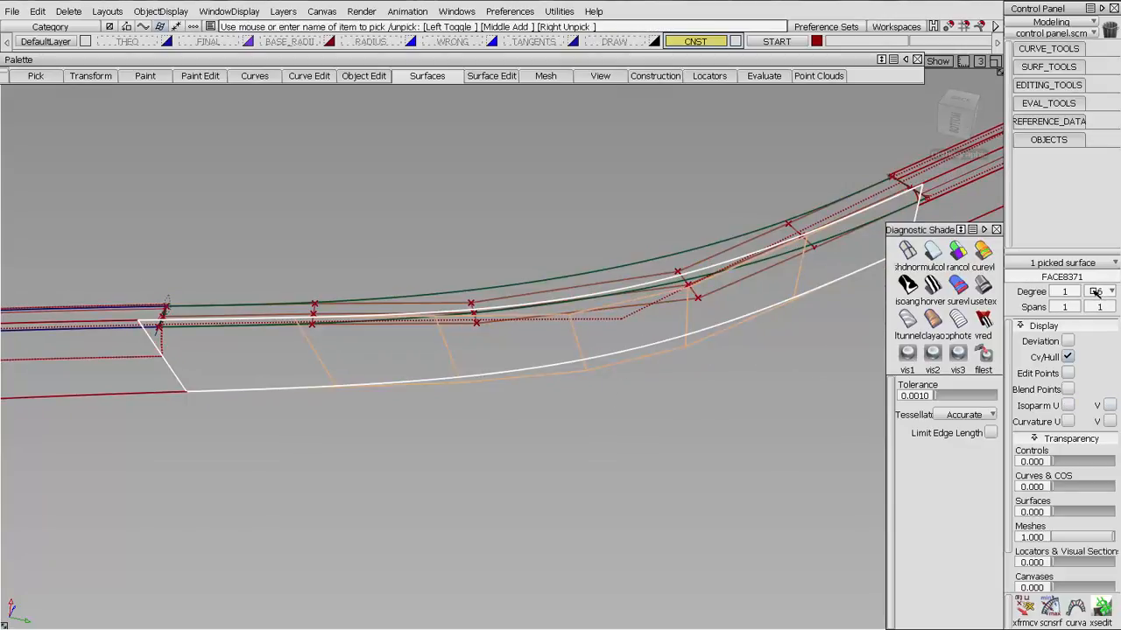
left_click(568, 383)
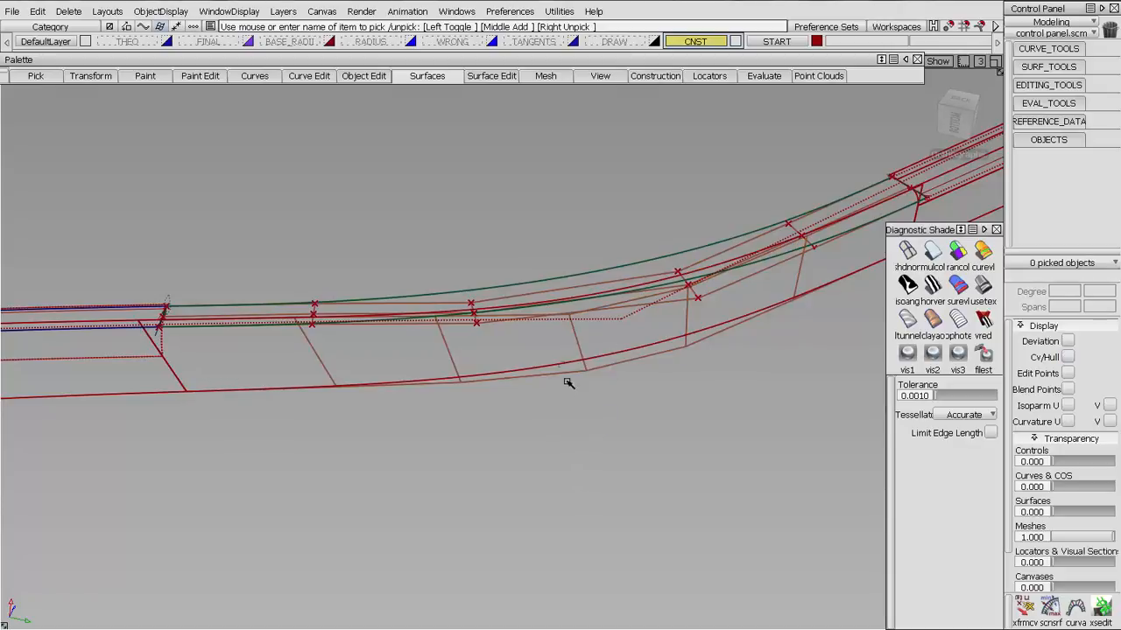
- Paste a copy of the corner wall surface in place and show the CNST layer's geometry again
left_click(603, 340)
key("ctrl+c")
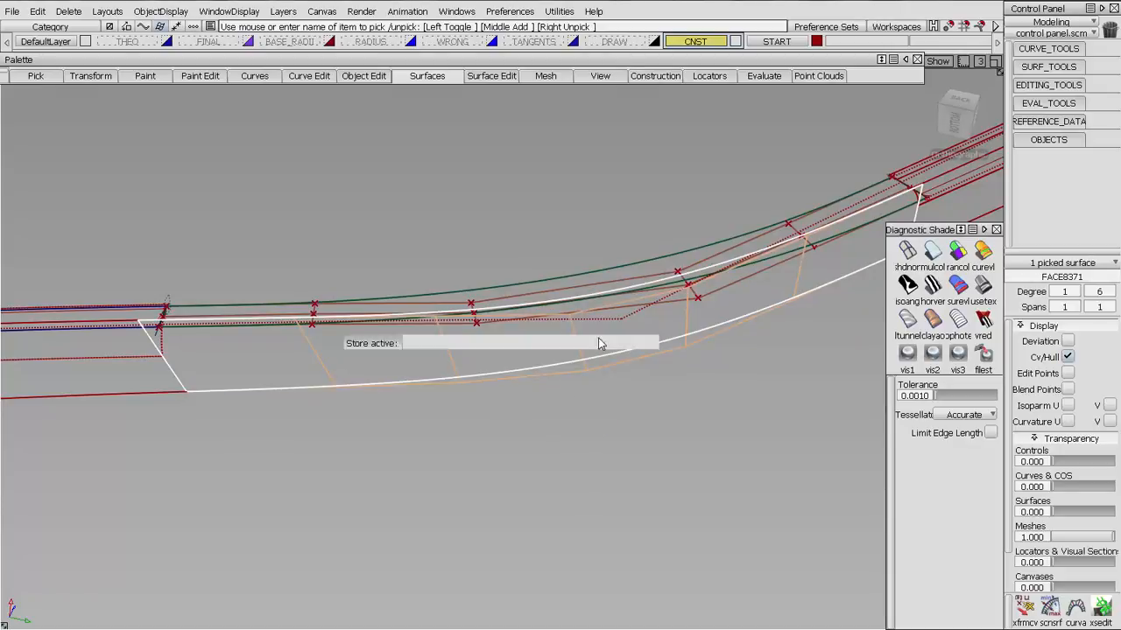
key("ctrl+v")
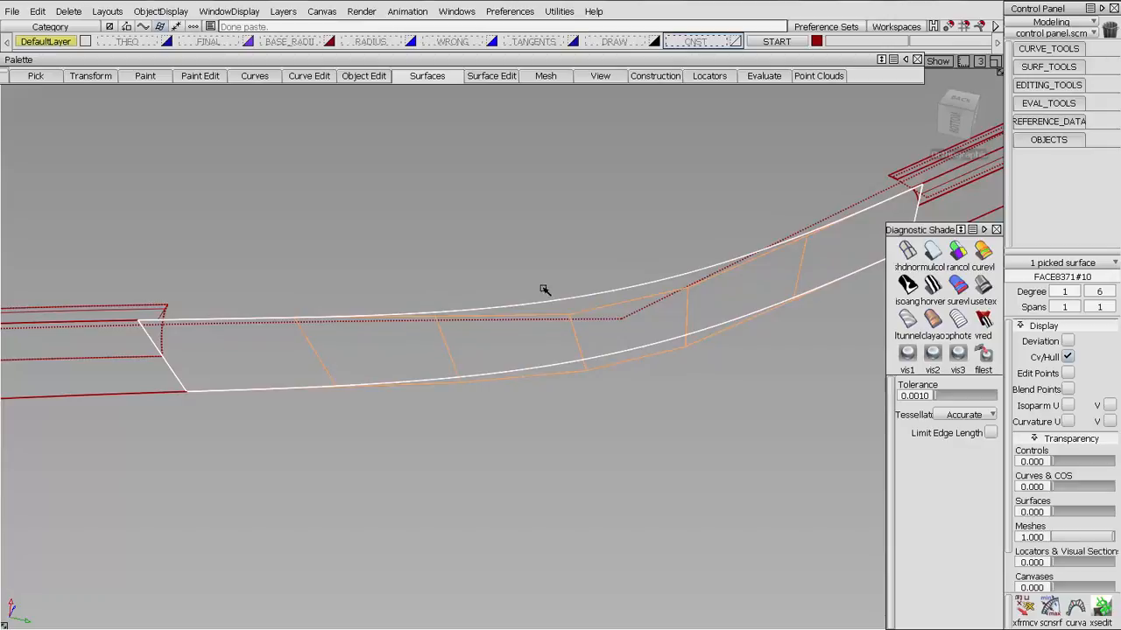
left_click_drag(543, 290, 588, 248, "alt+shift")
left_click(734, 42)
right_click_drag(631, 165, 626, 198, "alt+shift")
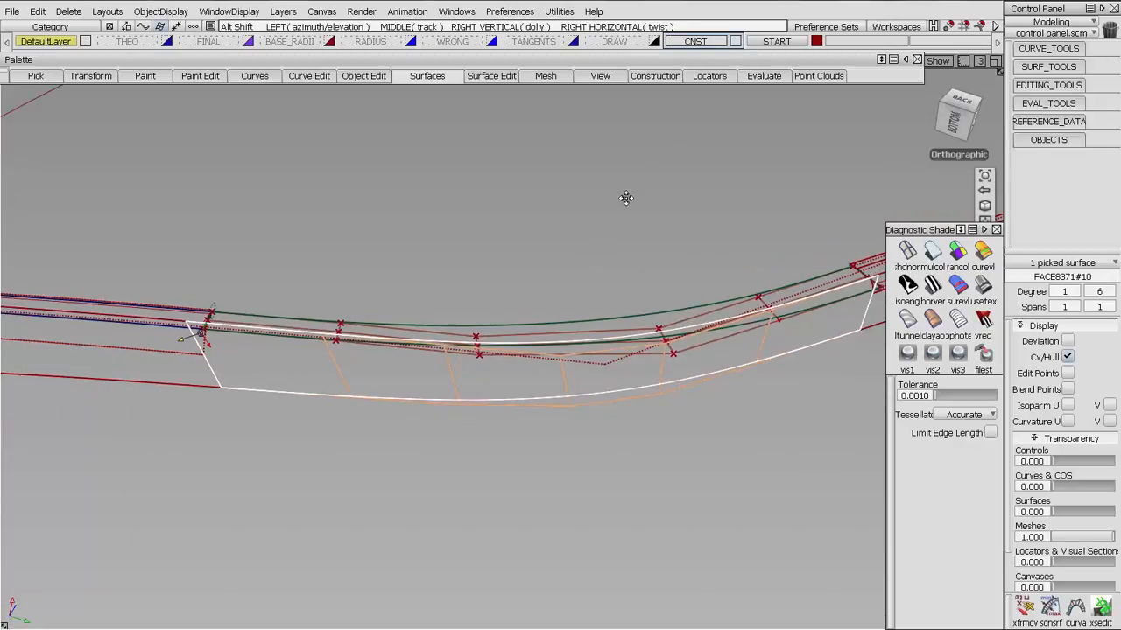
left_click_drag(626, 198, 483, 193, "alt+shift")
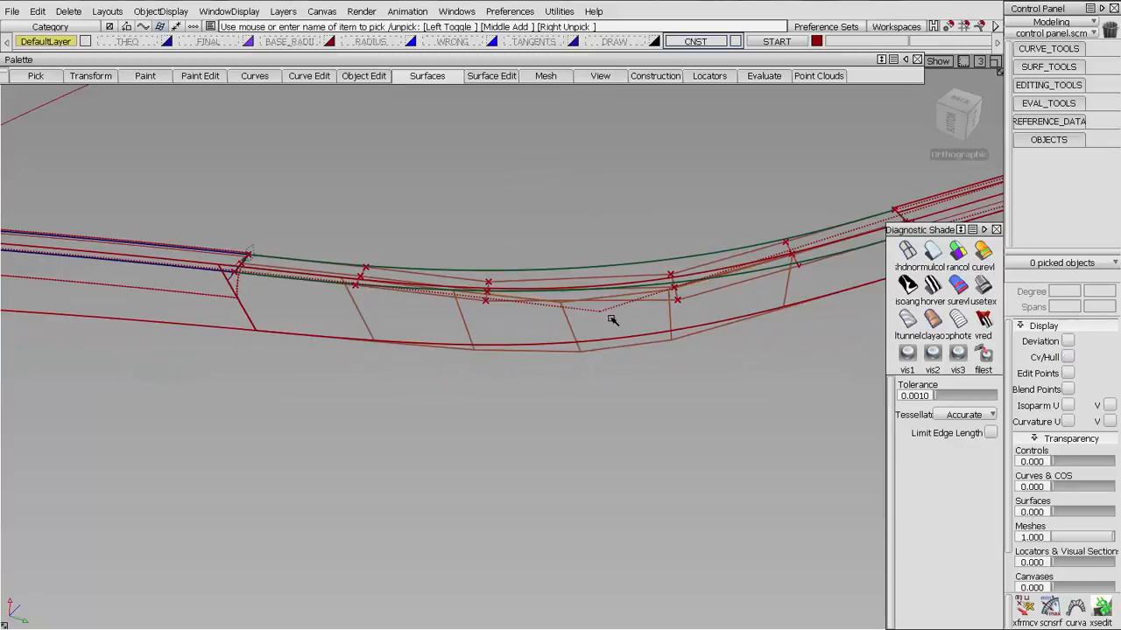
- Reduce the V degree of the corner wall surface to 5 and accept the rebuilt surface
left_click(584, 325)
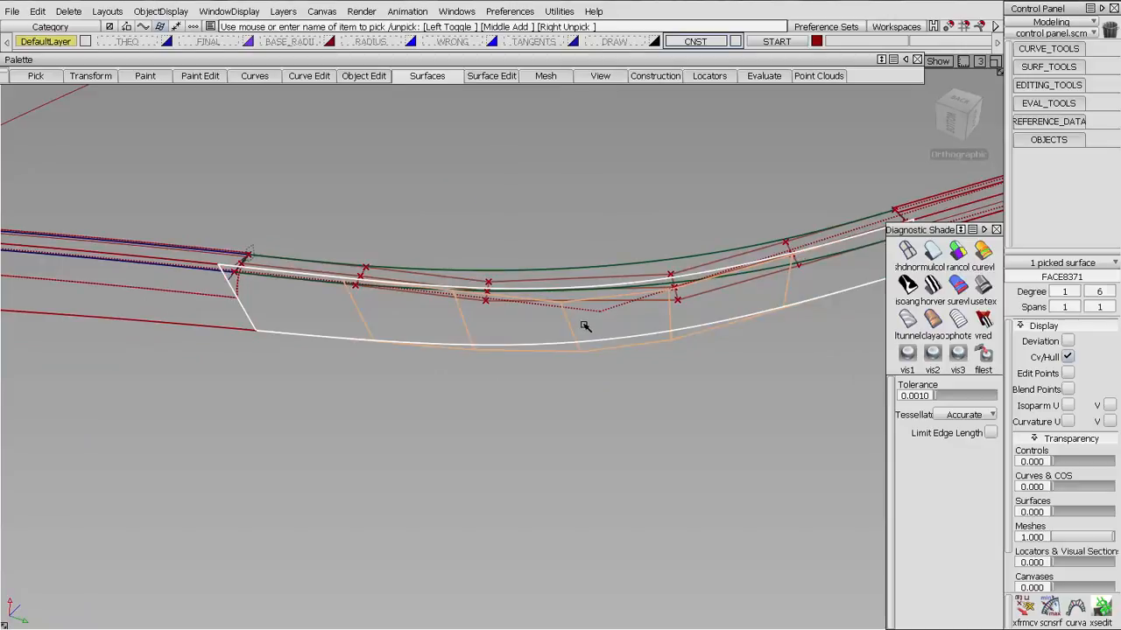
left_click(1111, 291)
left_click(1102, 323)
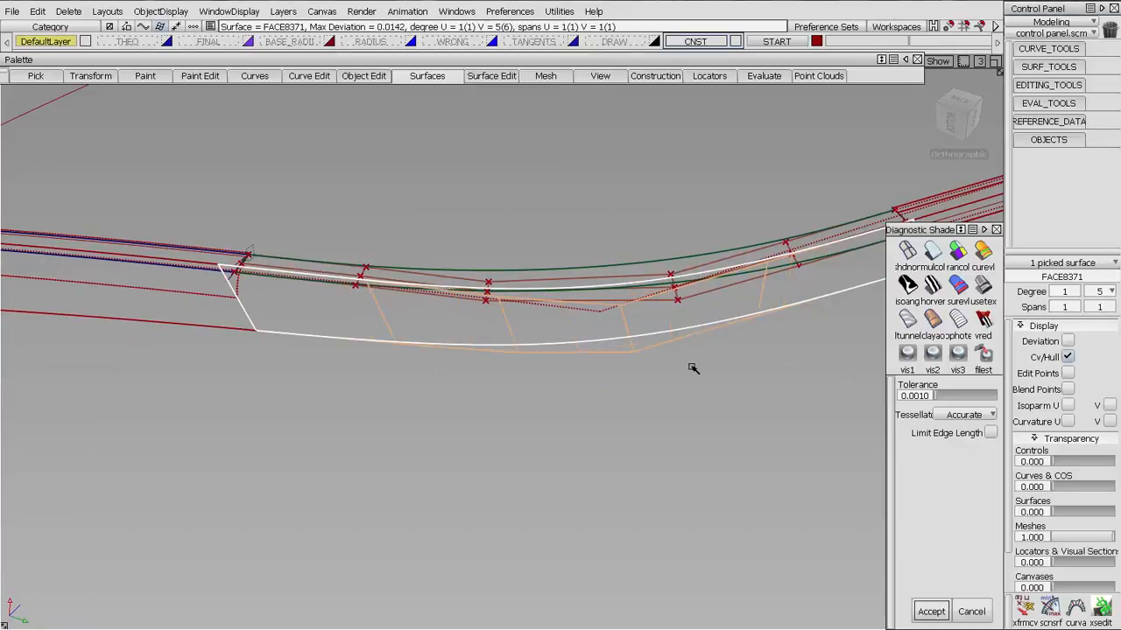
key("space")
left_click_drag(543, 479, 543, 376, "ctrl+shift")
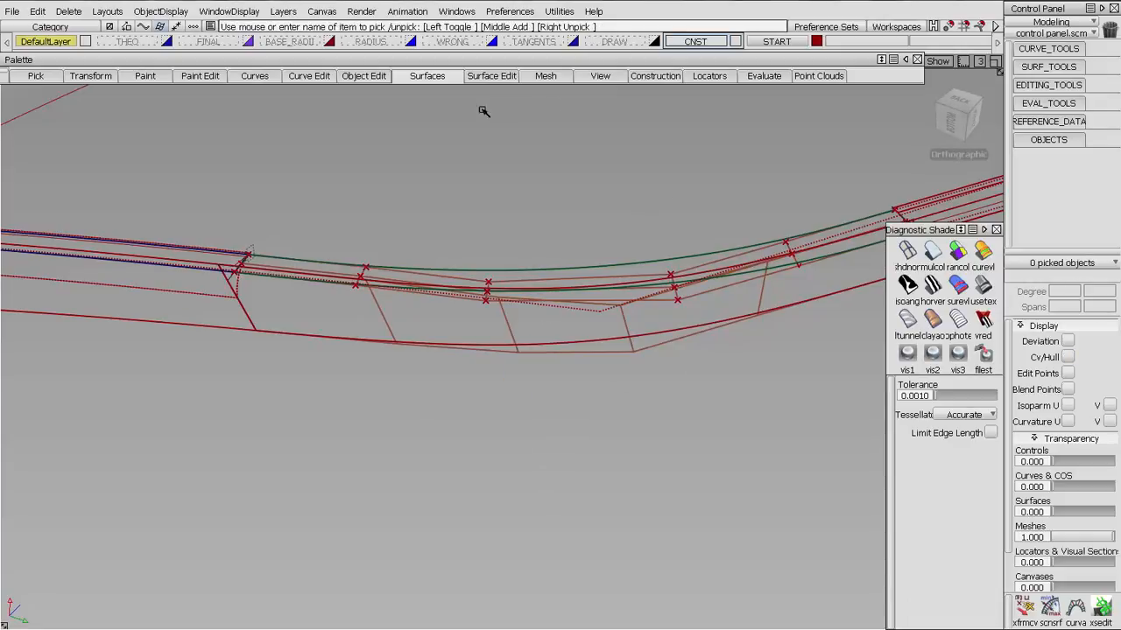
- Turn off Keep Originals for the Detach tool and choose the corner wall surface's V isoparm as the surface to split
left_click(1018, 85)
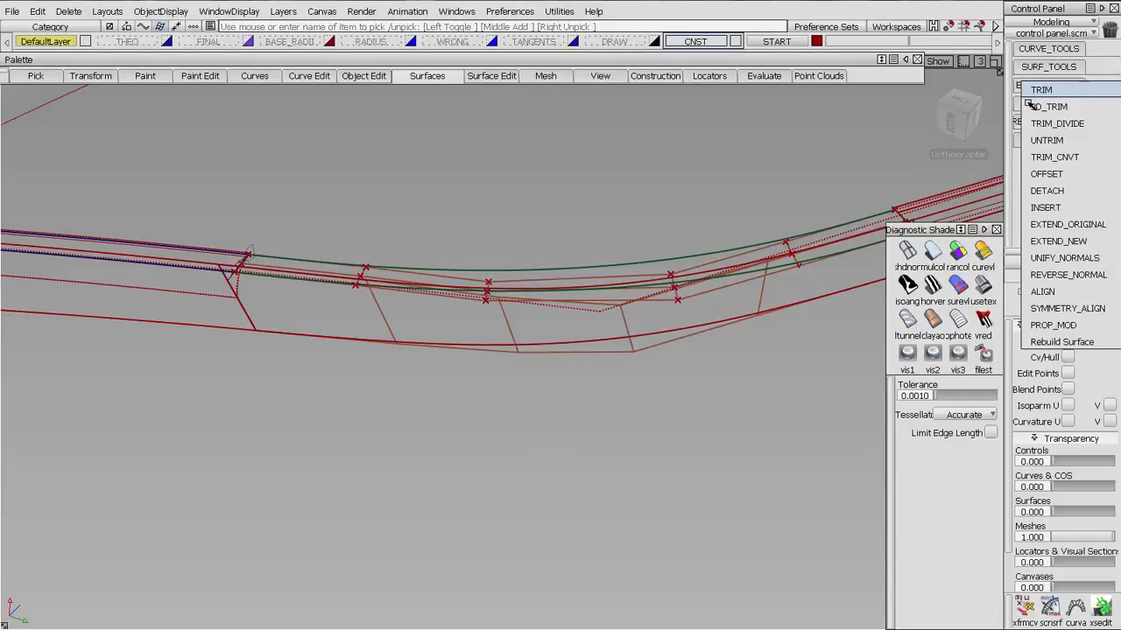
double_click(1042, 190)
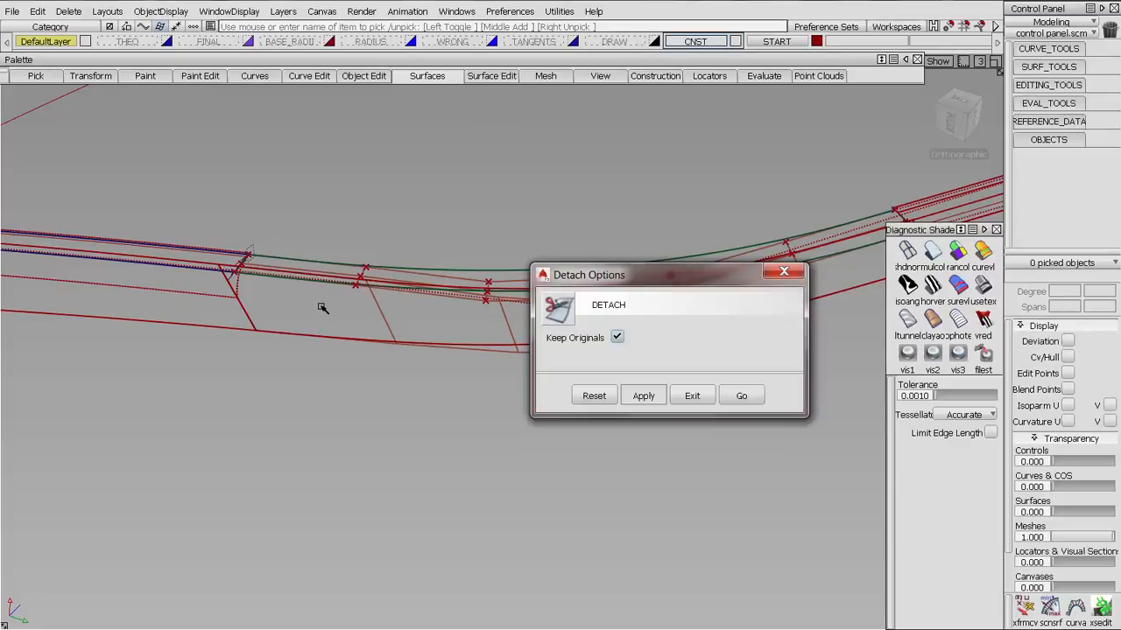
left_click(617, 338)
left_click(740, 396)
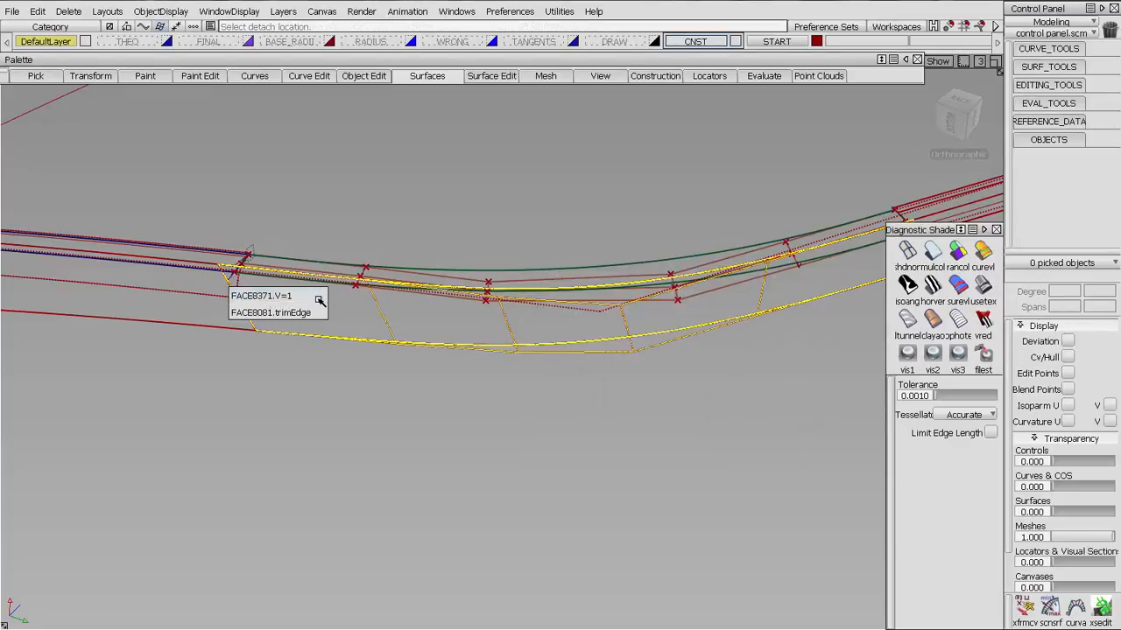
left_click(320, 296)
- Detach the corner wall surface at the end edge of the corner blend and delete the cut-off end strip
middle_click_drag(242, 307, 437, 362, "alt+shift")
right_click_drag(437, 362, 563, 266, "alt+shift")
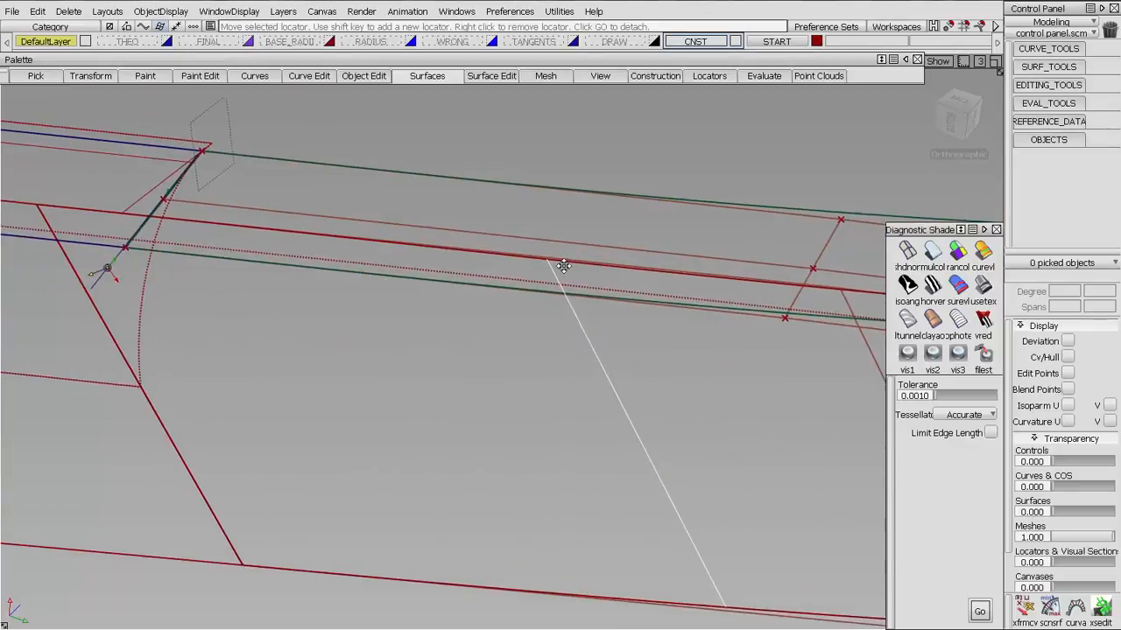
middle_click_drag(563, 265, 794, 283, "alt+shift")
left_click(371, 251)
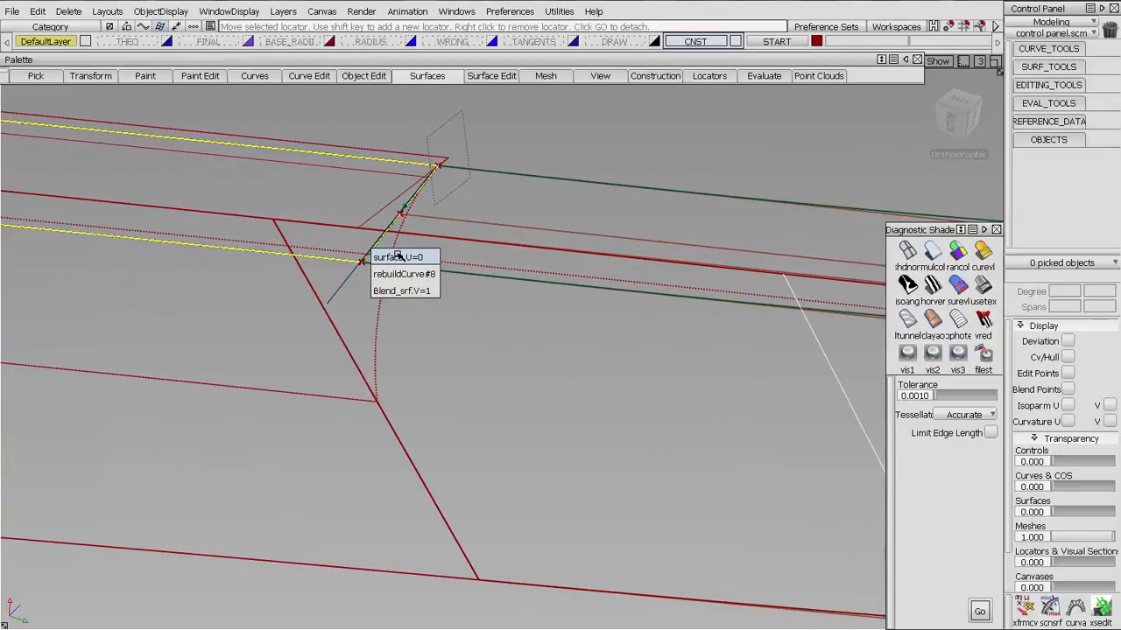
left_click(398, 257)
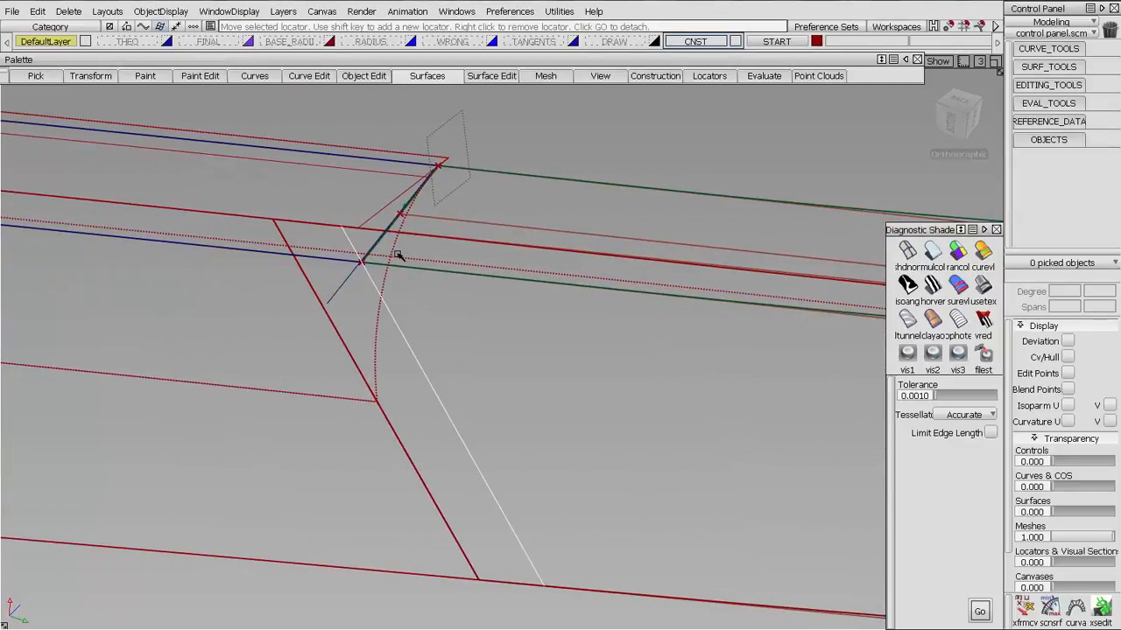
left_click(337, 240)
key("Delete")
key("Return")
- Examine how the shortened wall surface's hull lines up with the corner blend's CVs around the corner
left_click_drag(668, 328, 557, 314, "ctrl+shift")
left_click(563, 253)
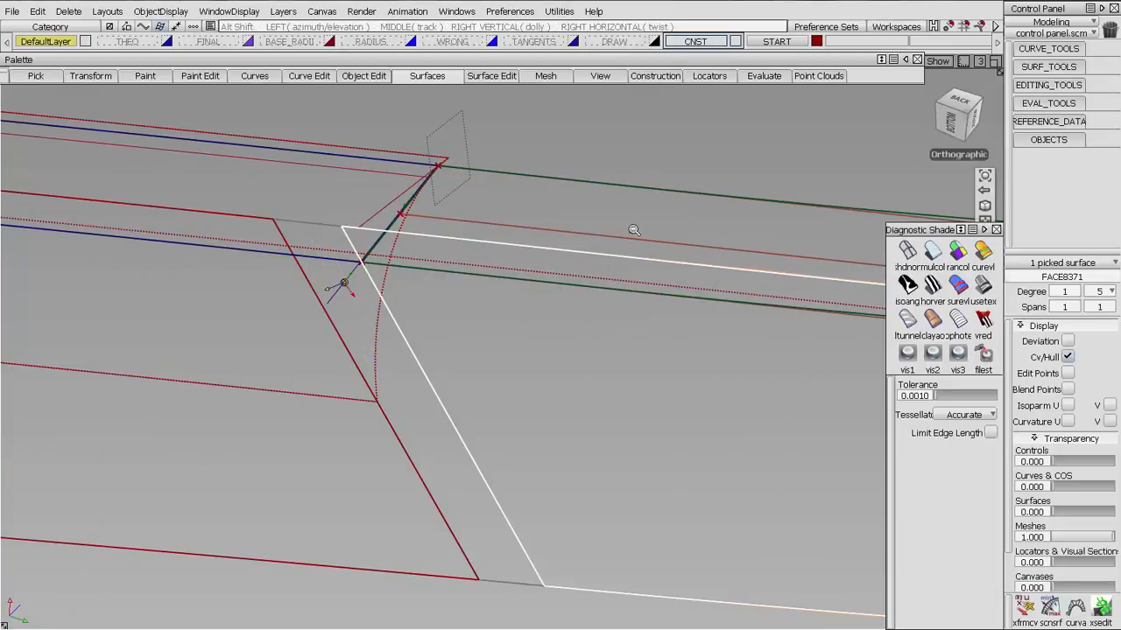
right_click_drag(634, 229, 827, 368, "alt+shift")
middle_click_drag(827, 367, 585, 282, "alt+shift")
left_click_drag(586, 260, 643, 288, "alt+shift")
right_click_drag(642, 288, 502, 328, "alt+shift")
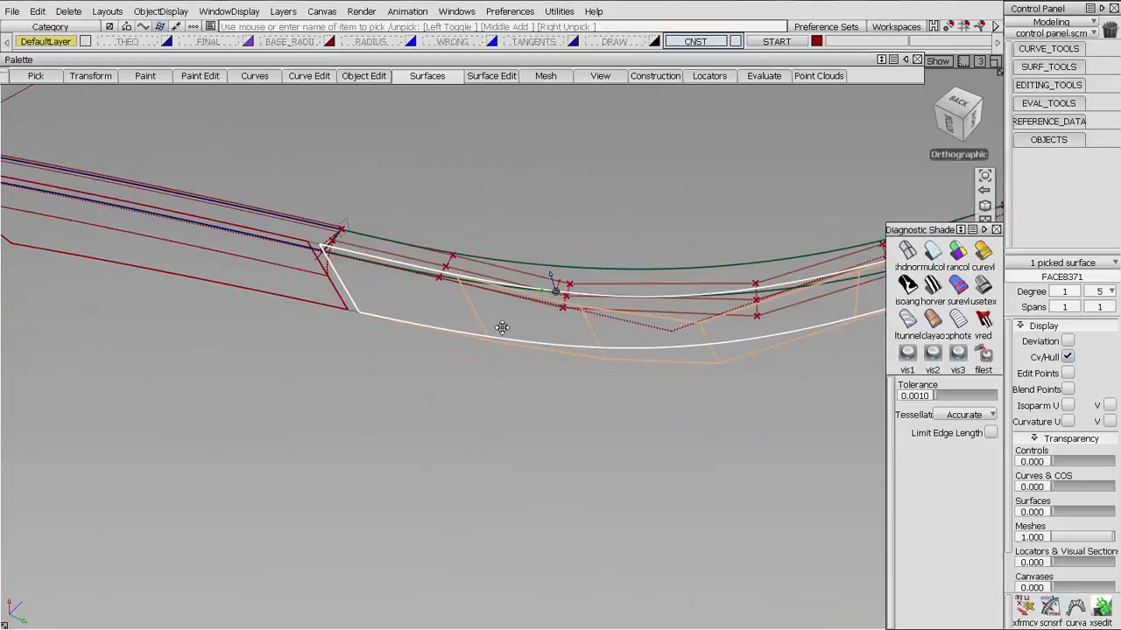
left_click_drag(502, 327, 478, 378, "alt+shift")
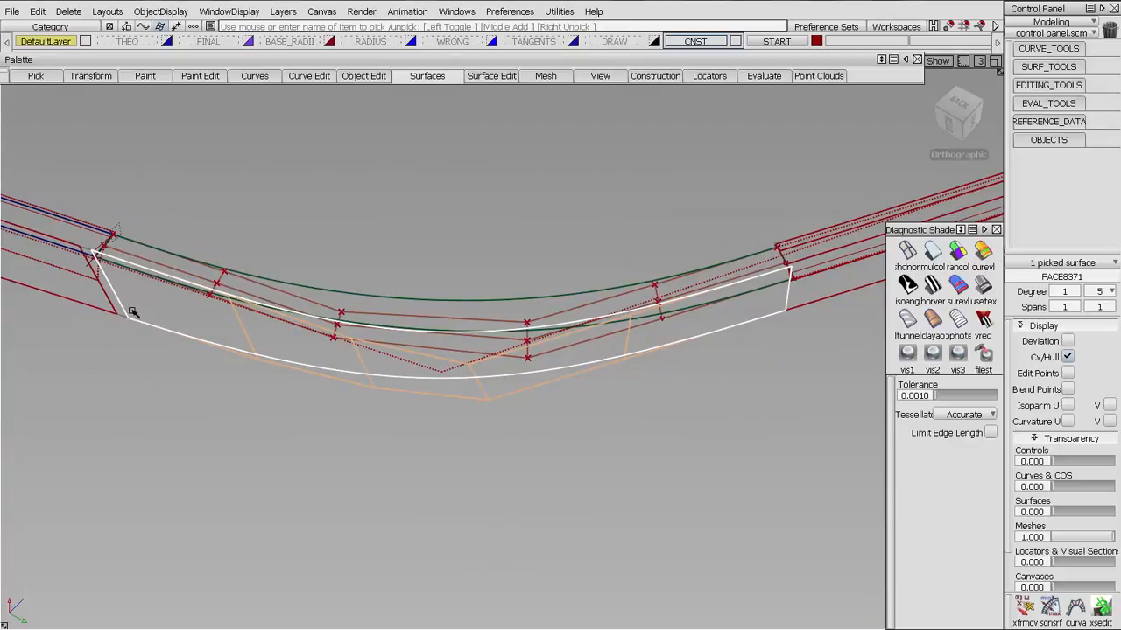
left_click(651, 389)
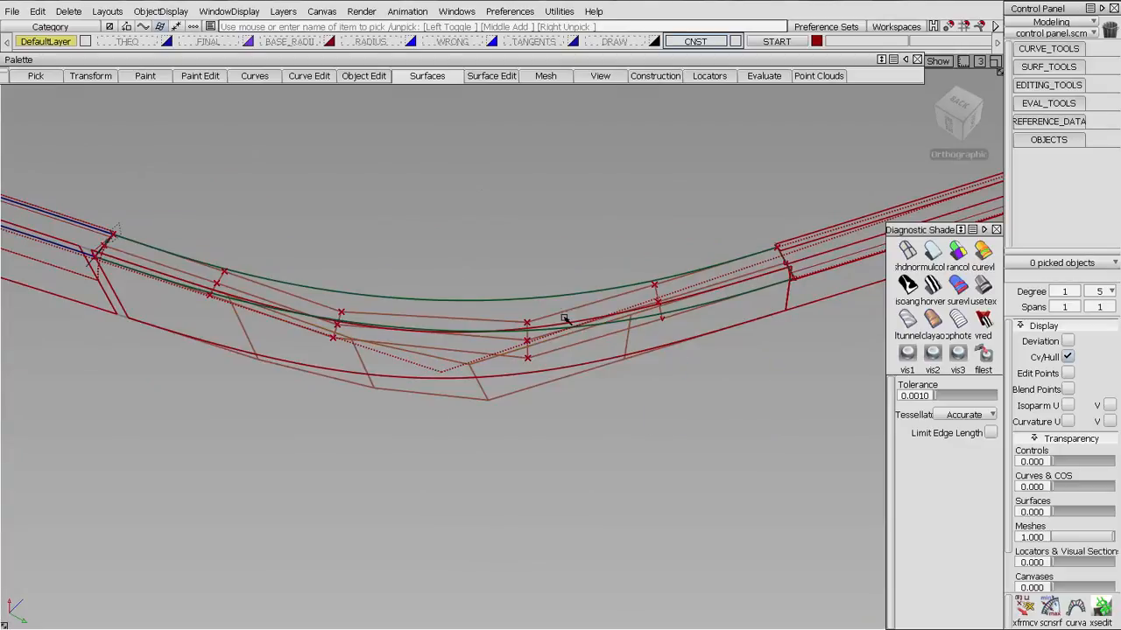
left_click(529, 321)
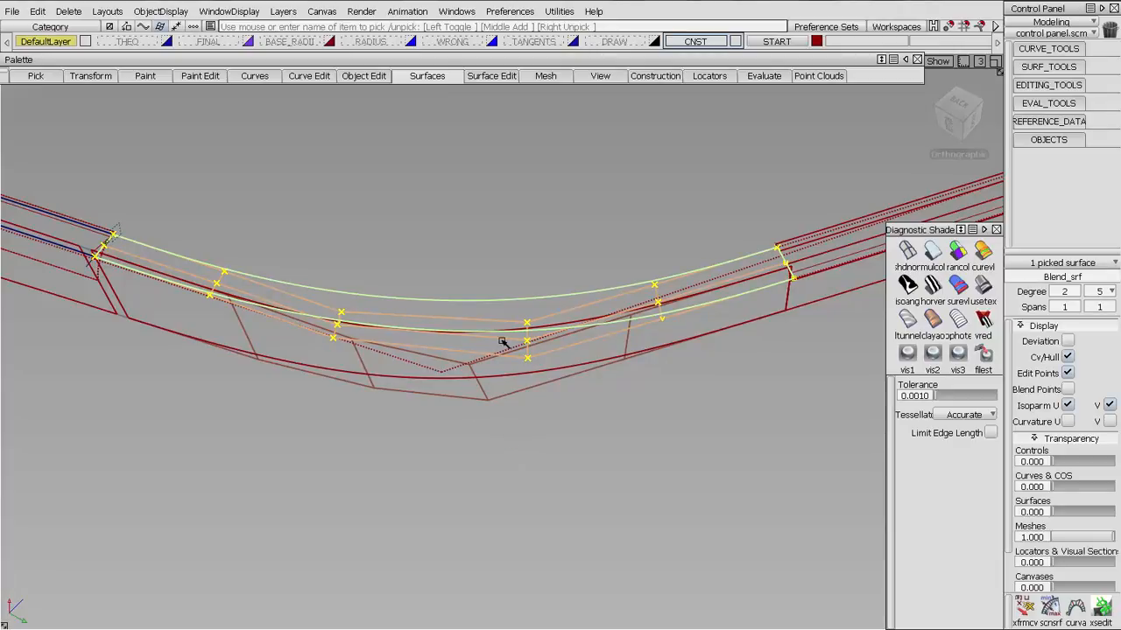
left_click(472, 322, "shift")
left_click(480, 439)
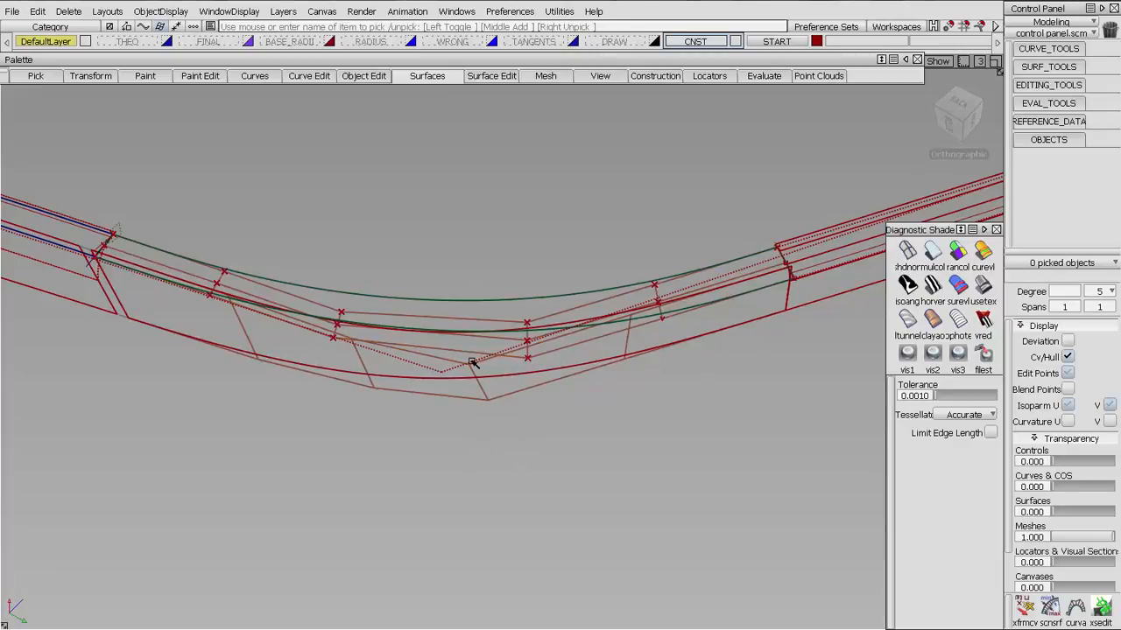
- Reopen the corner blend's Freeform Blend settings and update it with both side shapes locked at 1.2
left_click(475, 322)
left_click(475, 321)
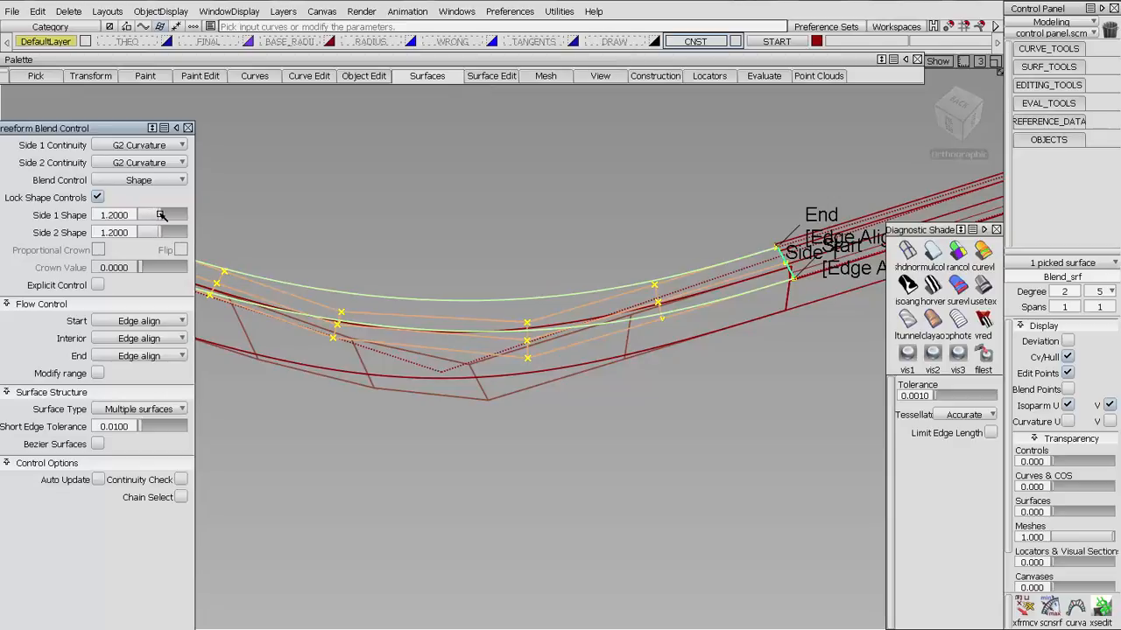
key("space")
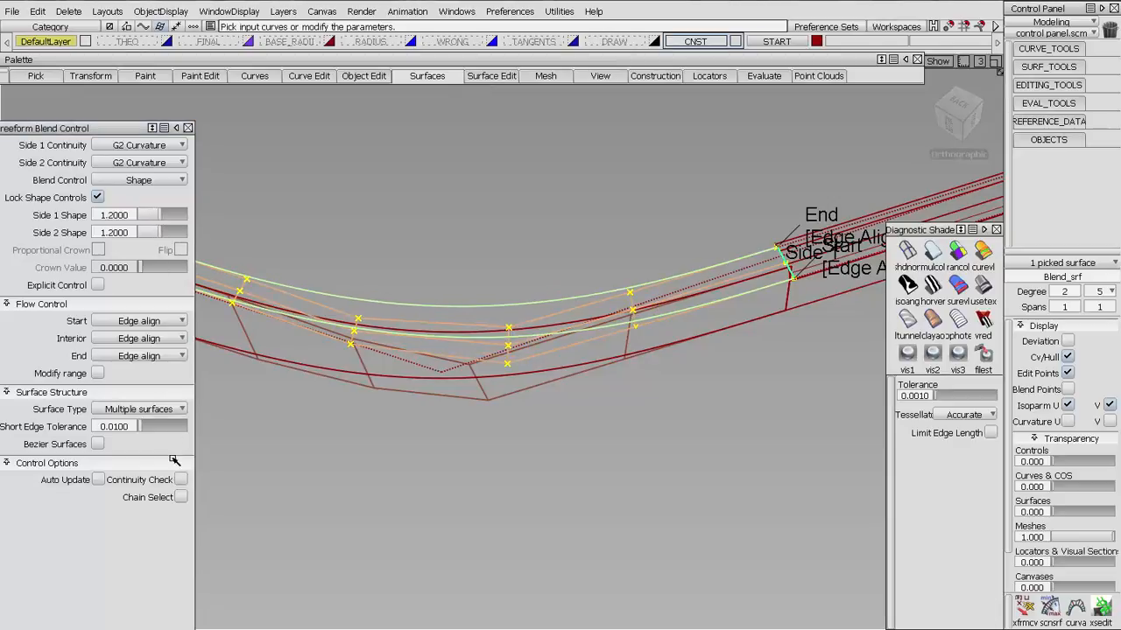
- Enable Auto Update, set the corner blend's Side 1 Shape to 1.3 with the shape controls unlocked, and close its settings
left_click(99, 480)
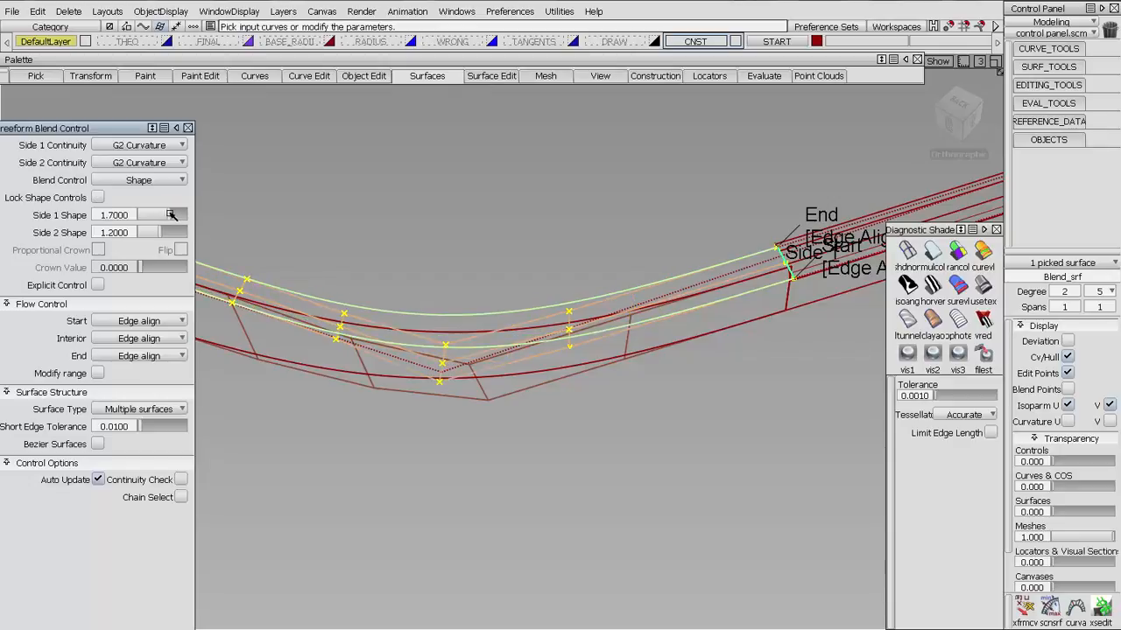
left_click_drag(172, 215, 162, 215)
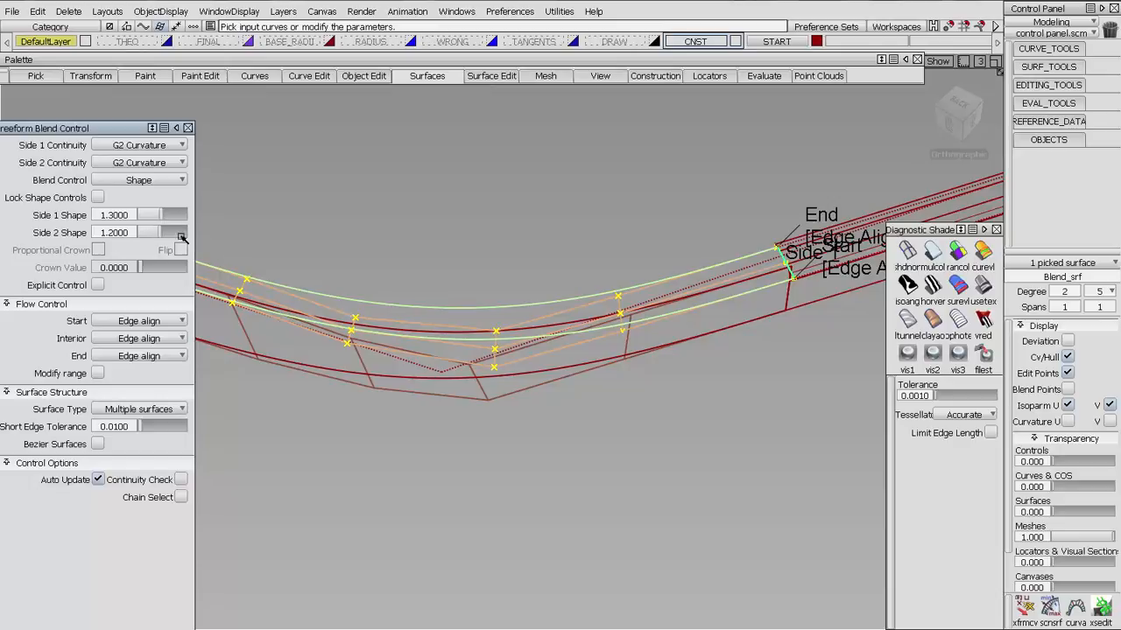
left_click_drag(411, 325, 473, 379, "alt+shift")
left_click(513, 357)
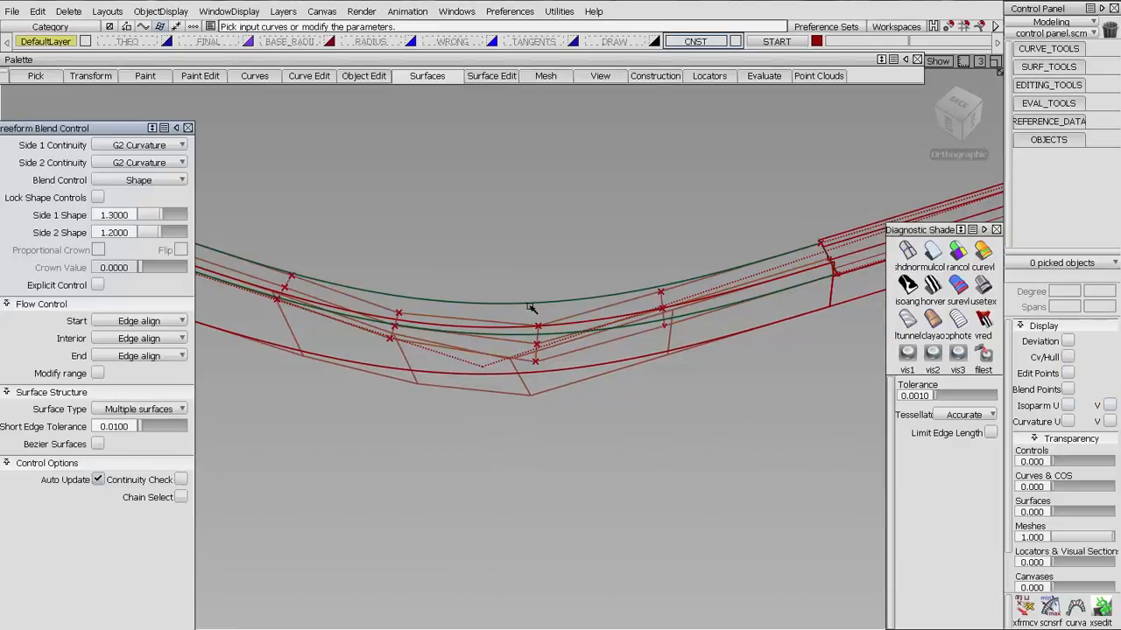
left_click(187, 128)
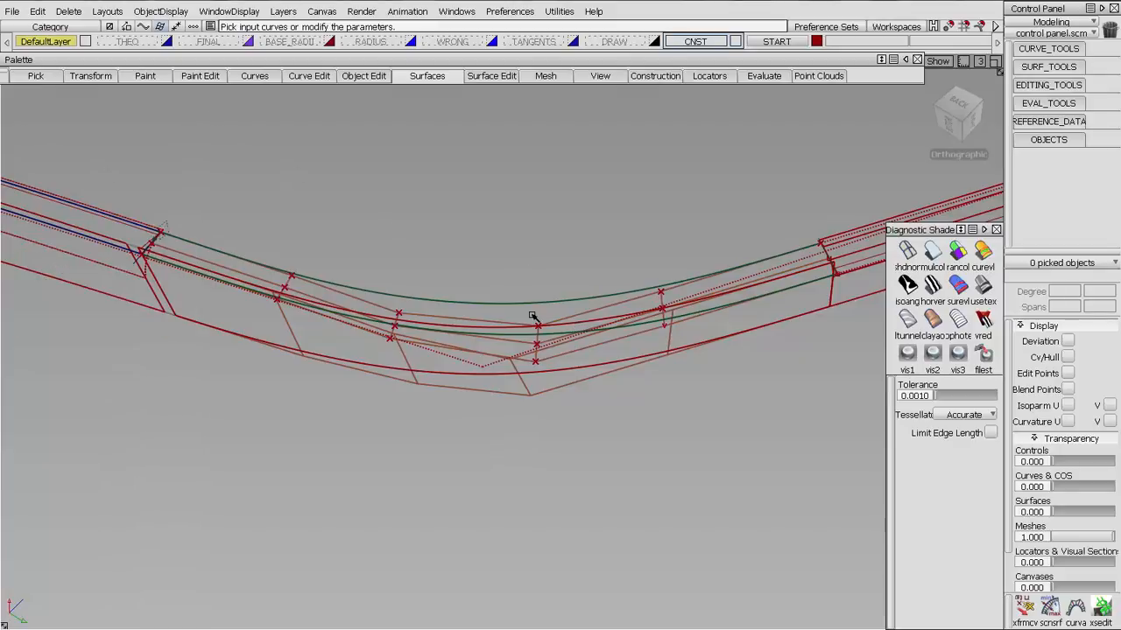
- Reduce the corner blend's U degree to 1, removing its construction history, and start the Transform CV tool on it
left_click(269, 282)
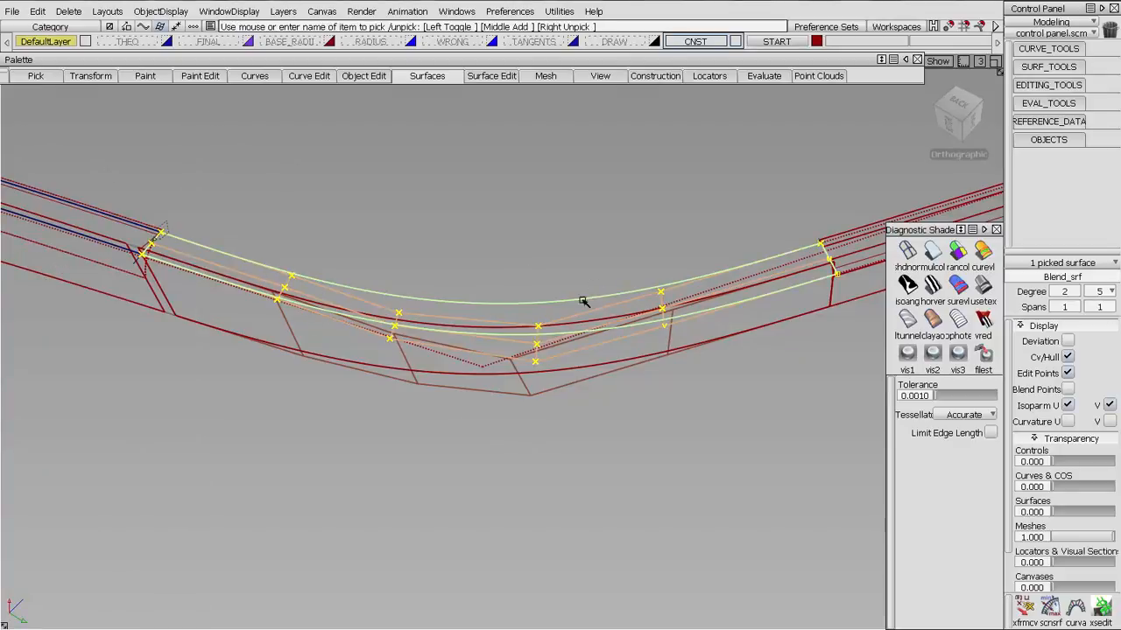
left_click(1078, 293)
left_click(1070, 340)
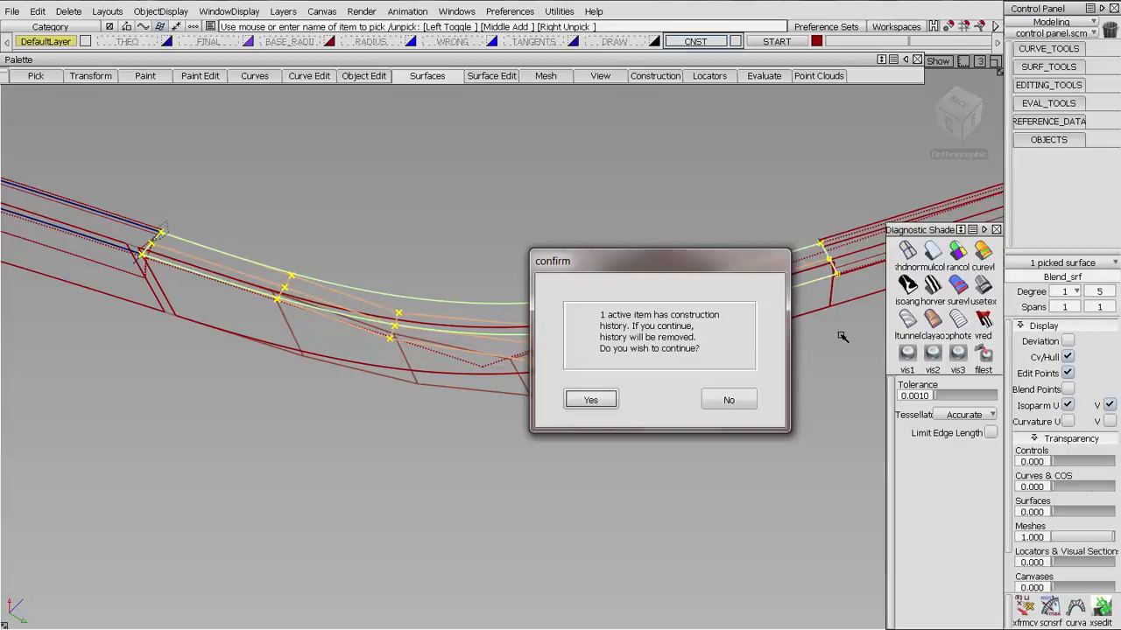
key("Return")
left_click(1026, 607)
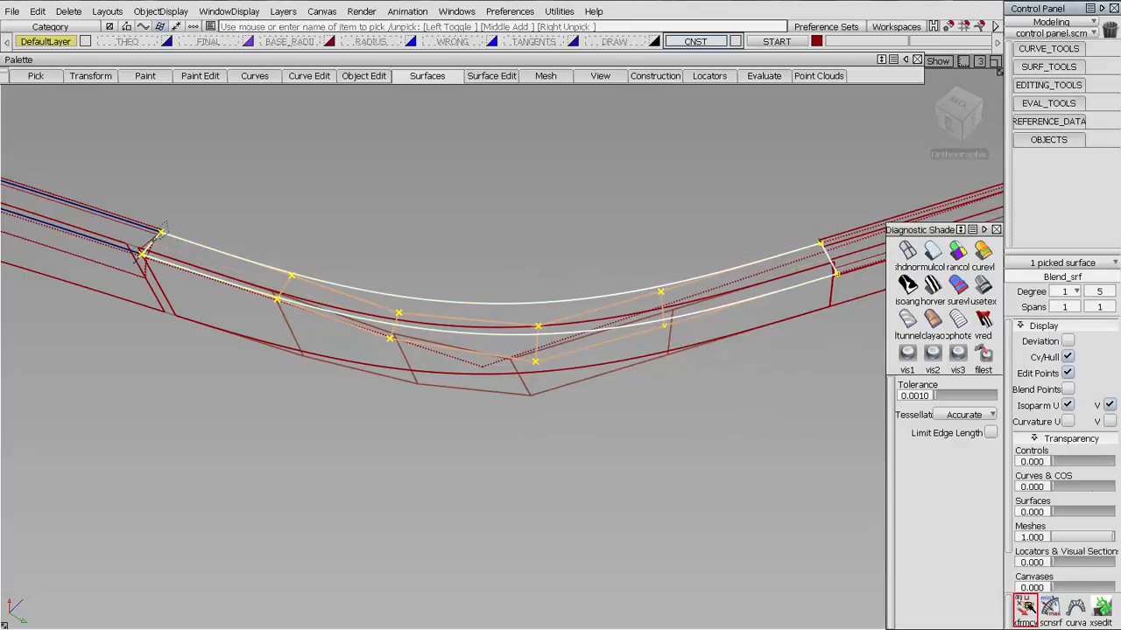
- Slide the blend surface's CV row nearest its right end along the hull with the transform CV tool to match the lower face's row
left_click(545, 314)
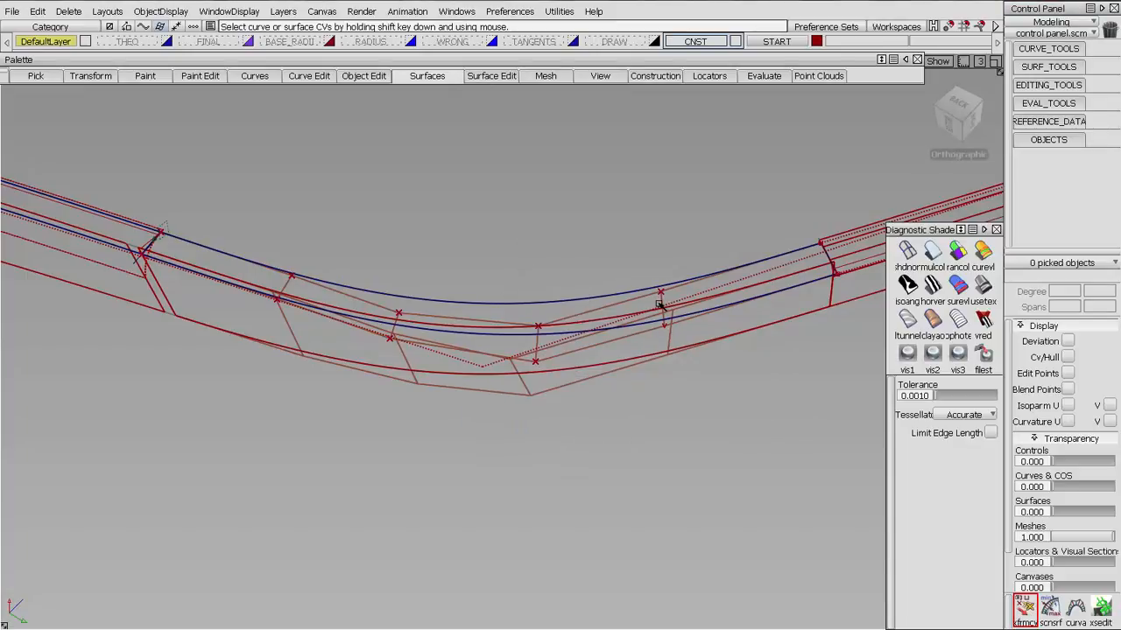
left_click_drag(613, 280, 585, 366, "shift")
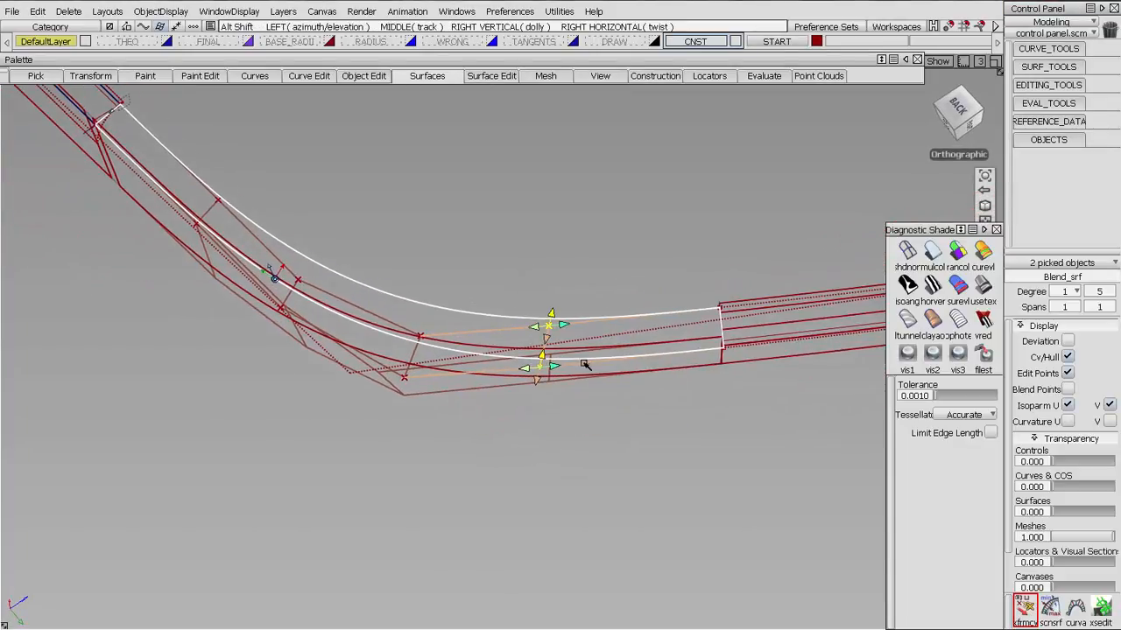
scroll(593, 358, "up", 8)
left_click_drag(482, 313, 517, 292)
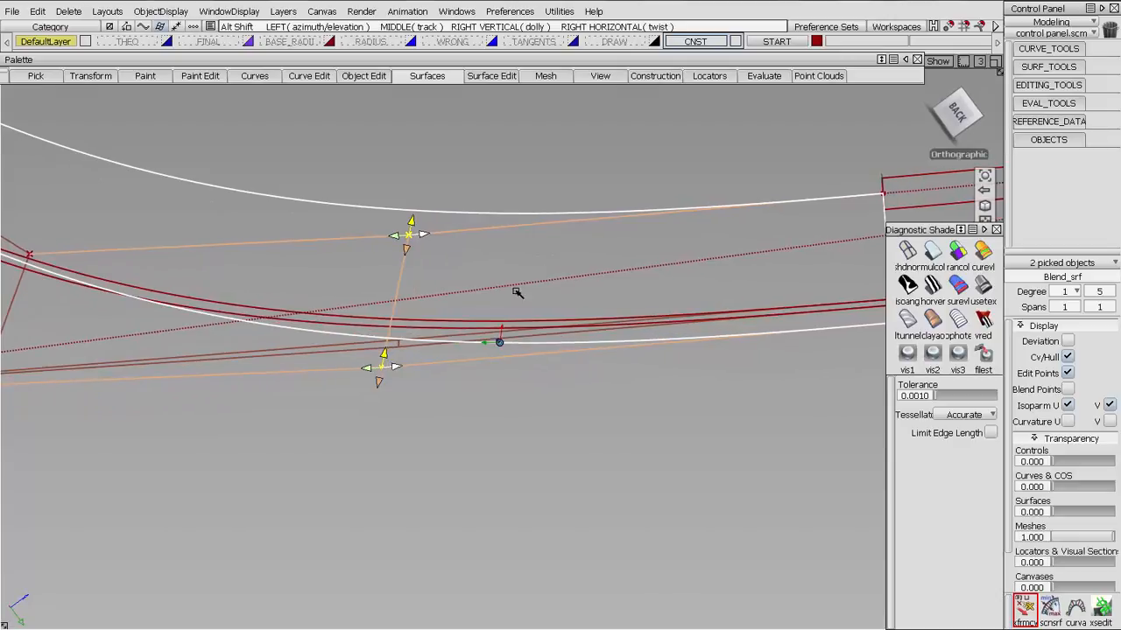
left_click_drag(397, 367, 613, 347)
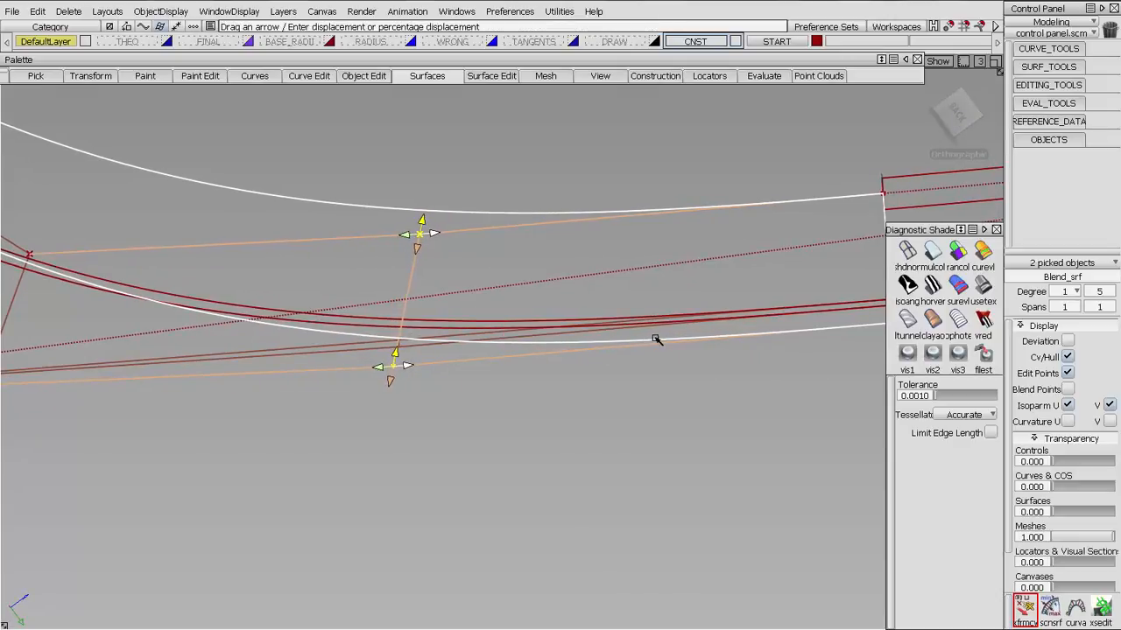
- Slide the two middle CV rows of the blend surface along their hulls to line up with the lower face's CV rows
left_click_drag(335, 417, 482, 371, "alt+shift")
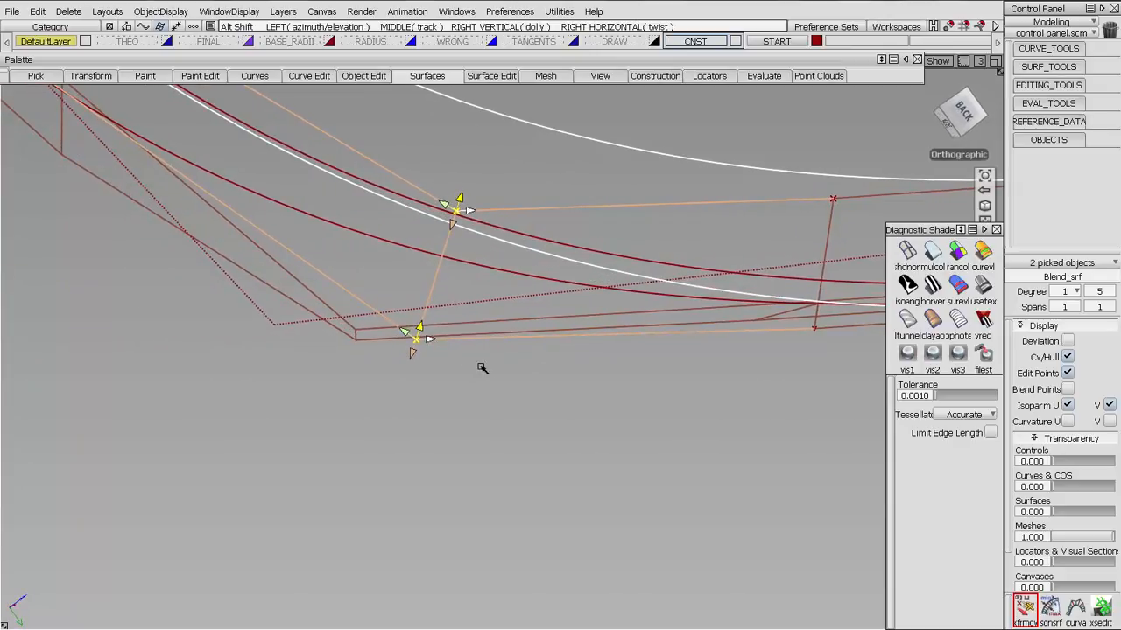
left_click_drag(420, 335, 561, 415, "alt+shift")
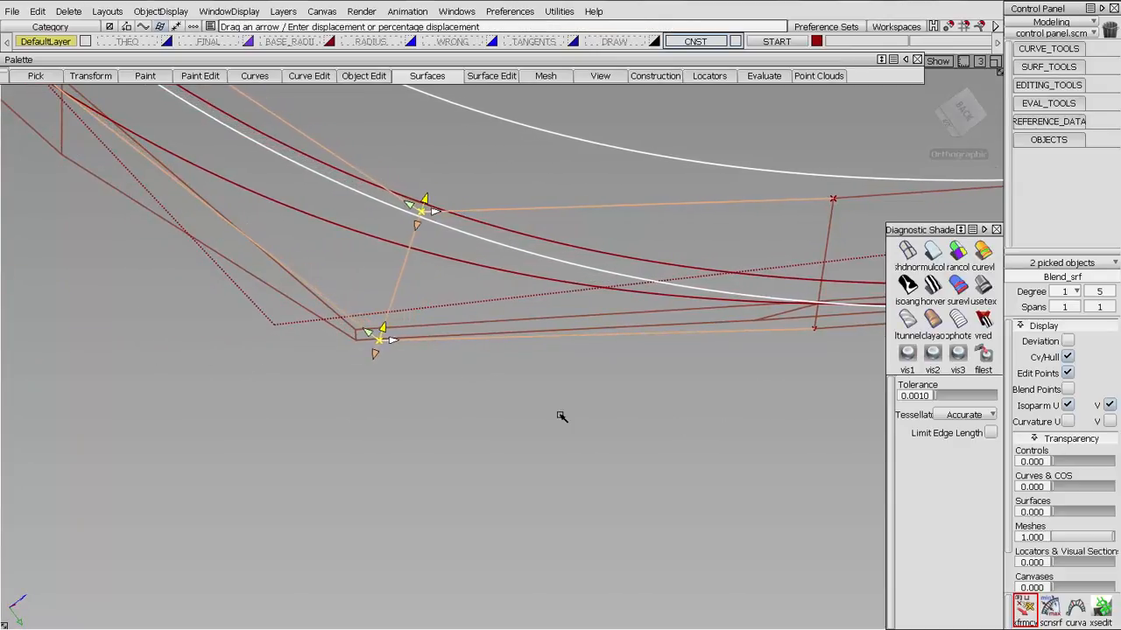
left_click_drag(679, 435, 300, 416)
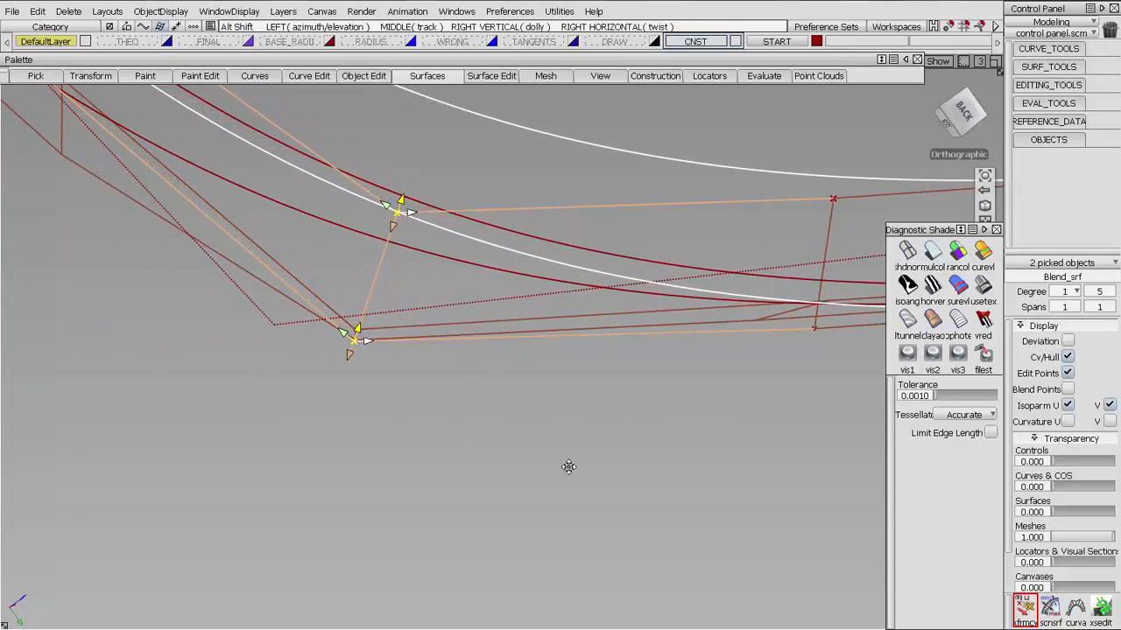
left_click_drag(568, 465, 455, 337, "alt+shift")
left_click(455, 337)
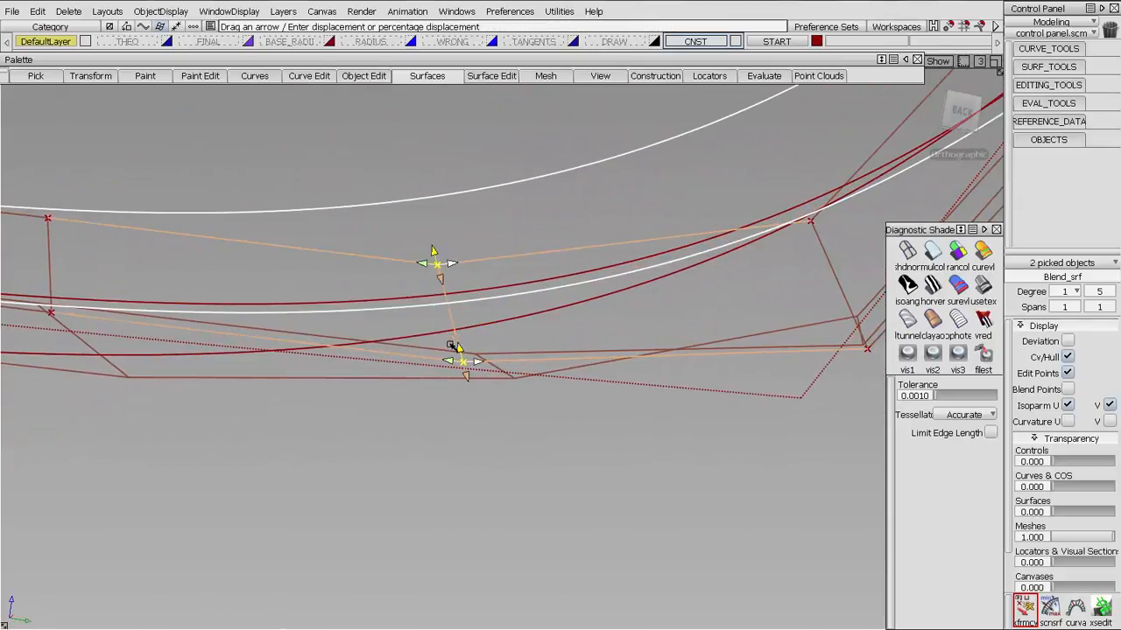
left_click_drag(821, 458, 469, 363, "alt+shift")
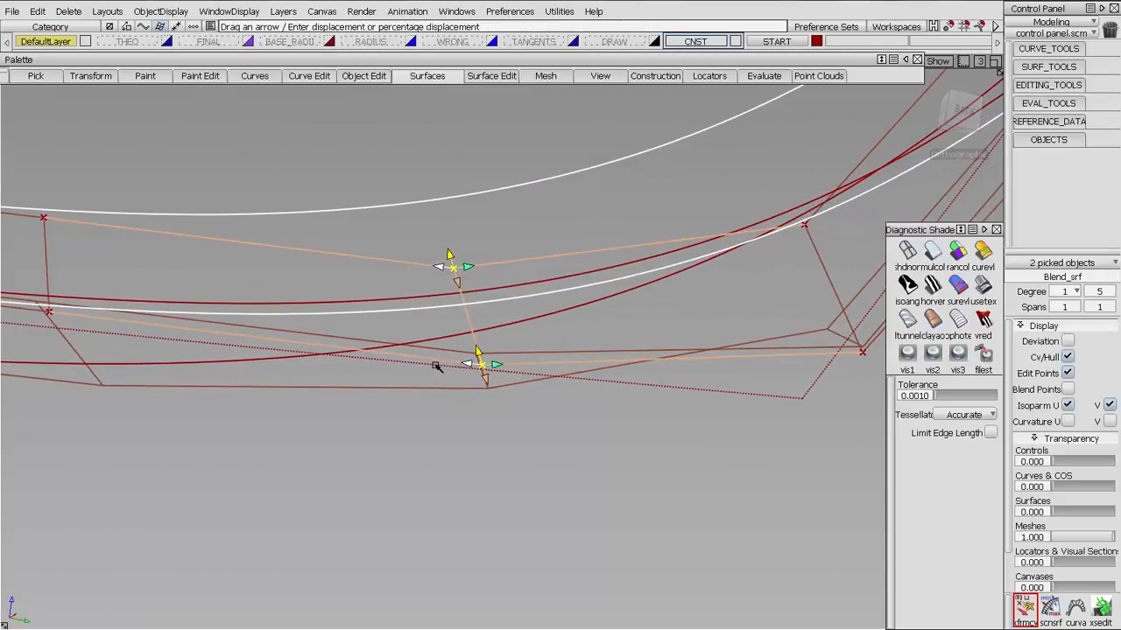
- Slide the blend surface's CV row nearest its left end outward along the hull to align with the lower face's row
left_click_drag(384, 388, 359, 239, "alt+shift")
left_click(399, 262)
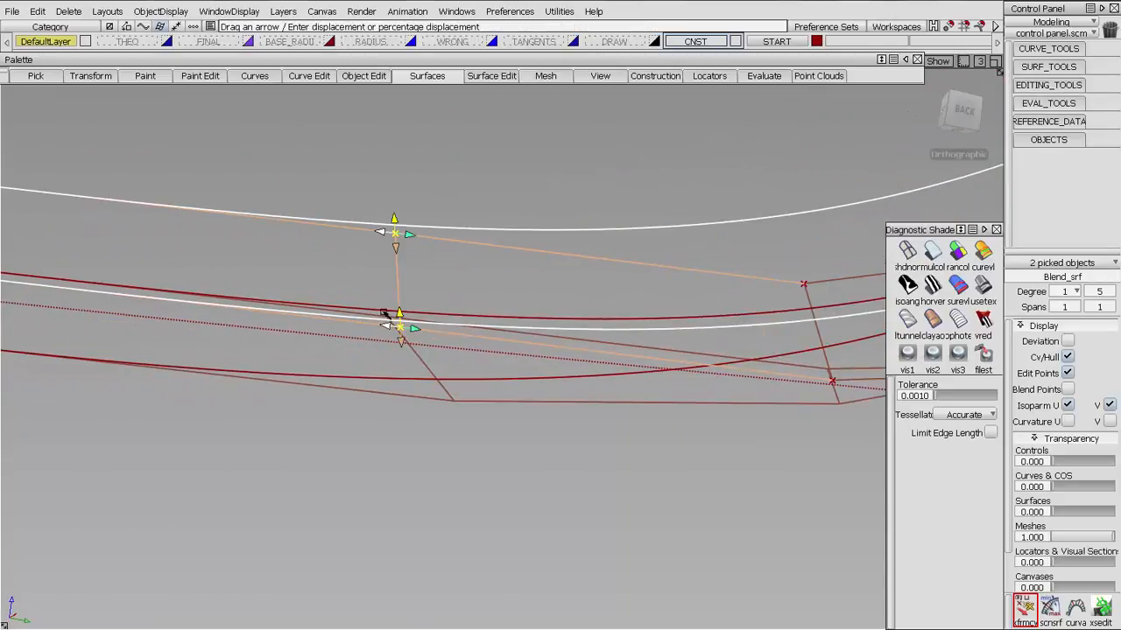
left_click_drag(379, 326, 278, 326)
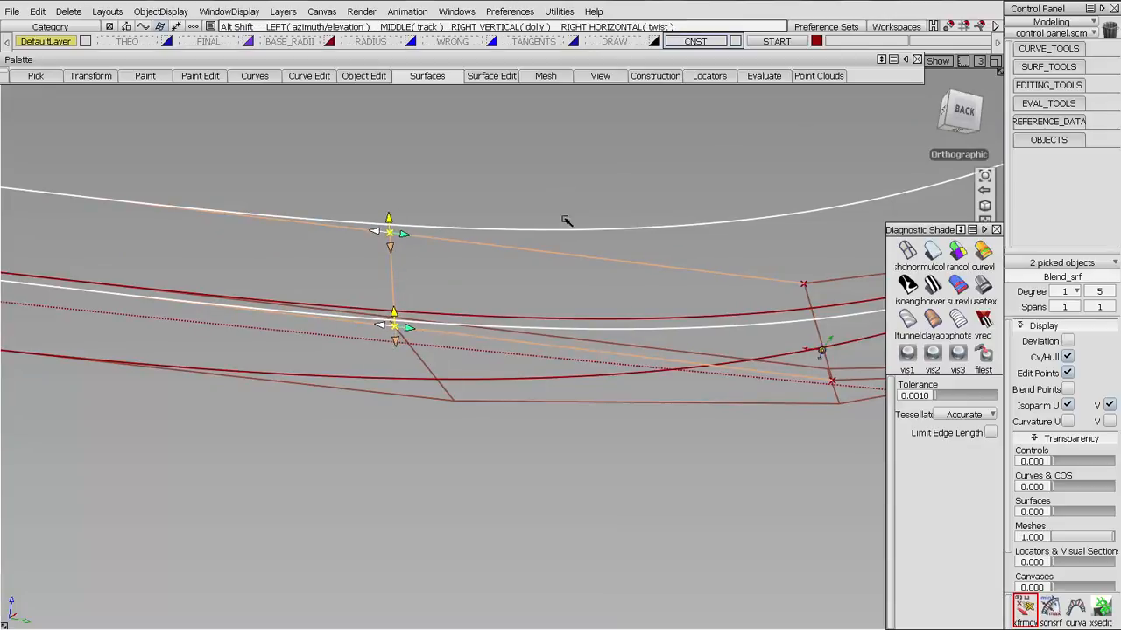
left_click_drag(570, 220, 596, 377, "alt+shift")
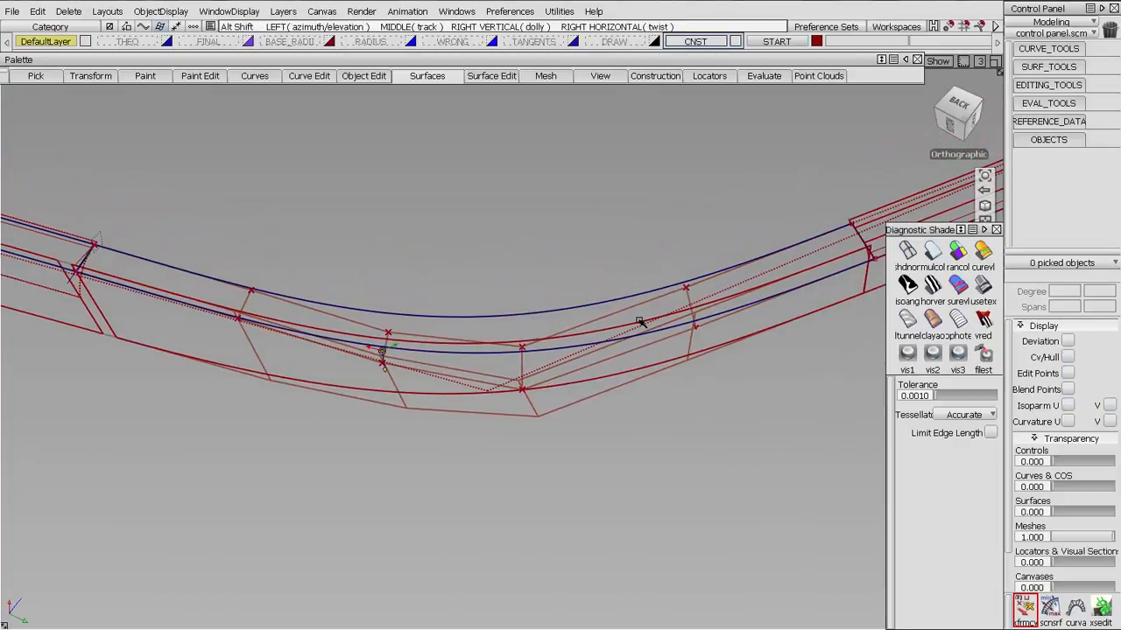
- Template the lower face FACE8371 and untemplate the version with the denser CV hull as the comparison reference
left_click(575, 408)
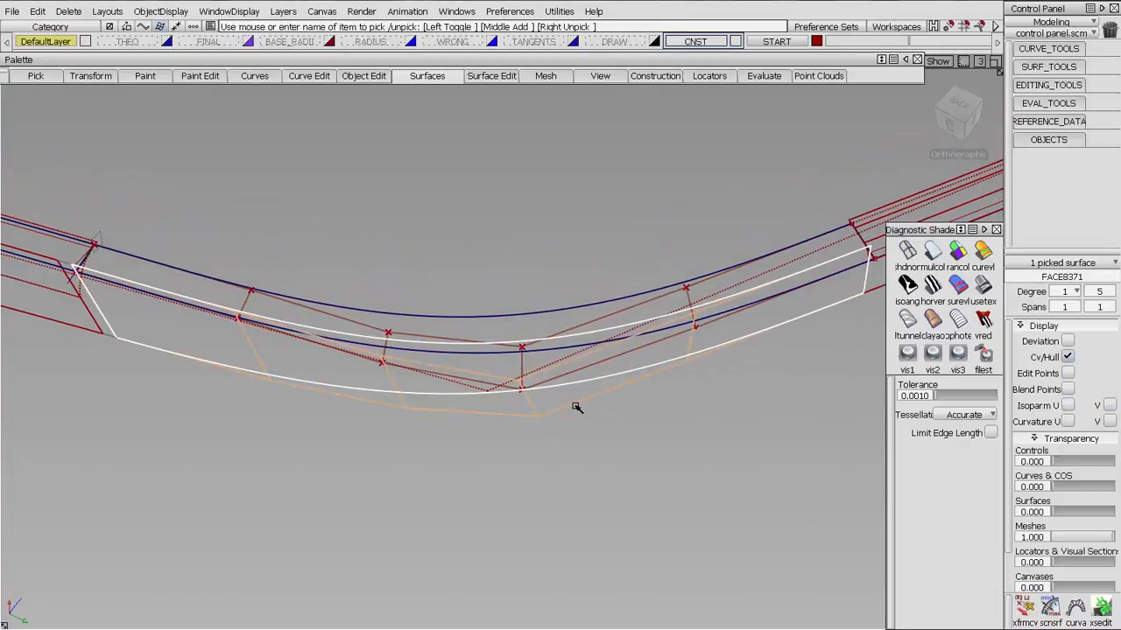
left_click_drag(591, 408, 593, 472, "ctrl+shift")
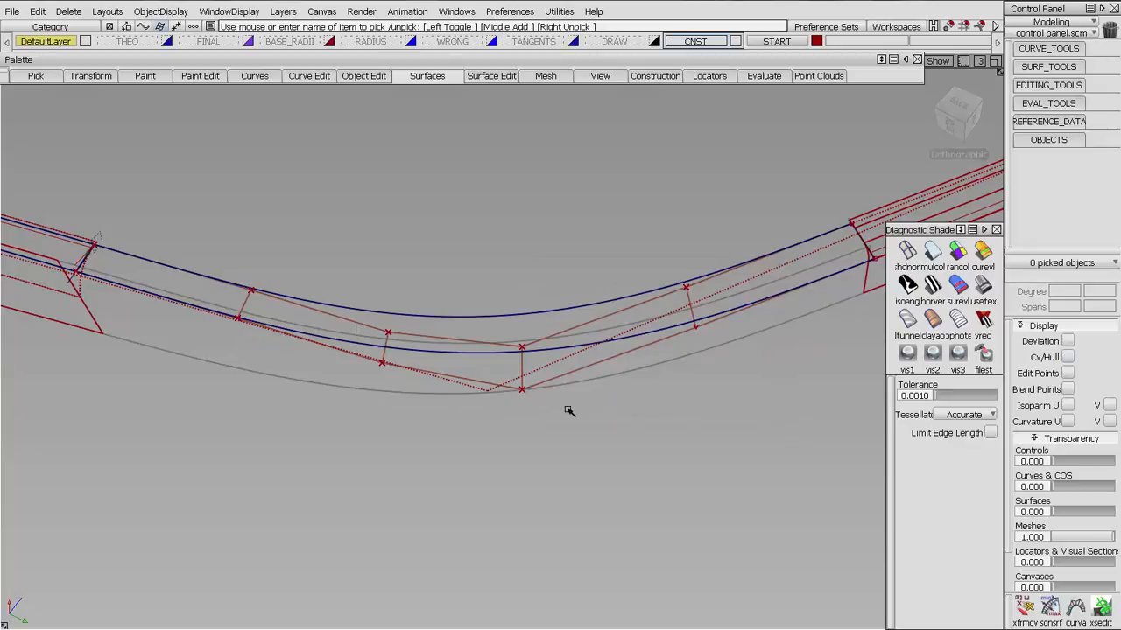
left_click_drag(431, 382, 400, 367, "ctrl+shift")
left_click_drag(415, 418, 386, 395)
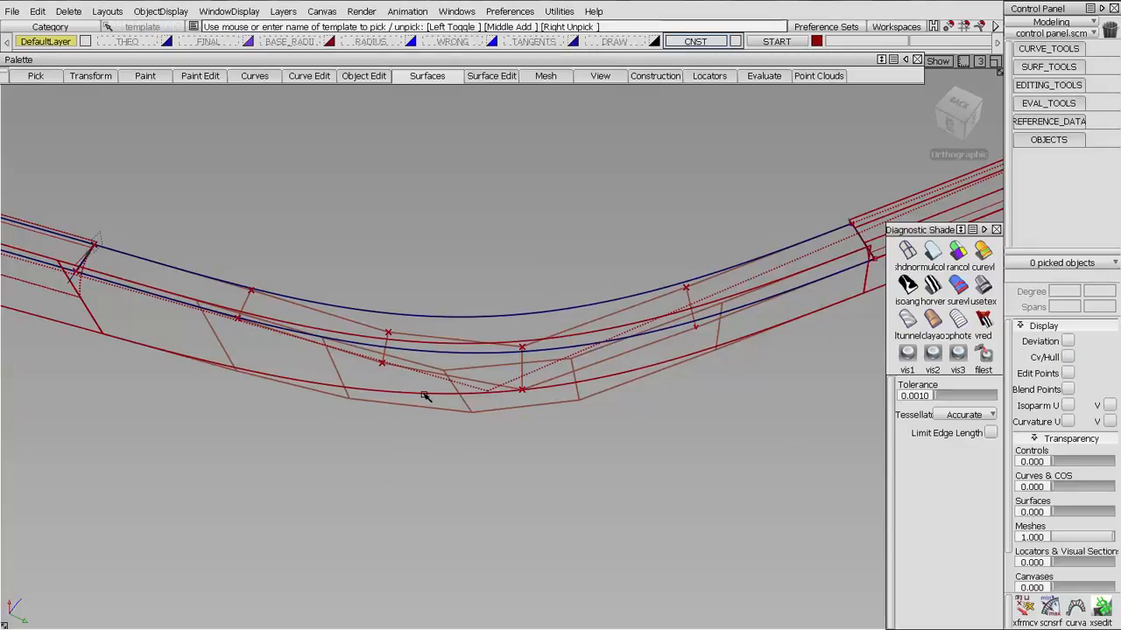
left_click_drag(580, 354, 452, 338, "ctrl+shift")
- Raise the blend surface's V degree to 6 and accept the change
left_click(447, 337)
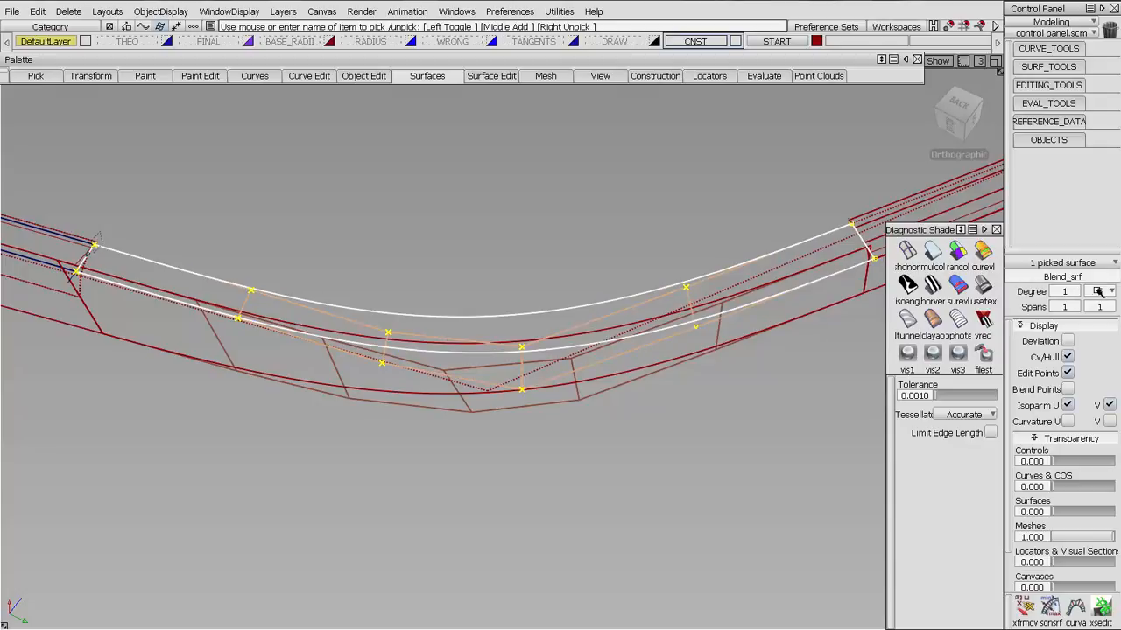
left_click(1111, 291)
left_click(1105, 411)
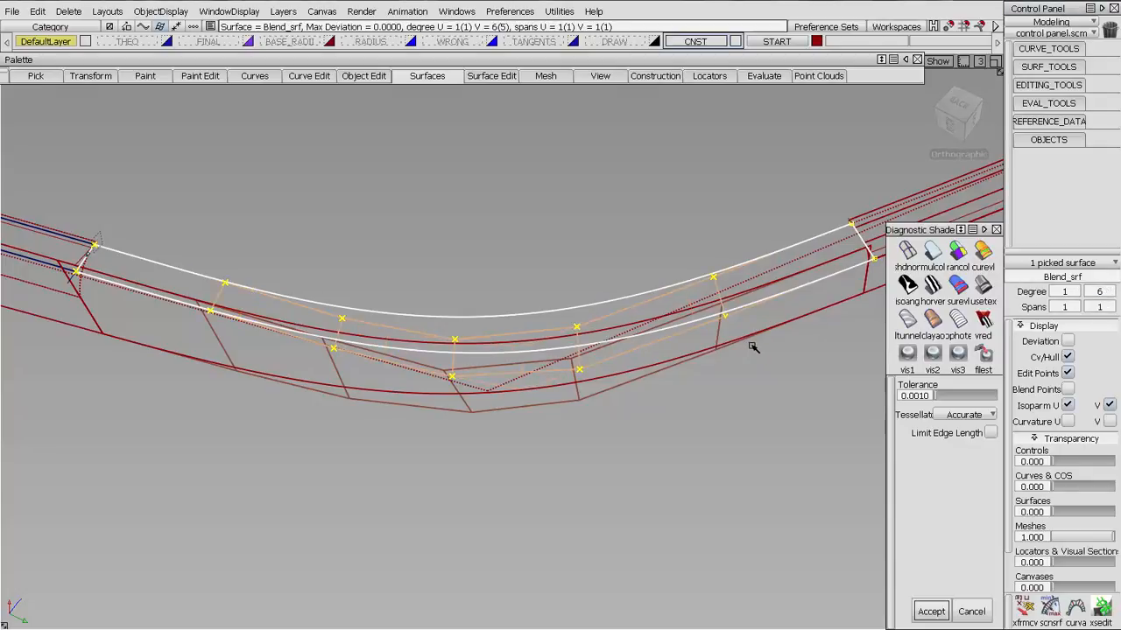
left_click(931, 611)
- Slide the degree-6 blend's CV row nearest its right end along the hull to sit above the reference face's matching row
left_click(1024, 609)
left_click_drag(663, 383, 560, 353, "alt+shift")
left_click(576, 340)
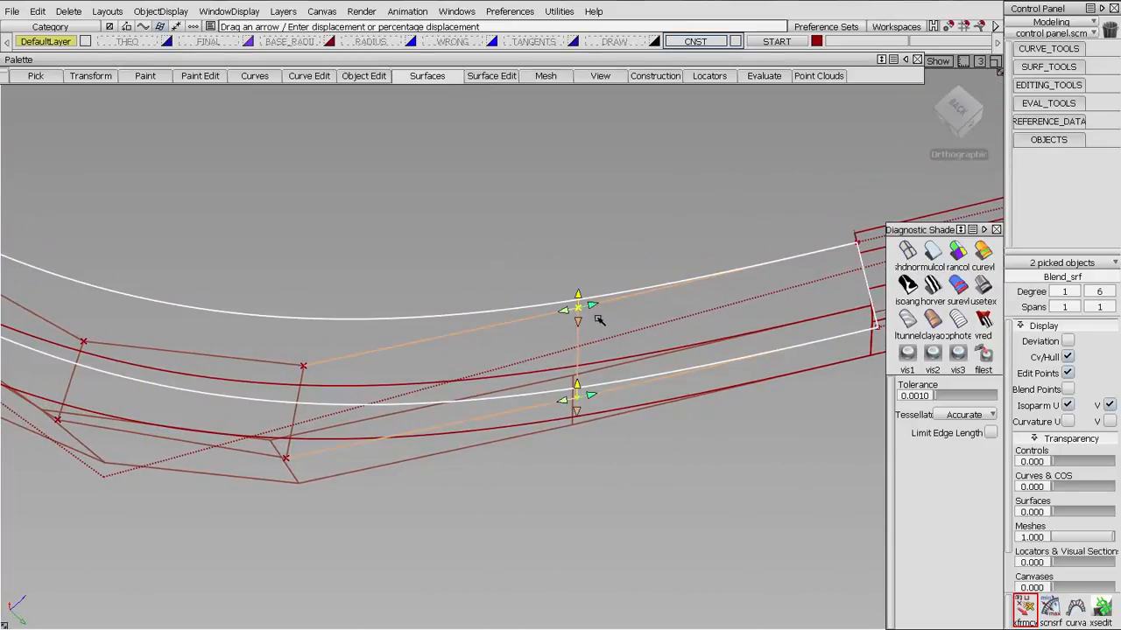
left_click_drag(596, 305, 591, 306)
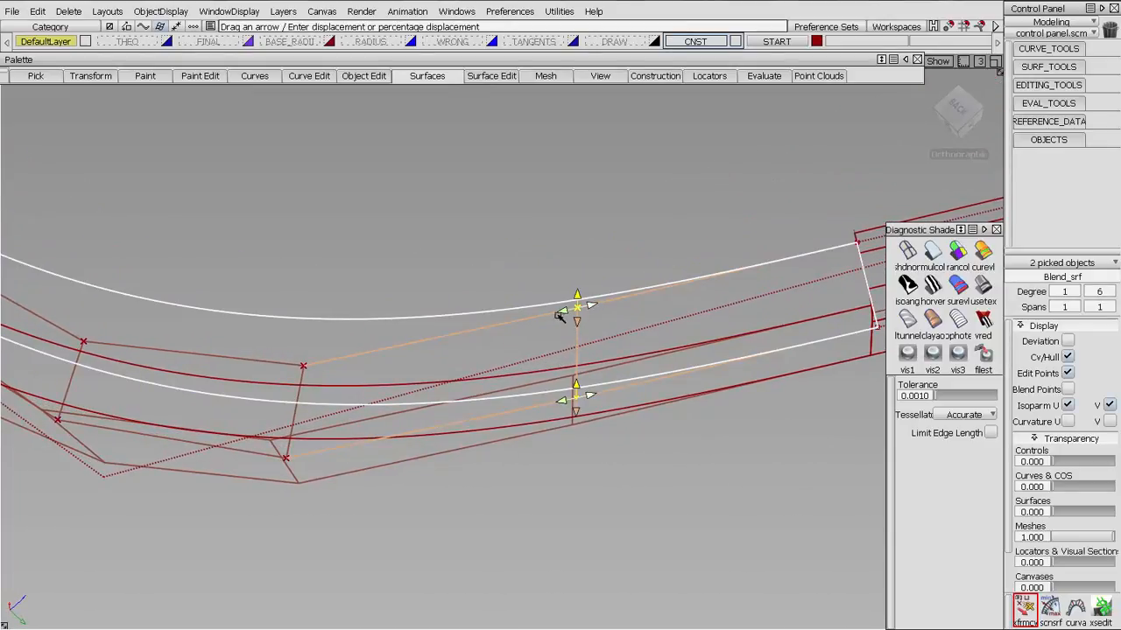
- Slide the blend's second CV row from its right end along the hull, checking its alignment with the reference row from several angles
left_click(295, 402)
middle_click_drag(298, 410, 508, 391, "alt+shift")
left_click_drag(508, 391, 339, 439, "alt+shift")
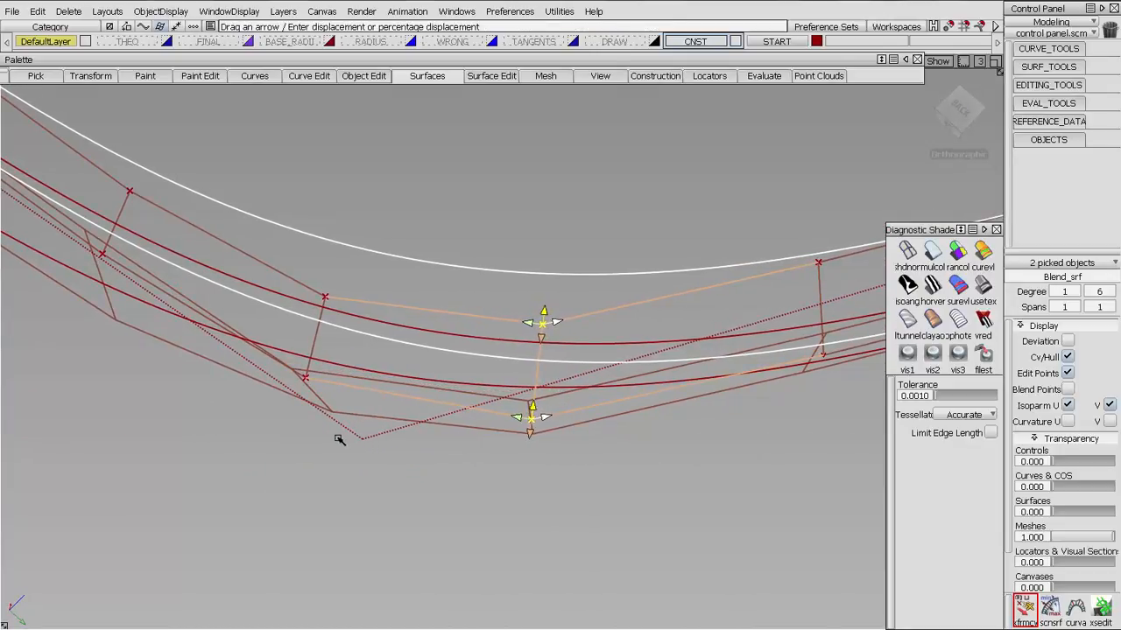
left_click_drag(494, 417, 547, 426, "alt+shift")
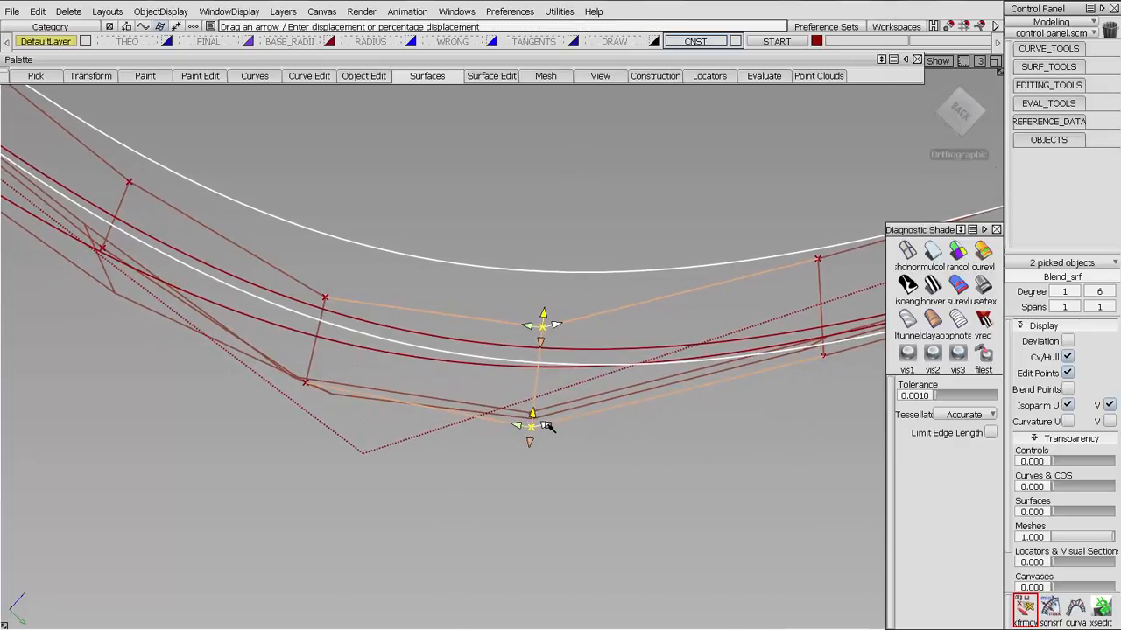
left_click_drag(363, 368, 471, 363, "alt+shift")
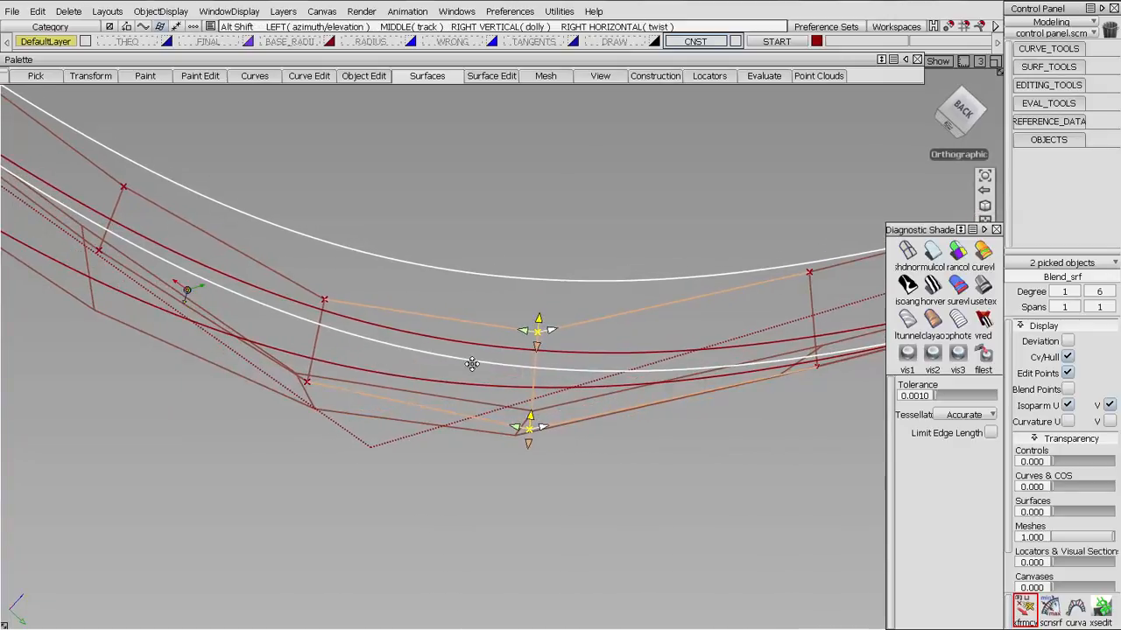
- Slide the blend's centre CV row and the following row towards its left end along their hulls to match the reference hull
middle_click_drag(343, 362, 478, 360, "alt+shift")
left_click_drag(478, 360, 484, 315, "alt+shift")
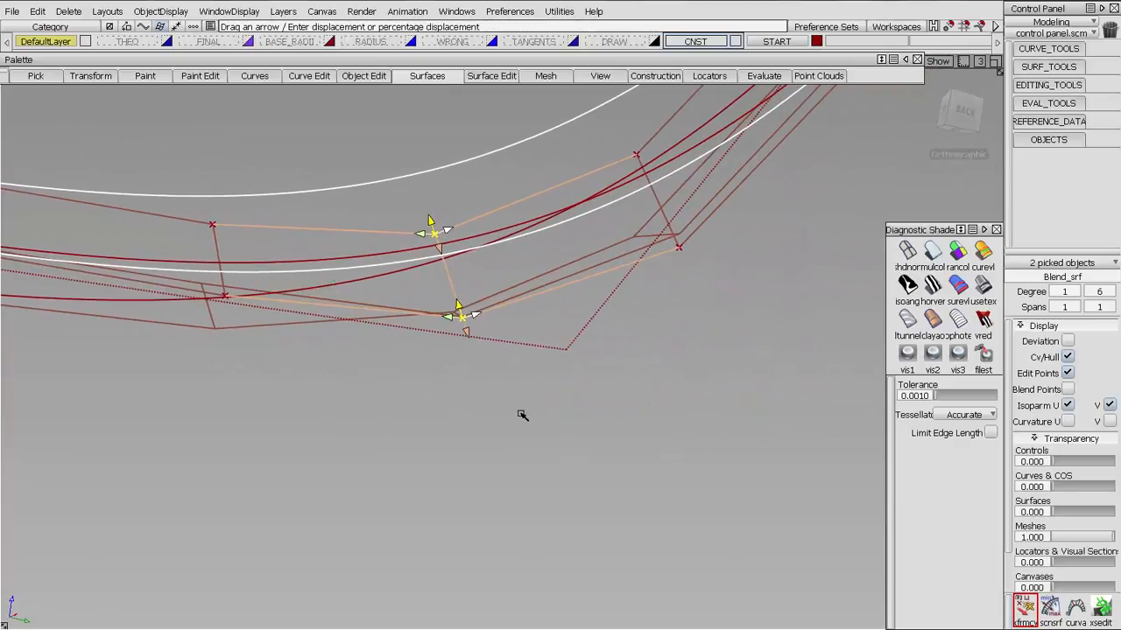
left_click_drag(523, 415, 358, 346, "alt+shift")
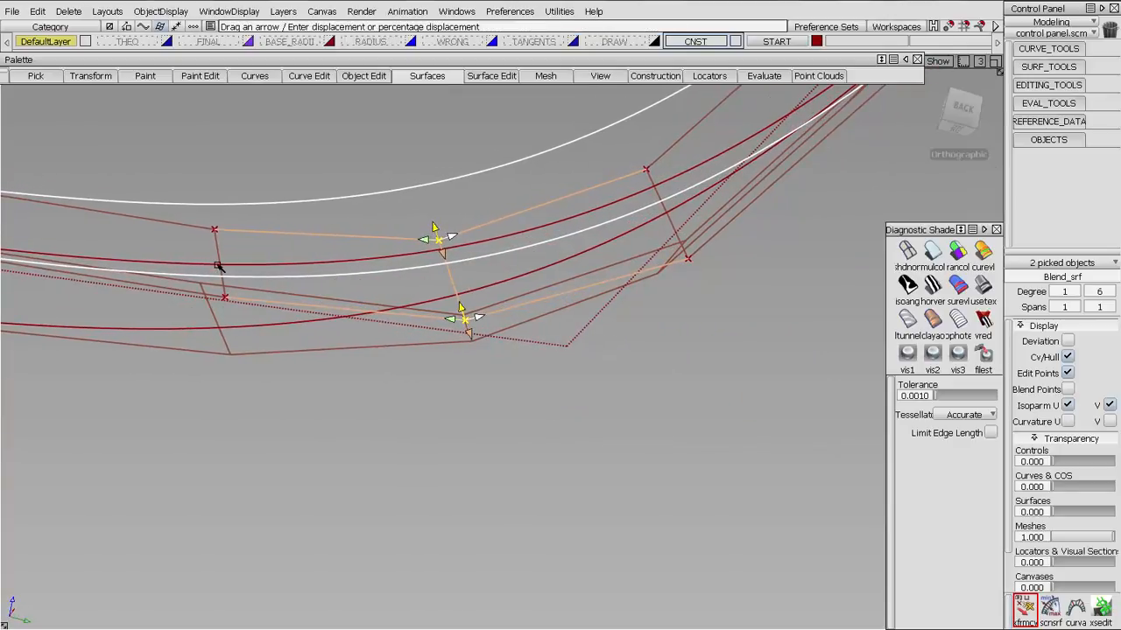
left_click(215, 272)
left_click_drag(200, 234, 3, 203)
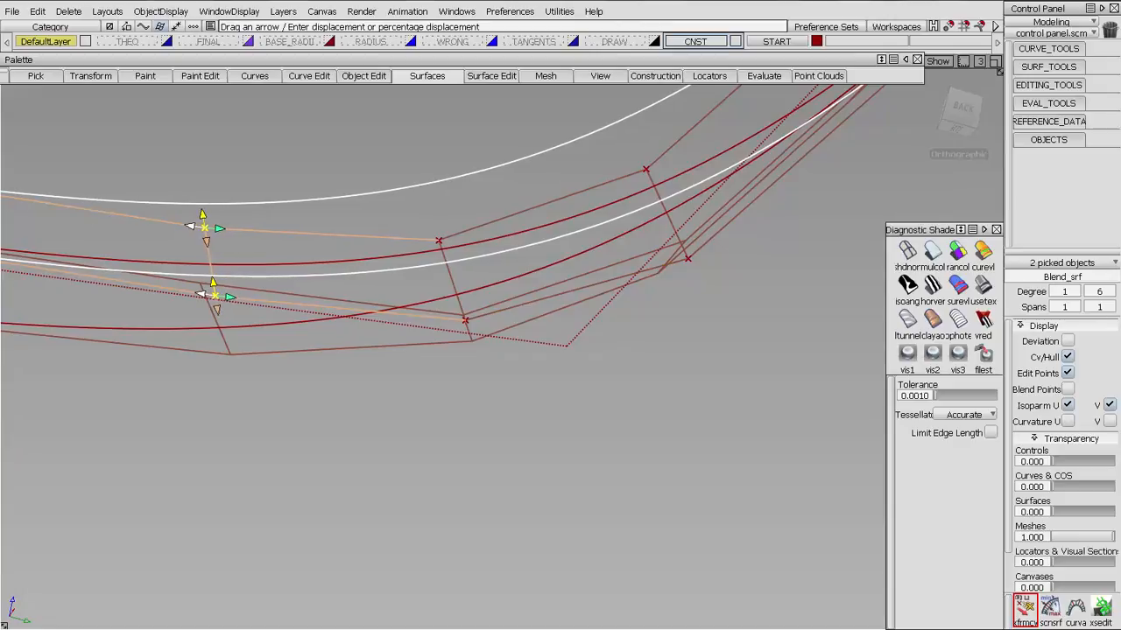
left_click_drag(540, 474, 340, 459)
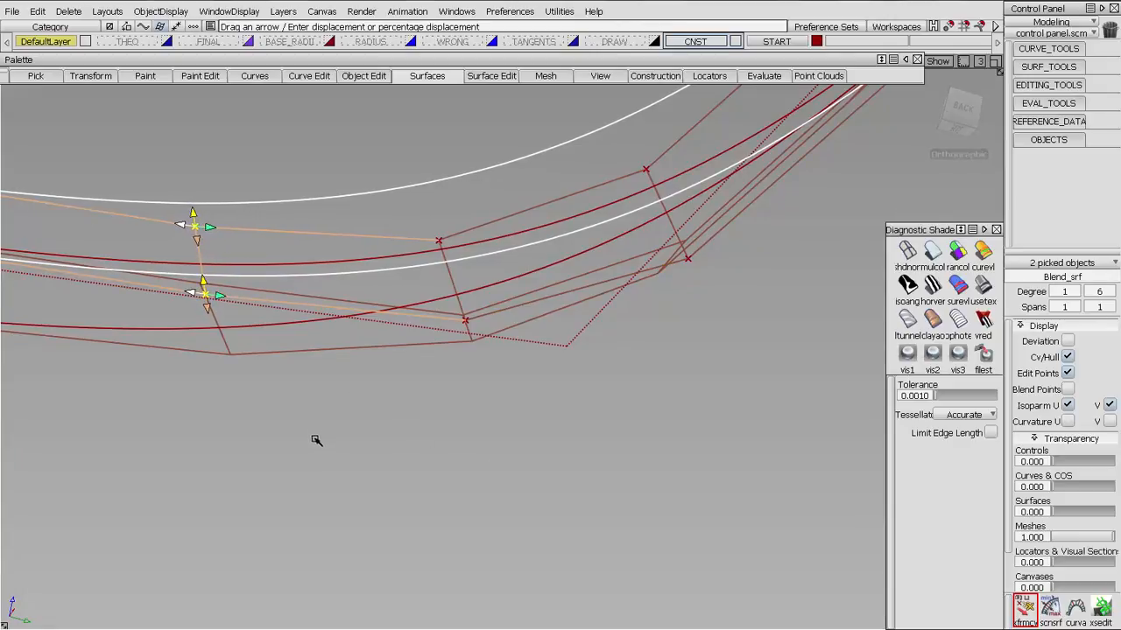
- Slide the last CV row at the blend's left end along the hull to match the reference, and hide the CVs and hulls
middle_click_drag(201, 319, 574, 400, "alt+shift")
left_click(616, 371)
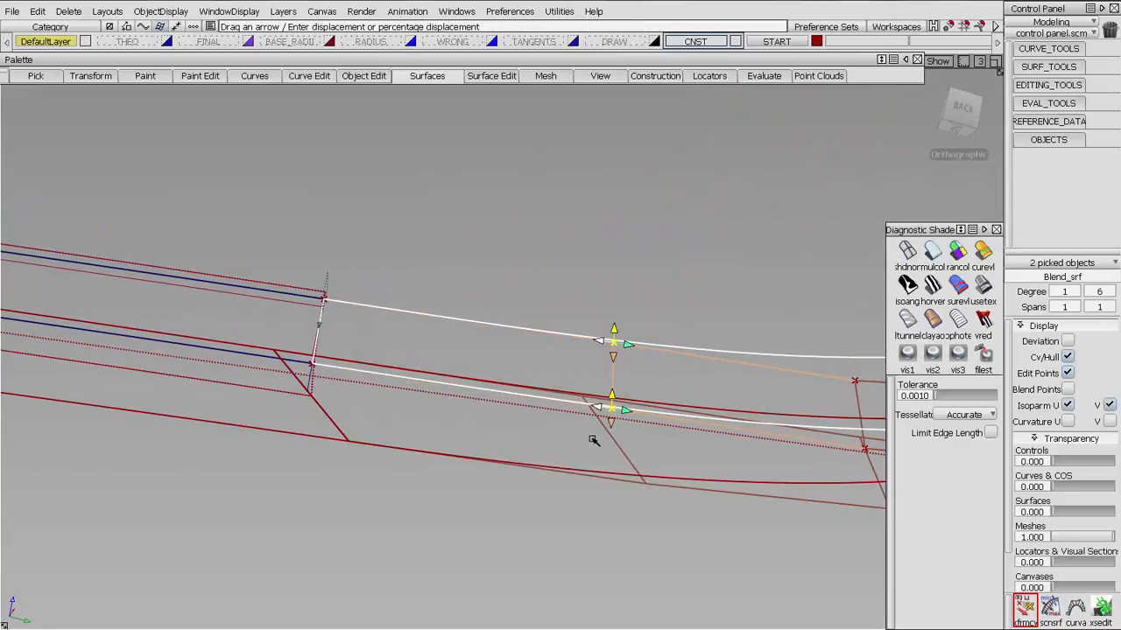
left_click_drag(593, 441, 600, 400, "alt+shift")
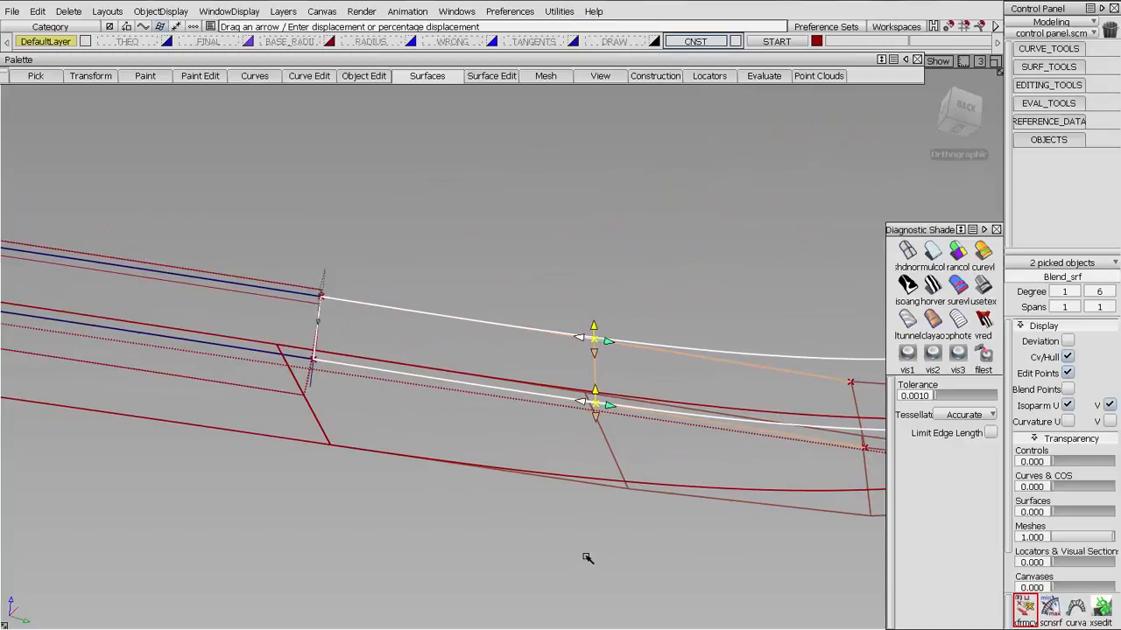
left_click_drag(590, 556, 494, 552)
left_click_drag(564, 286, 593, 470, "alt+shift")
left_click(616, 317)
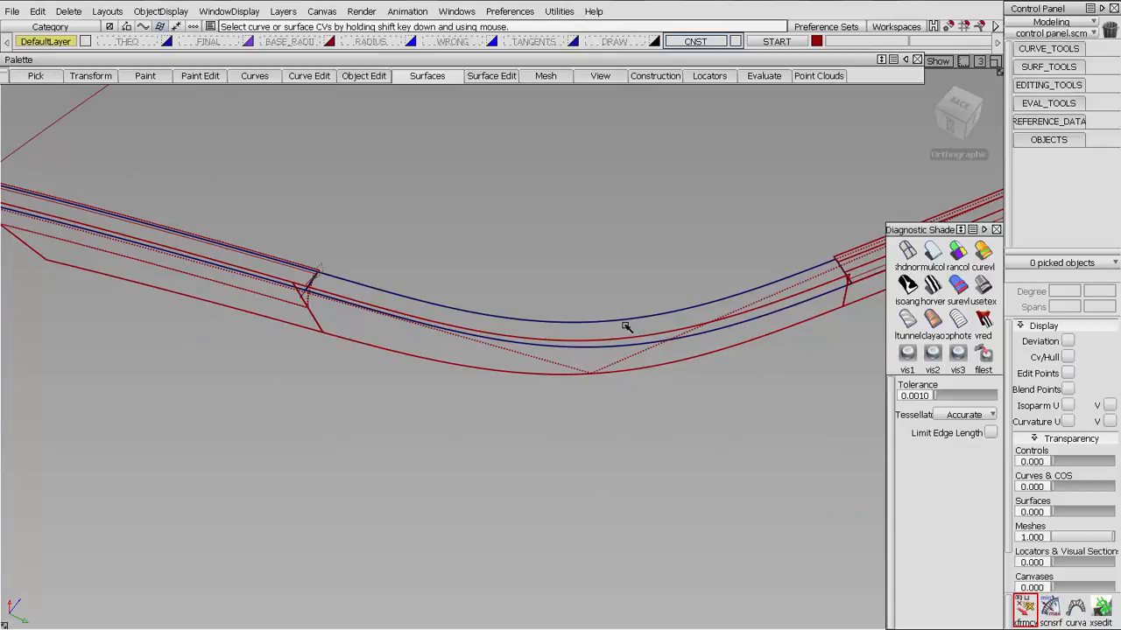
- Shade the upper and middle faces right of the corner and the matching face on its left with random colours, then clear the selection
key("shift+alt")
middle_click_drag(696, 350, 646, 368, "alt+shift")
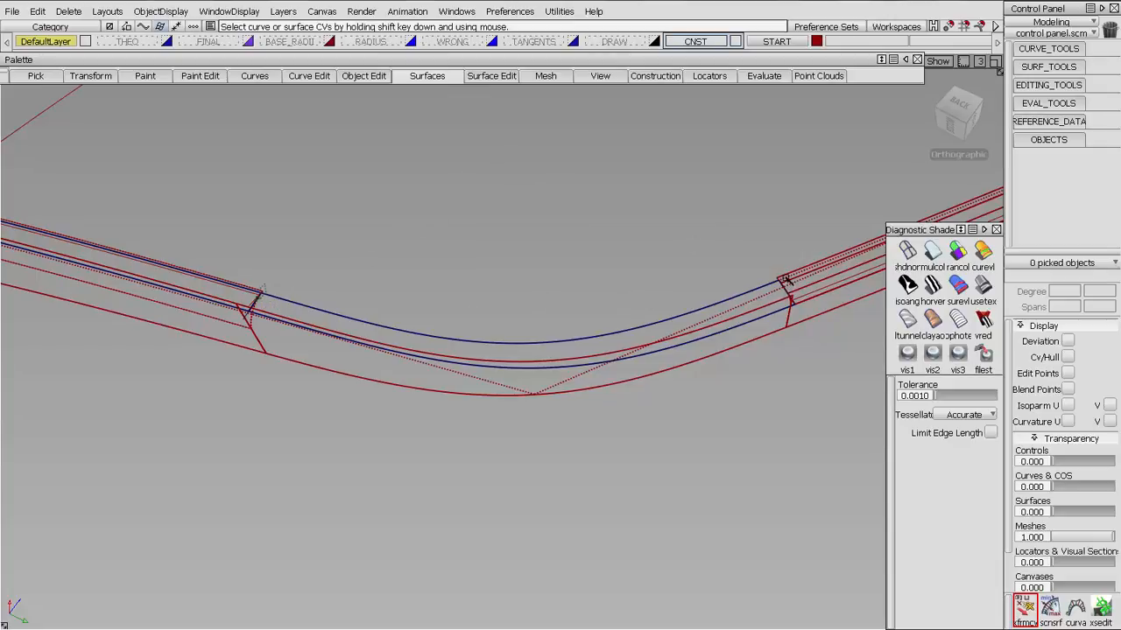
middle_click_drag(460, 375, 155, 441, "alt+shift")
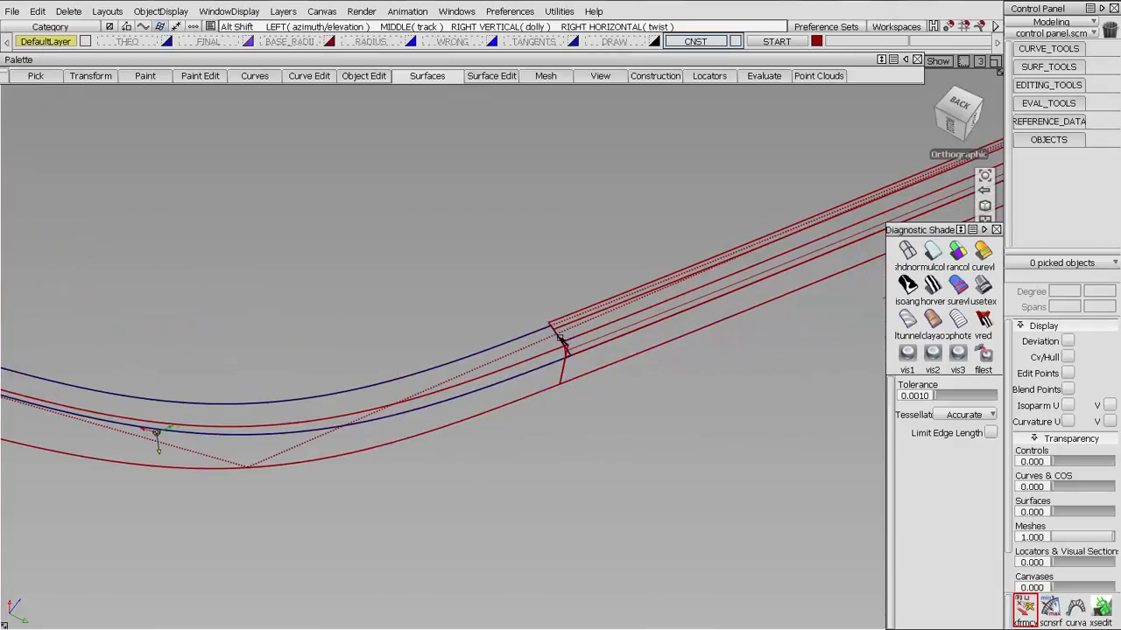
right_click_drag(583, 344, 599, 210, "alt+shift")
left_click_drag(686, 282, 677, 278, "ctrl+shift")
left_click(677, 278)
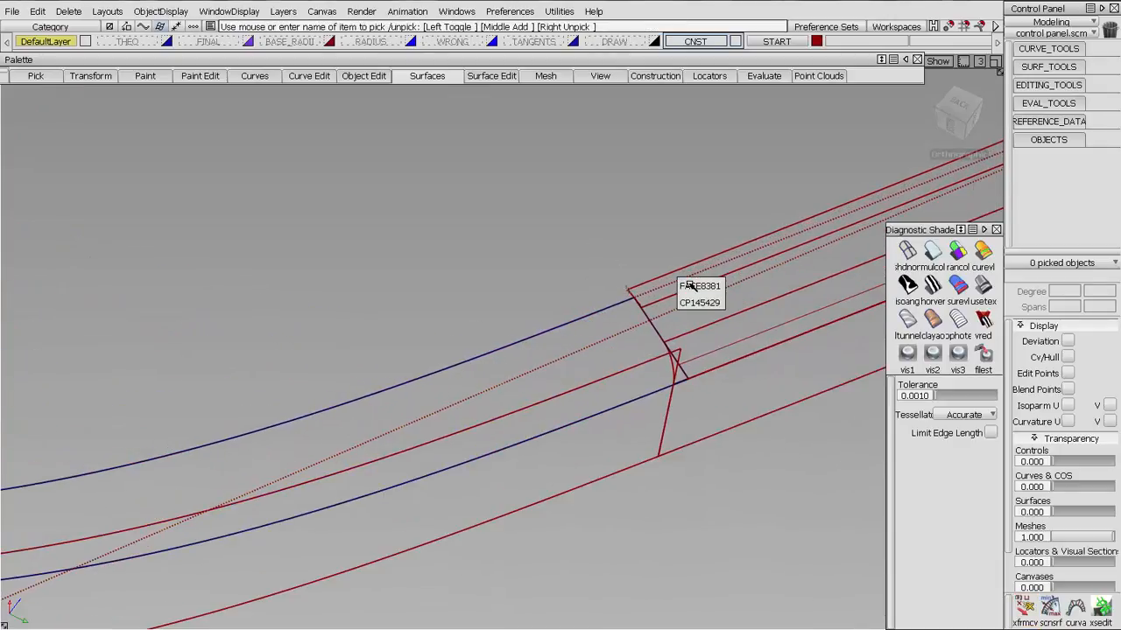
left_click(690, 302)
left_click(694, 368)
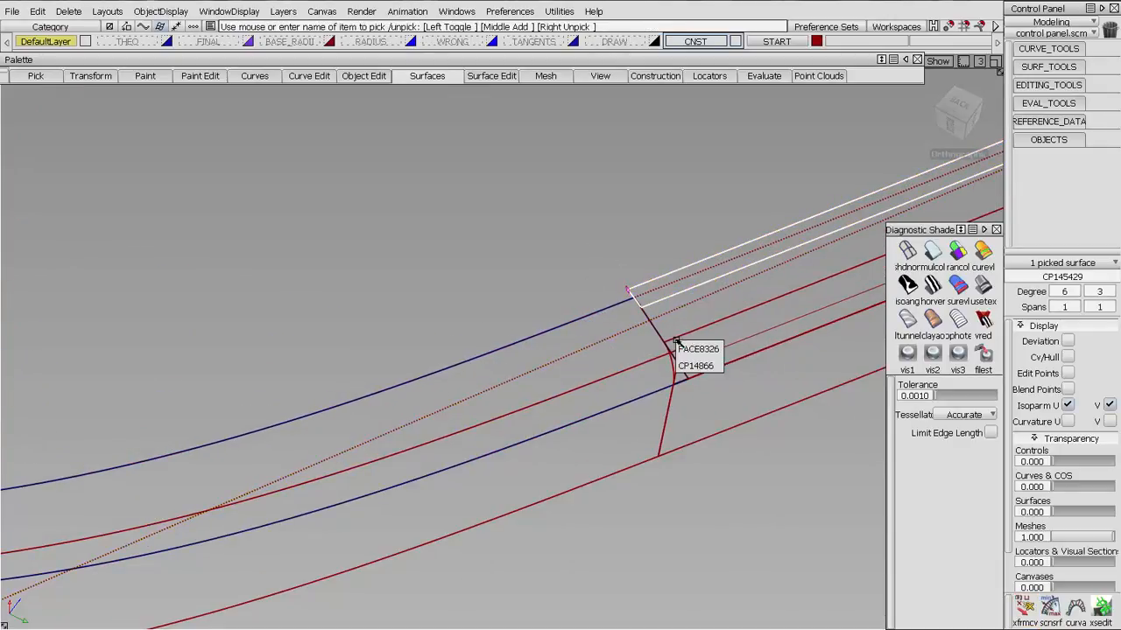
left_click(694, 368)
left_click_drag(500, 275, 393, 338, "alt+shift")
left_click(110, 320)
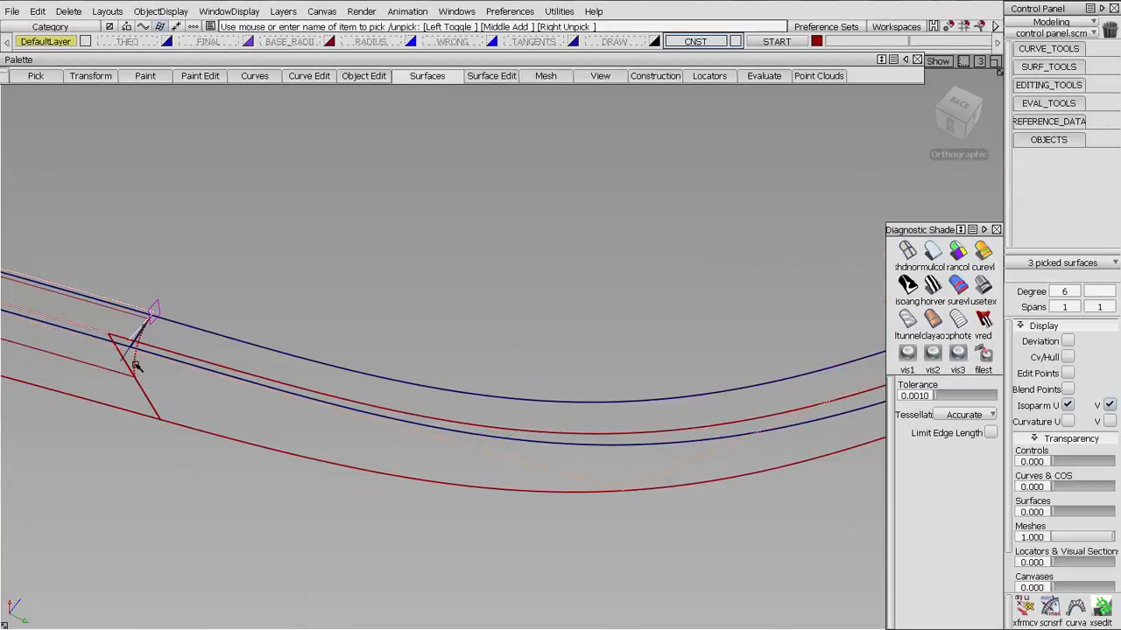
left_click(119, 323)
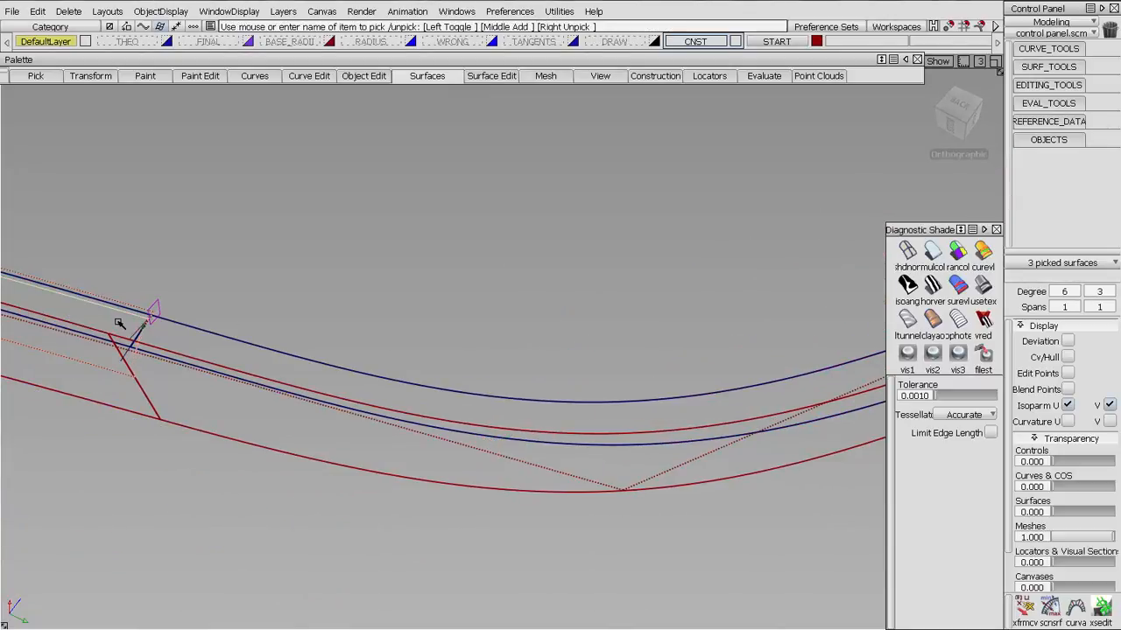
left_click(960, 250)
right_click_drag(515, 255, 505, 345, "alt+shift")
middle_click_drag(505, 345, 424, 295, "alt+shift")
left_click_drag(560, 405, 565, 334, "ctrl+shift")
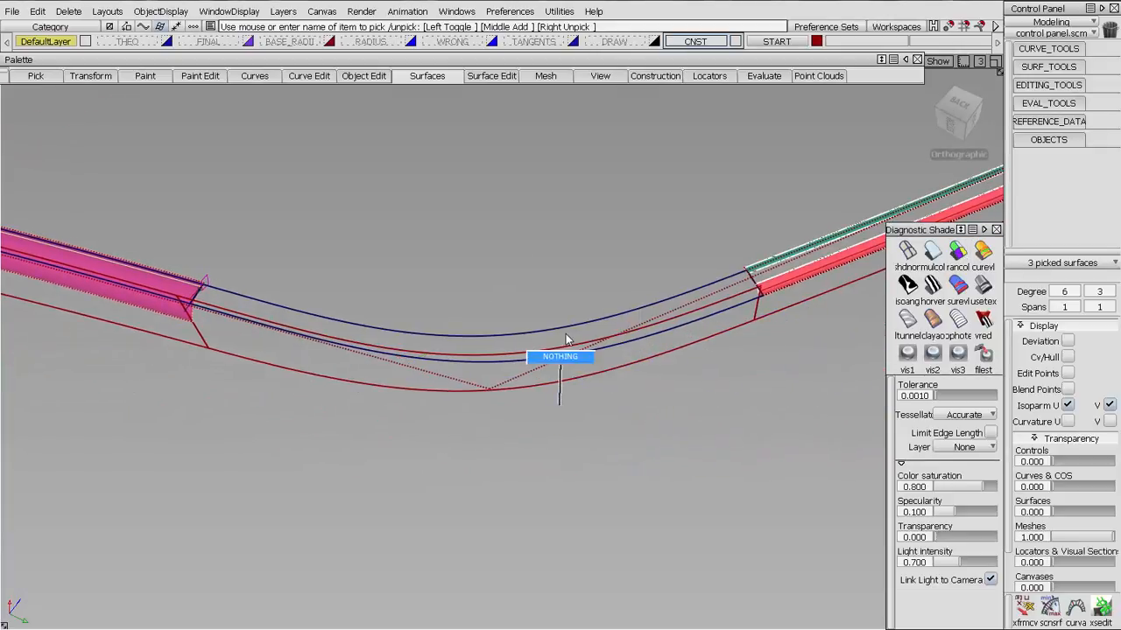
- Start a blend curve at the green face's lower corner beside the gap, with its constraint set to geometry direction
left_click(1056, 50)
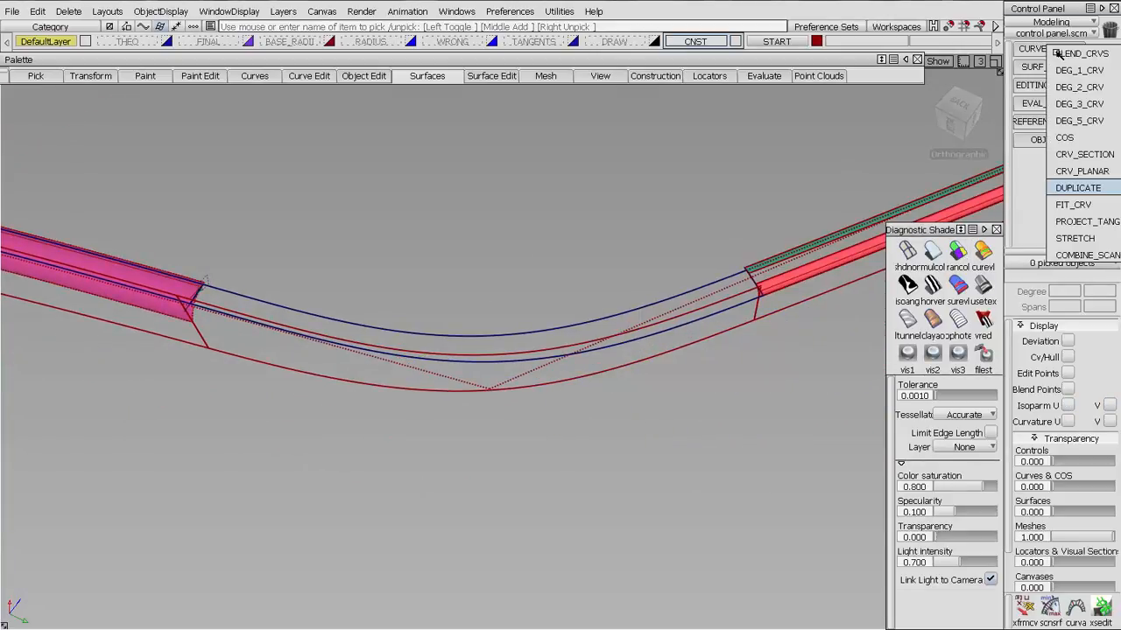
left_click(1060, 53)
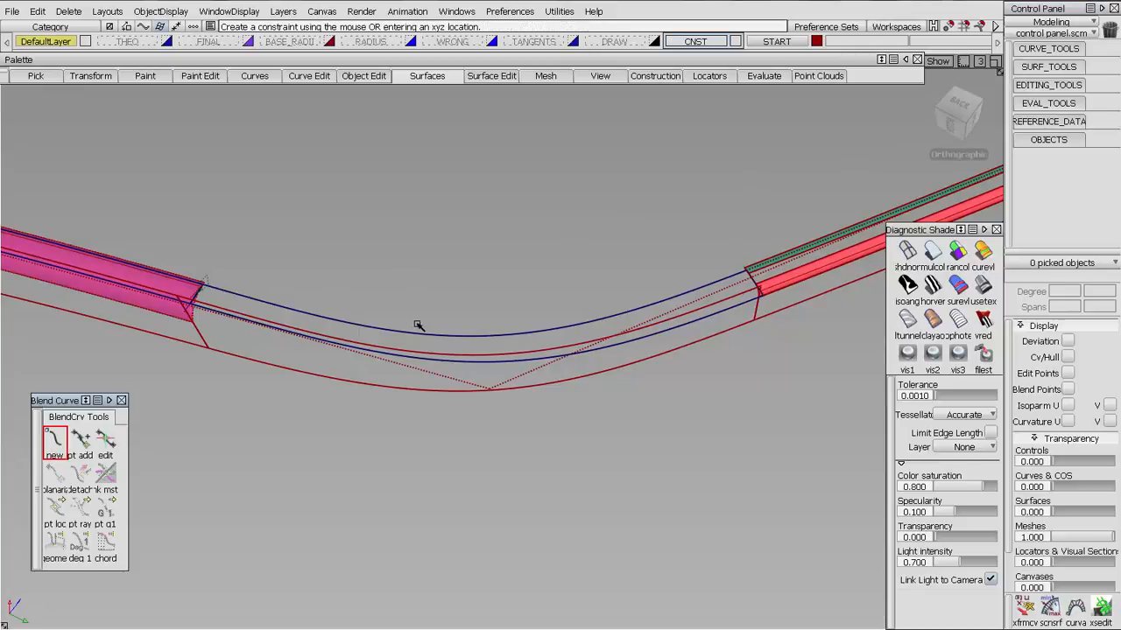
scroll(759, 280, "up", 6)
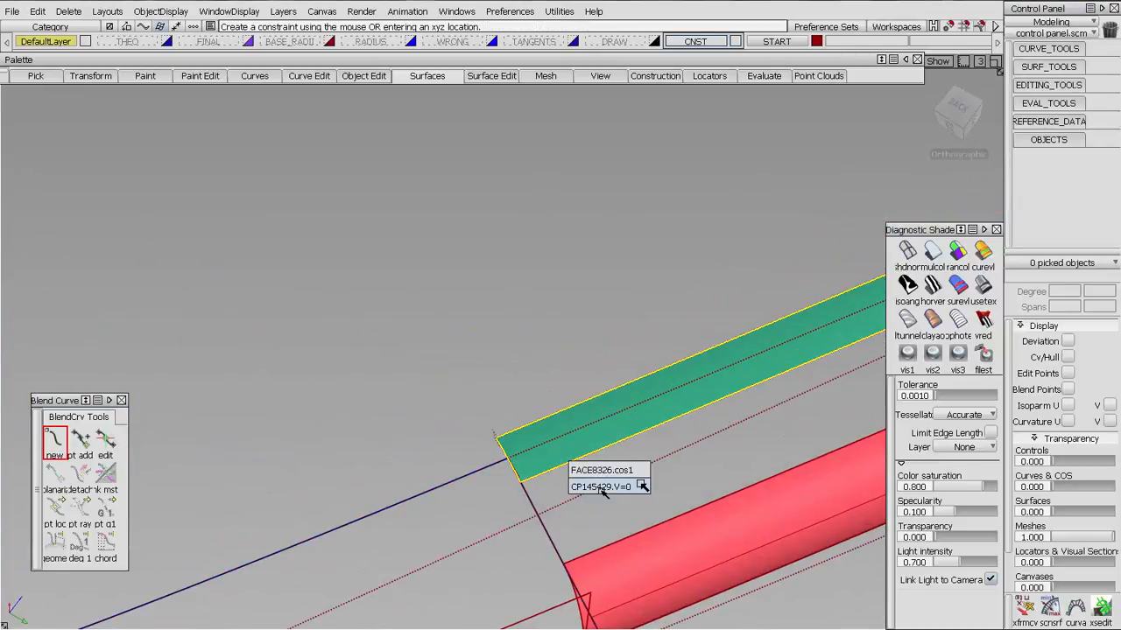
left_click_drag(569, 464, 412, 538)
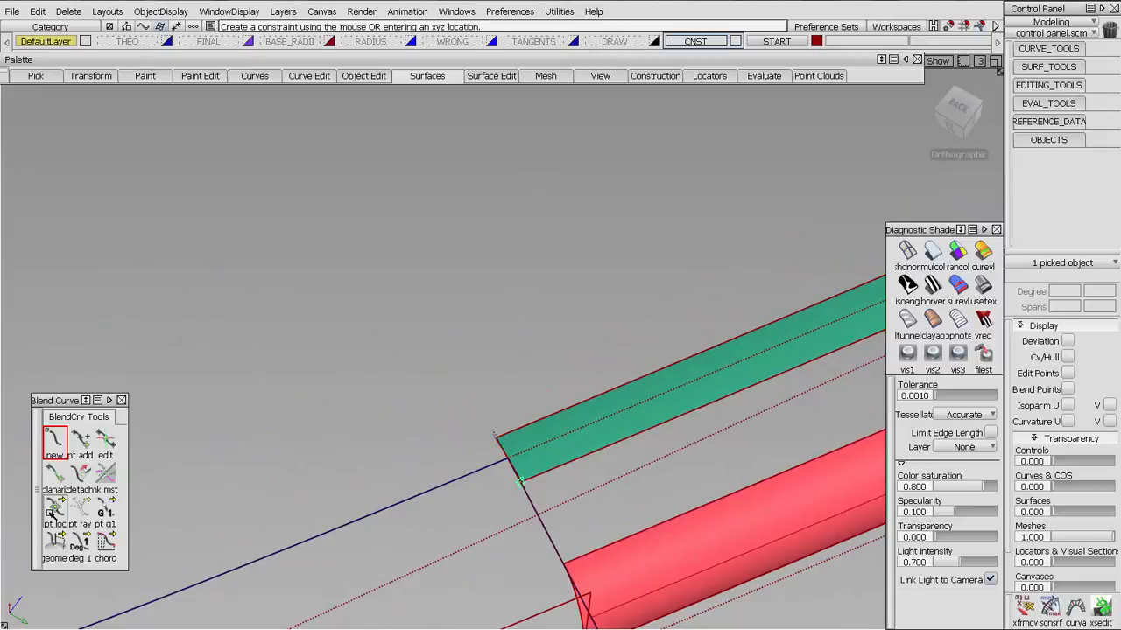
left_click_drag(52, 508, 101, 509)
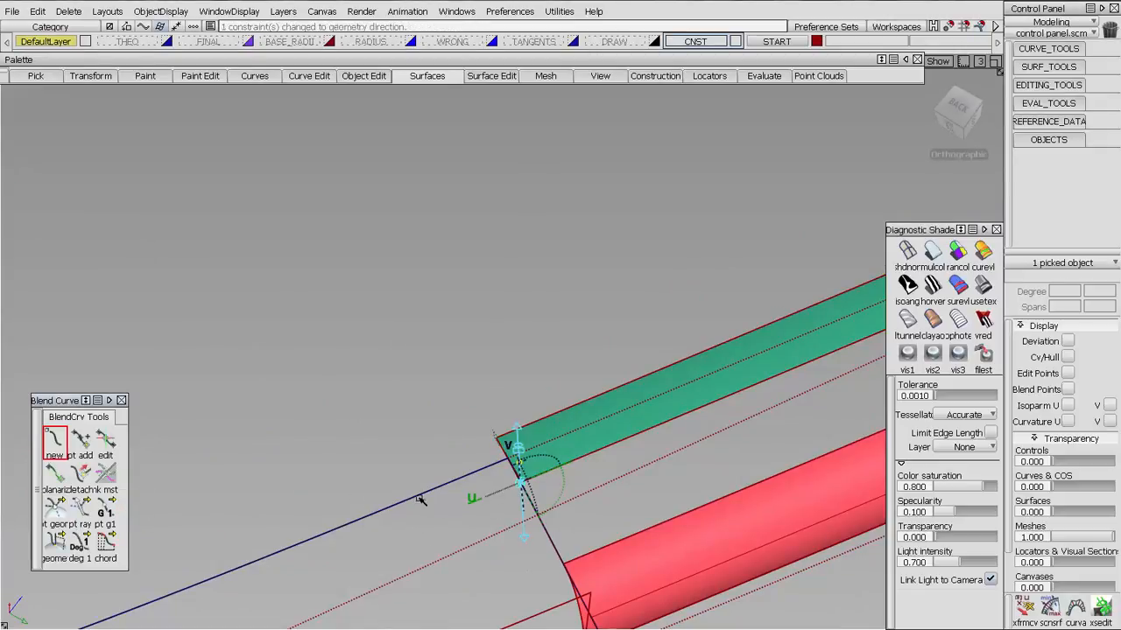
- End the blend curve at the pink face's upper edge endpoint beside the gap, following the edge direction
left_click_drag(471, 376, 394, 342, "alt+shift")
left_click(336, 289)
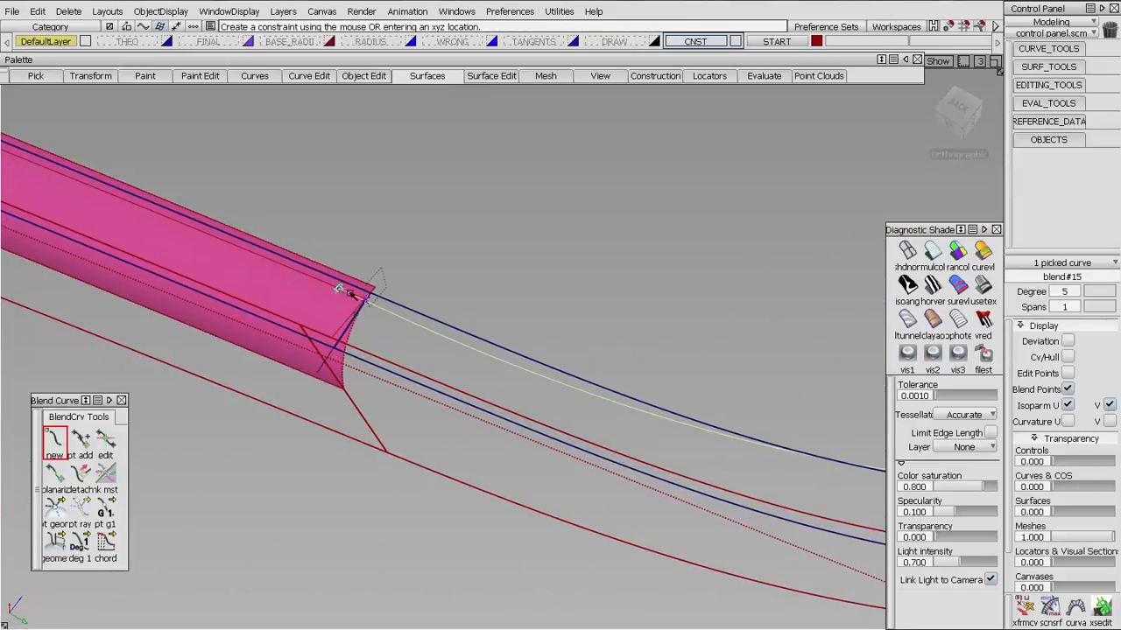
left_click_drag(350, 294, 396, 314)
left_click(365, 300)
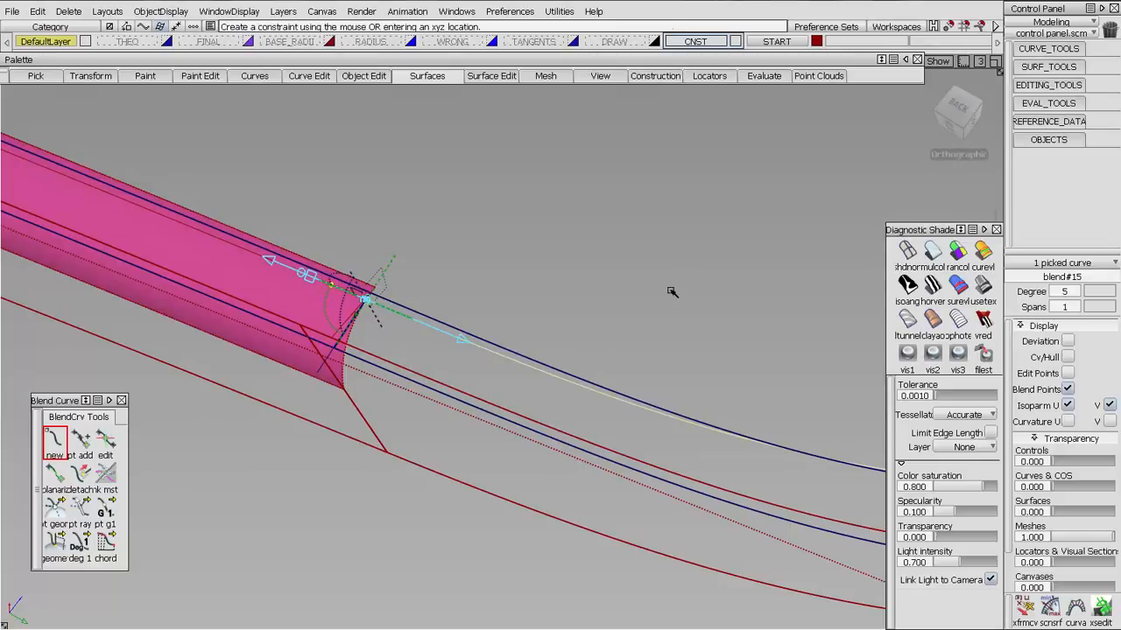
right_click_drag(672, 291, 1112, 394, "alt+shift")
middle_click_drag(1112, 394, 1033, 355, "alt+shift")
- Display the blend curve's CVs and hull, and lengthen the tangents at both of its ends together
left_click(1067, 357)
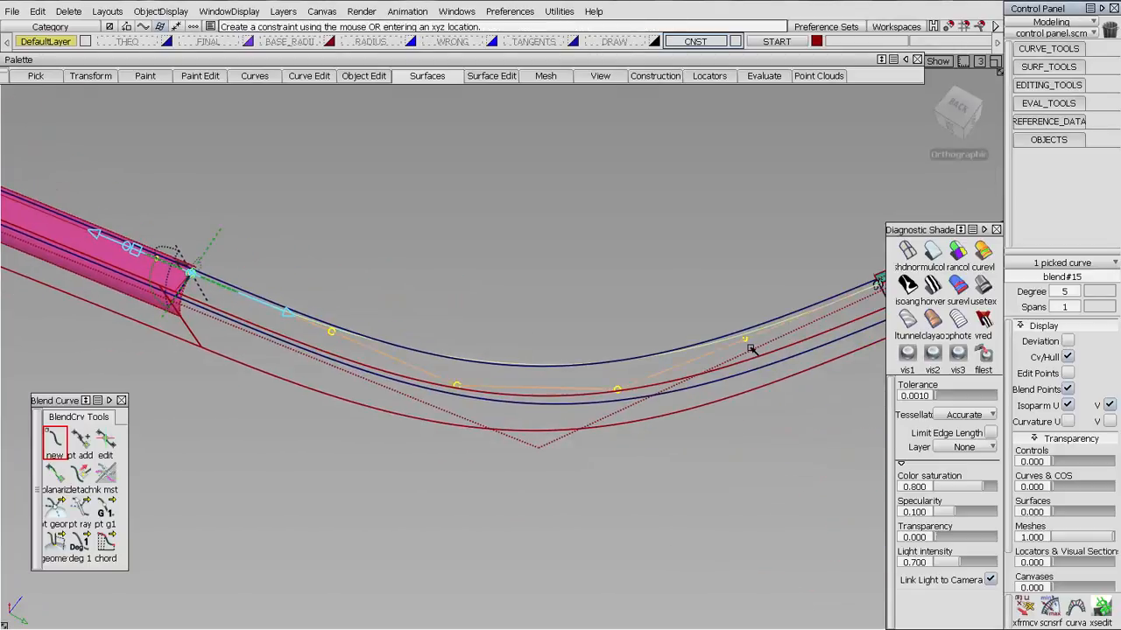
middle_click_drag(696, 383, 625, 408, "alt+shift")
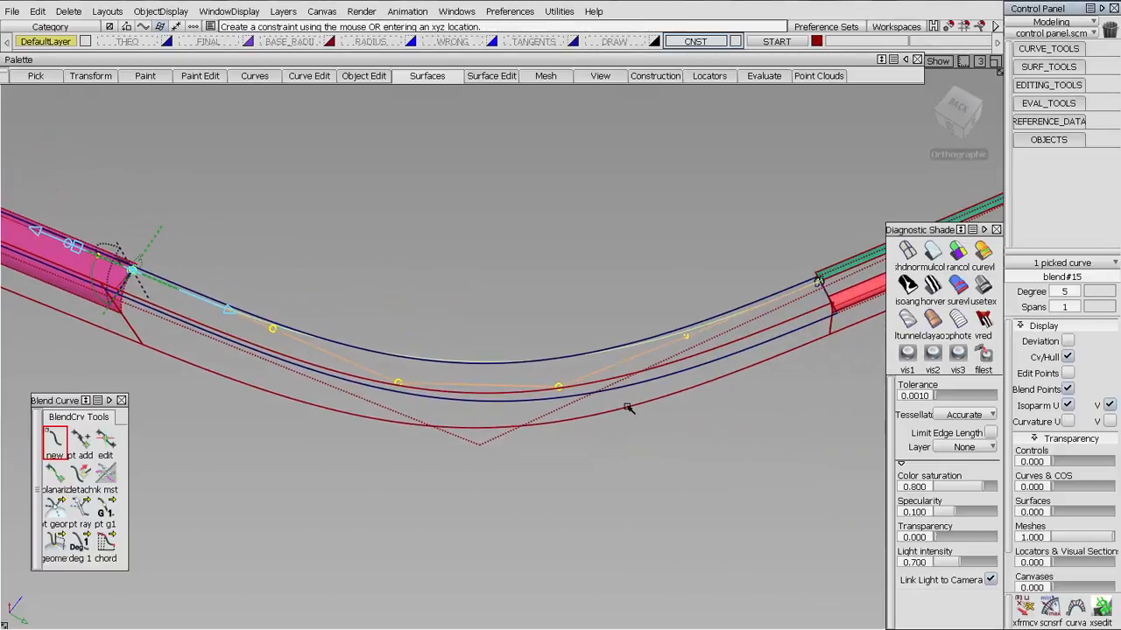
left_click(104, 451)
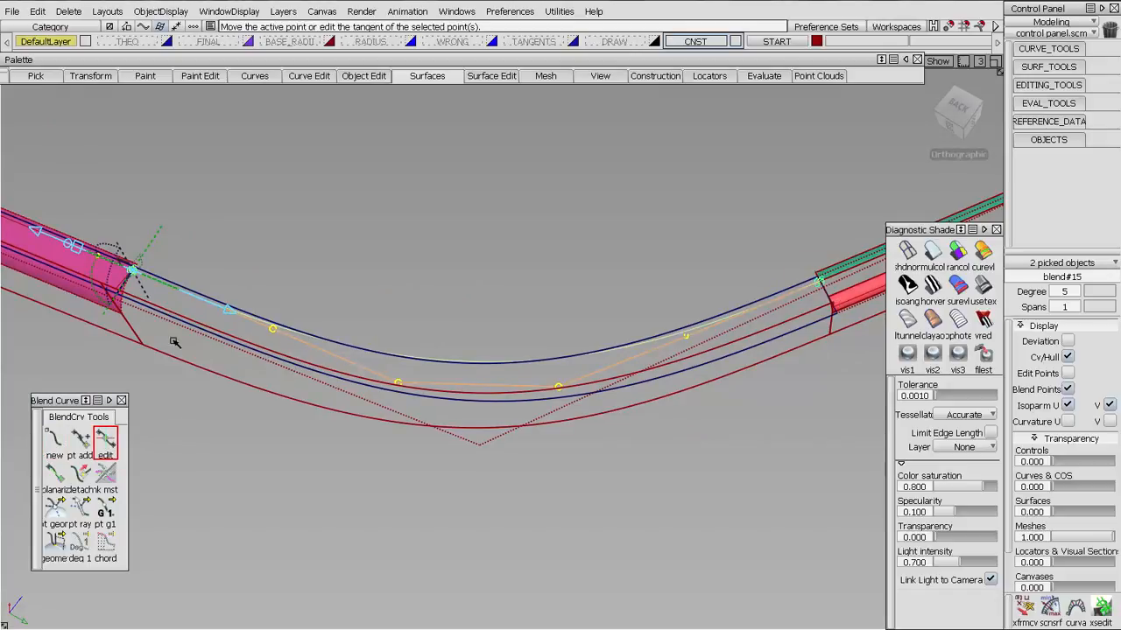
left_click_drag(77, 249, 158, 249)
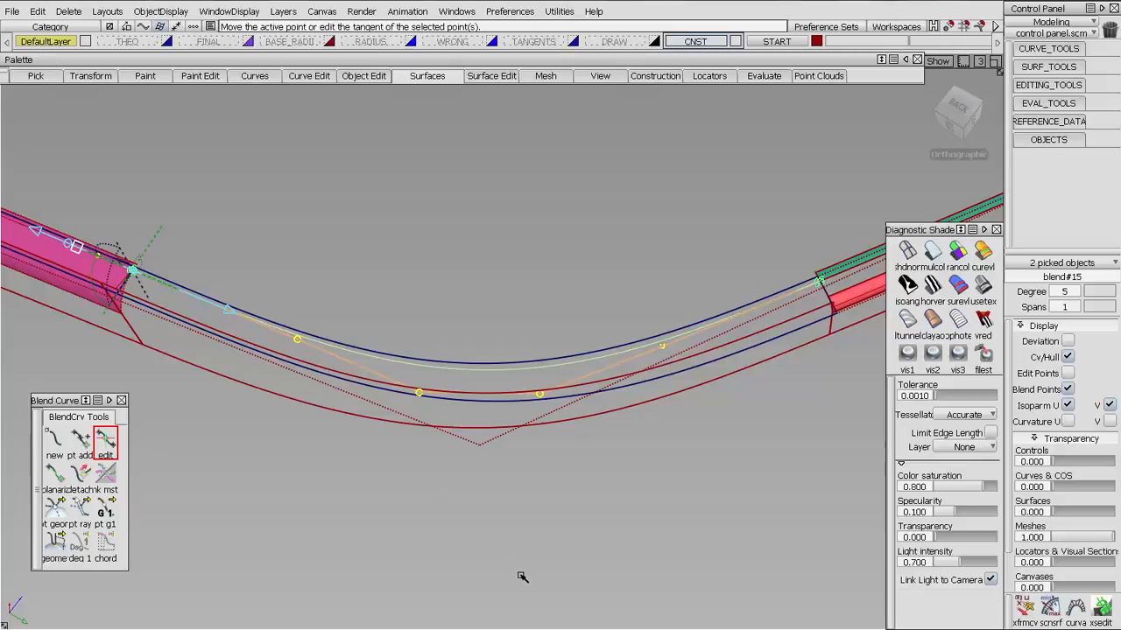
left_click(538, 439)
- Create a second blend curve from the same pink face corner to the red face's upper corner, using geometry direction at the start
left_click(55, 440)
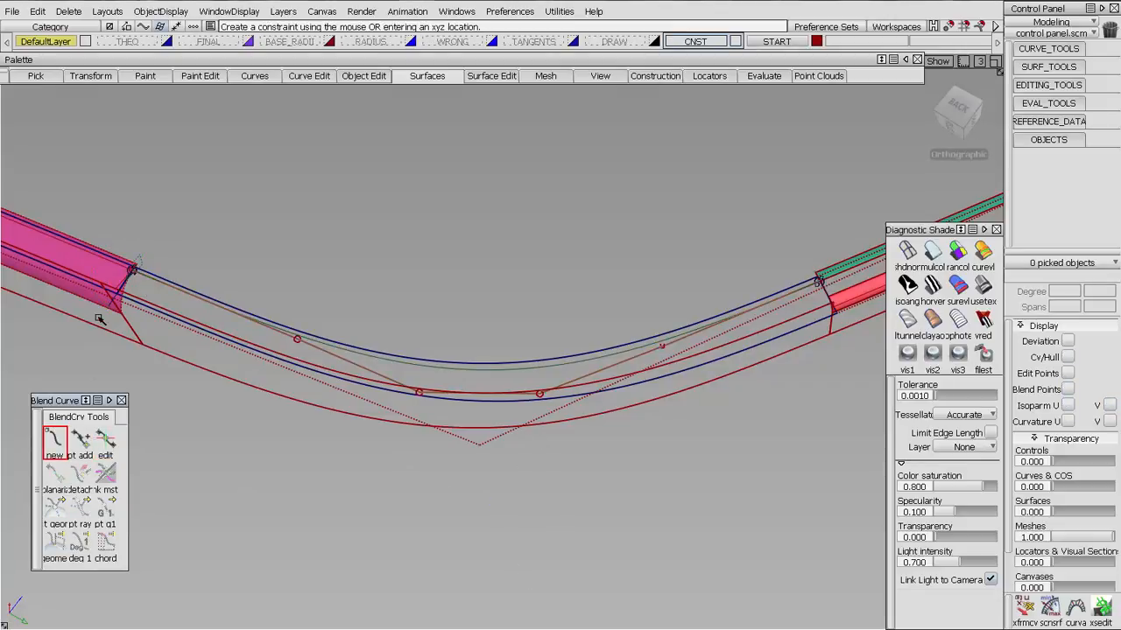
left_click(105, 261)
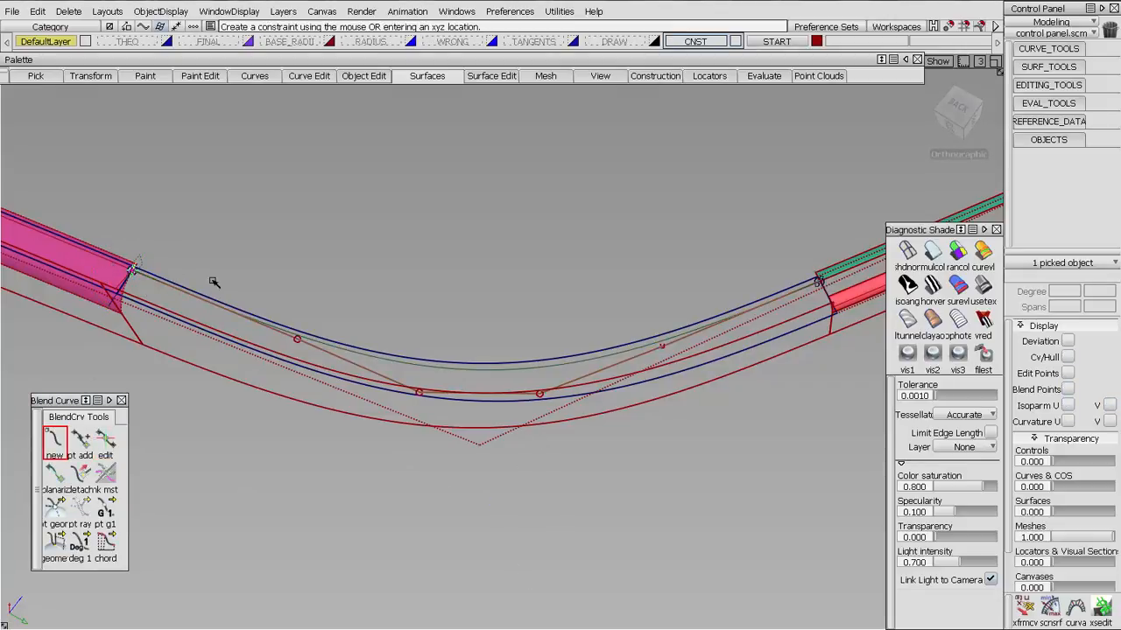
left_click(58, 509)
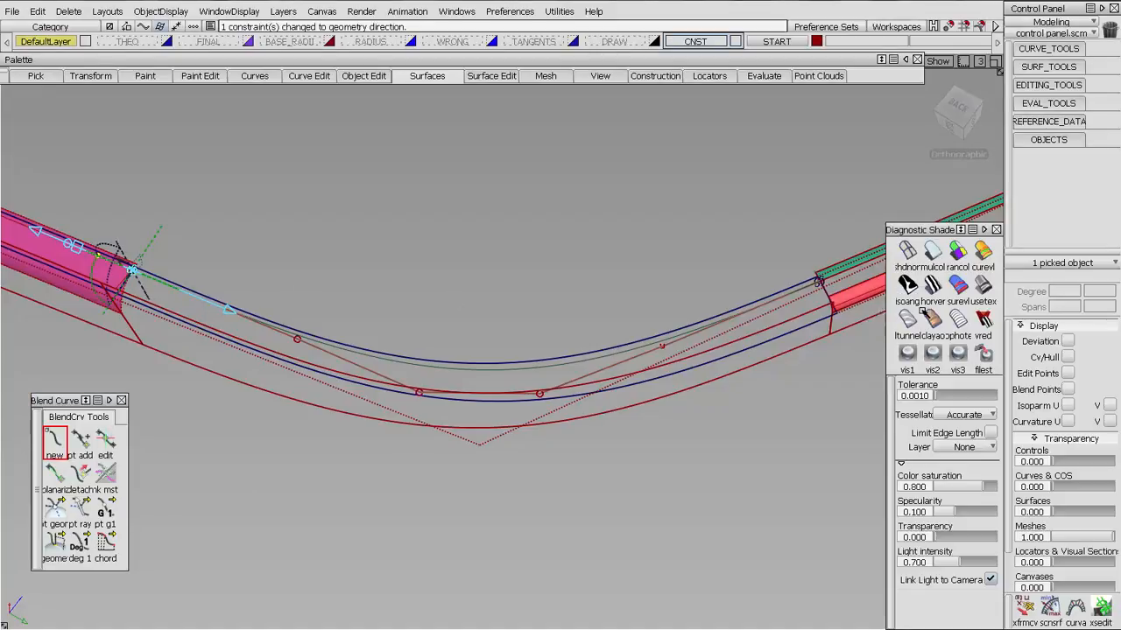
left_click(832, 329)
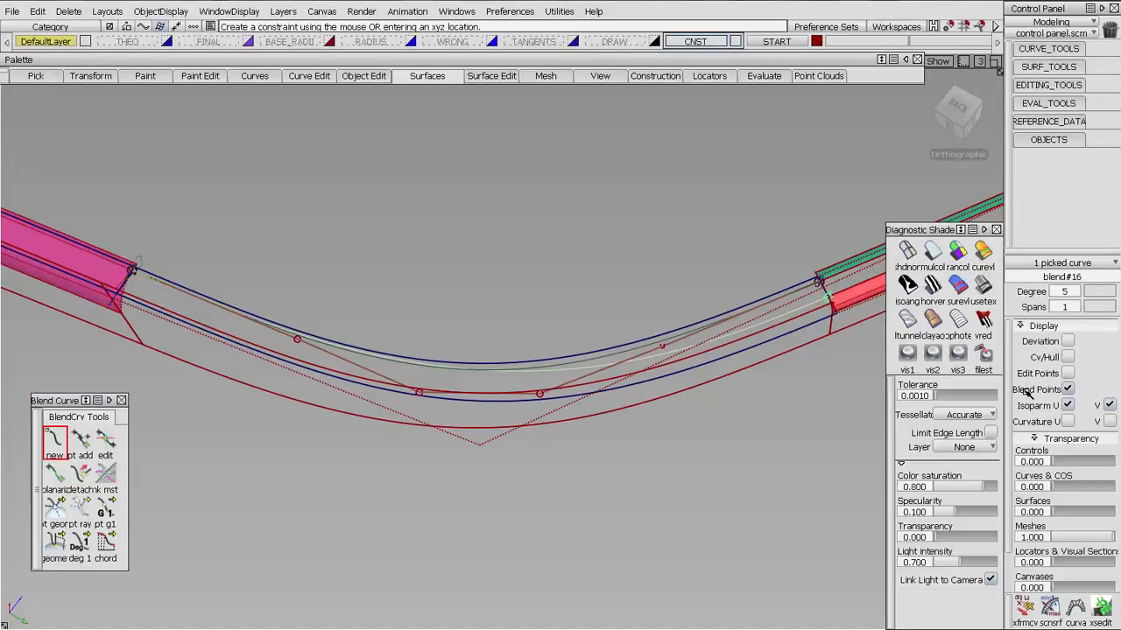
- Display the second blend curve's CVs and lengthen both end tangents together until its hull lines up with the first curve's CVs
left_click(1068, 357)
left_click(105, 441)
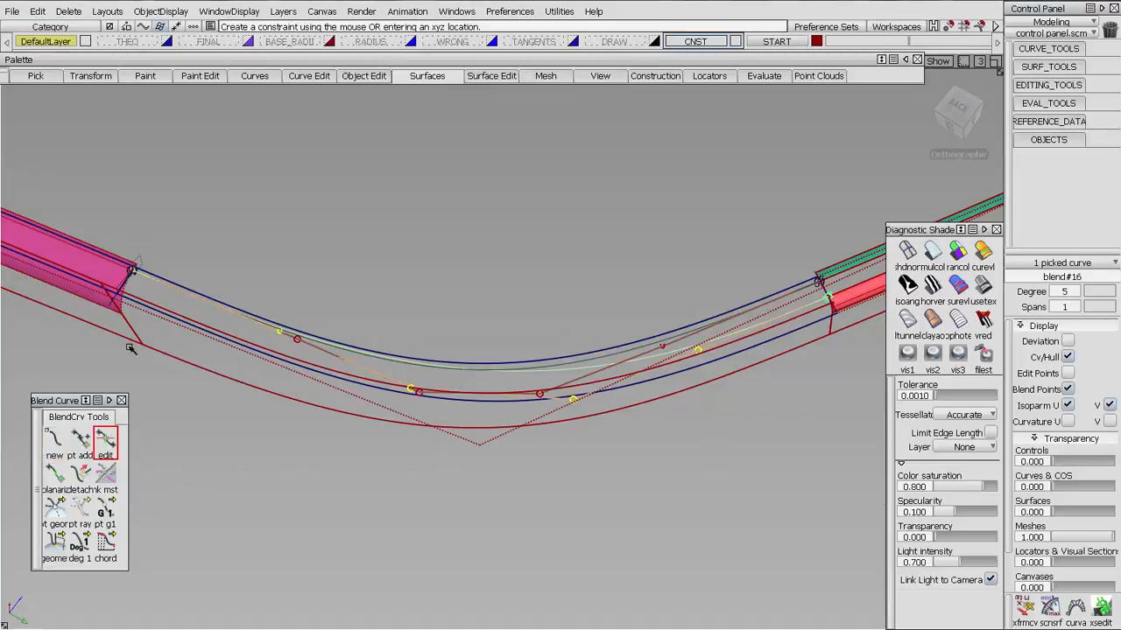
left_click(131, 270)
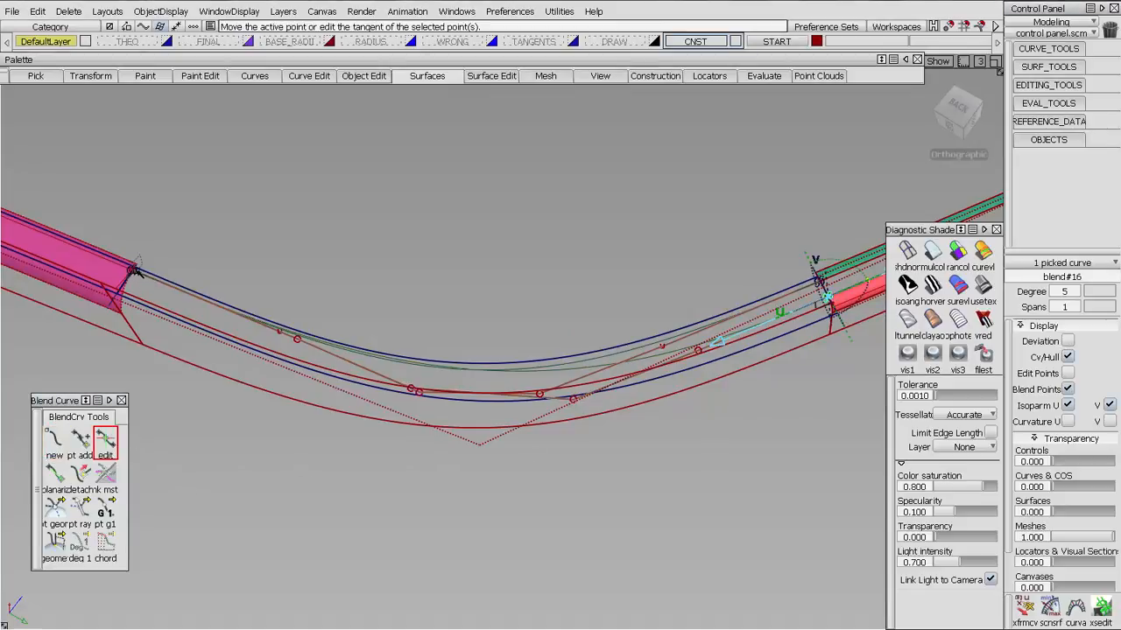
left_click(131, 270)
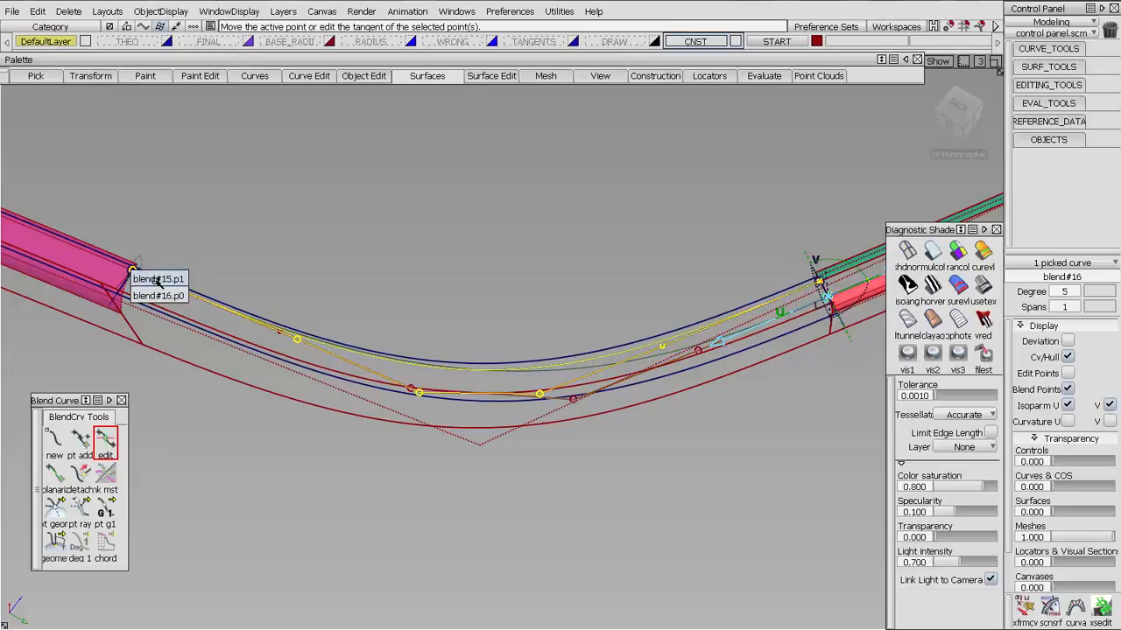
left_click(158, 279)
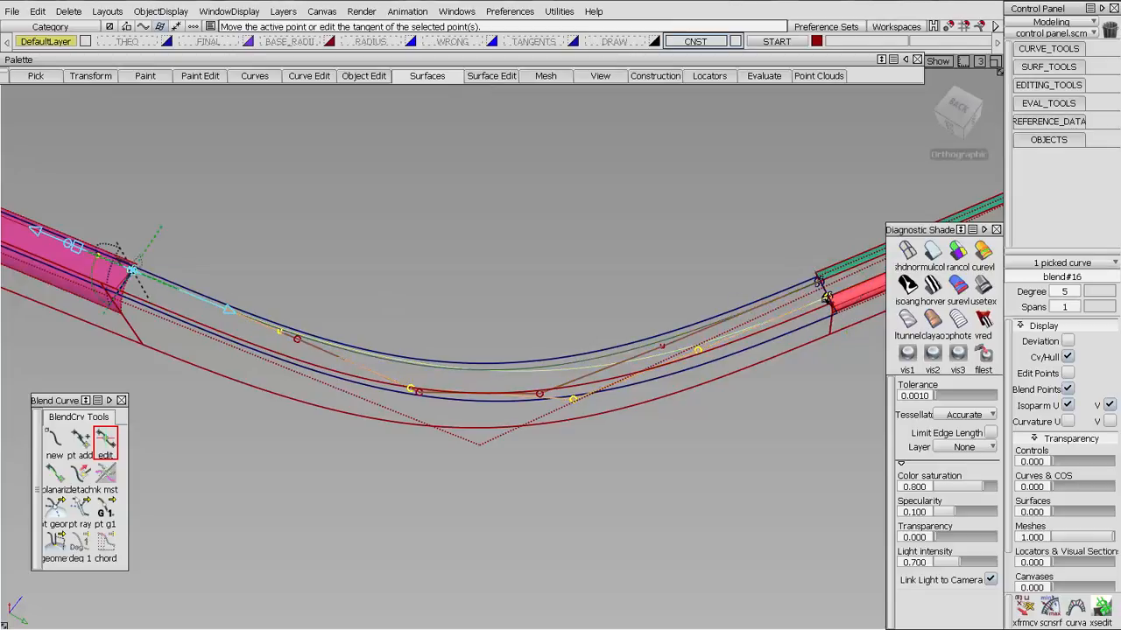
left_click(828, 297)
left_click_drag(73, 257, 140, 251)
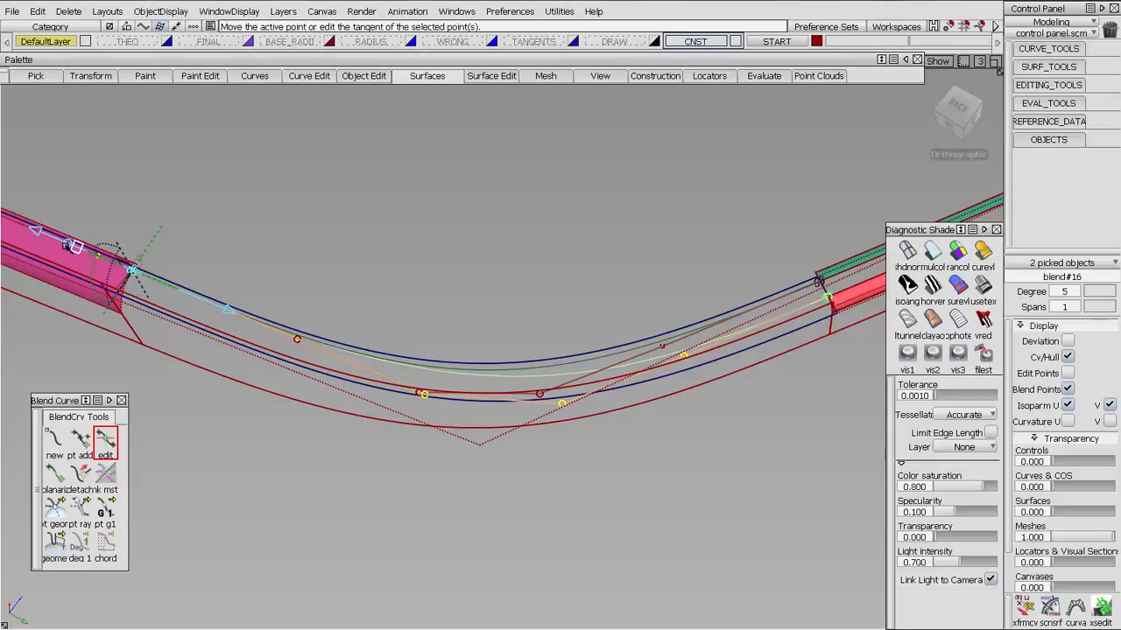
left_click_drag(69, 245, 138, 250)
left_click(623, 454)
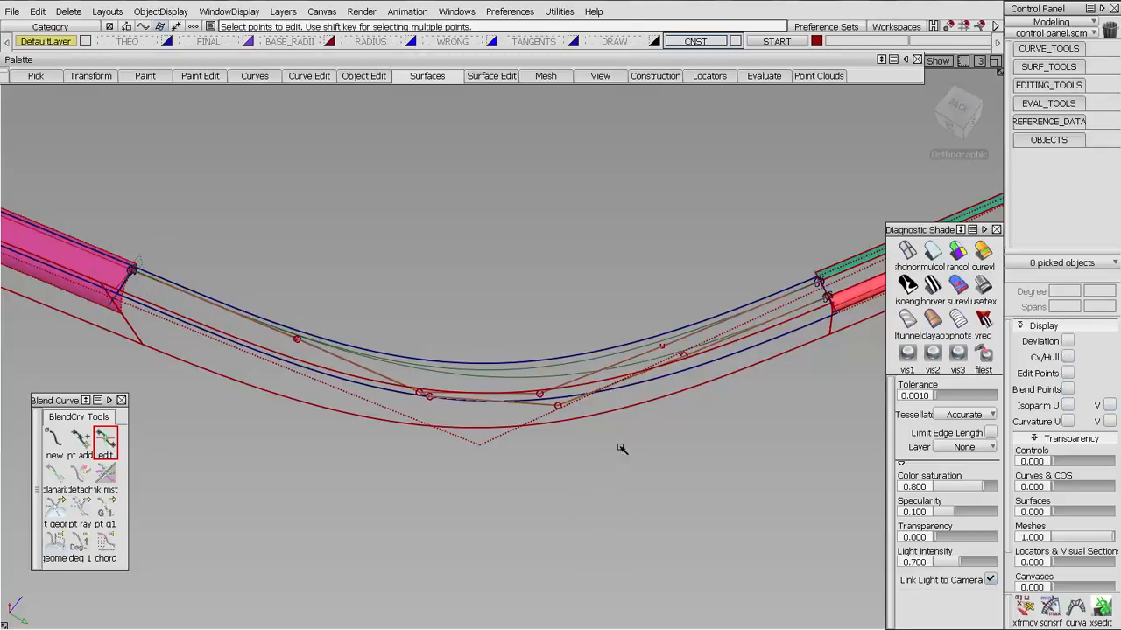
- Isolate the two blend curves and the corner blend surface by hiding all unselected objects
left_click_drag(620, 448, 624, 427, "alt+shift")
right_click_drag(621, 466, 544, 438, "alt+shift")
left_click(559, 362)
left_click(466, 376)
left_click(479, 387)
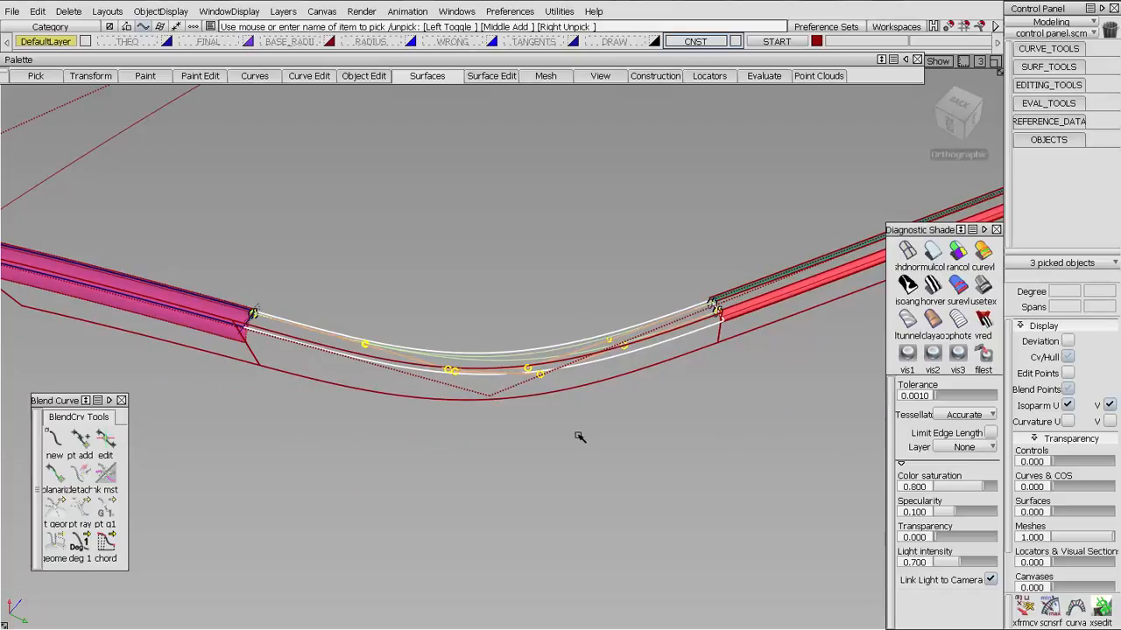
left_click(180, 11)
left_click(173, 97)
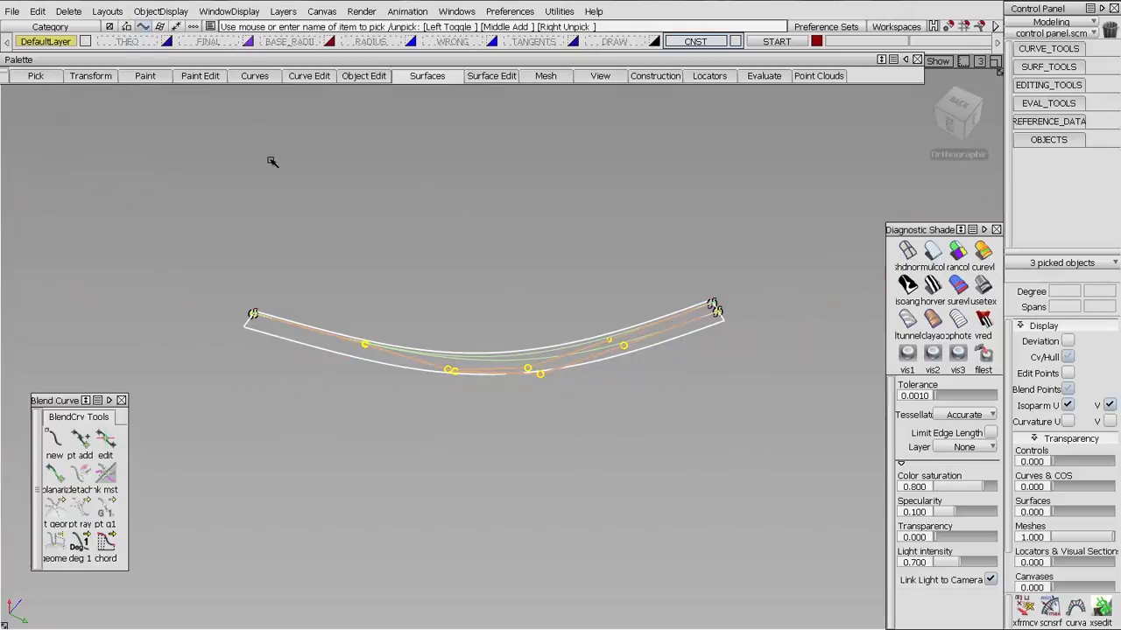
- Display the CVs and hulls of the blend surface and both blend curves, with the curves' blend points turned off
right_click_drag(477, 255, 481, 281, "ctrl+shift")
left_click_drag(553, 358, 555, 442, "ctrl+shift")
left_click(473, 341)
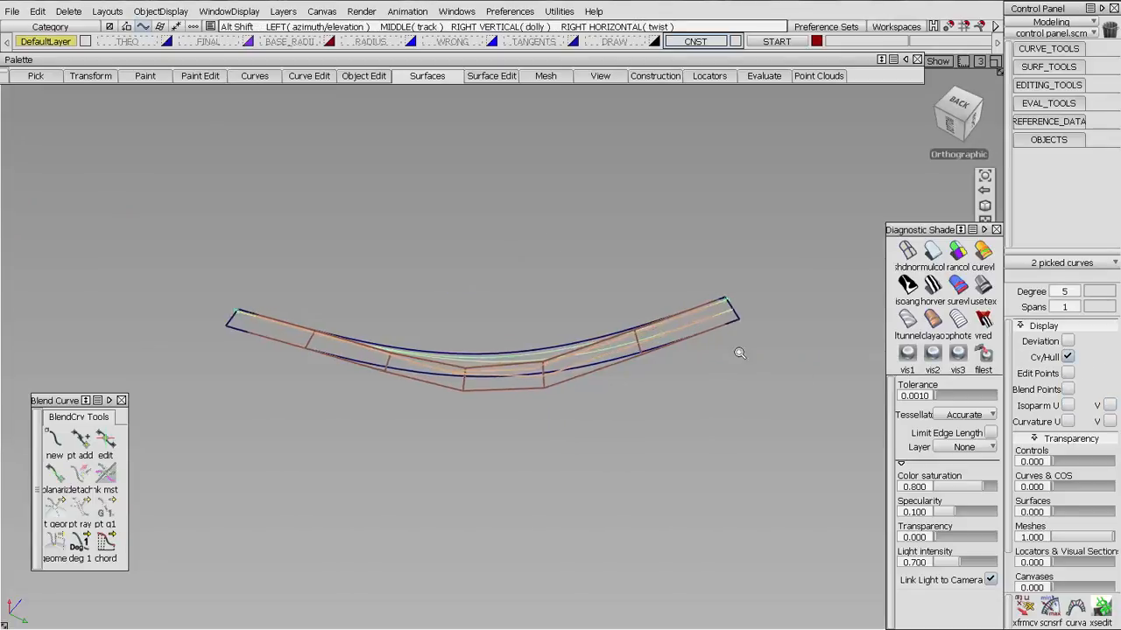
left_click(1068, 357)
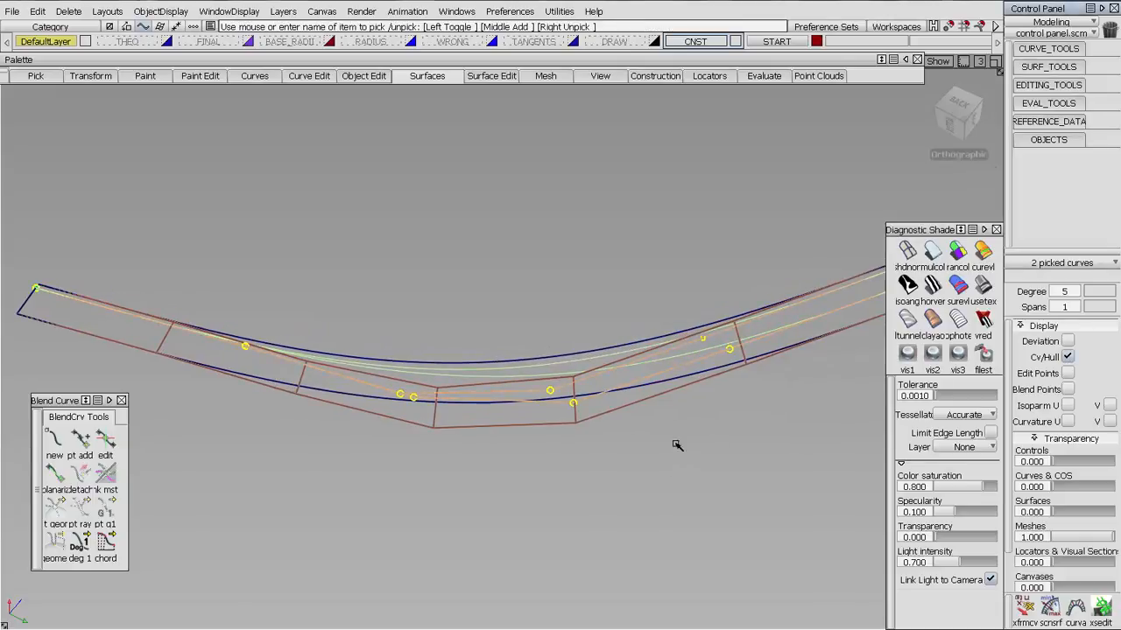
- Compare the blend surface's hull with the two blend curves' hulls, picking the surface to highlight its CV rows
left_click(421, 348)
left_click(496, 385)
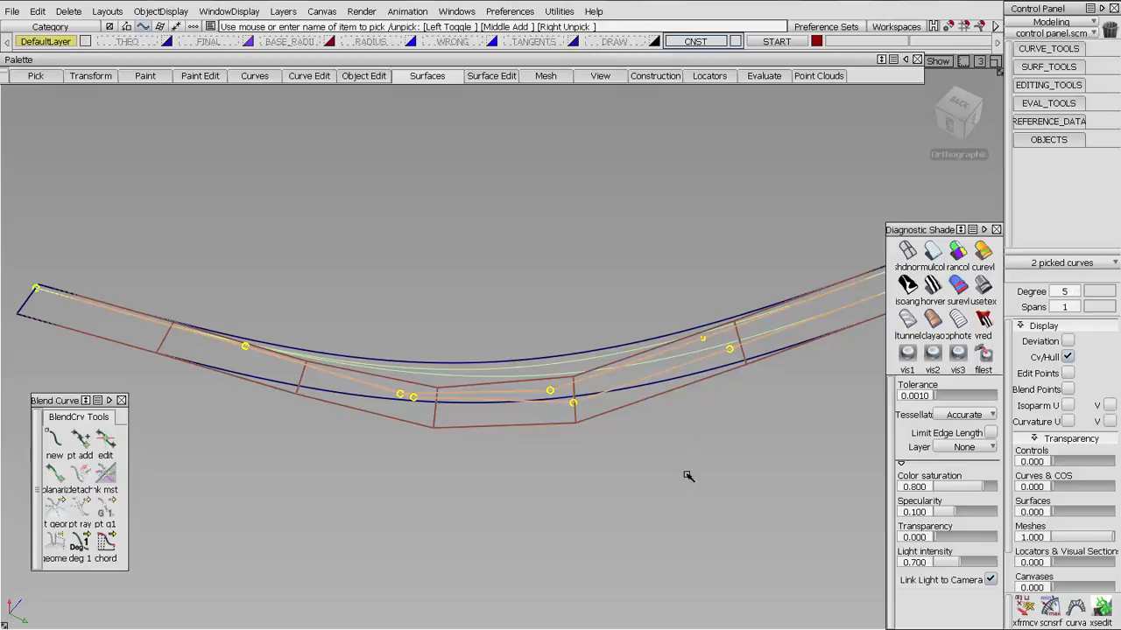
left_click(674, 419)
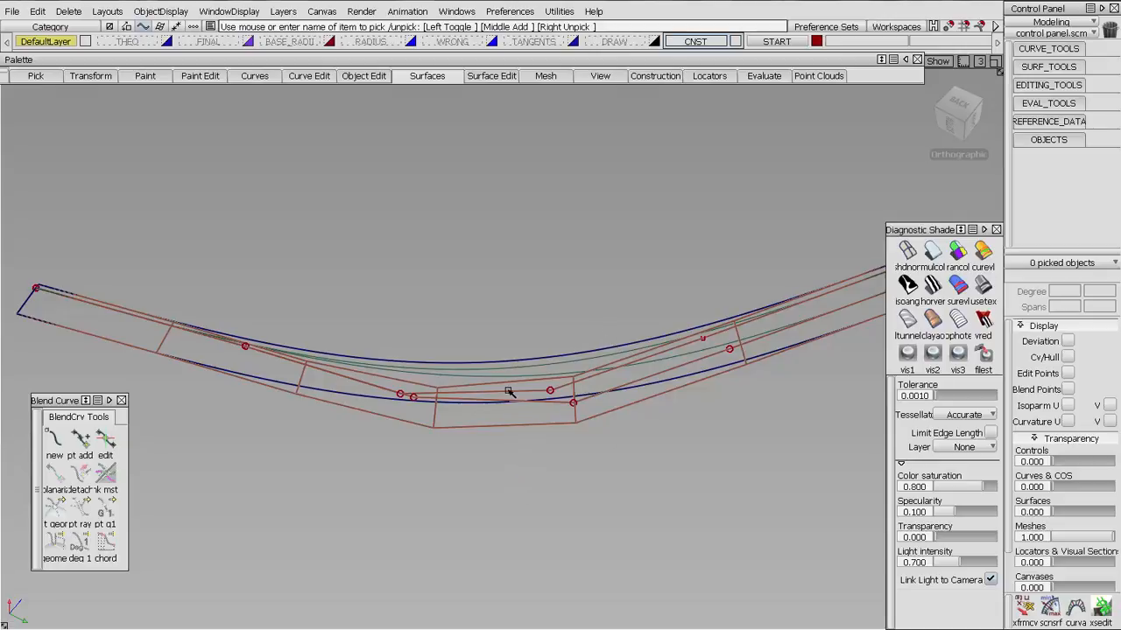
left_click(573, 392)
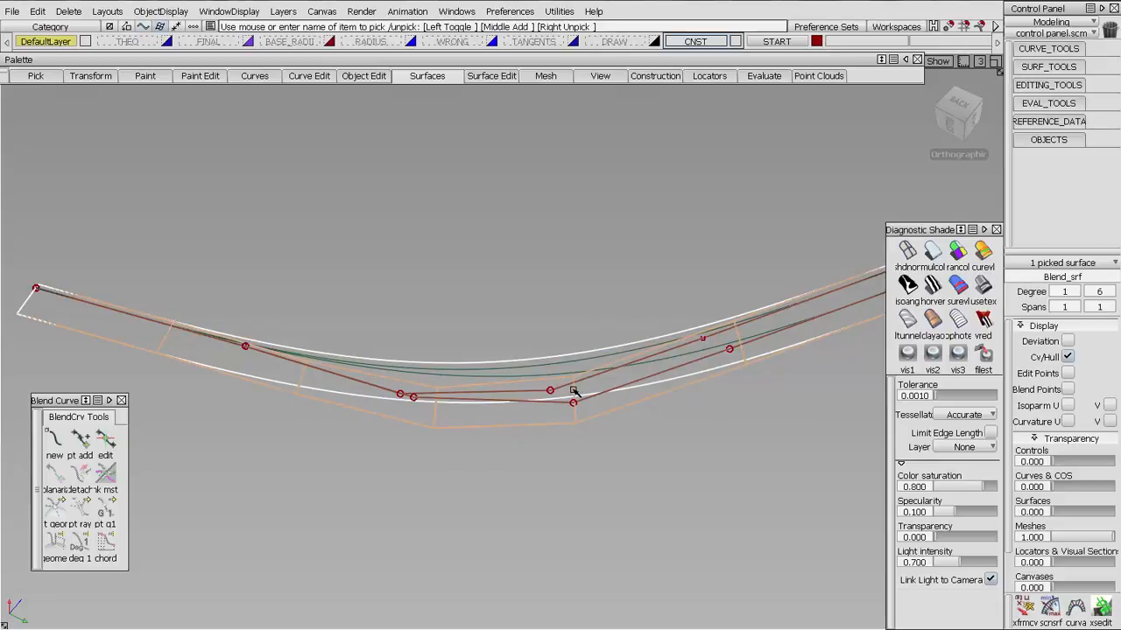
- Pick the corner blend surface and lower its lengthwise degree to 5
key("ctrl+v")
right_click_drag(596, 234, 555, 236, "ctrl+shift")
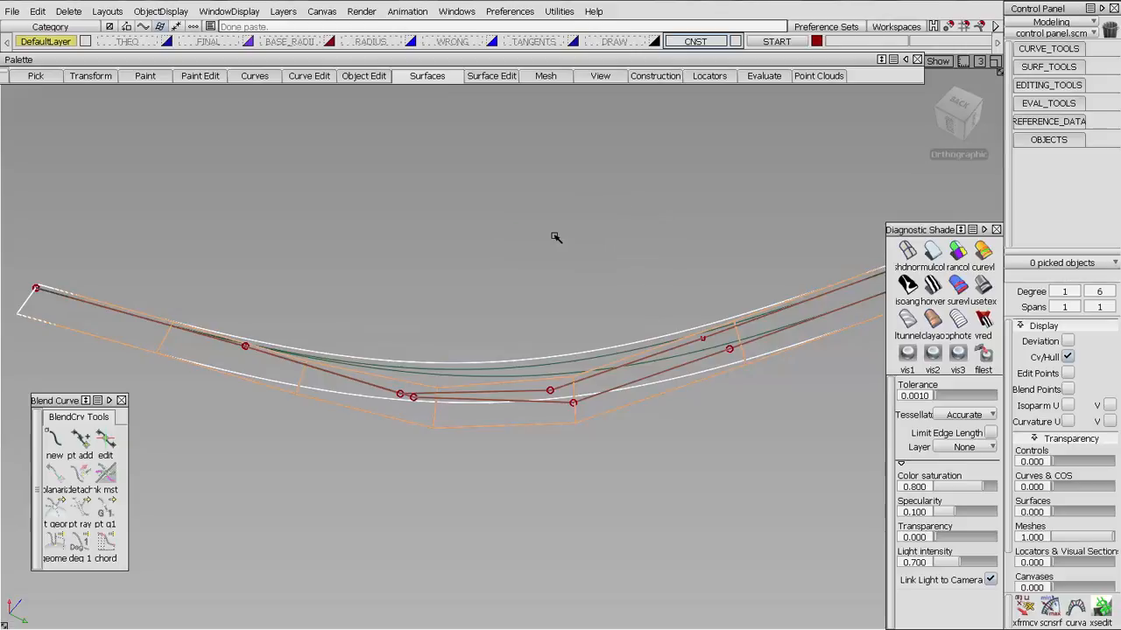
left_click(479, 392)
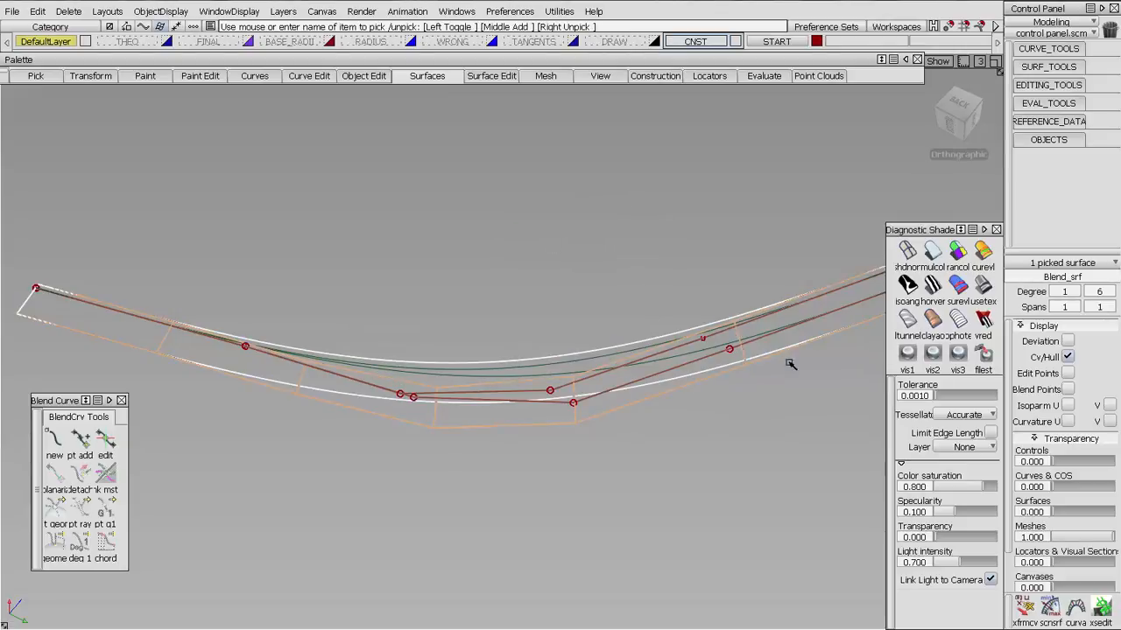
left_click(1108, 294)
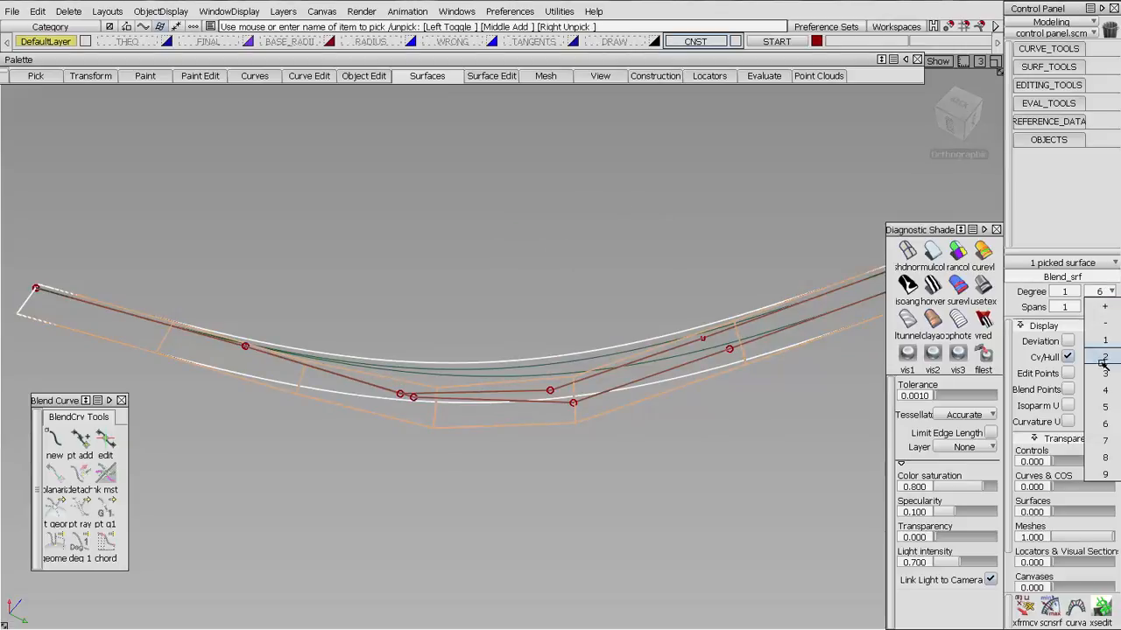
left_click(1110, 404)
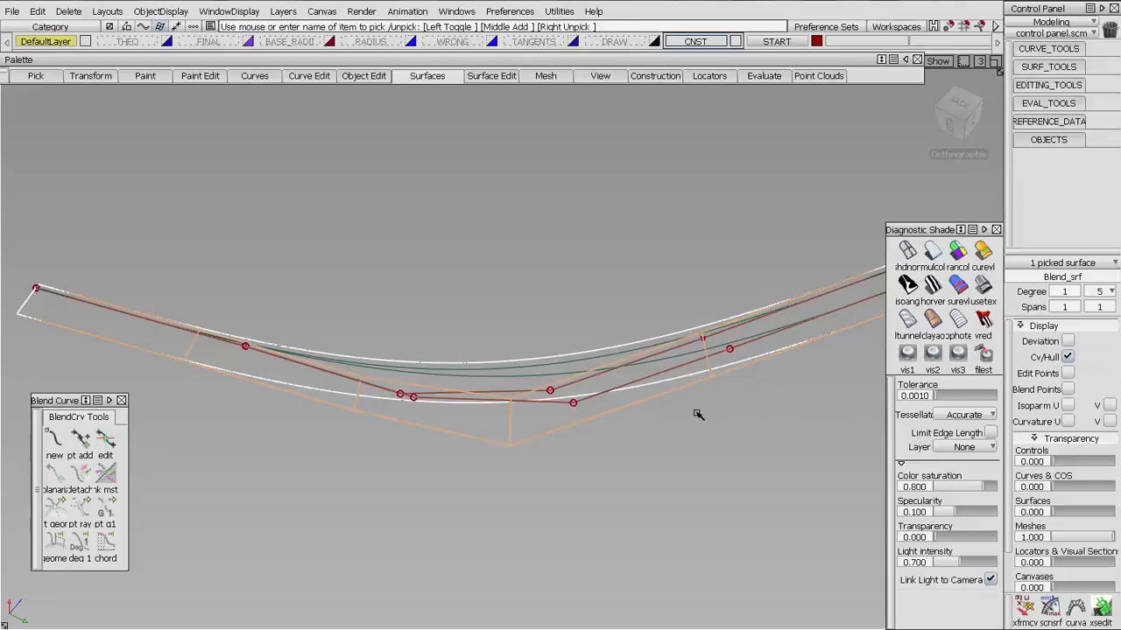
- Adjust both blend curves' tangents together at their shared end until their CVs line up with the surface's CV rows
left_click(329, 496)
left_click(99, 432)
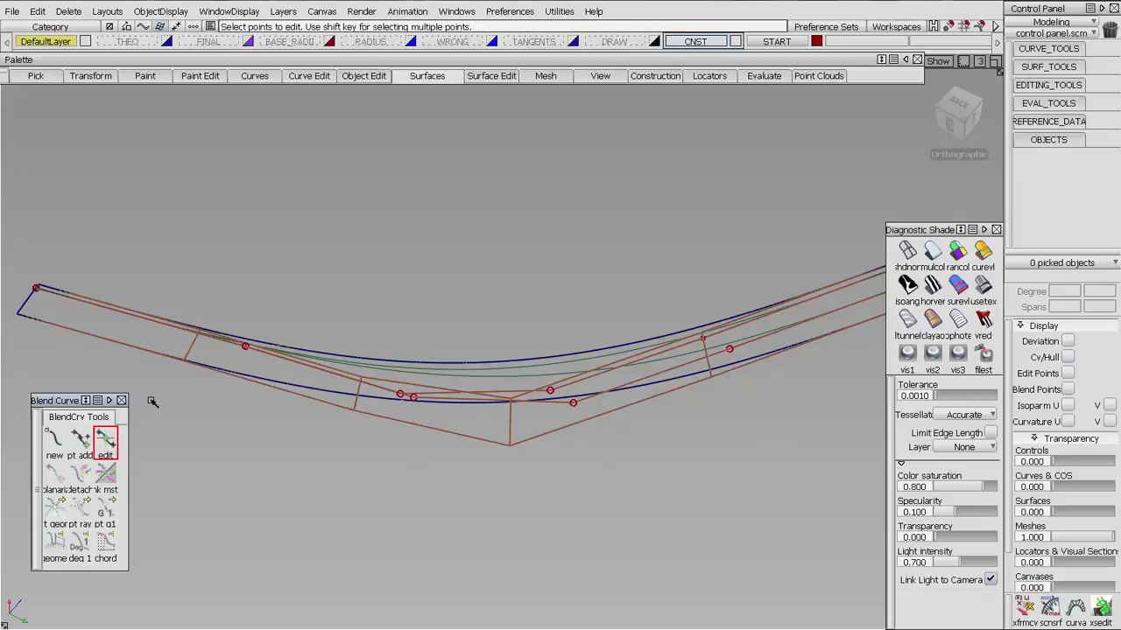
left_click_drag(89, 321, 172, 336, "ctrl+shift")
left_click_drag(240, 294, 376, 389)
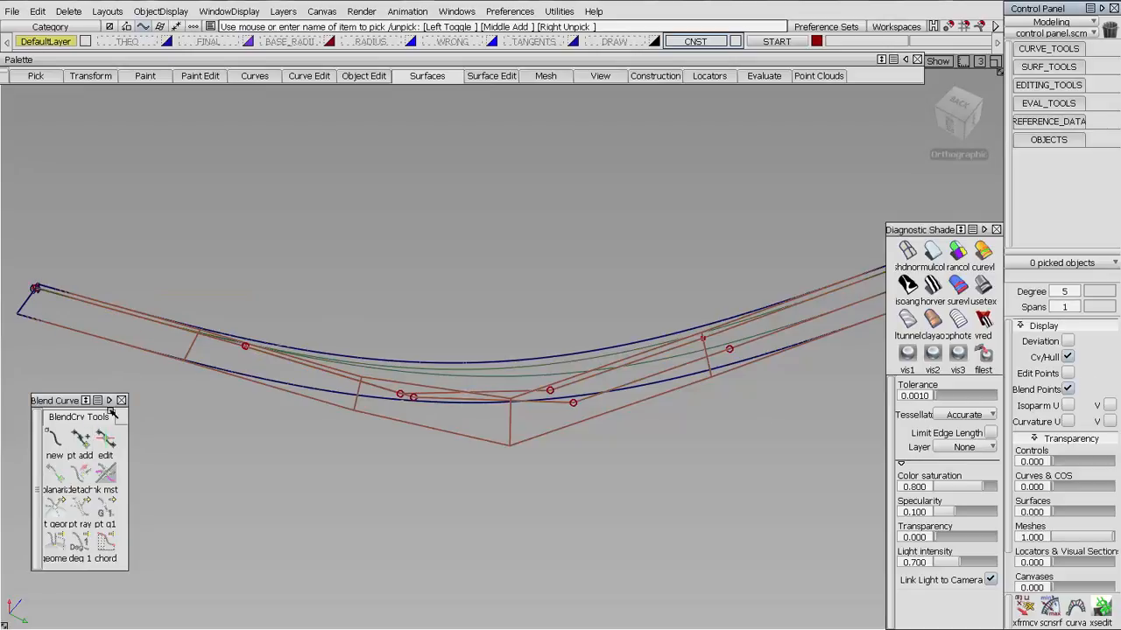
left_click(104, 443)
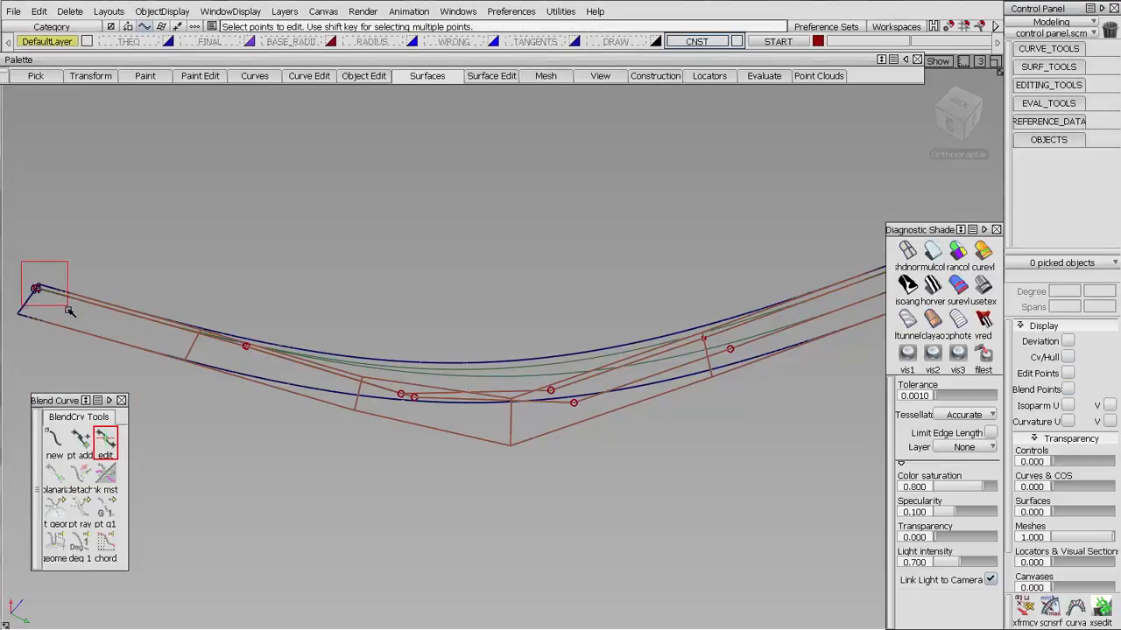
left_click_drag(70, 311, 475, 346)
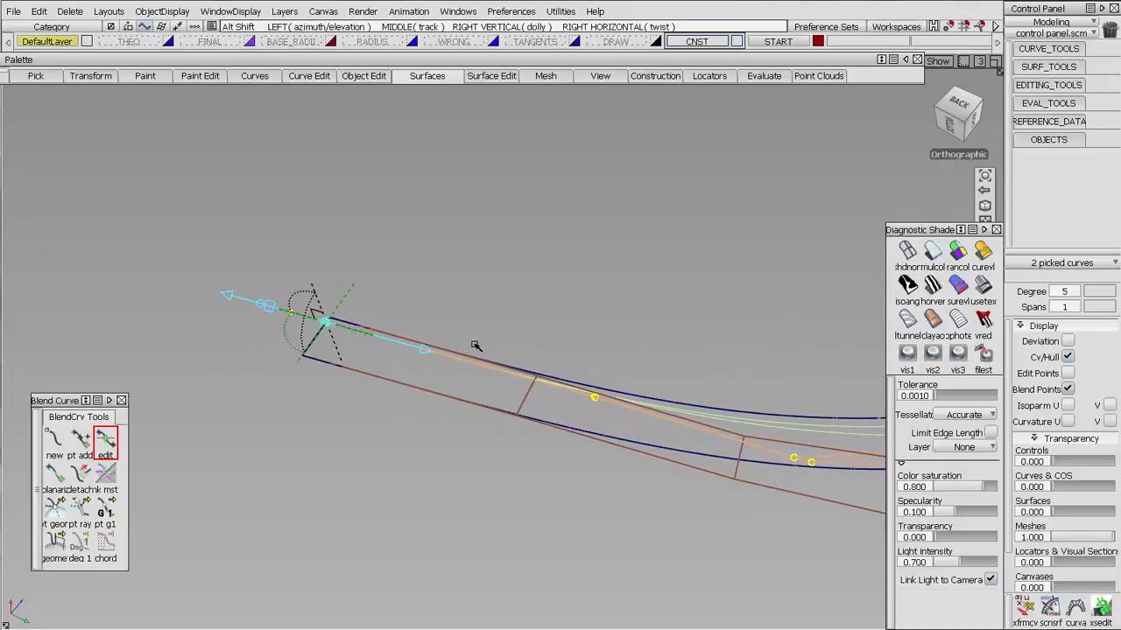
left_click_drag(269, 306, 102, 291)
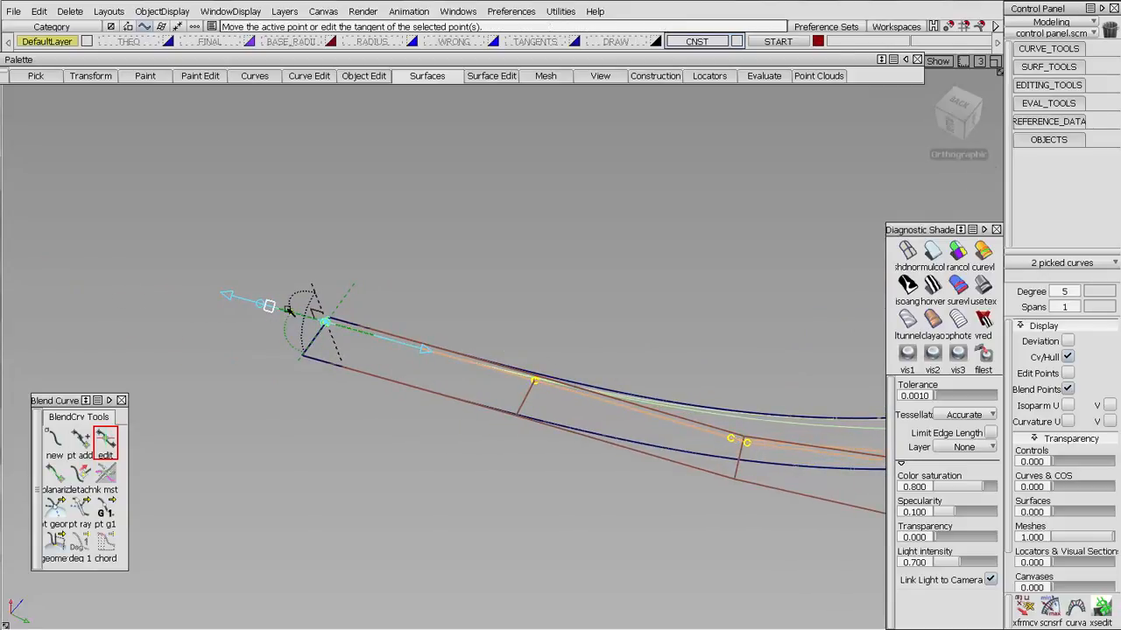
left_click_drag(261, 308, 299, 310)
- Adjust the tangent and curvature scale at the lower blend curve's far end so its CVs sit on the surface's CV rows
left_click_drag(478, 472, 488, 358, "ctrl+shift")
middle_click_drag(727, 396, 123, 335, "alt+shift")
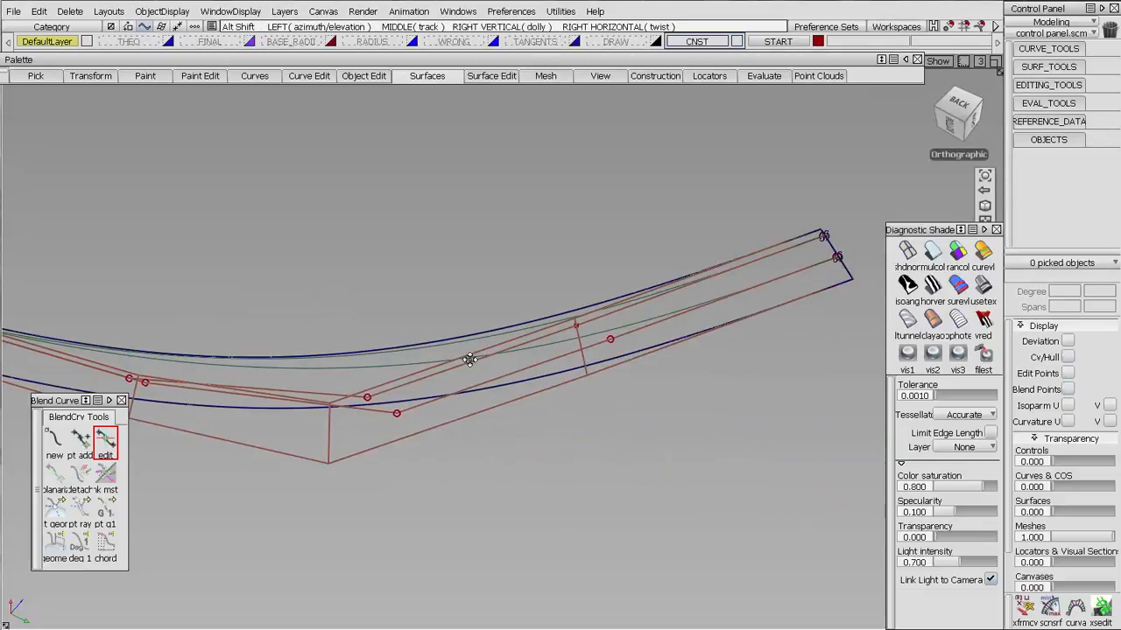
middle_click_drag(469, 360, 474, 361, "alt+shift")
left_click(838, 259)
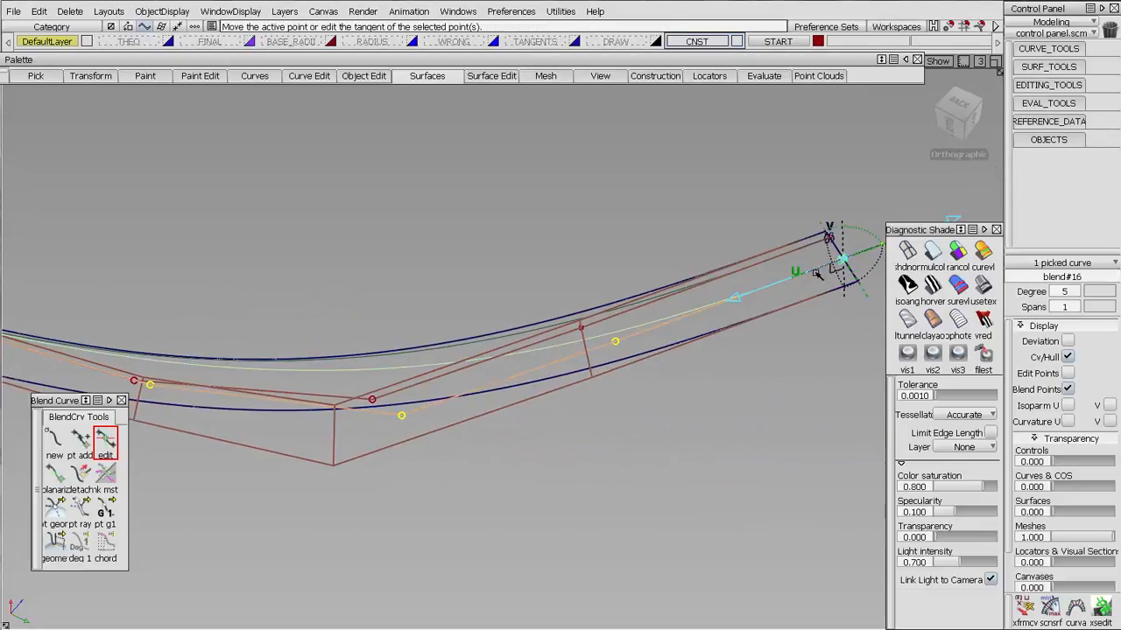
middle_click_drag(771, 233, 731, 168, "alt+shift")
left_click_drag(867, 171, 949, 167)
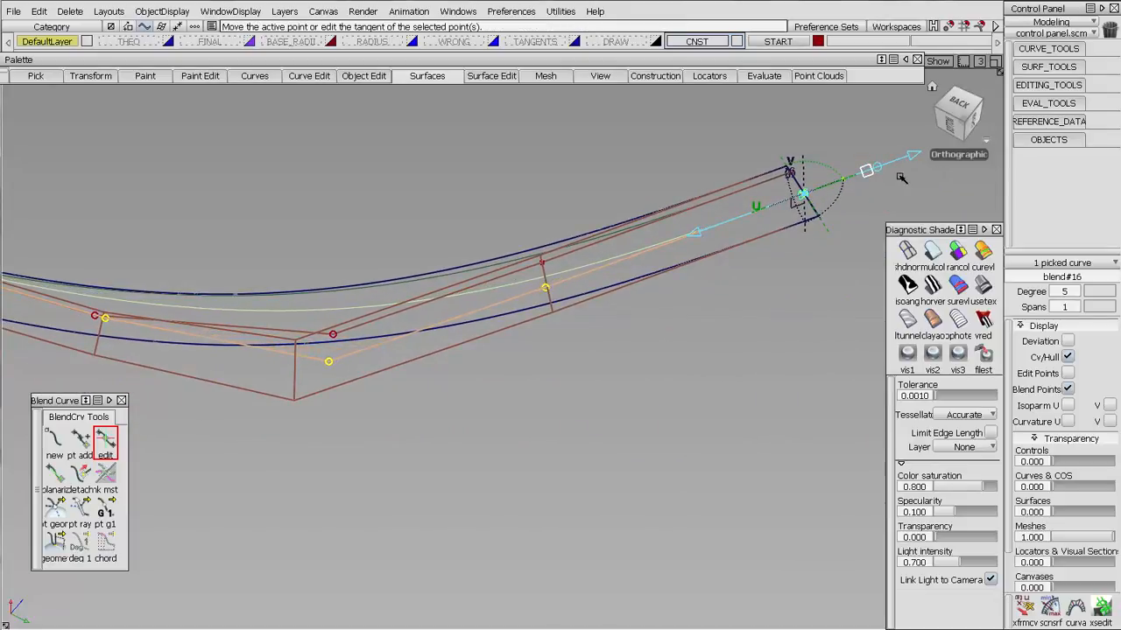
left_click_drag(882, 171, 876, 166)
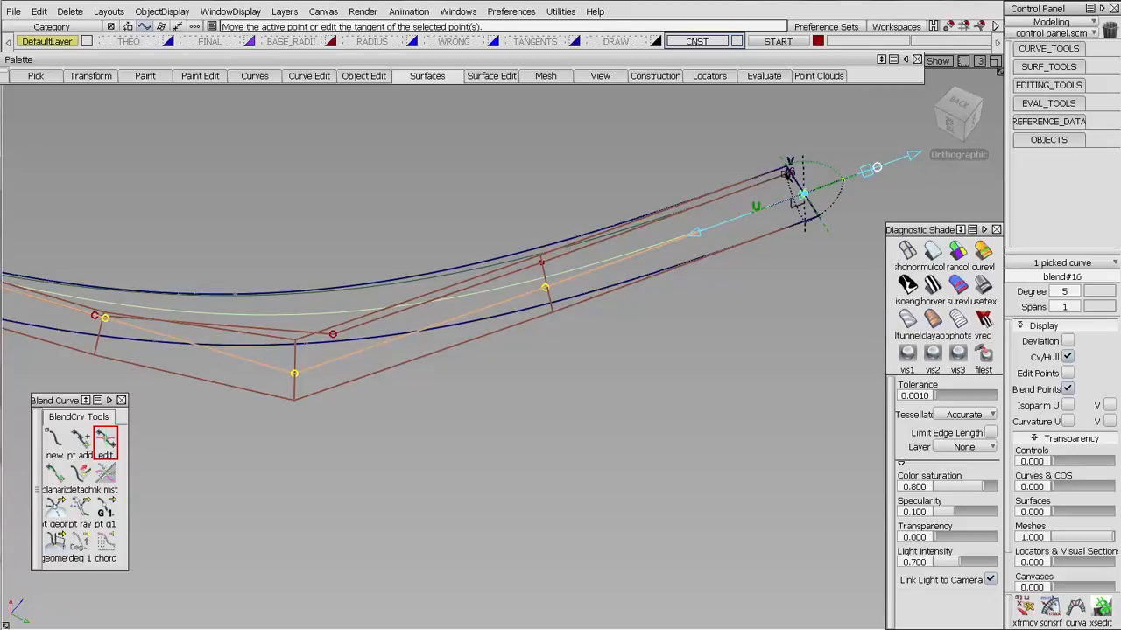
- Adjust the curvature scale at the upper blend curve's far end, moving its middle CV onto the surface's CV row
left_click(791, 174)
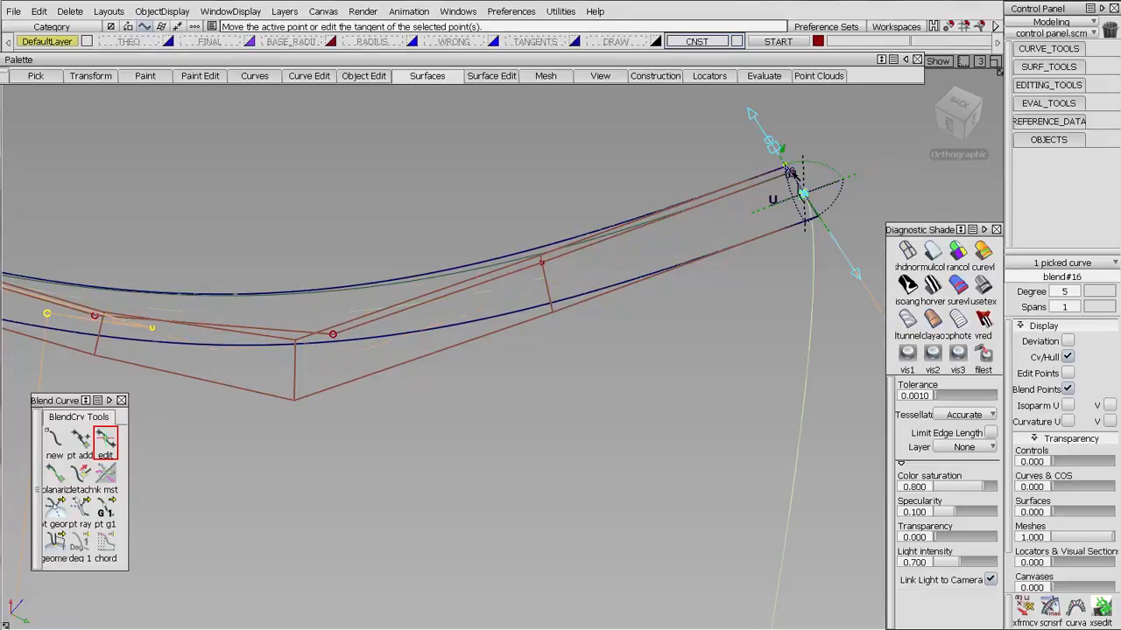
left_click(772, 199)
left_click(791, 173)
left_click(790, 172)
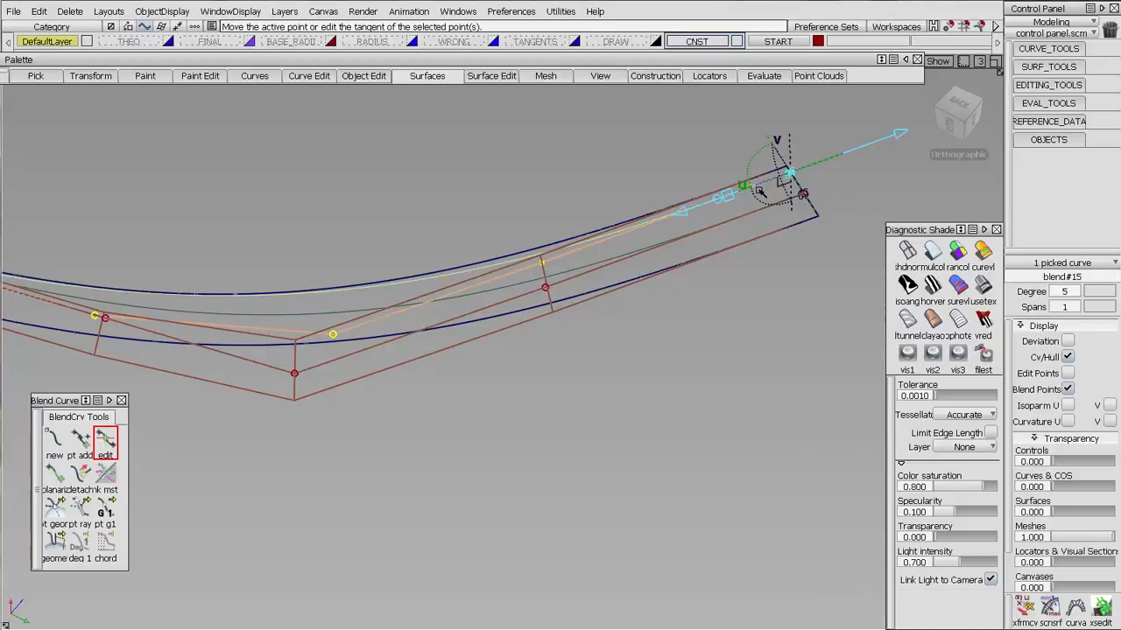
left_click_drag(729, 197, 967, 129)
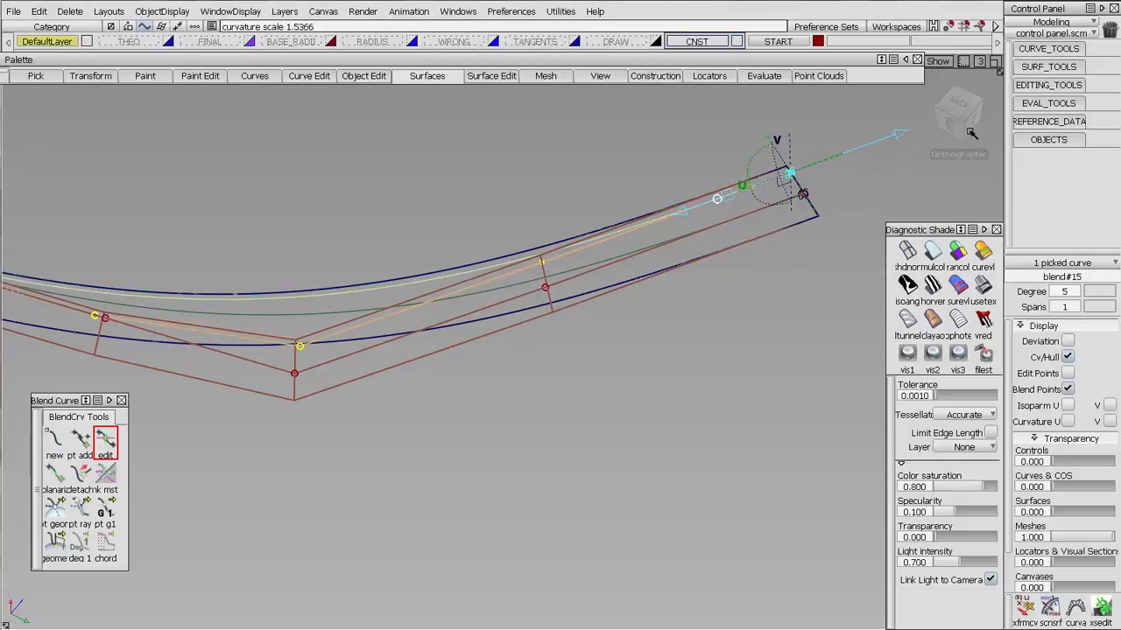
- Fine-tune the curvature scale of blend#15 at the shared end so its third CV sits on the surface's CV row
middle_click_drag(70, 329, 439, 374, "alt+shift")
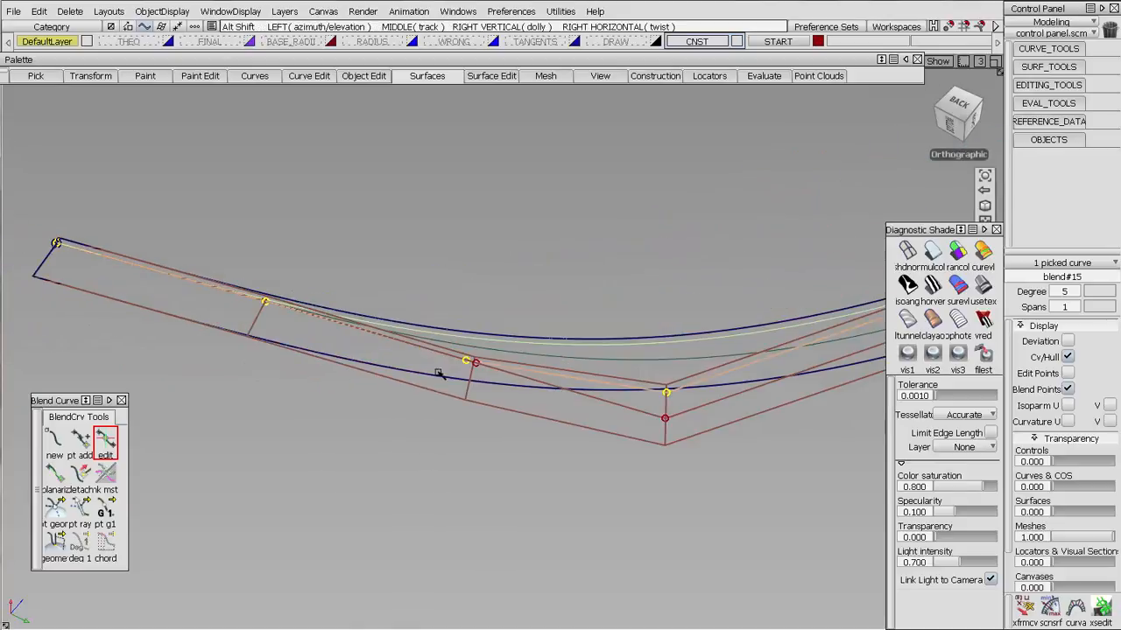
left_click_drag(428, 385, 428, 477, "ctrl+shift")
left_click(58, 244)
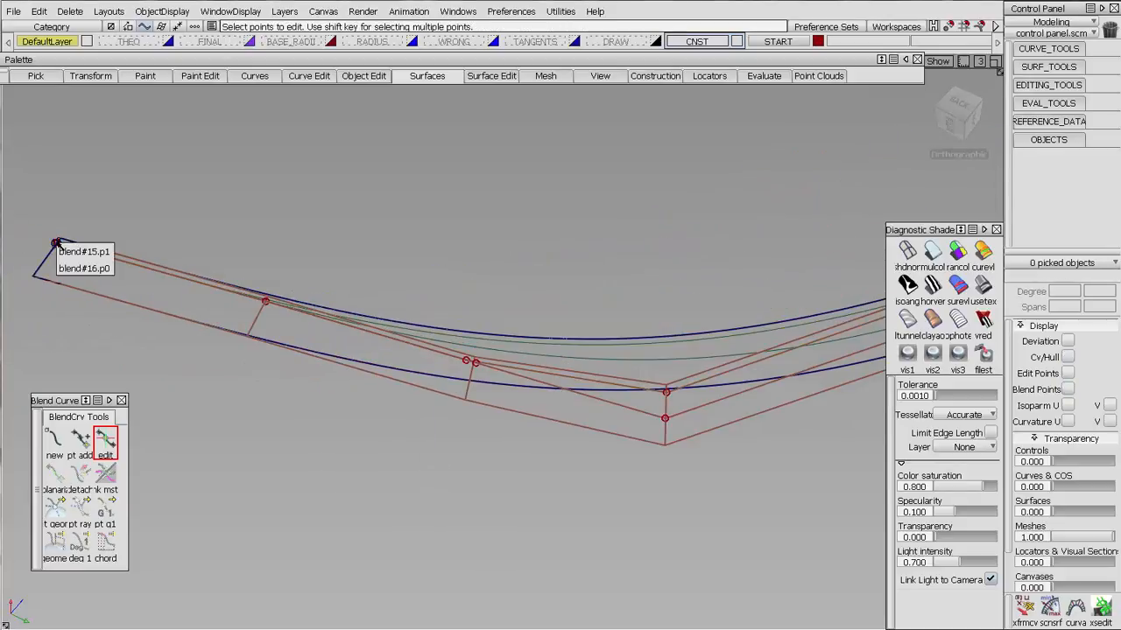
left_click(72, 252)
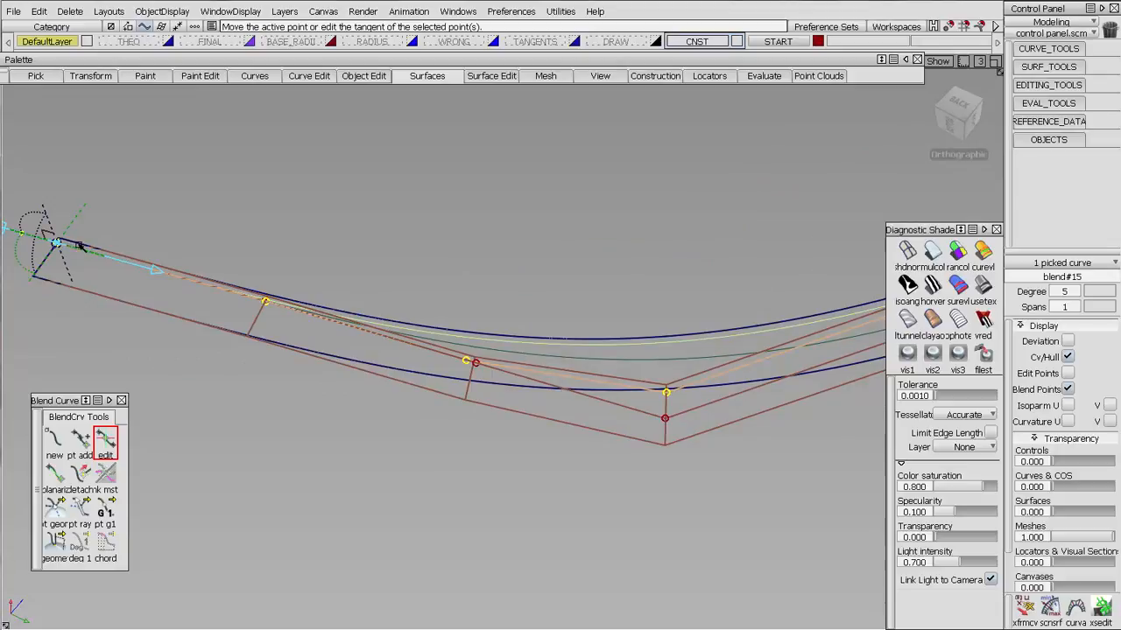
left_click_drag(289, 316, 153, 201, "alt+shift")
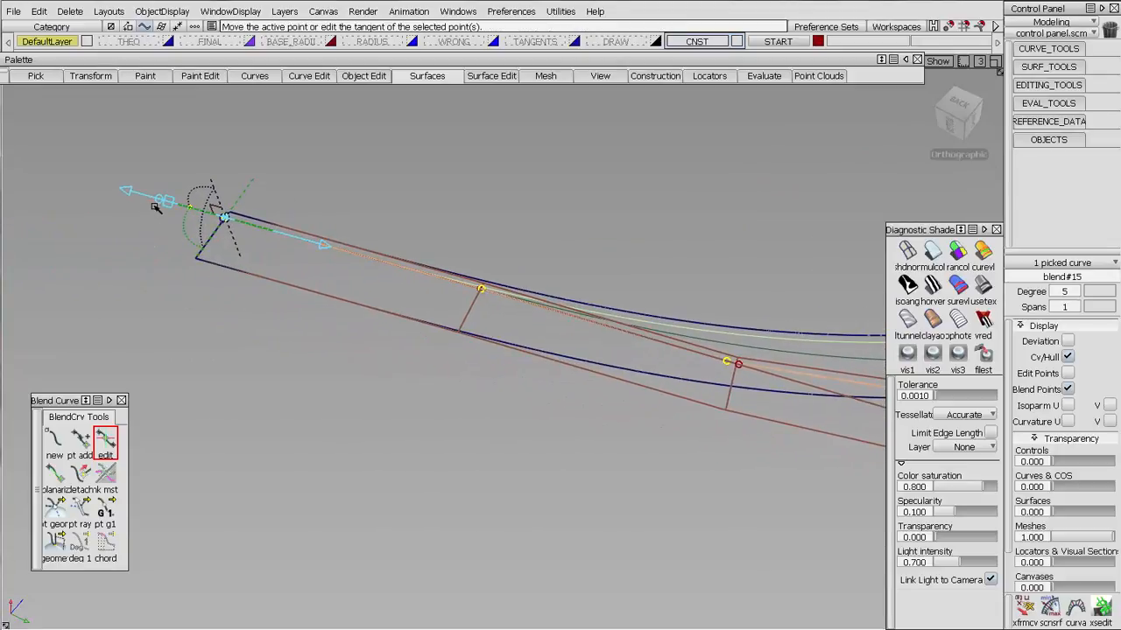
left_click(153, 202)
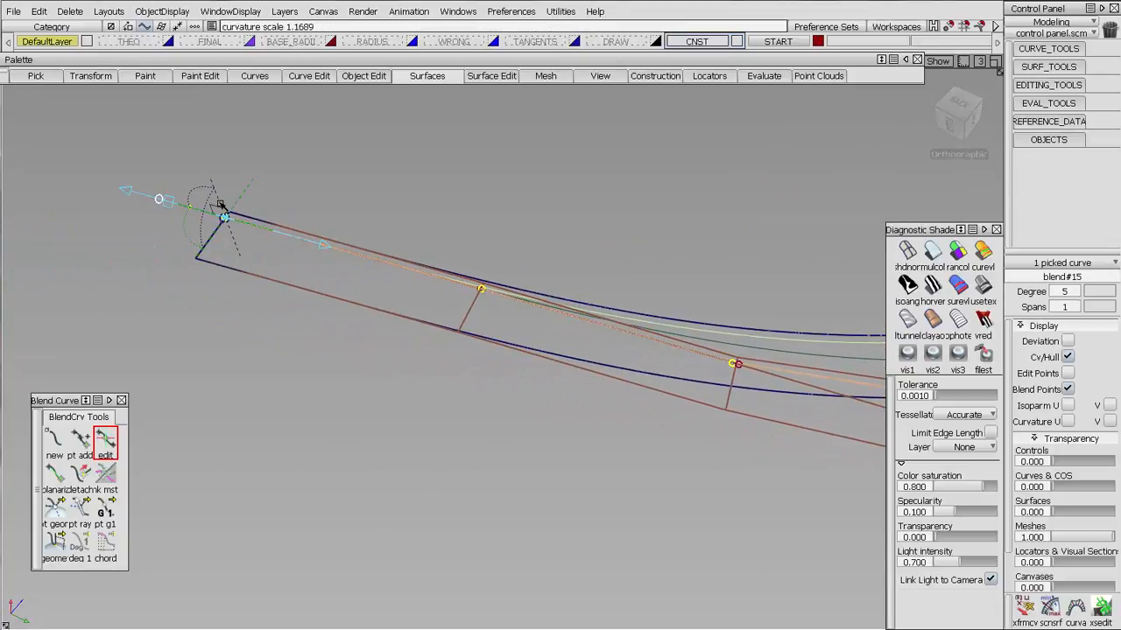
left_click_drag(239, 204, 227, 214)
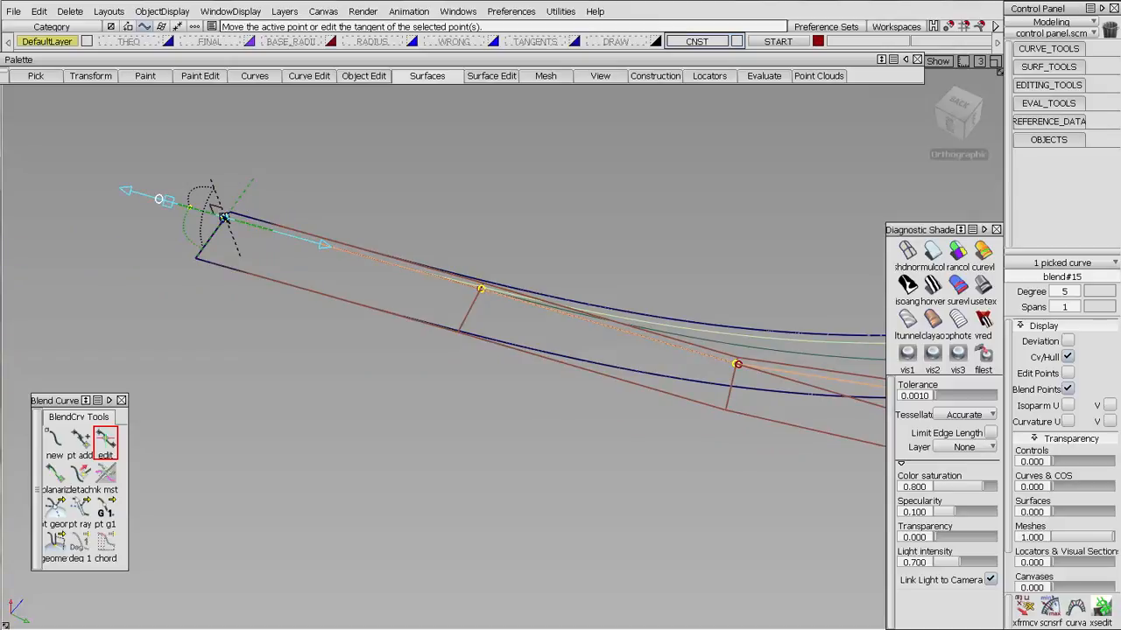
- Fine-tune the curvature scale of blend#16 at the shared end to align its third CV with the surface's CV row
left_click(300, 280)
left_click(225, 218)
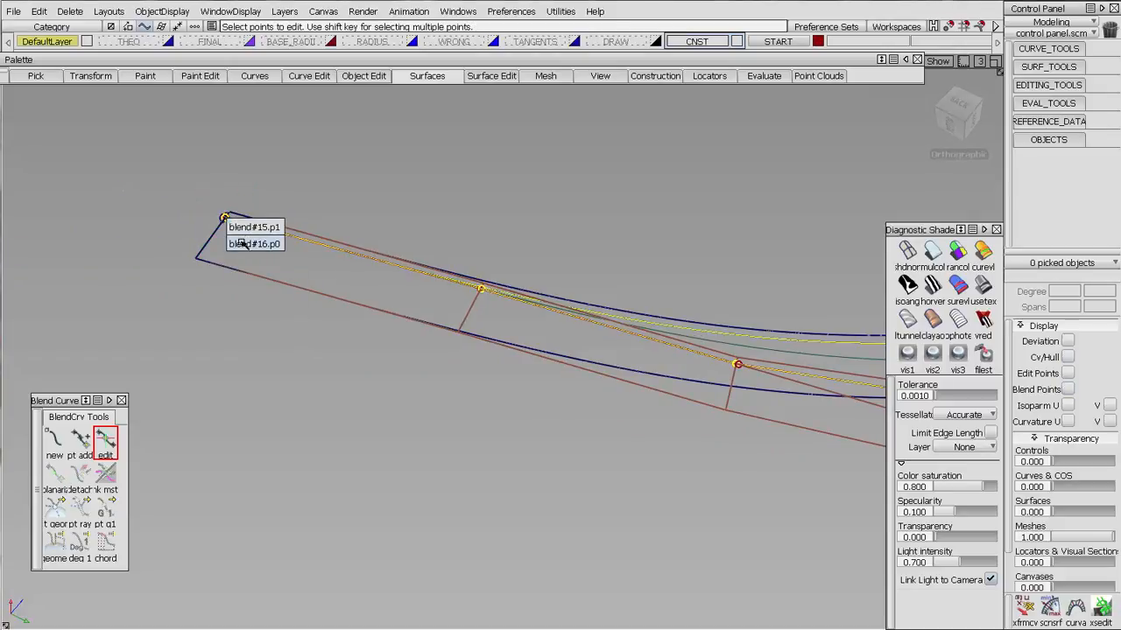
left_click(240, 244)
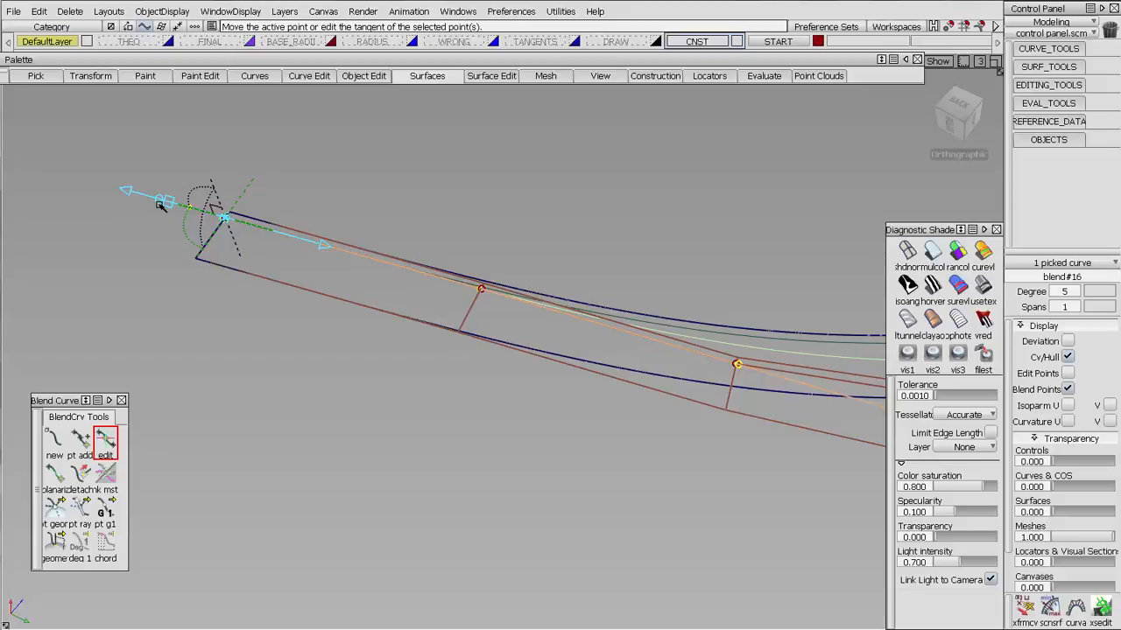
left_click_drag(159, 204, 152, 204)
- Return the corner blend surface to degree 6 along its length and deselect it
right_click_drag(158, 211, 595, 324, "alt+shift")
middle_click_drag(841, 450, 636, 452, "alt+shift")
left_click_drag(638, 452, 554, 398, "ctrl+shift")
left_click(554, 397)
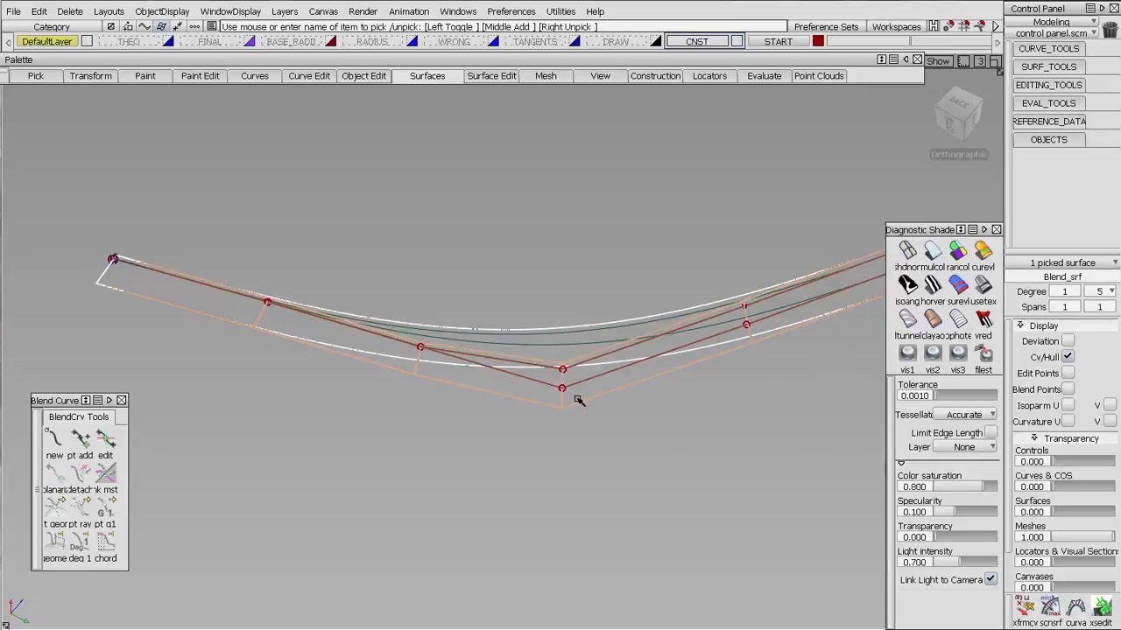
key("Delete")
left_click(588, 388)
left_click_drag(512, 333, 450, 333, "ctrl+shift")
left_click(507, 360)
middle_click_drag(579, 278, 539, 277, "ctrl+shift")
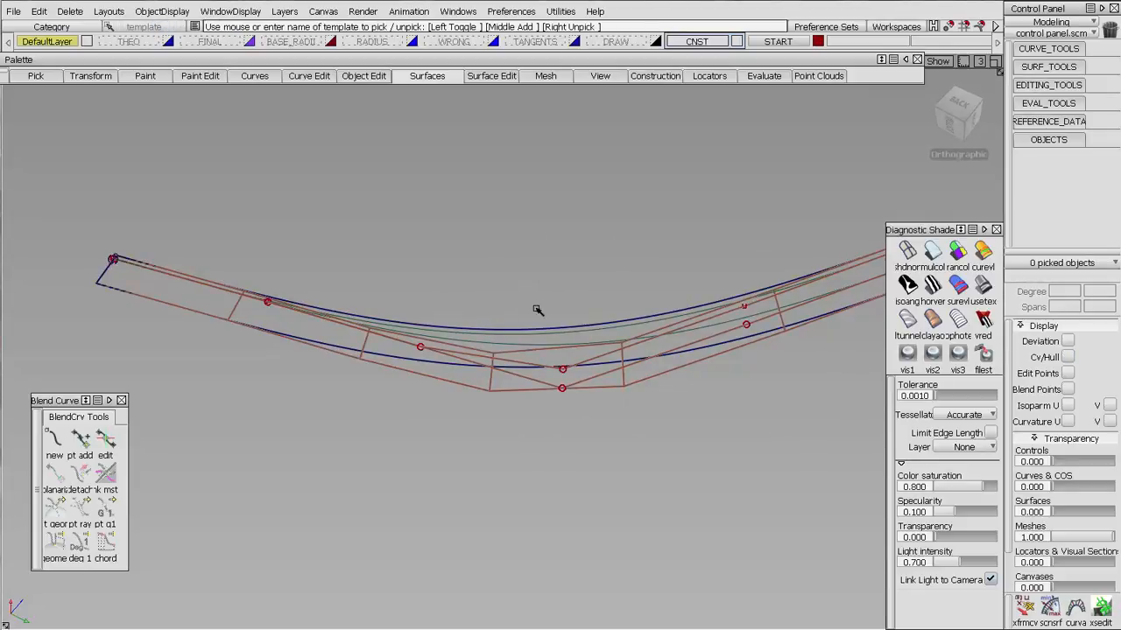
- Raise both blend curves to degree 6 and turn off their blend points to compare their hulls with the surface's
left_click_drag(502, 370, 671, 412, "ctrl+shift")
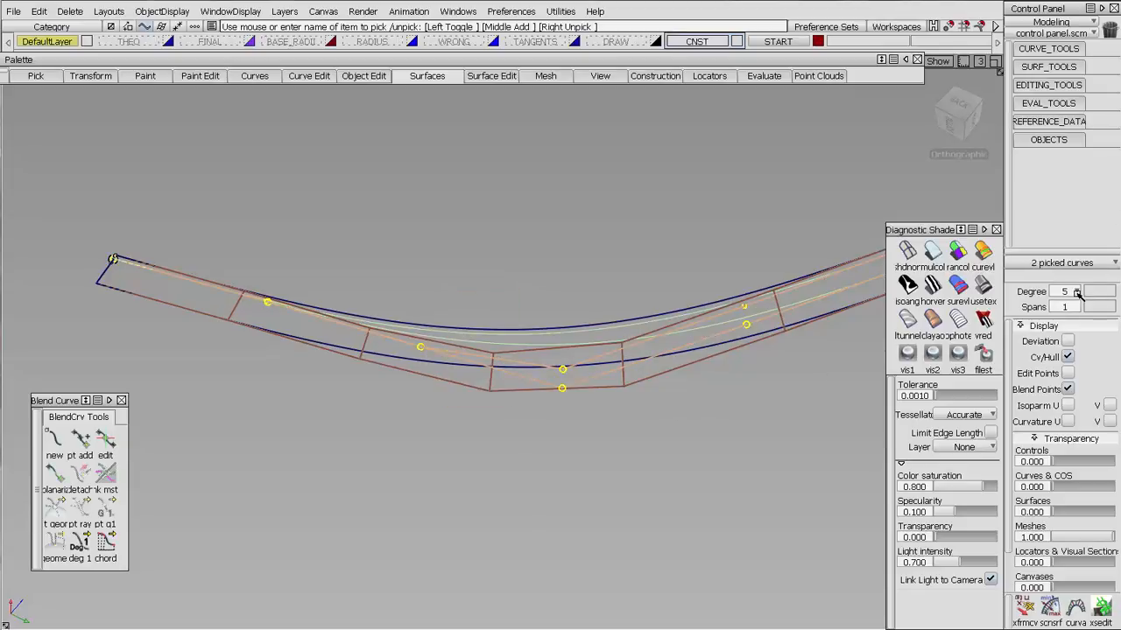
left_click(1077, 292)
left_click(1066, 361)
left_click(590, 398)
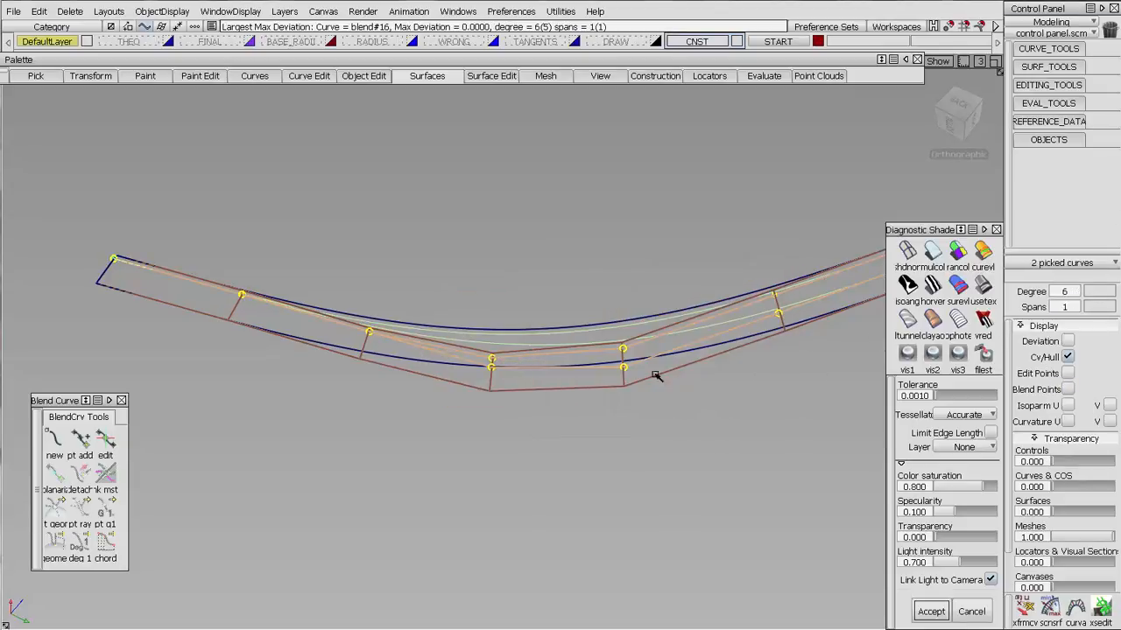
right_click_drag(554, 396, 637, 349, "alt+shift")
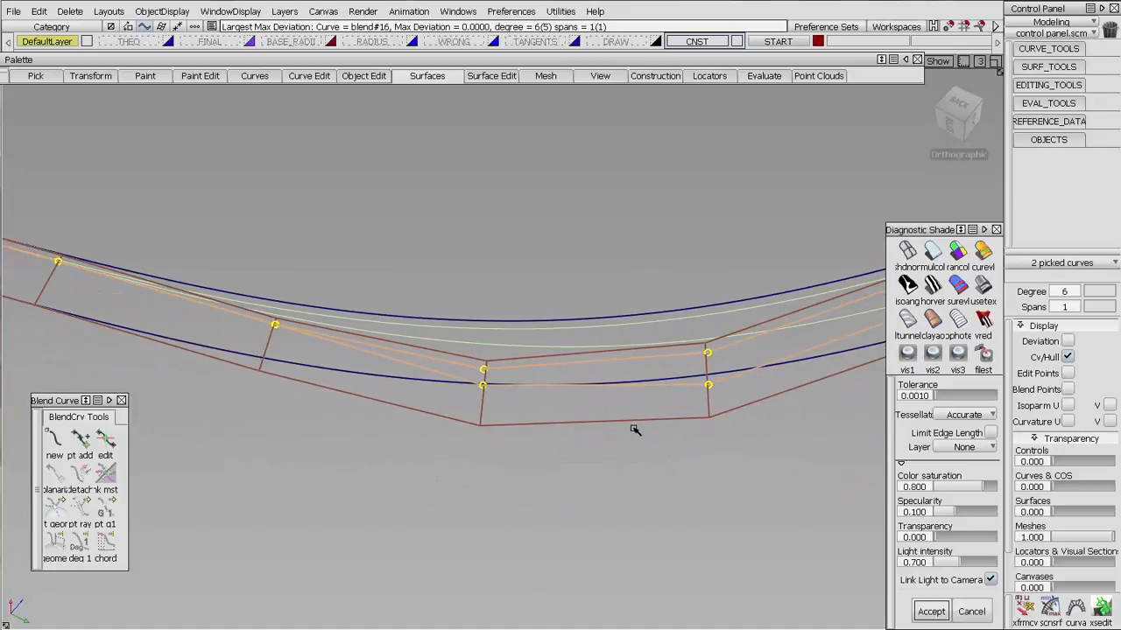
left_click_drag(682, 510, 652, 435)
right_click_drag(628, 273, 496, 363, "alt+shift")
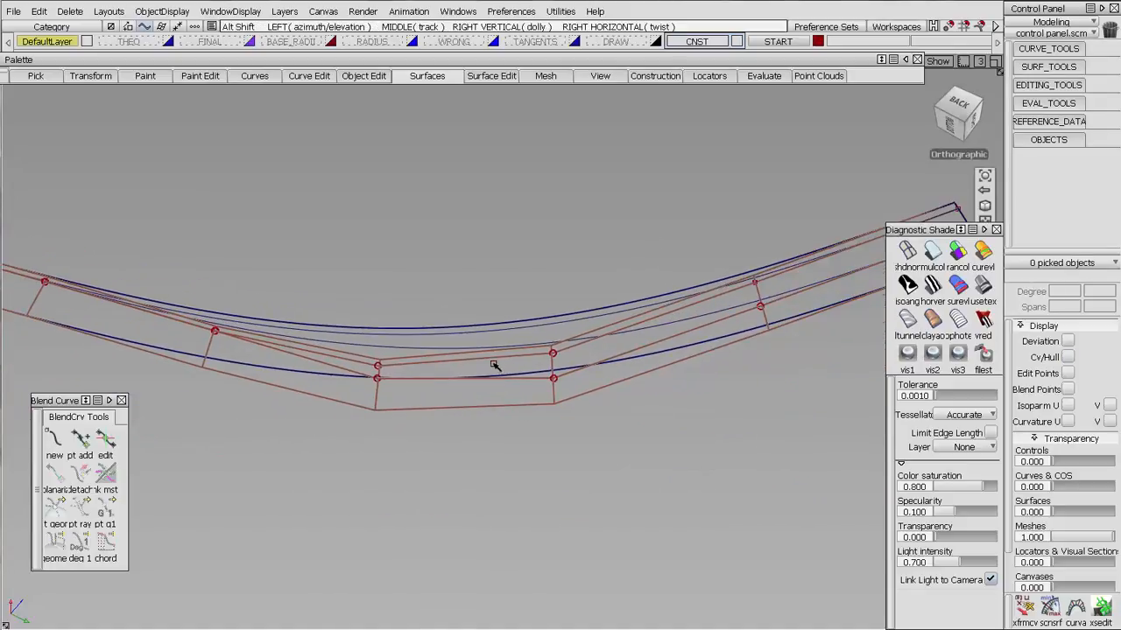
- Hide all CVs and hulls, and bring the hidden neighbouring geometry back into display
key("ctrl+h")
right_click_drag(531, 278, 487, 325, "alt+shift")
left_click_drag(487, 326, 460, 390, "alt+shift")
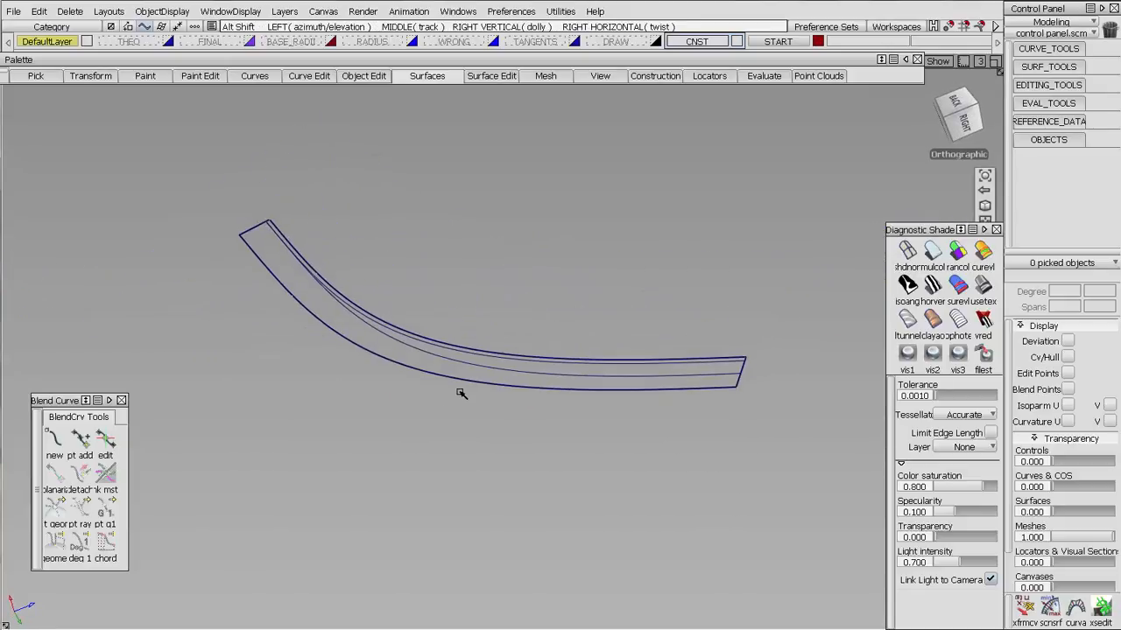
left_click(177, 13)
left_click(180, 45)
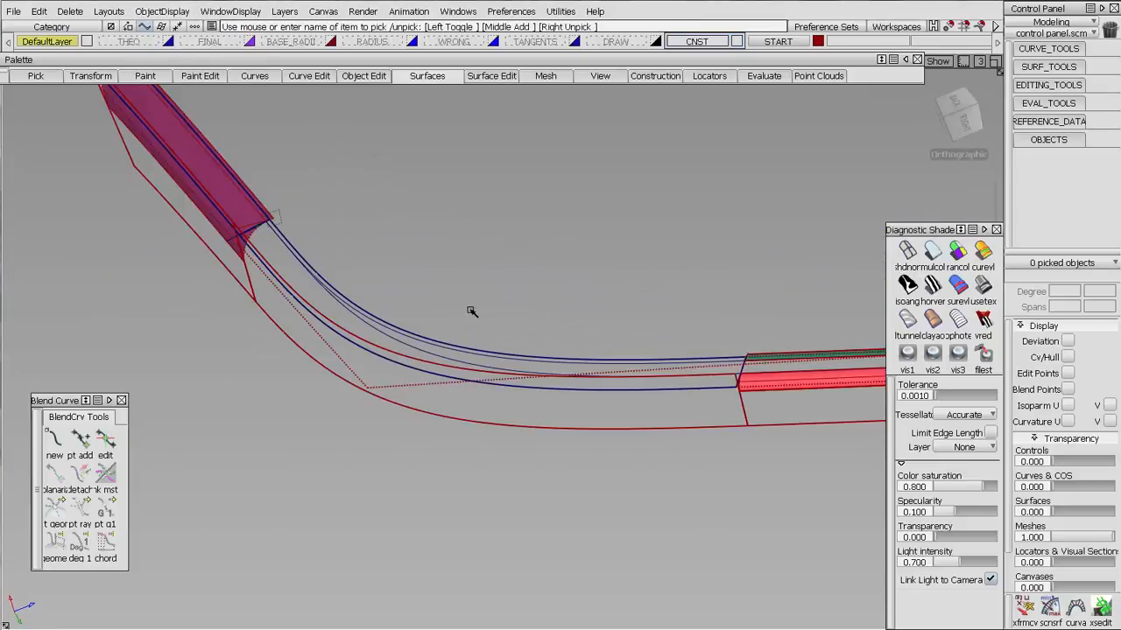
- Project the two corner blend curves along the surface normal onto the corner blend surface as curves on surface
right_click_drag(471, 310, 579, 362, "alt+shift")
middle_click_drag(578, 363, 549, 377, "alt+shift")
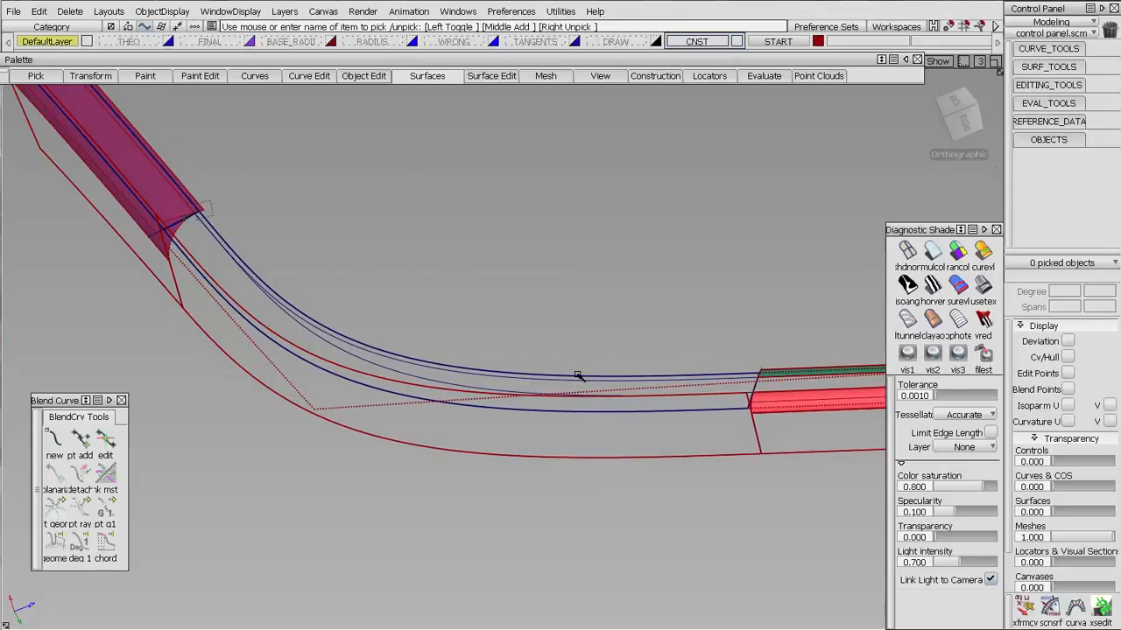
left_click_drag(602, 395, 674, 383, "alt+shift")
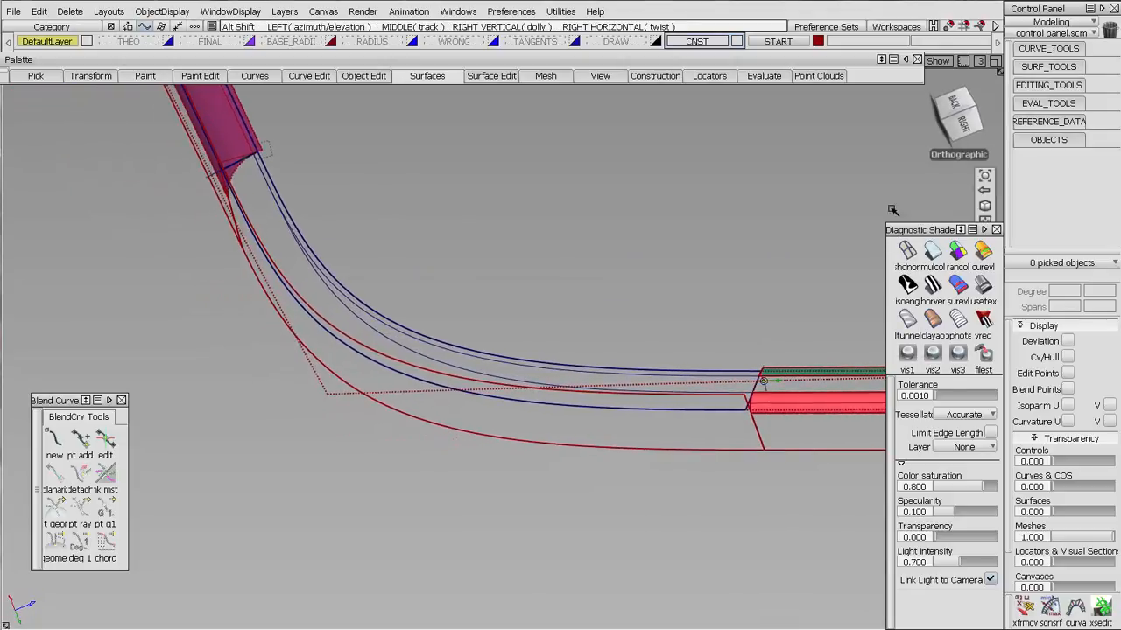
left_click(1021, 67)
left_click(1051, 224)
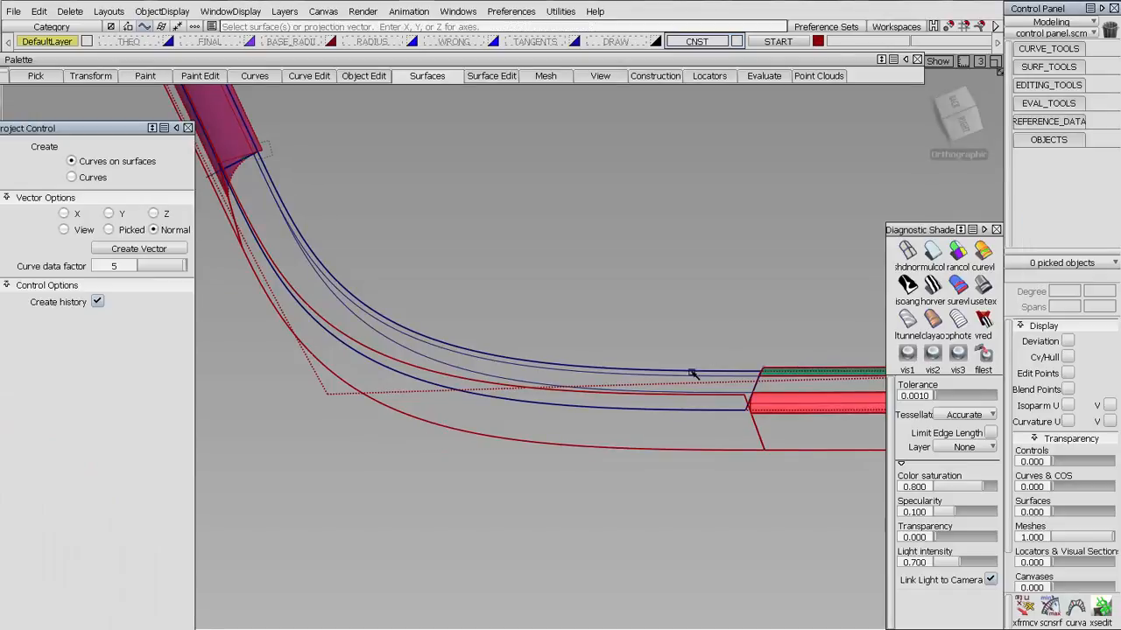
right_click_drag(565, 324, 700, 342, "alt+shift")
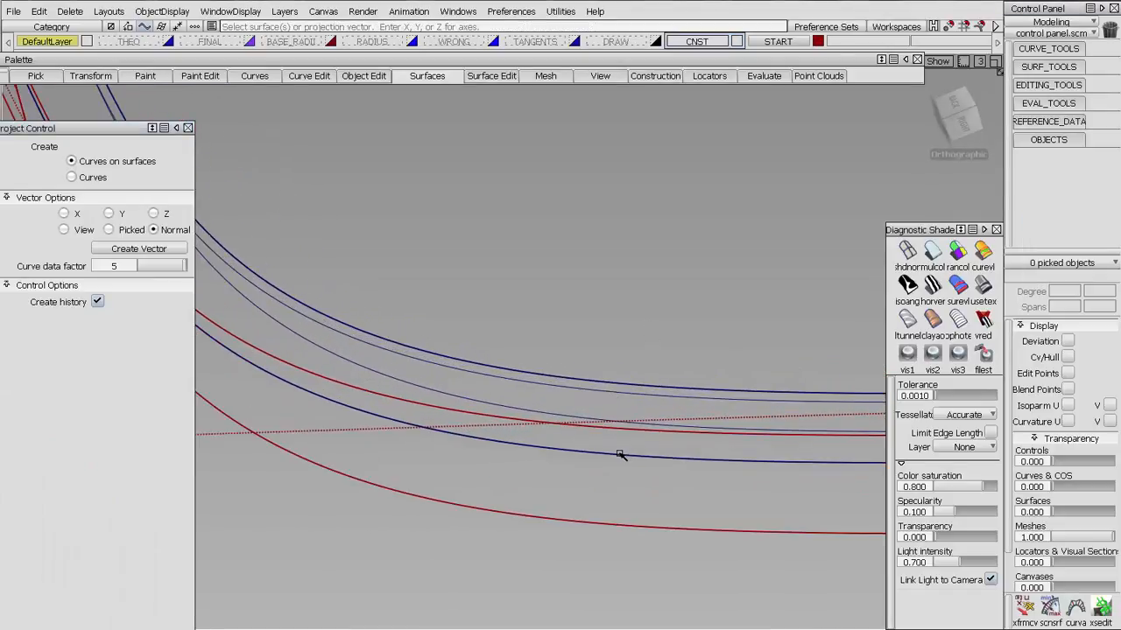
left_click(619, 456)
left_click_drag(589, 410, 588, 400, "alt+shift")
middle_click_drag(840, 437, 541, 390, "alt+shift")
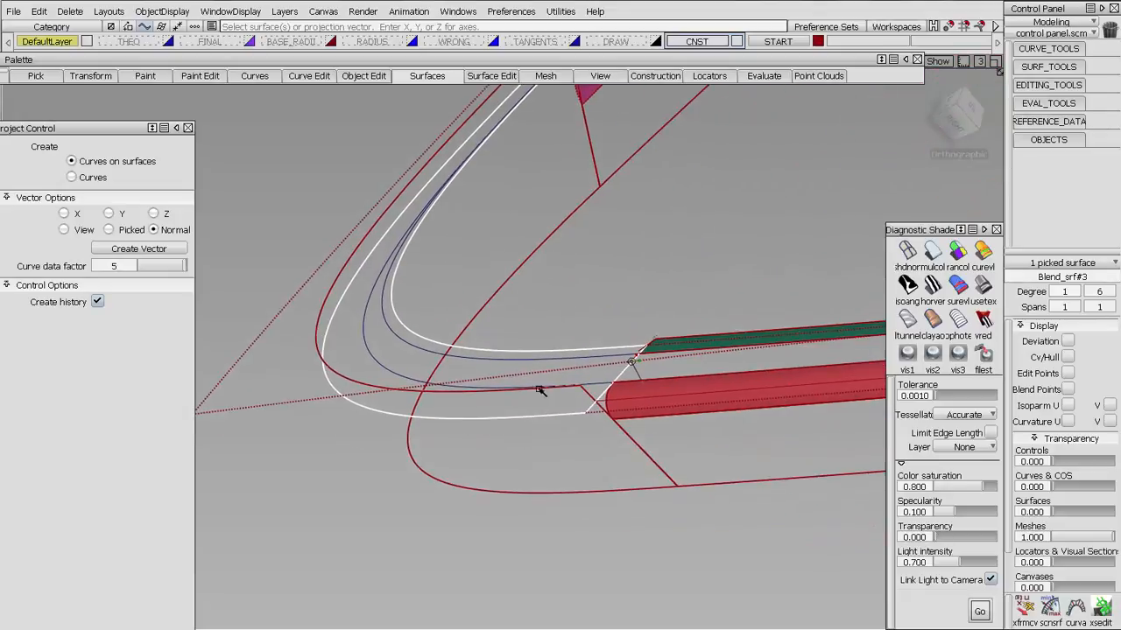
key("space")
left_click(595, 384)
left_click(590, 357)
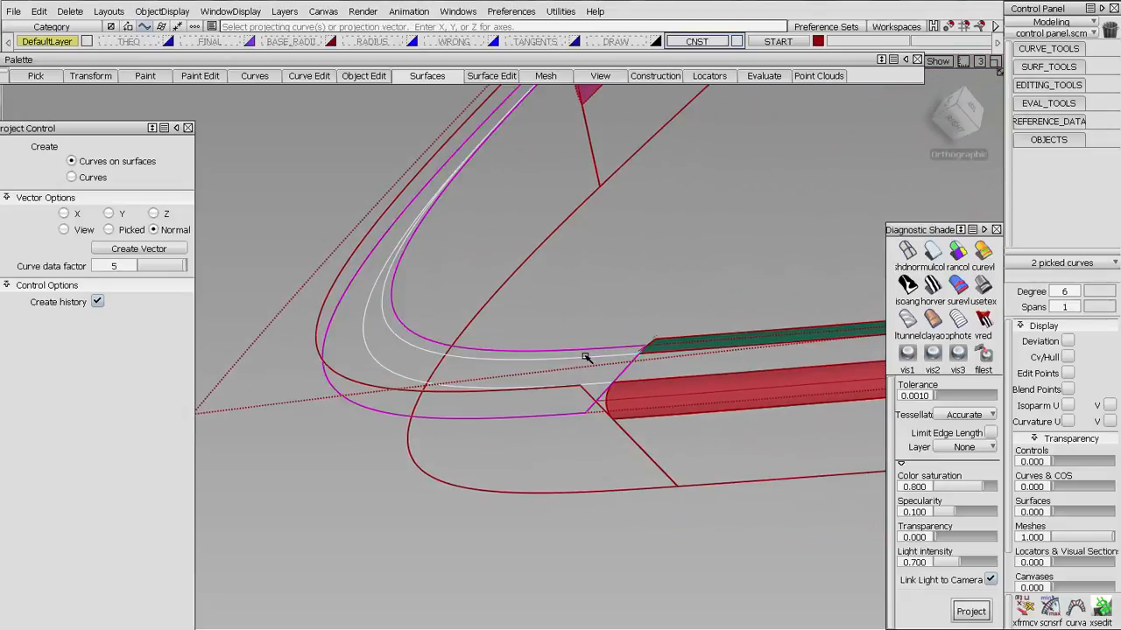
key("space")
key("space")
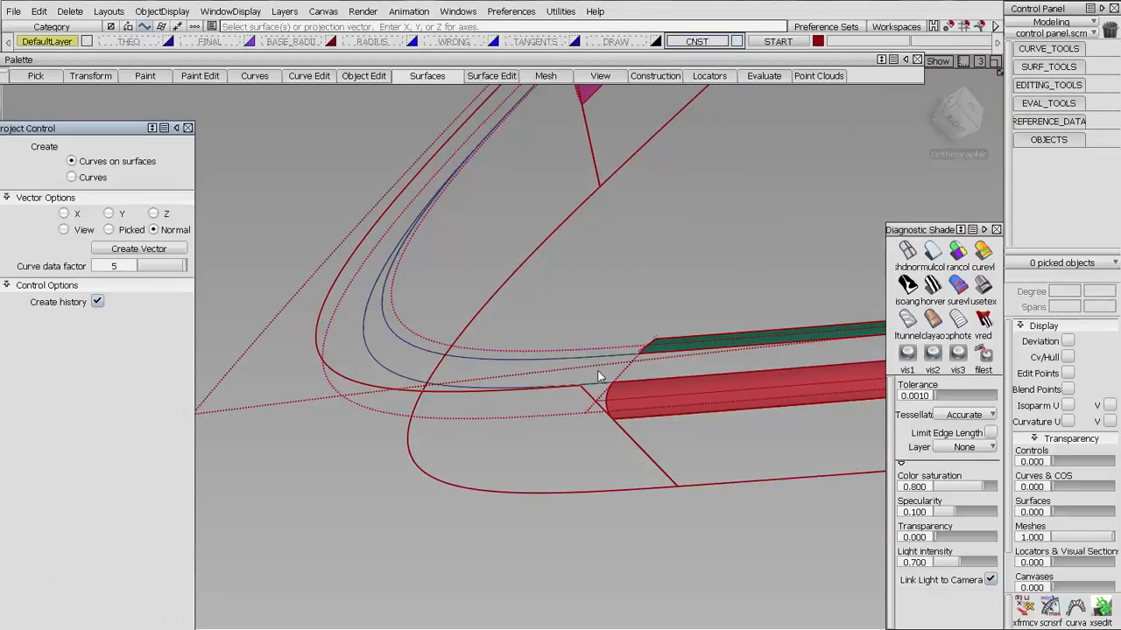
- Build a G1 circular symmetric fillet from the upper projected curve to the adjoining upper surface FACE8381, and check its ends
left_click(435, 77)
mouse_move(466, 195)
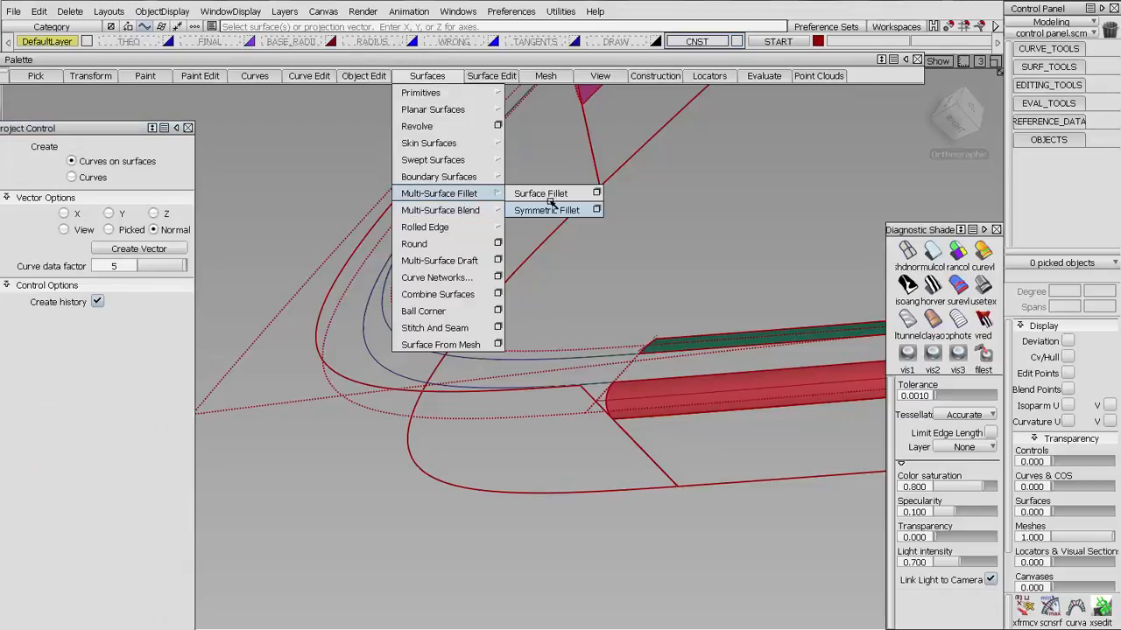
left_click(552, 210)
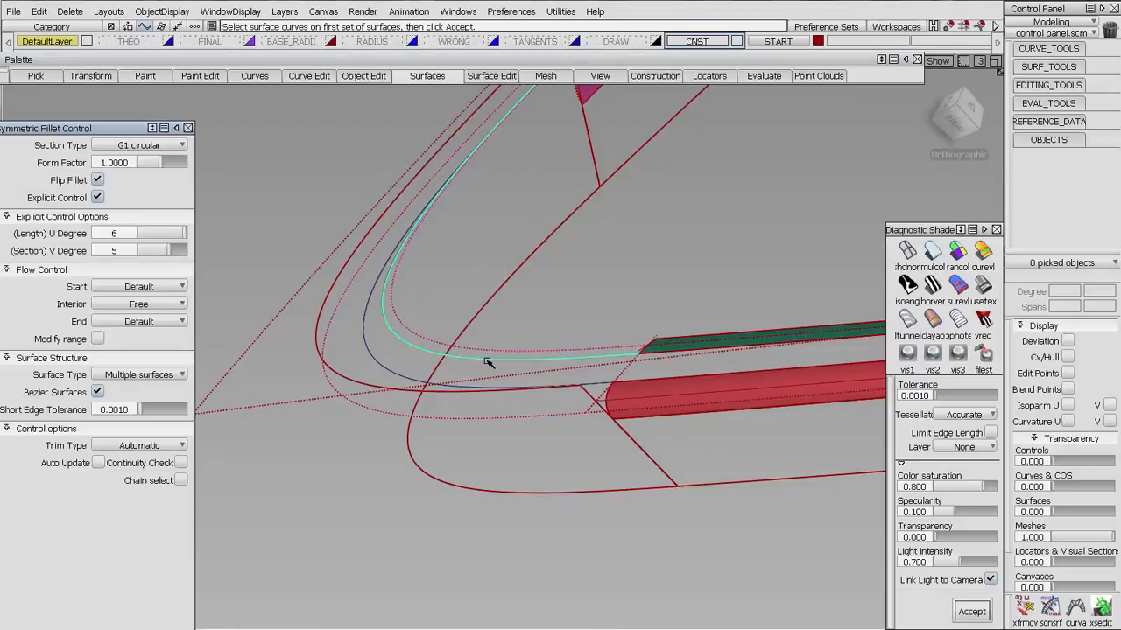
left_click(489, 359)
mouse_move(512, 287)
left_mouse_down("alt+shift")
mouse_move(495, 308)
mouse_move(528, 292)
left_mouse_up("alt+shift")
left_click(528, 293)
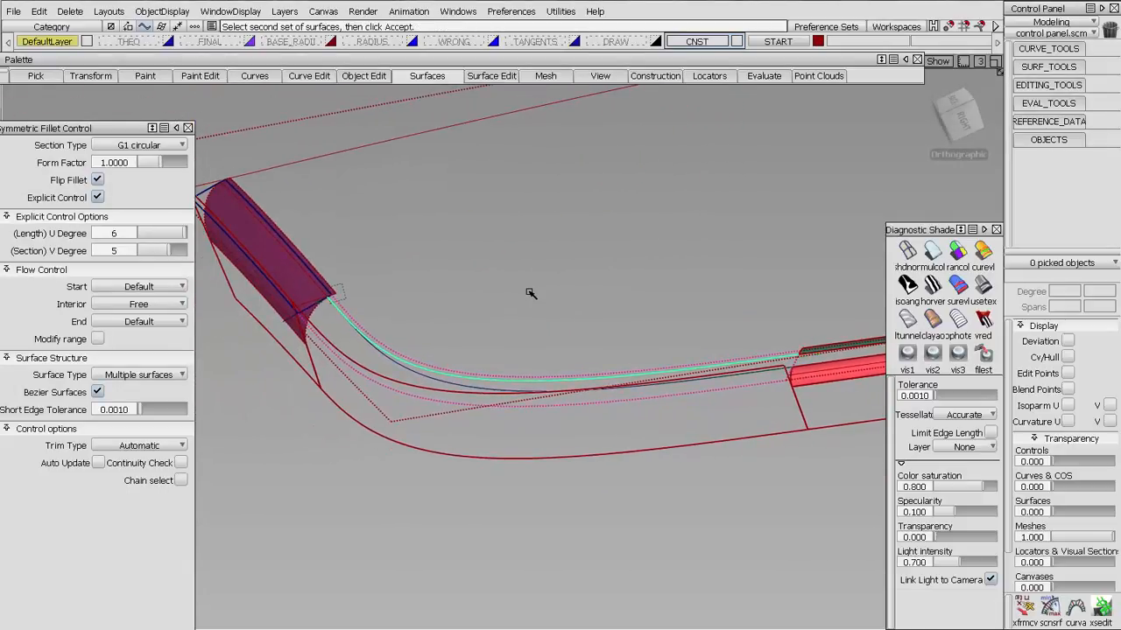
left_click_drag(607, 285, 615, 250, "alt+shift")
key("space")
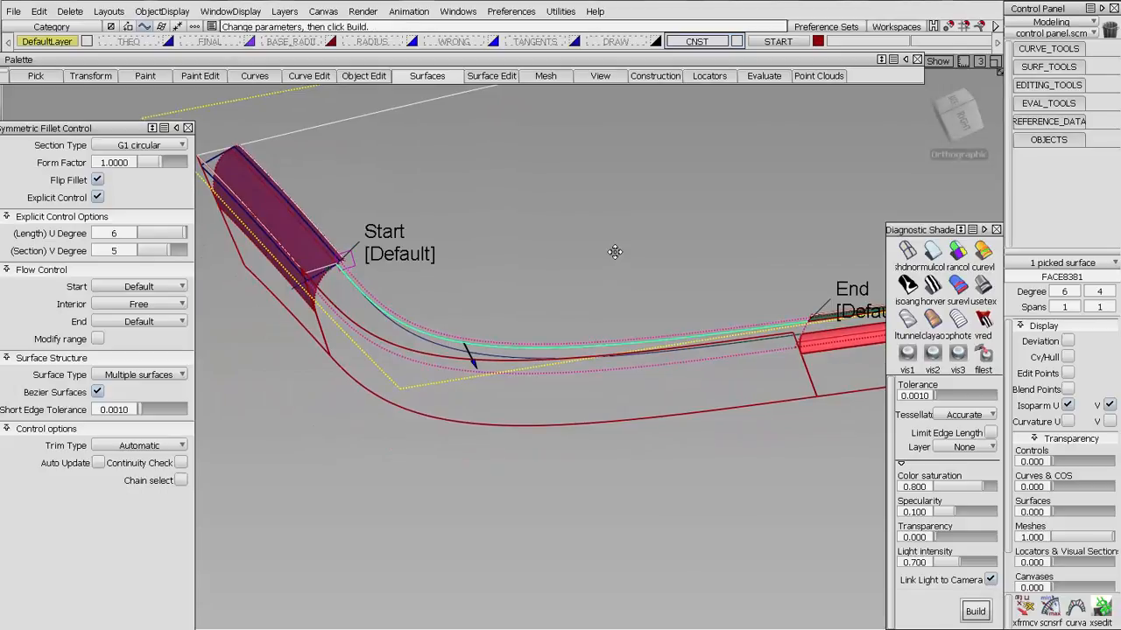
left_click_drag(602, 343, 636, 349, "alt+shift")
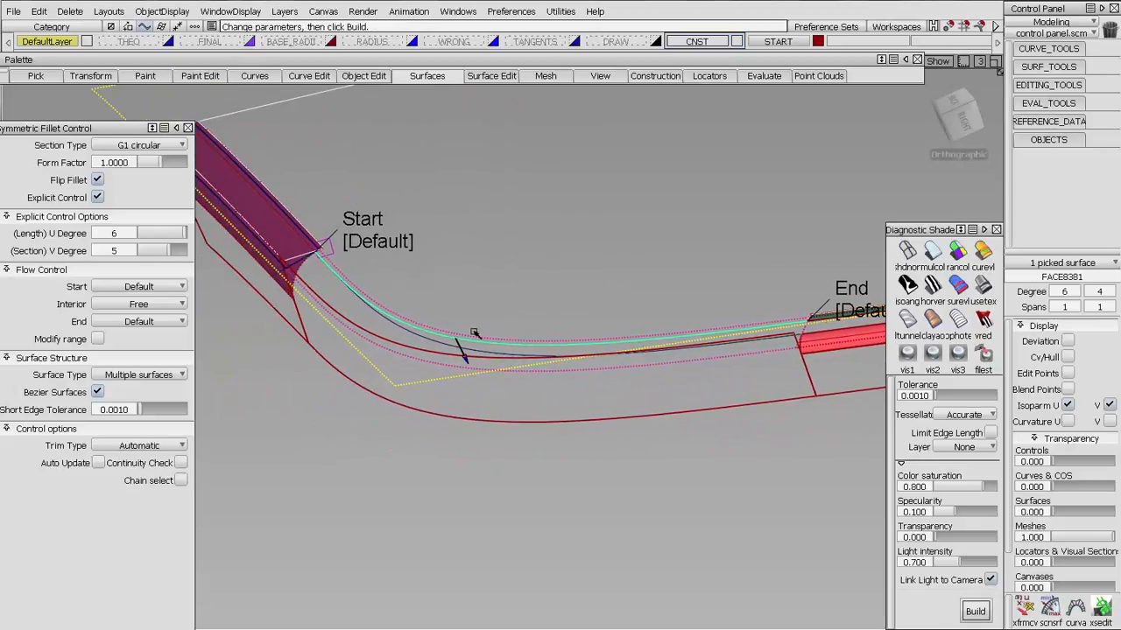
right_click_drag(463, 350, 469, 336, "alt+shift")
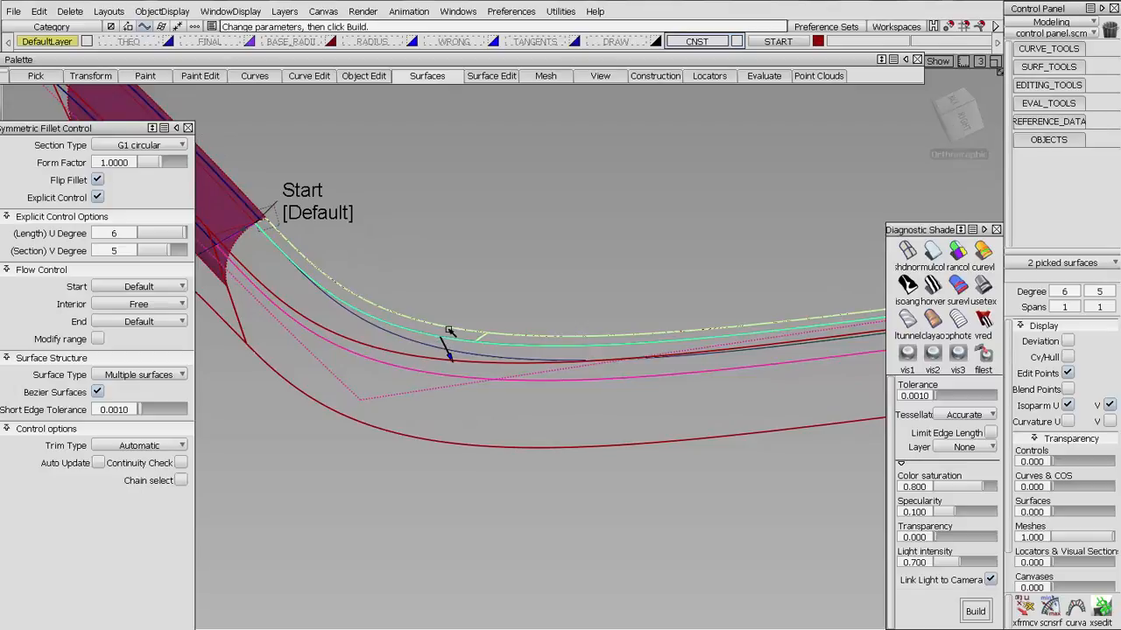
left_click_drag(444, 342, 488, 326, "alt+shift")
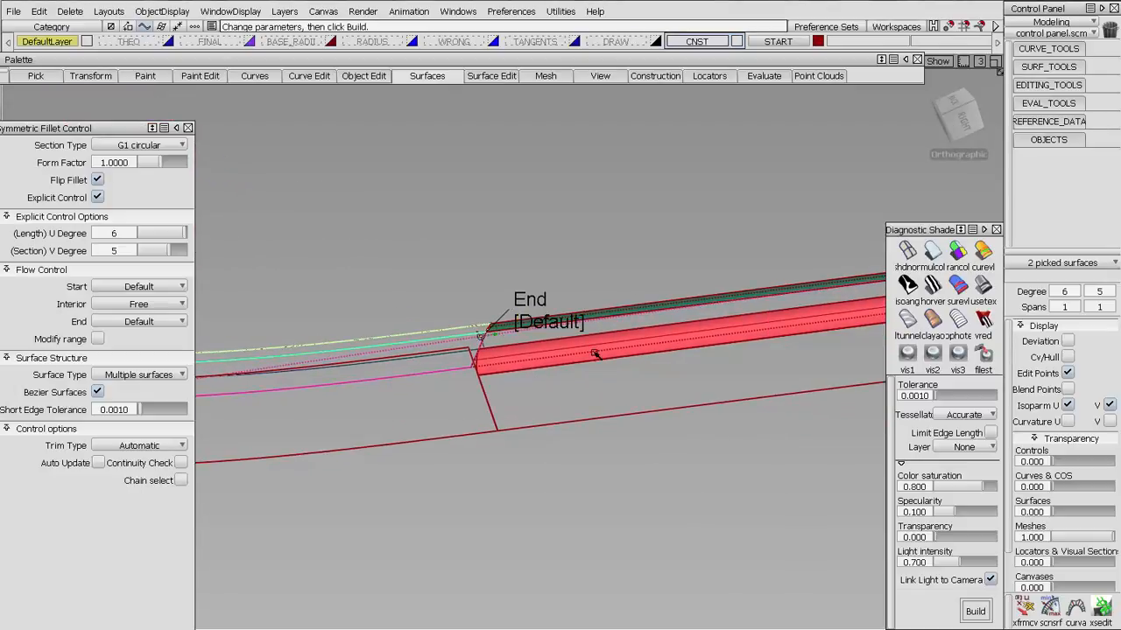
right_click_drag(595, 354, 772, 313, "alt+shift")
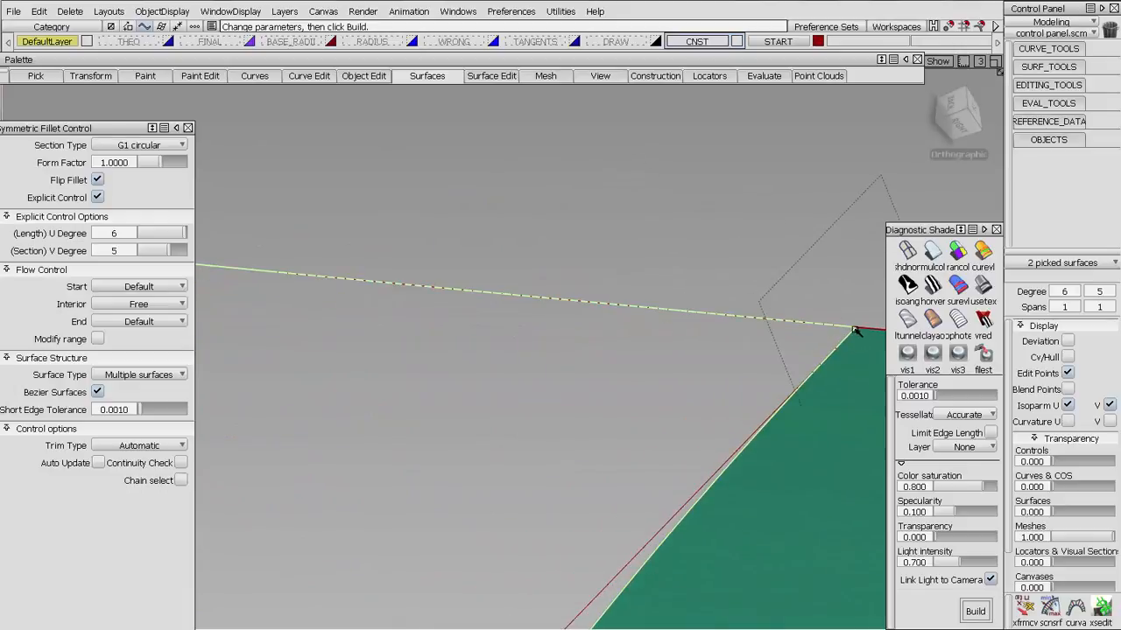
left_click_drag(583, 218, 576, 410, "alt+shift")
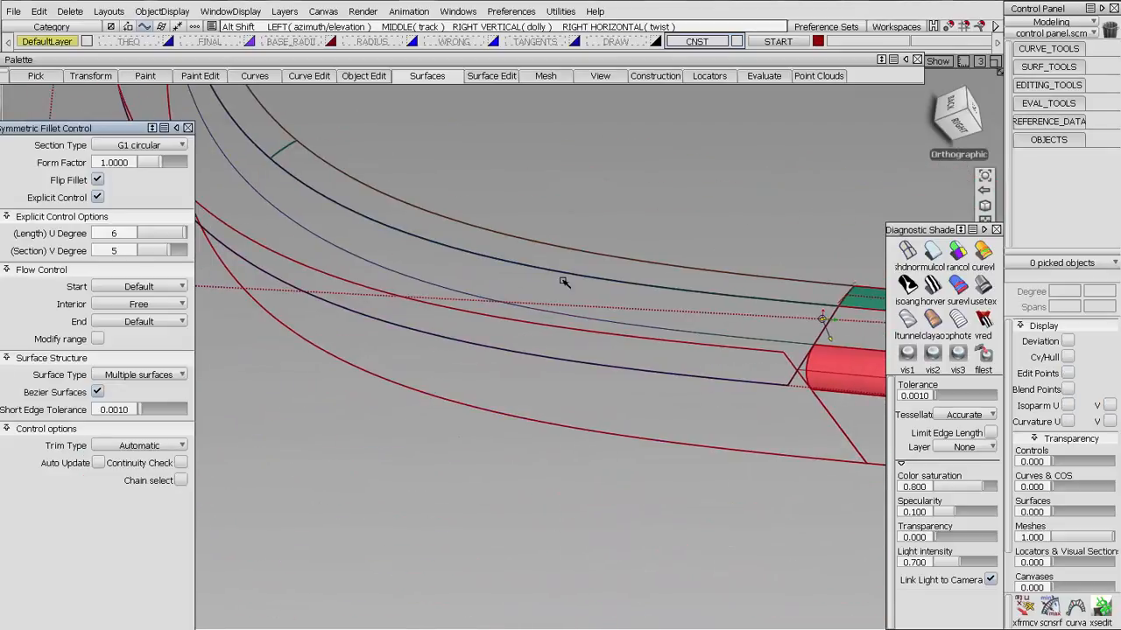
- Build a G1 circular symmetric fillet from the lower projected curve to the lower corner surface FACE8371#10
left_click_drag(565, 281, 367, 264, "alt+shift")
left_click(368, 265)
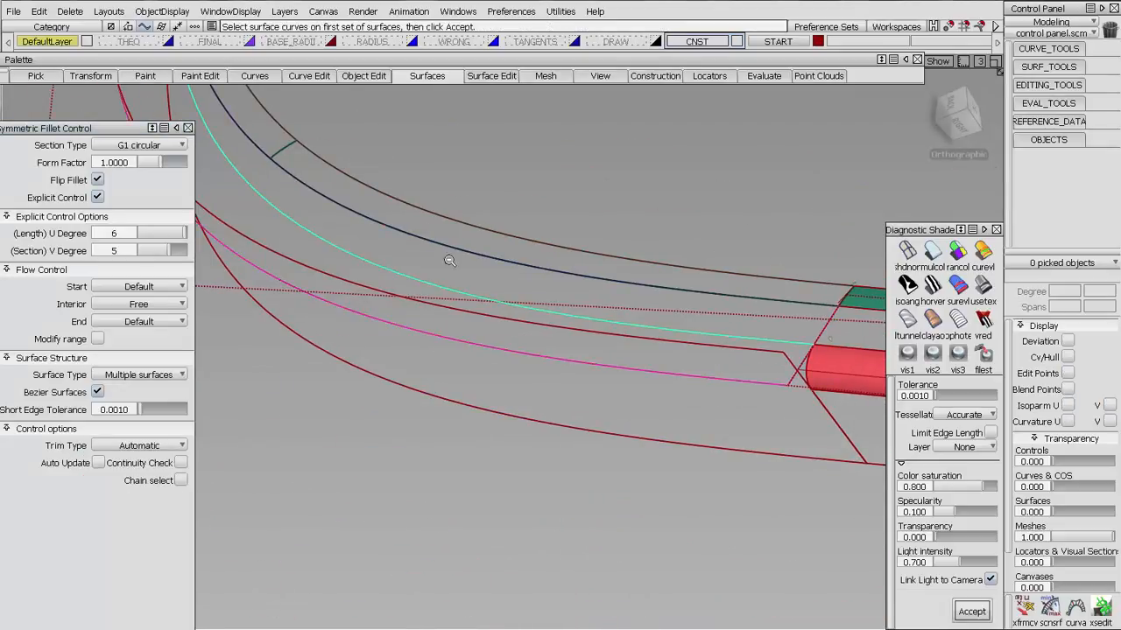
right_click_drag(449, 261, 530, 350, "alt+shift")
left_click_drag(530, 350, 560, 333, "alt+shift")
key("space")
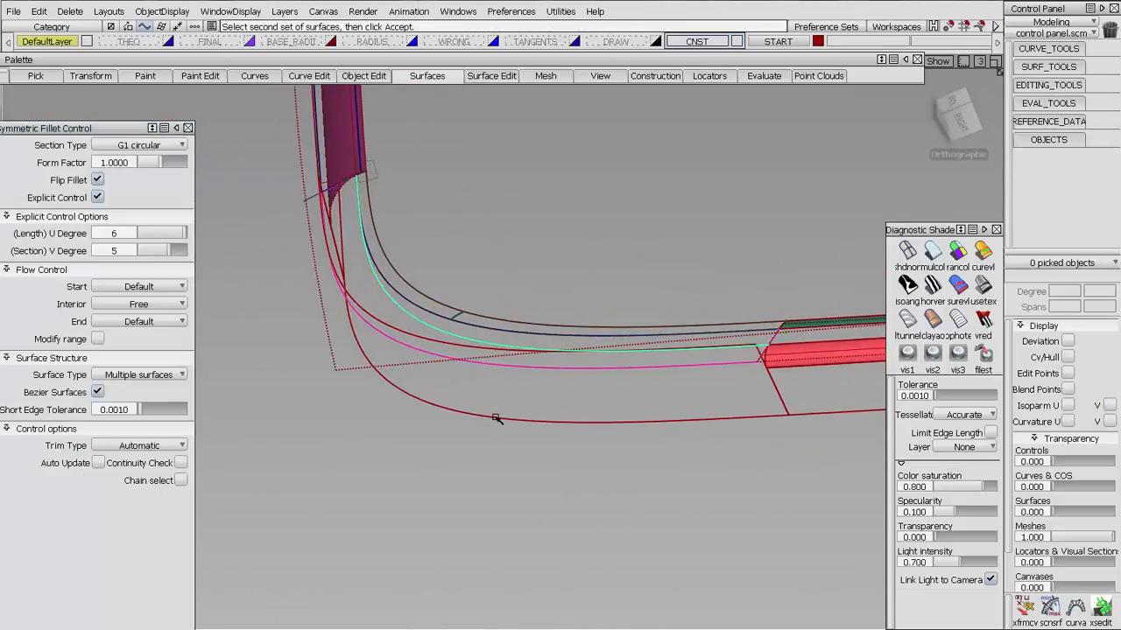
left_click(495, 418)
key("Return")
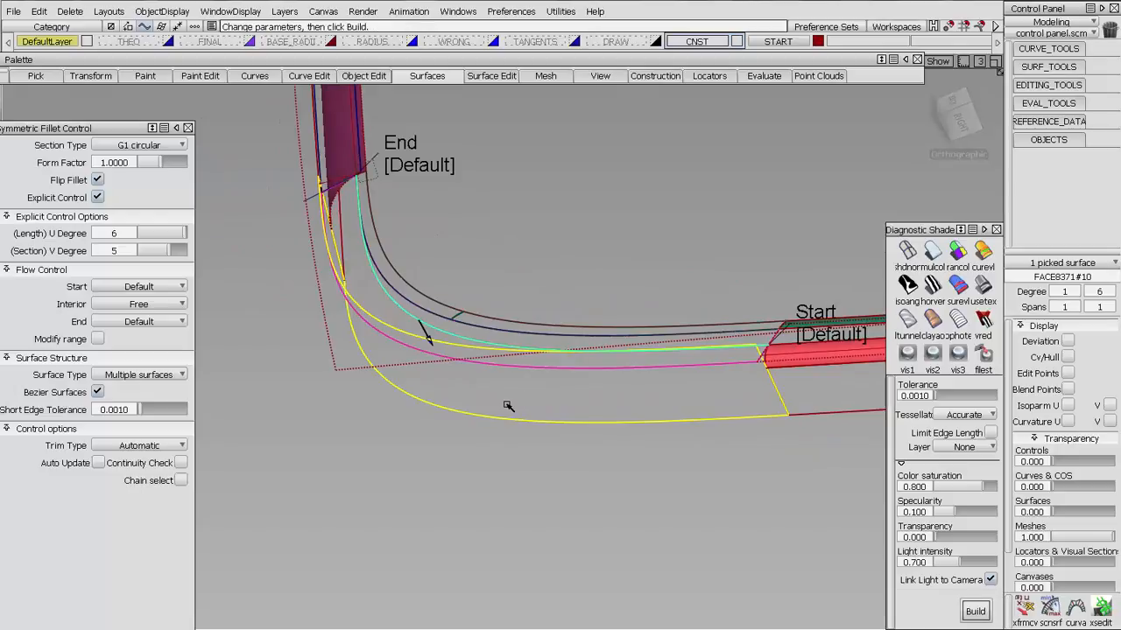
left_click_drag(508, 405, 403, 429, "alt+shift")
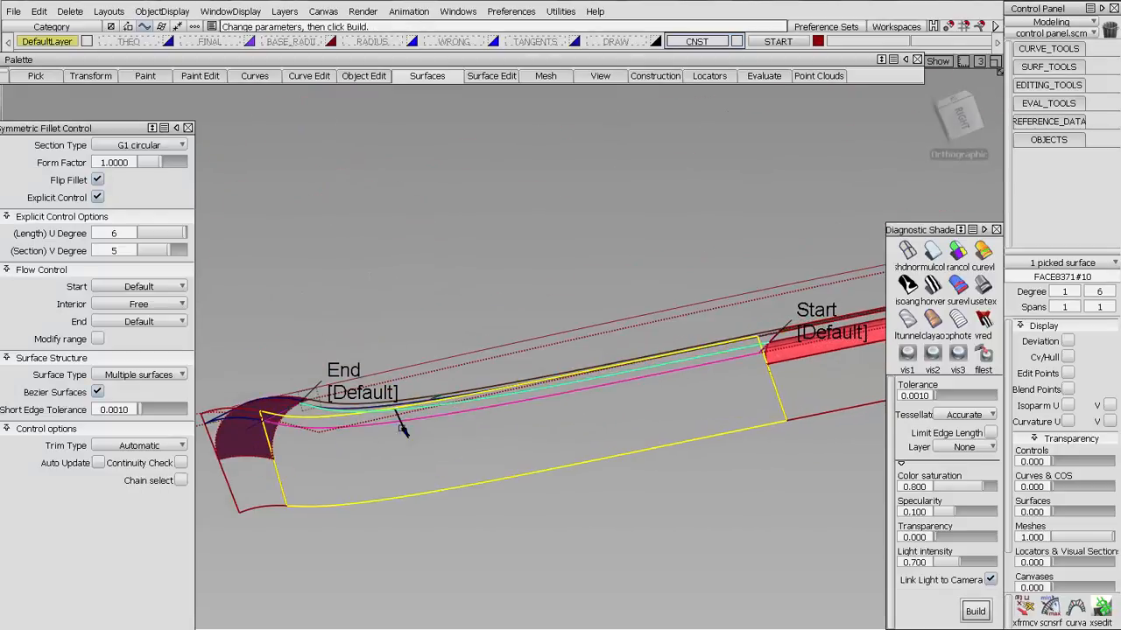
key("Return")
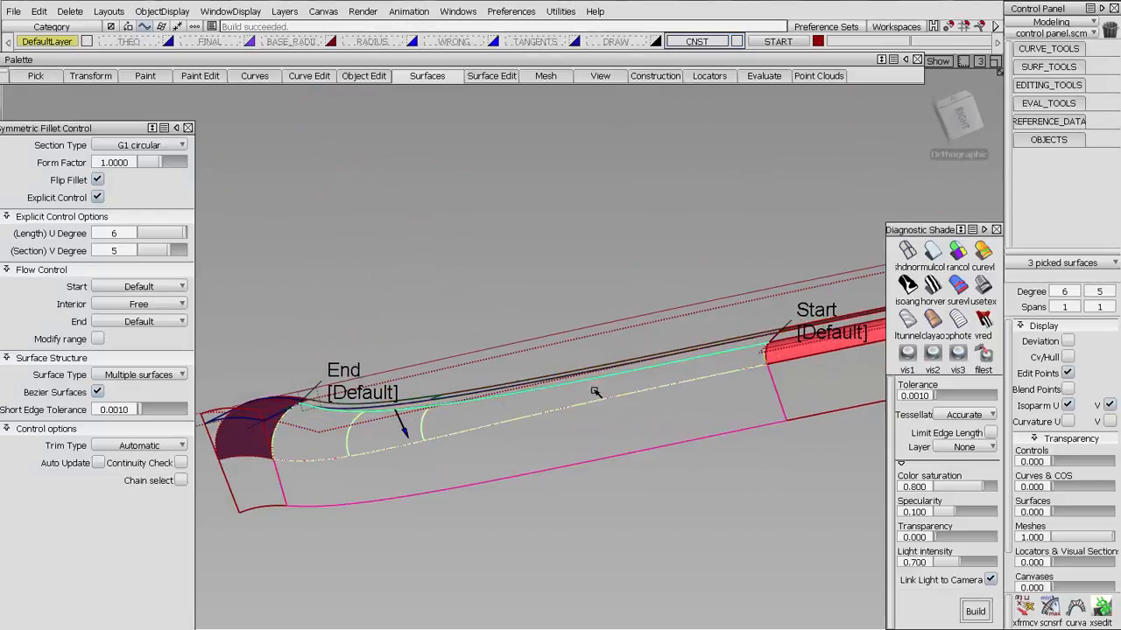
- Set the lower fillet's Start flow control to Edge align where it meets the red fillet surface
left_click_drag(657, 385, 533, 405, "alt+shift")
right_click_drag(533, 405, 617, 363, "alt+shift")
middle_click_drag(617, 363, 543, 285, "alt+shift")
left_click(522, 274)
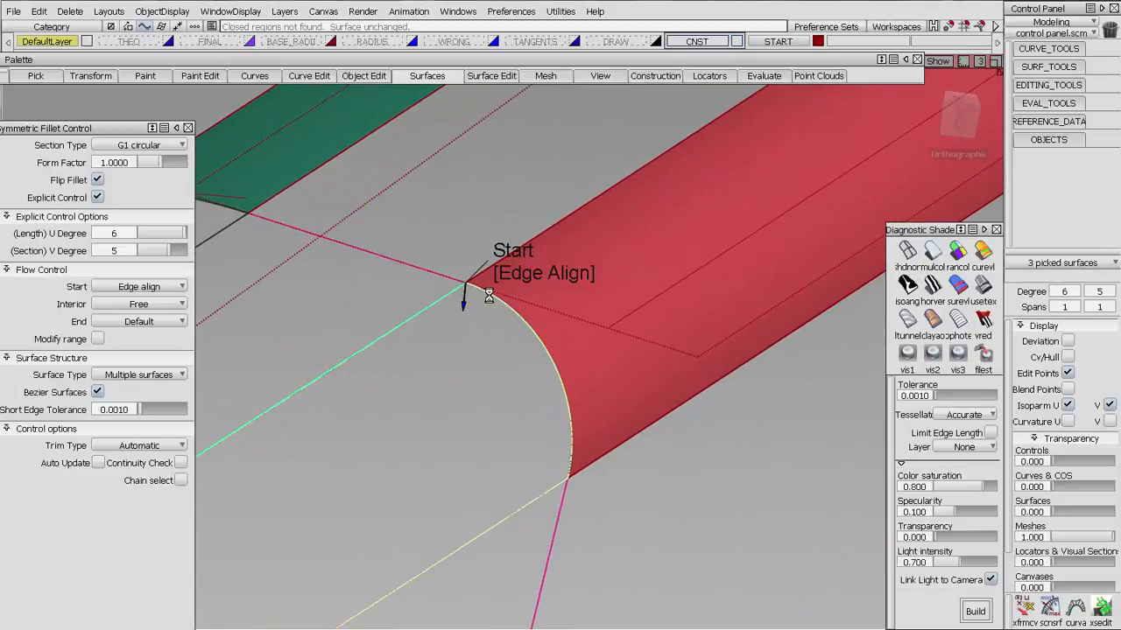
left_click_drag(650, 517, 658, 386, "ctrl+shift")
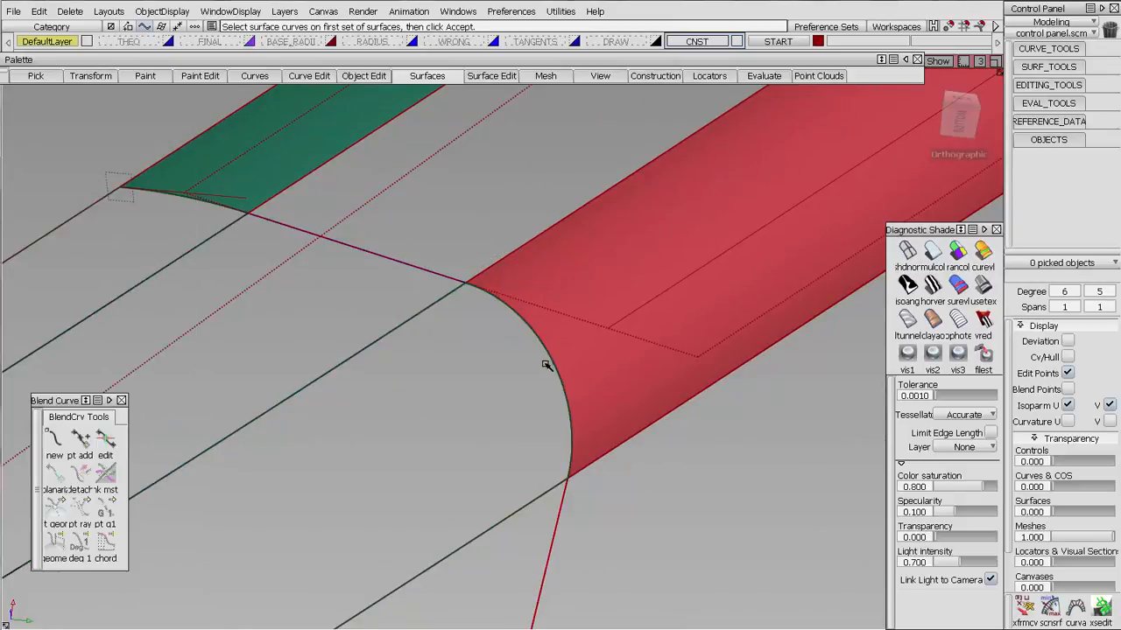
- Inspect both new fillet surfaces along the corner and where they join the purple fillet surface
left_click_drag(369, 248, 369, 346, "alt+shift")
left_click_drag(404, 390, 495, 335, "alt+shift")
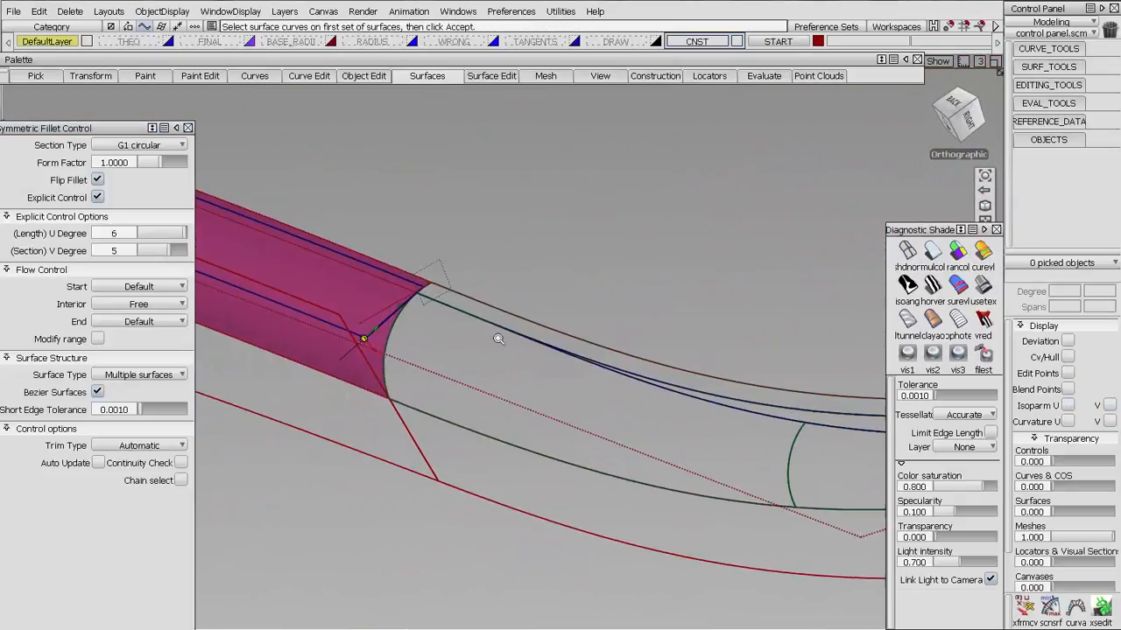
right_click_drag(496, 335, 544, 298, "alt+shift")
middle_click_drag(545, 297, 972, 300, "alt+shift")
right_click_drag(429, 300, 718, 436, "alt+shift")
middle_click_drag(850, 397, 621, 359, "alt+shift")
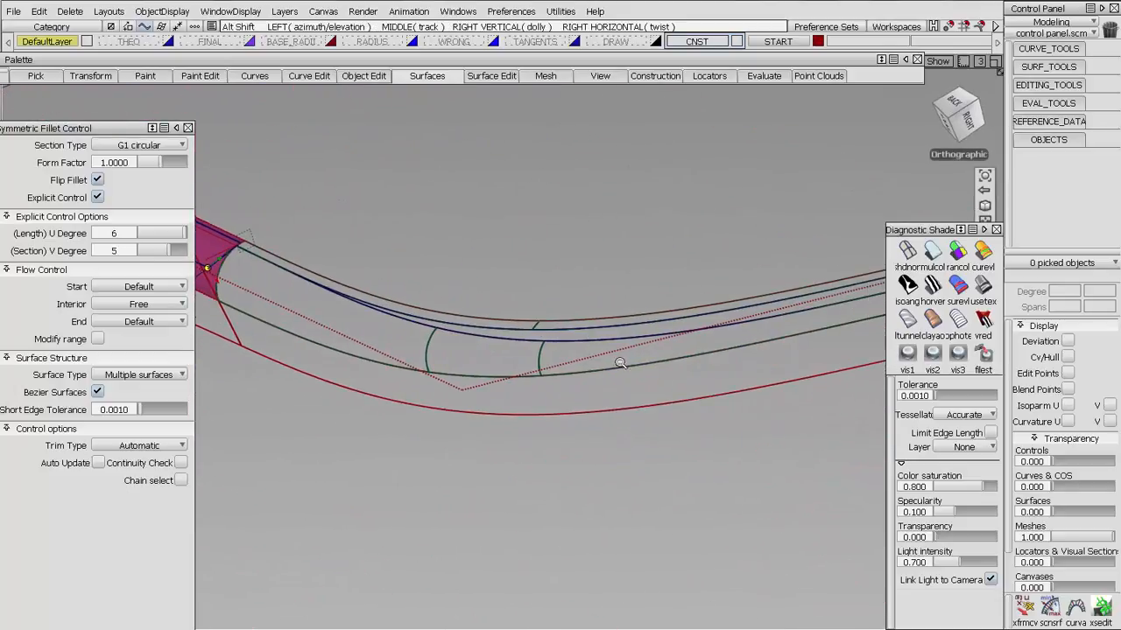
right_click_drag(621, 360, 567, 339, "alt+shift")
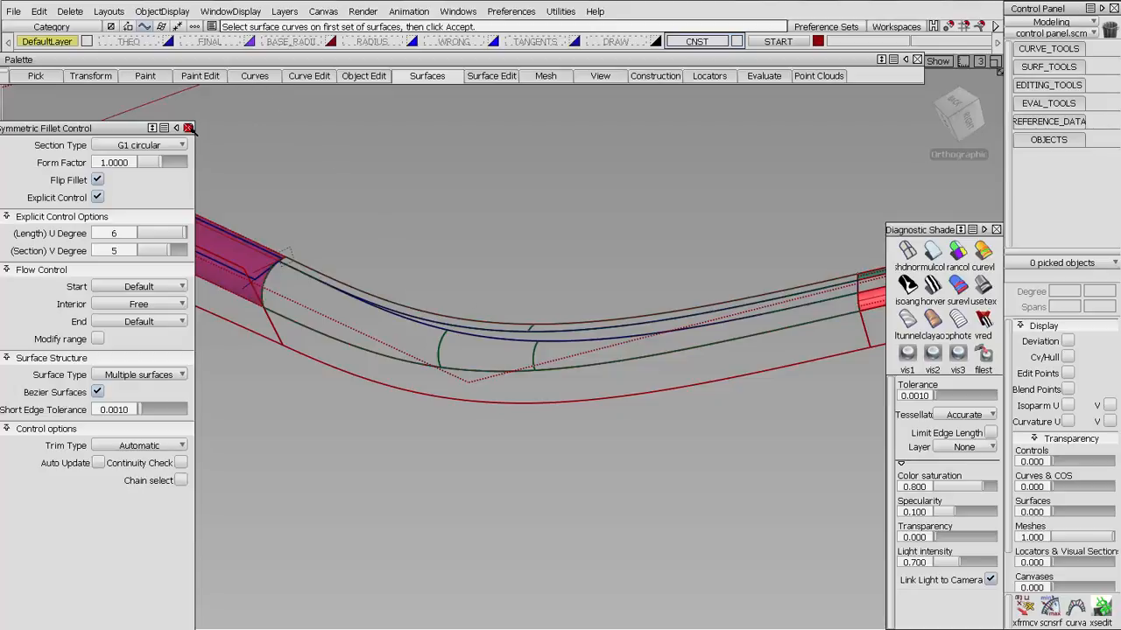
left_click(187, 128)
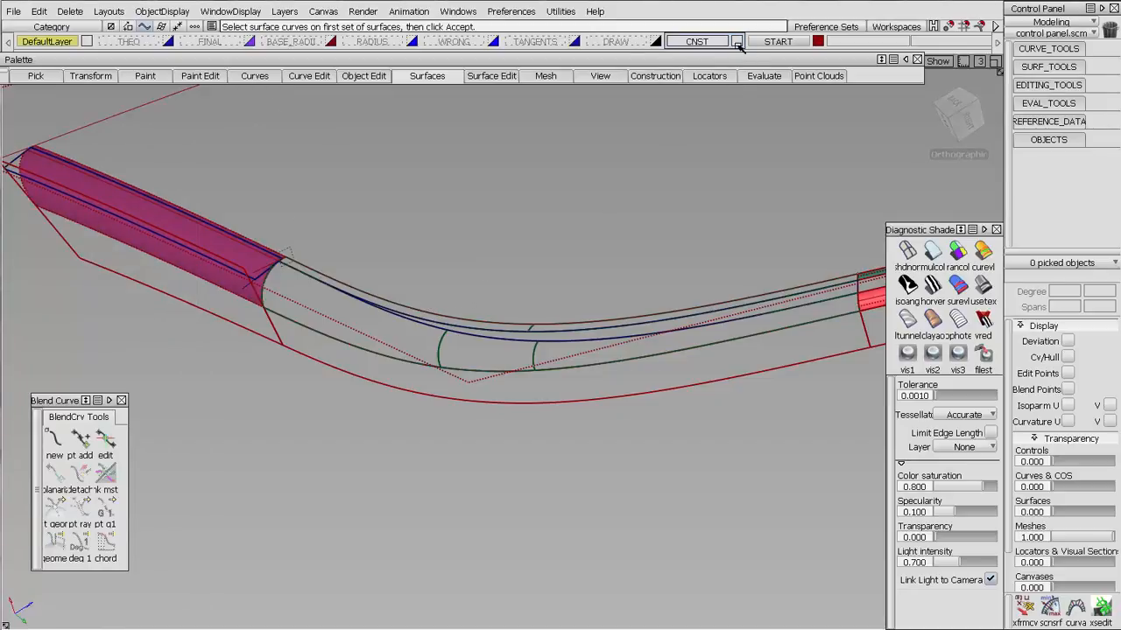
- Assign the new corner fillets and the surrounding corner surfaces to the START layer
left_click_drag(388, 271, 649, 393, "ctrl+shift")
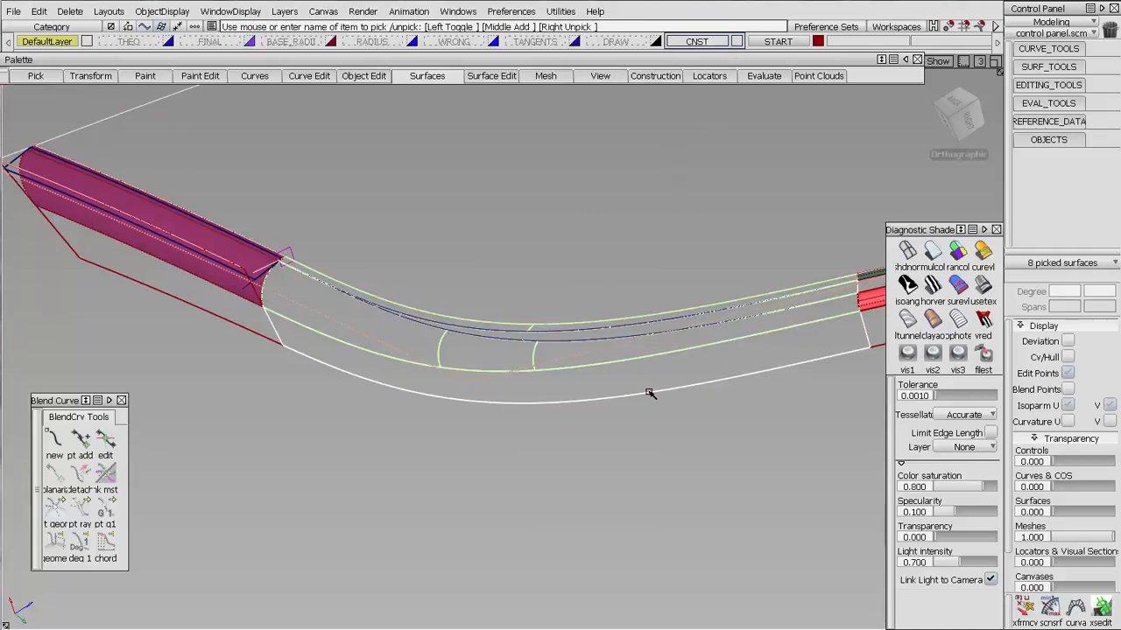
right_click(778, 41)
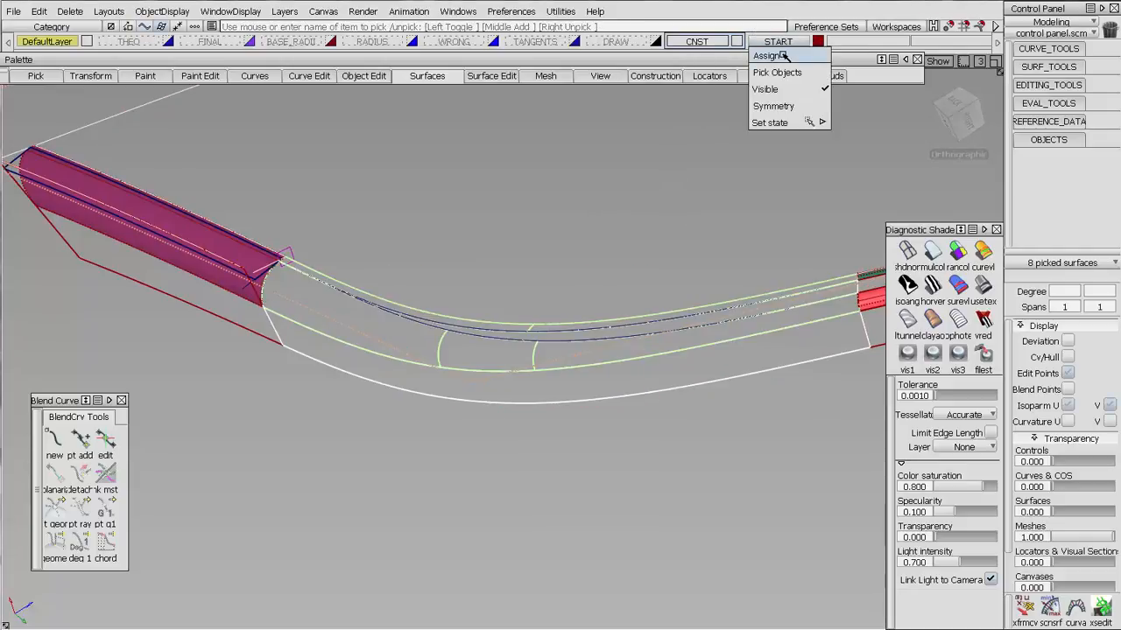
left_click(760, 51)
- Assign the blend curves, projected curves and guide geometry used to construct the corner to the CNST layer
right_click_drag(209, 277, 633, 400, "ctrl+shift")
left_click_drag(633, 401, 814, 480)
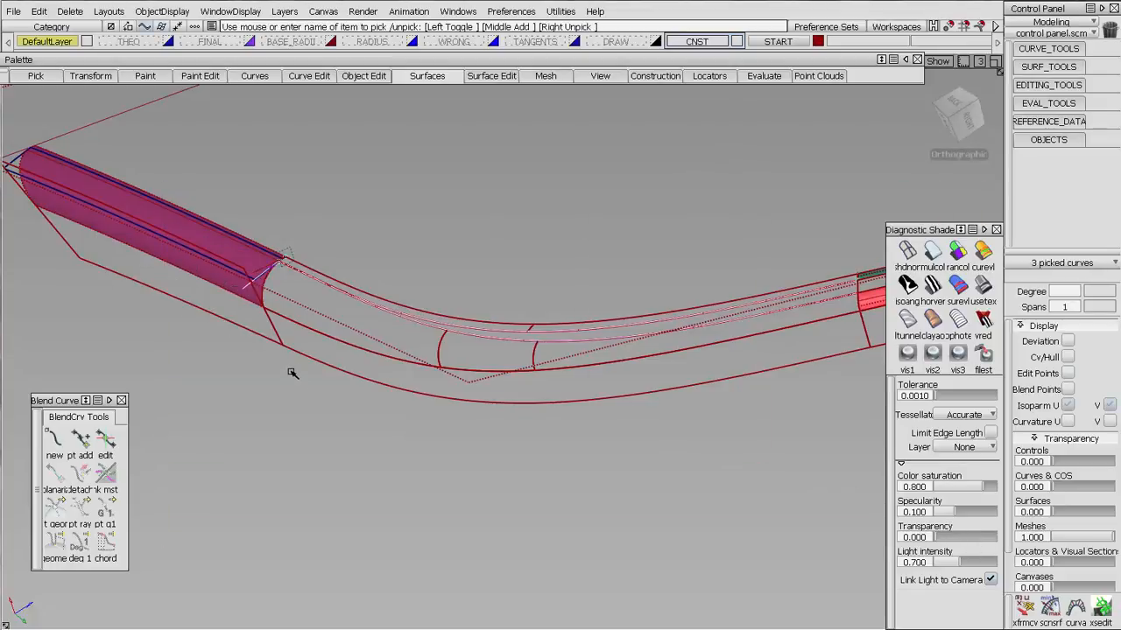
left_click(287, 253)
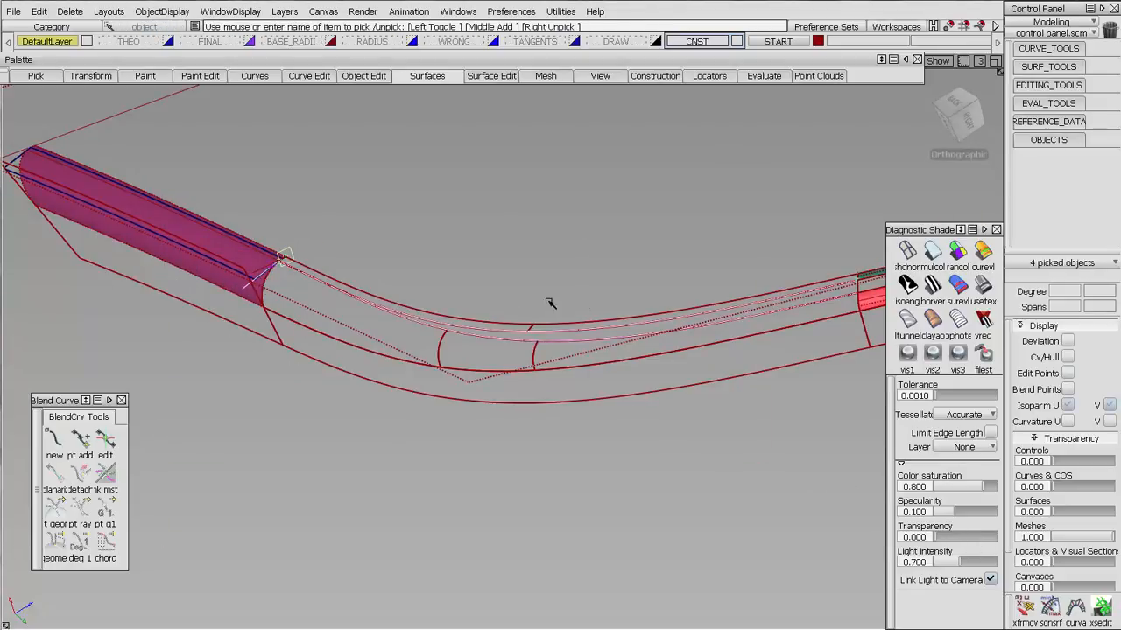
scroll(550, 302, "up", 2)
left_click_drag(550, 302, 708, 122, "alt+shift")
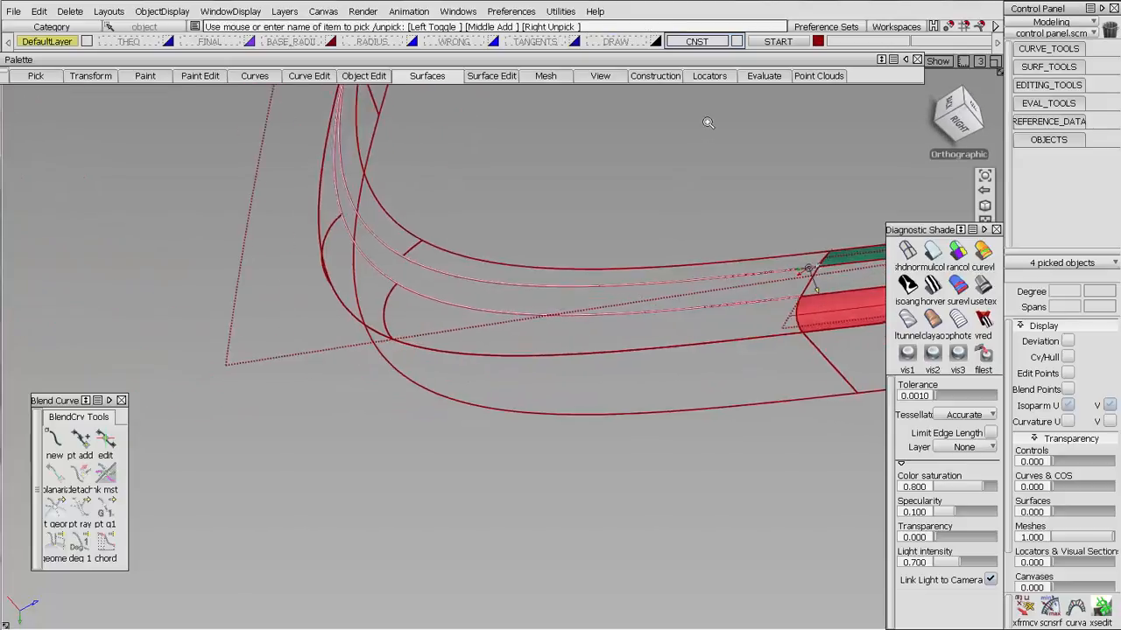
right_click_drag(707, 122, 1051, 150, "alt+shift")
middle_click_drag(1051, 151, 493, 245, "alt+shift")
left_click(520, 262)
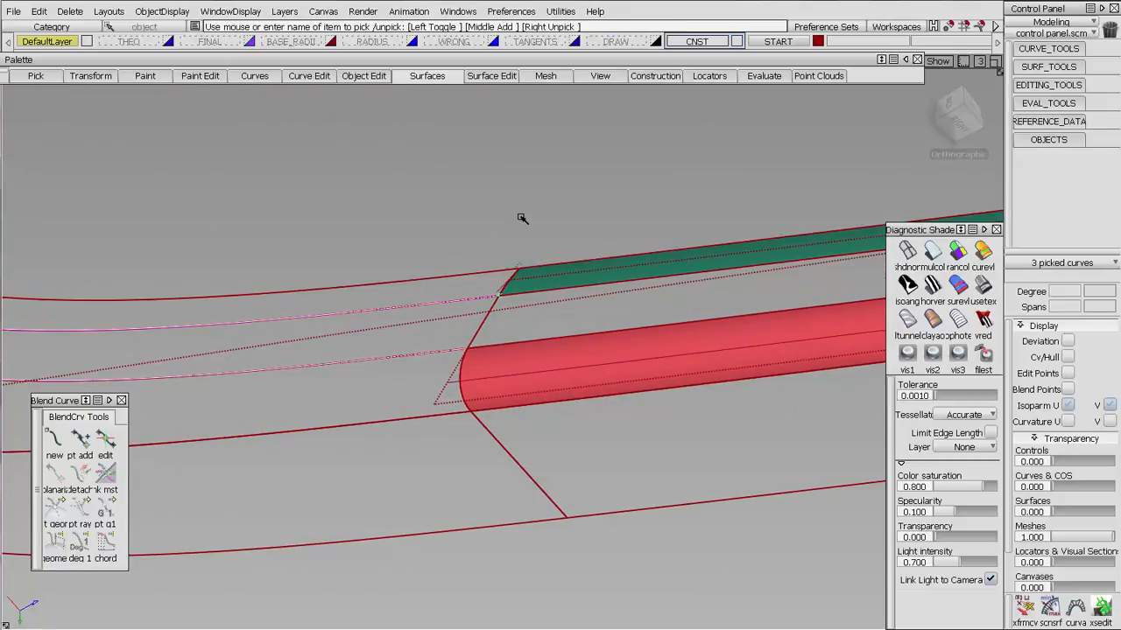
left_click_drag(520, 218, 335, 249, "alt+shift")
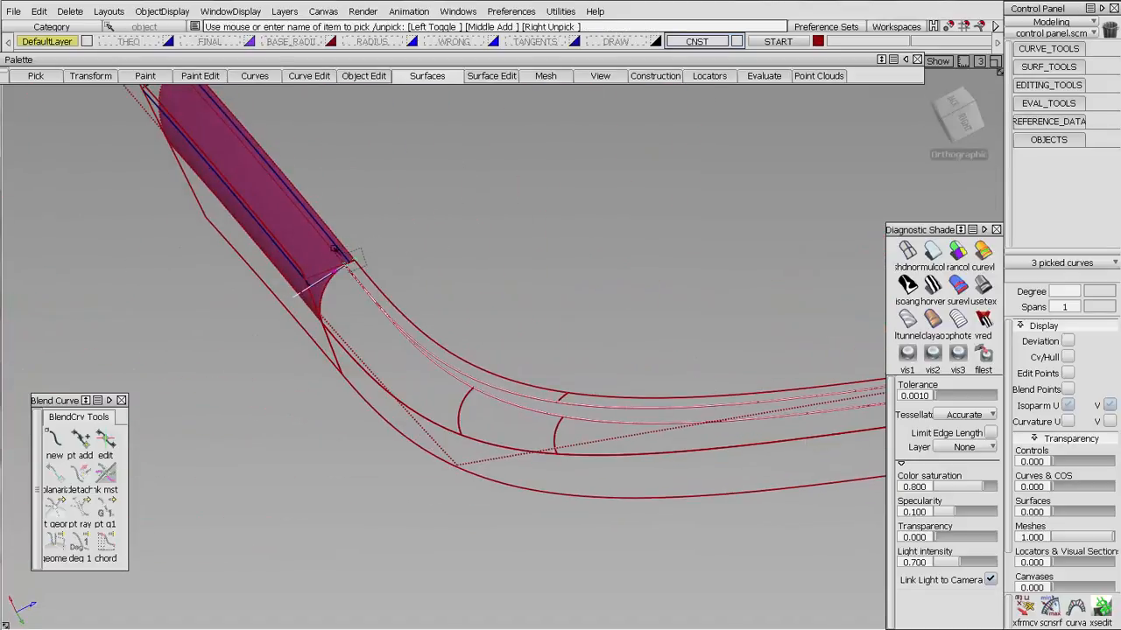
left_click(290, 268)
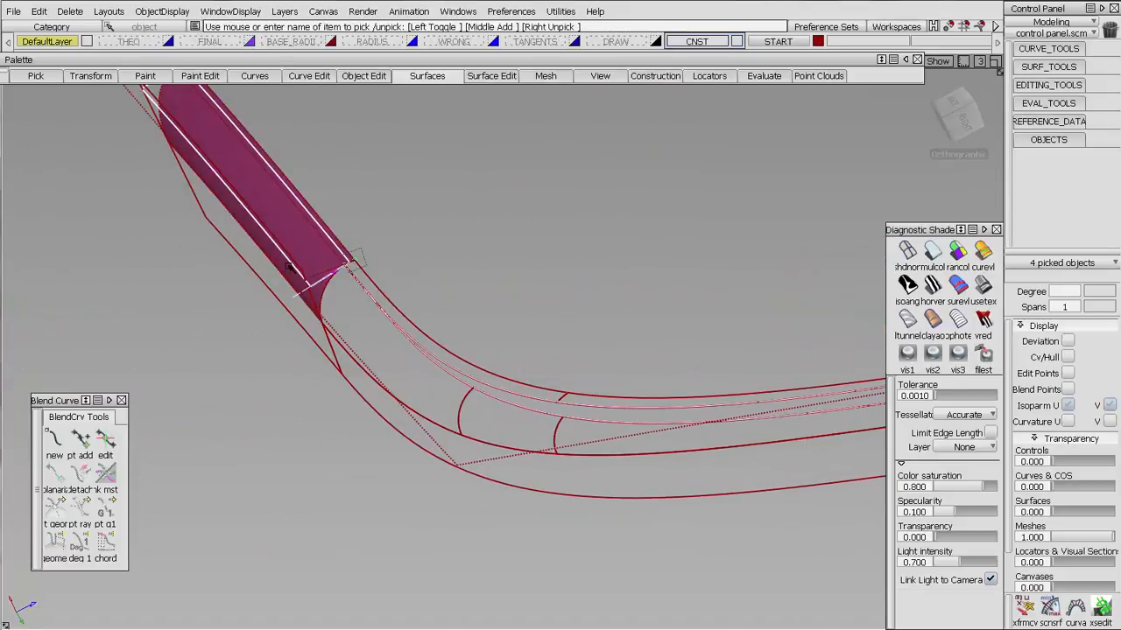
left_click(701, 42)
left_click(703, 56)
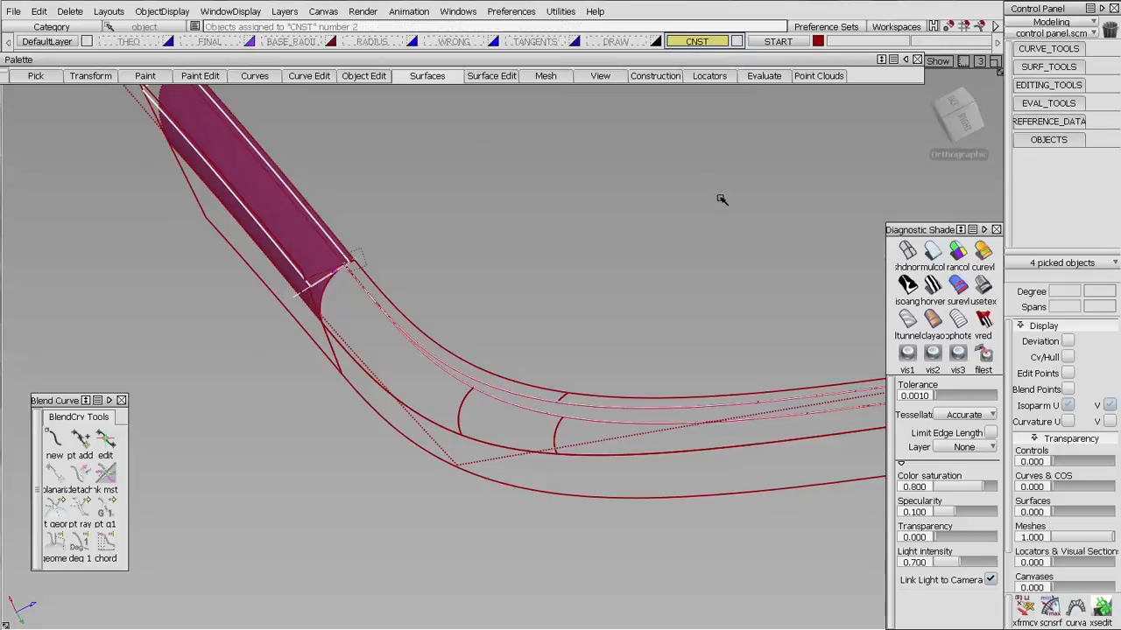
- Check surface continuity where the corner surfaces and fillets meet the purple fillet, and along the seams between them
left_click_drag(563, 295, 497, 352, "alt+shift")
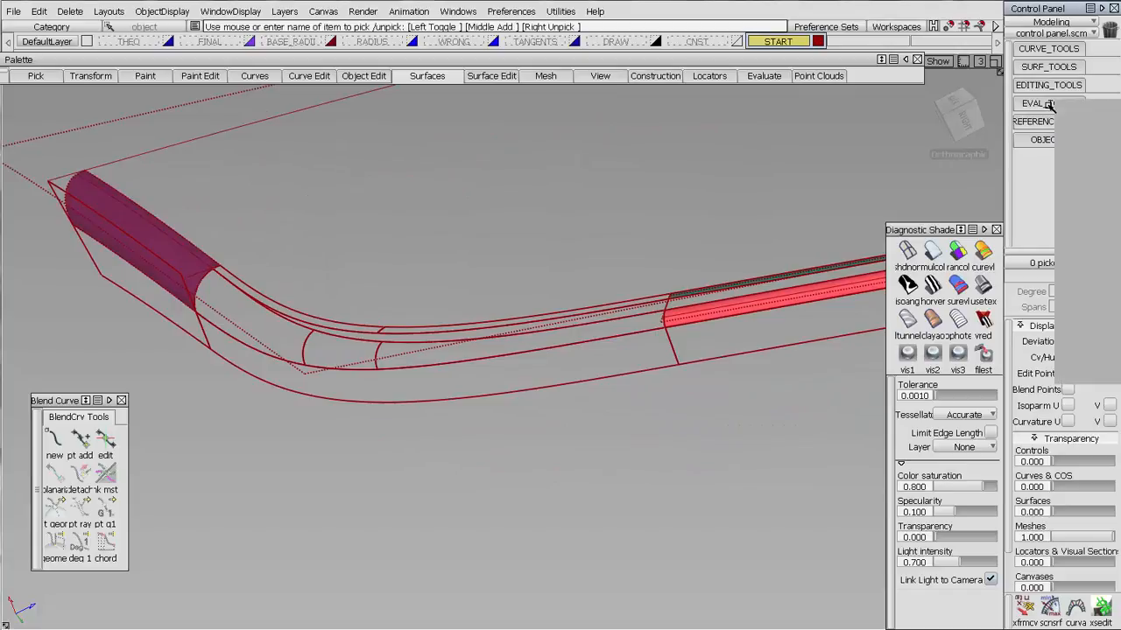
scroll(315, 302, "up", 5)
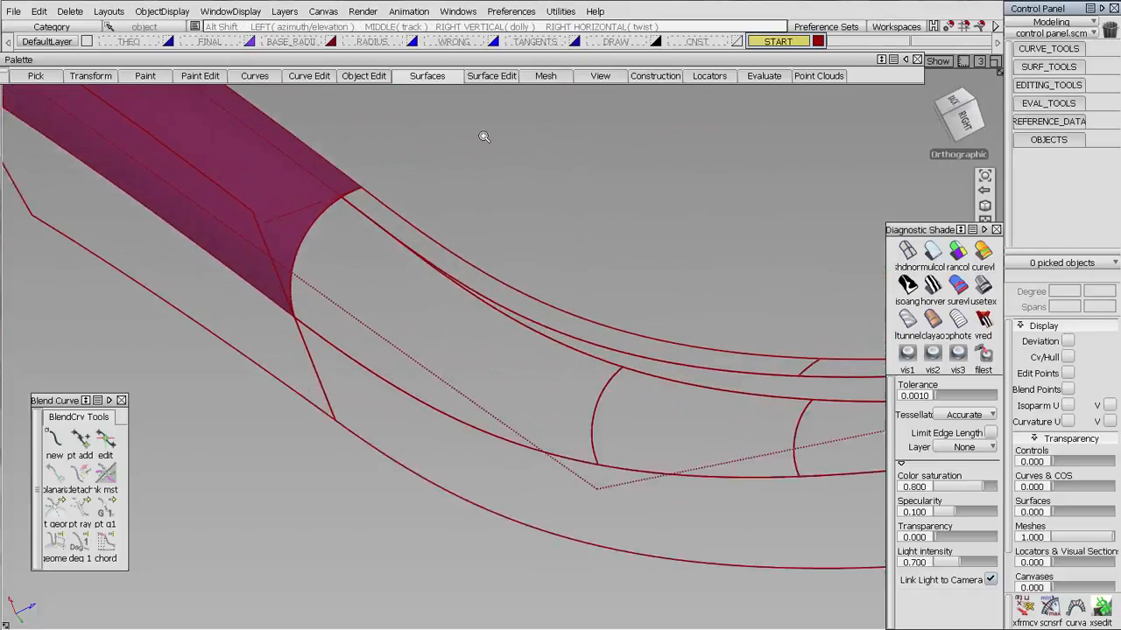
left_click(383, 305)
scroll(376, 306, "up", 4)
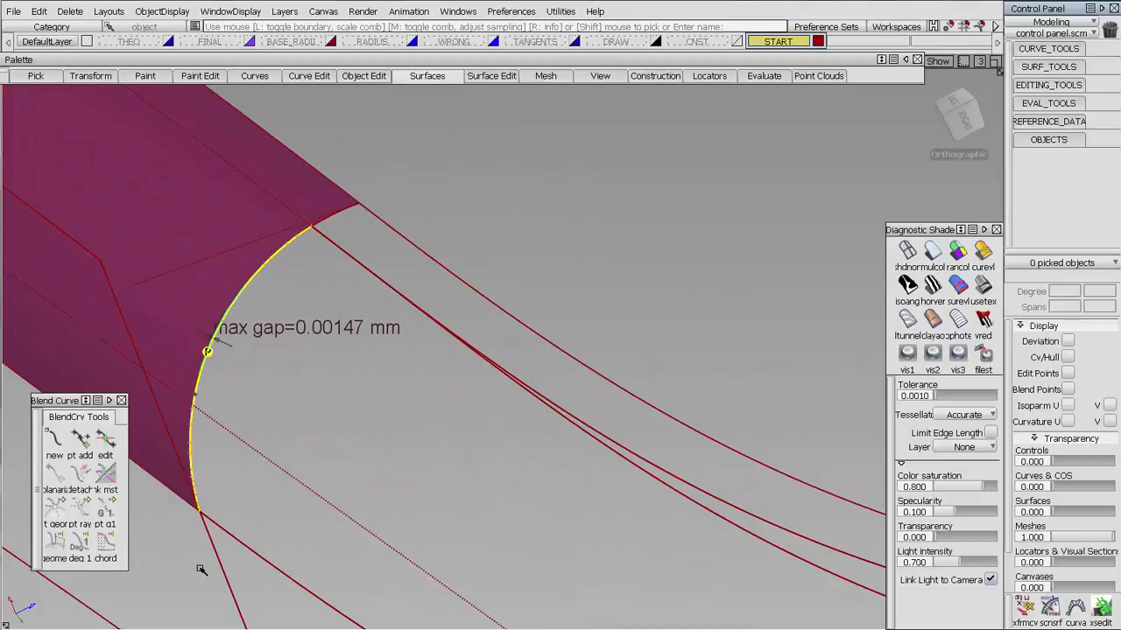
left_click(212, 522)
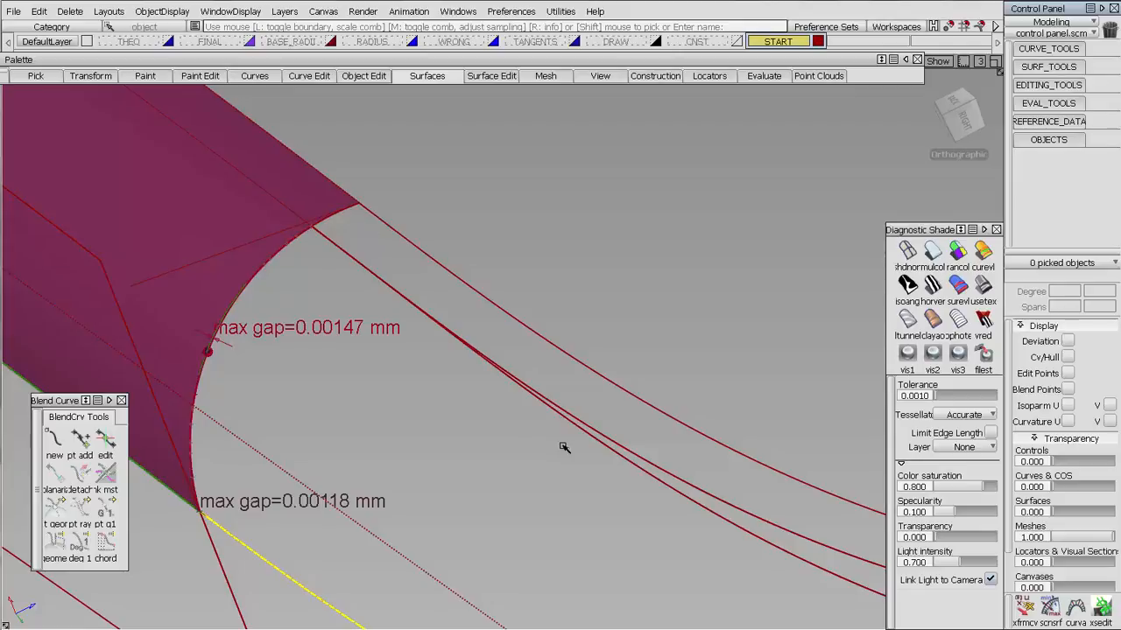
left_click(746, 535)
left_click(748, 513)
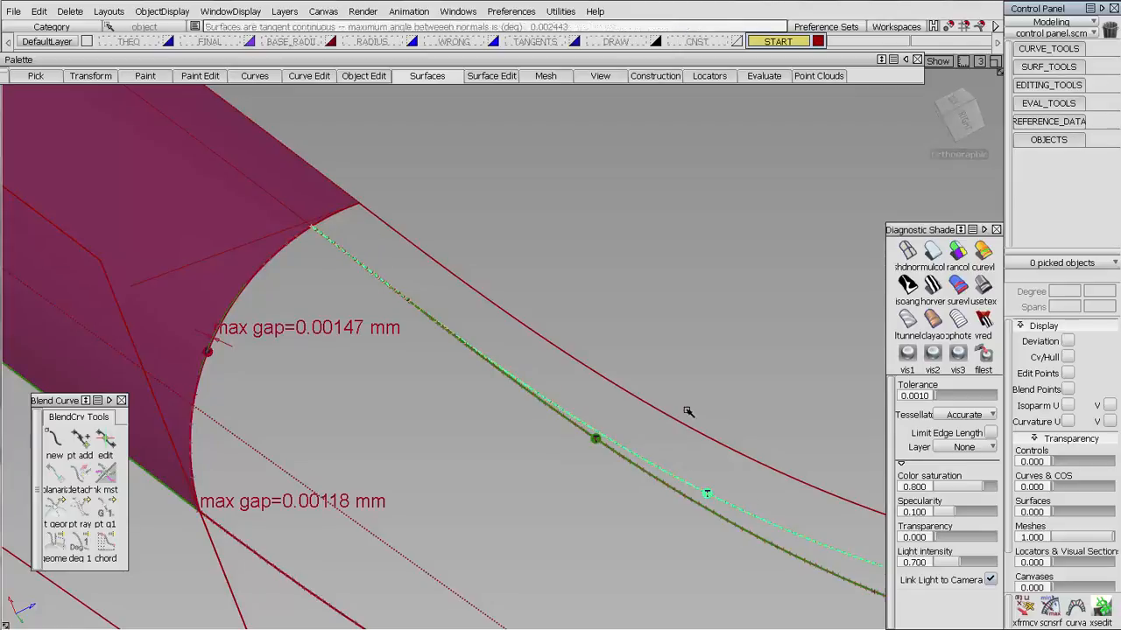
left_click(607, 378)
left_click(322, 221)
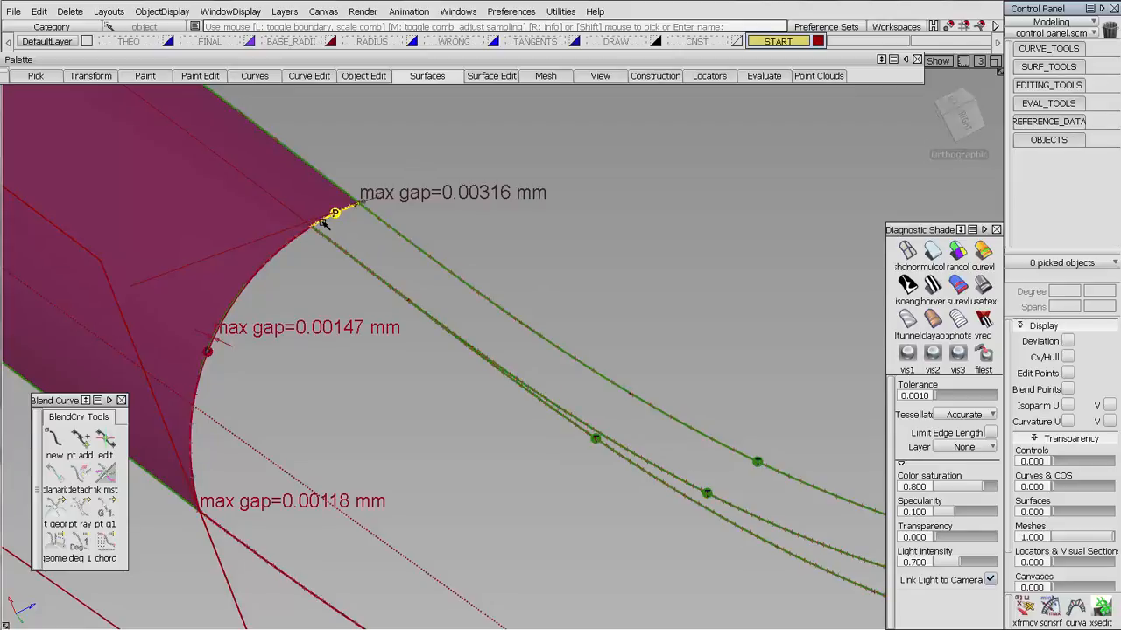
- Examine the gaps at the upper and lower ends of the joint with the purple fillet
middle_click_drag(345, 213, 527, 339, "alt+shift")
left_click_drag(563, 360, 575, 225, "alt+shift")
right_click_drag(575, 226, 703, 361, "alt+shift")
middle_click_drag(703, 360, 503, 385, "alt+shift")
right_click_drag(503, 386, 549, 220, "alt+shift")
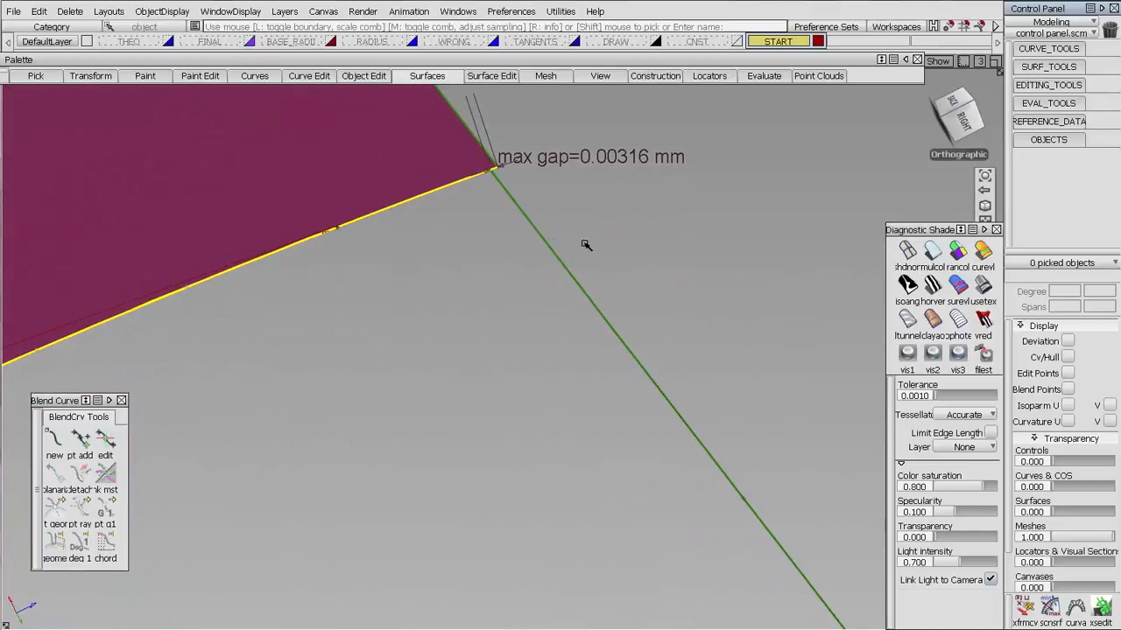
left_click_drag(669, 298, 482, 265, "alt+shift")
right_click_drag(421, 280, 573, 344, "alt+shift")
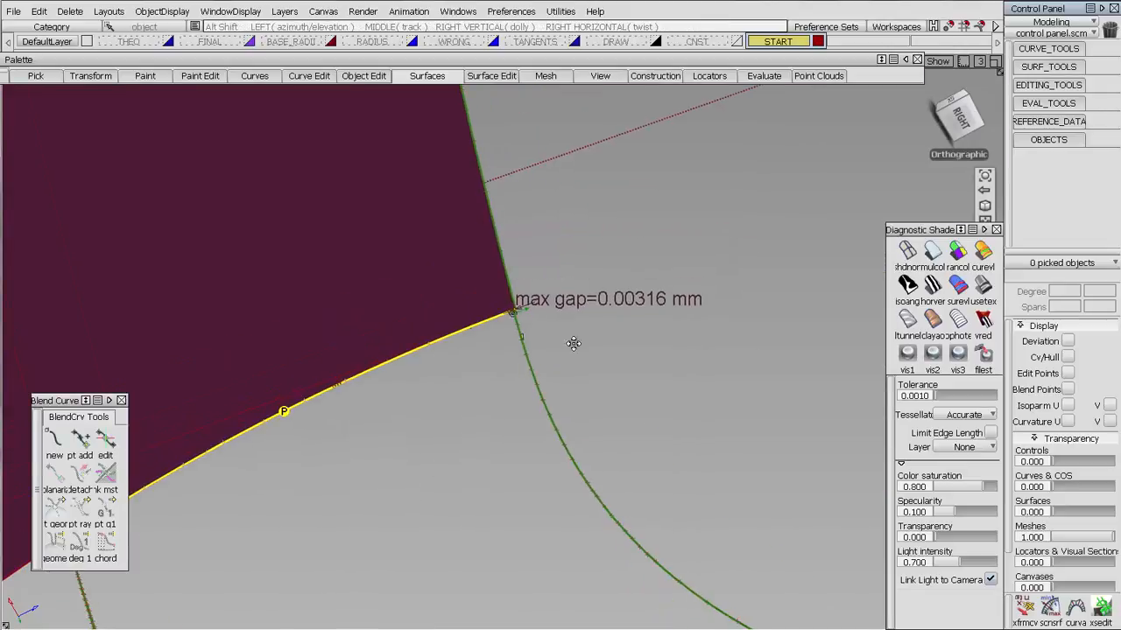
middle_click_drag(574, 344, 730, 228, "alt+shift")
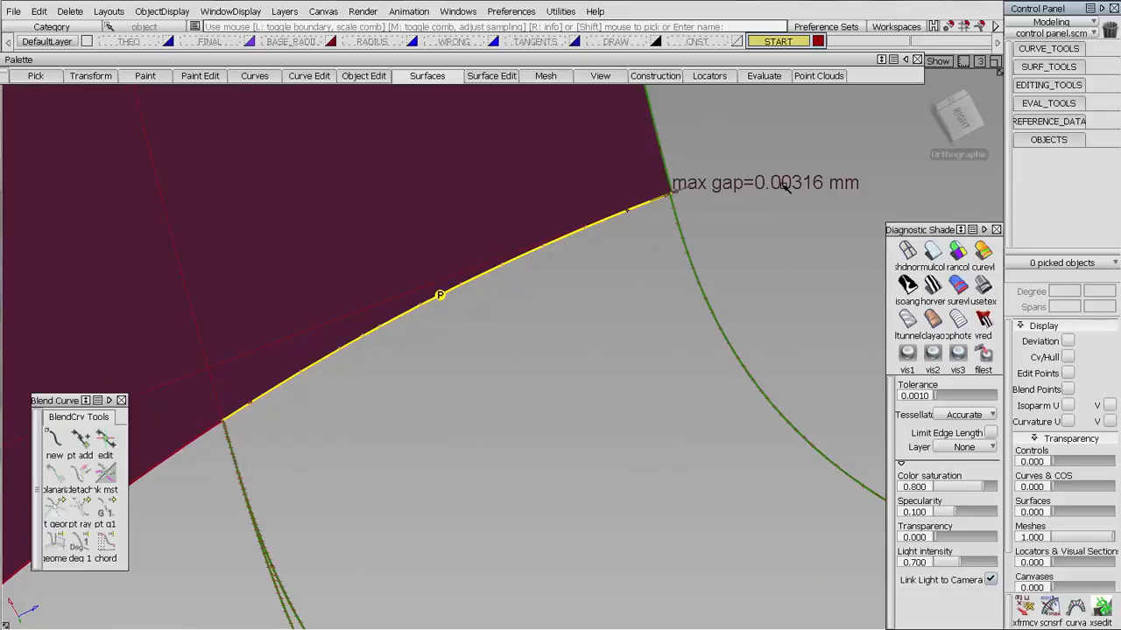
right_click_drag(697, 315, 618, 329, "alt+shift")
middle_click_drag(618, 328, 830, 125, "alt+shift")
left_click_drag(830, 125, 572, 345, "alt+shift")
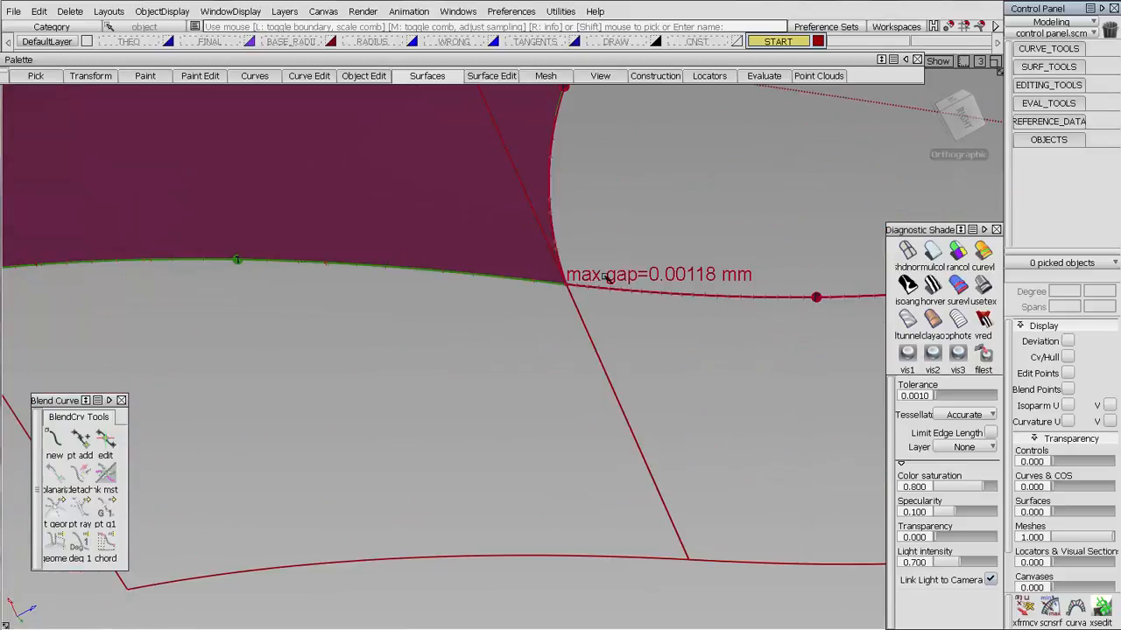
left_click_drag(698, 280, 649, 296, "alt+shift")
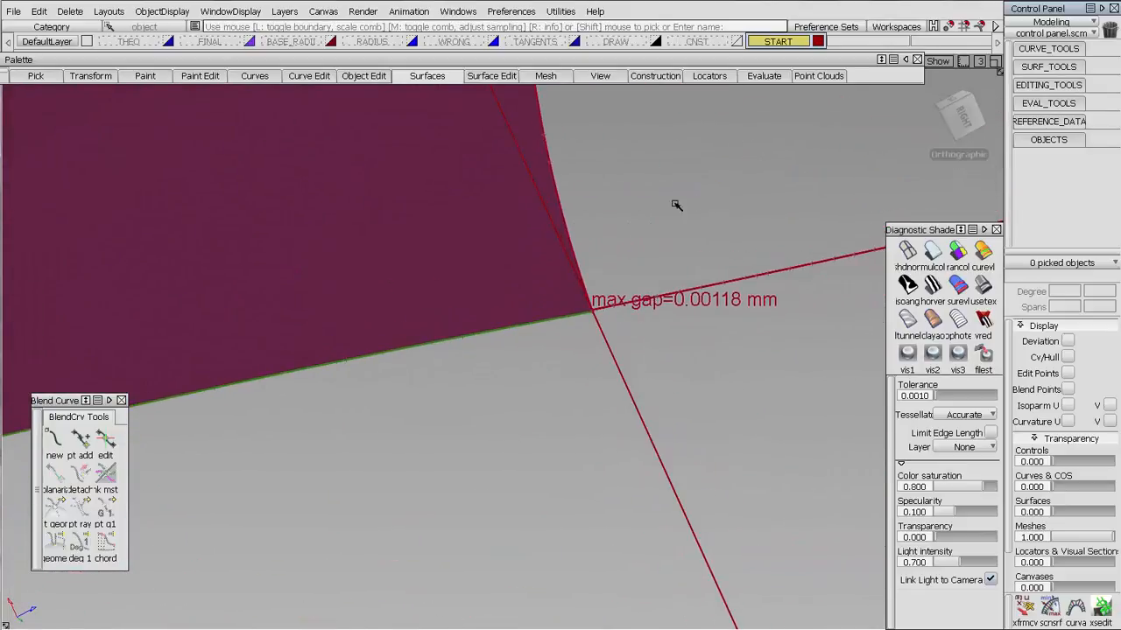
- Check surface continuity where the corner fillets meet the red and green fillet surfaces
right_click_drag(676, 205, 613, 596, "alt+shift")
middle_click_drag(586, 363, 430, 353, "alt+shift")
left_click_drag(430, 353, 726, 245, "alt+shift")
middle_click_drag(582, 215, 225, 251, "alt+shift")
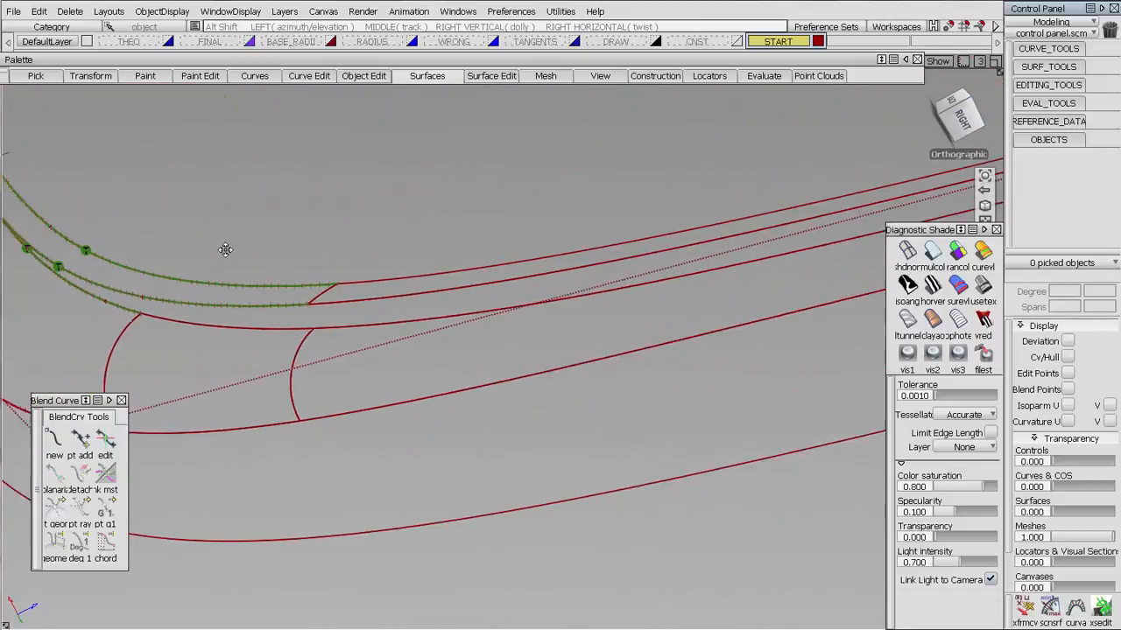
middle_click_drag(772, 299, 543, 300)
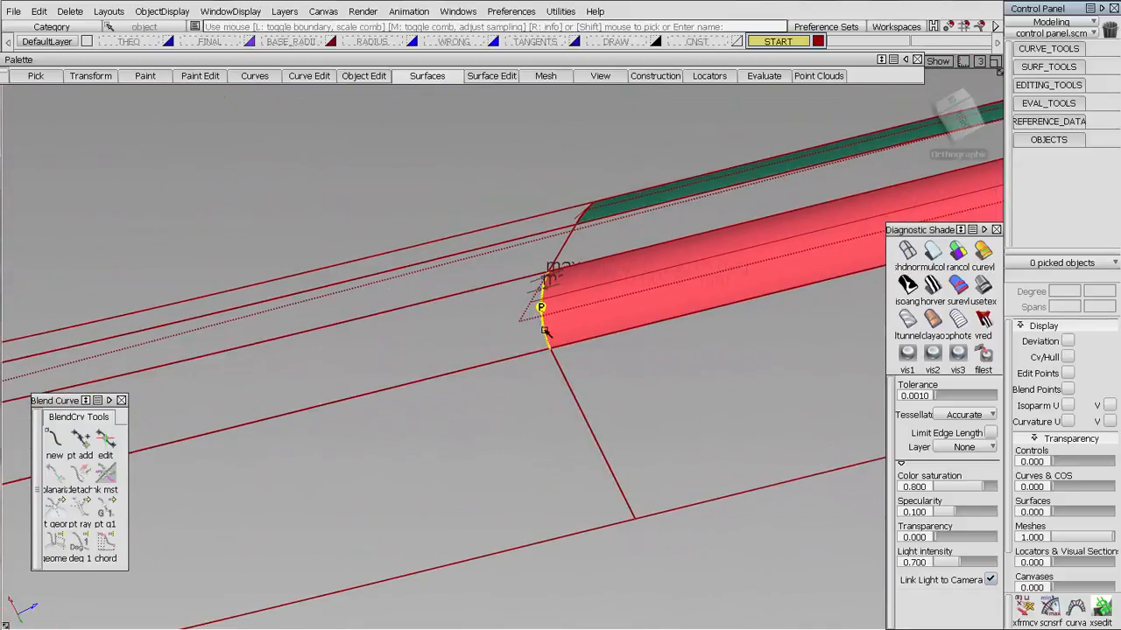
left_click_drag(552, 320, 625, 194, "alt+shift")
right_click_drag(611, 207, 579, 394, "alt+shift")
middle_click_drag(700, 101, 563, 250, "alt+shift")
right_click_drag(563, 250, 505, 598, "alt+shift")
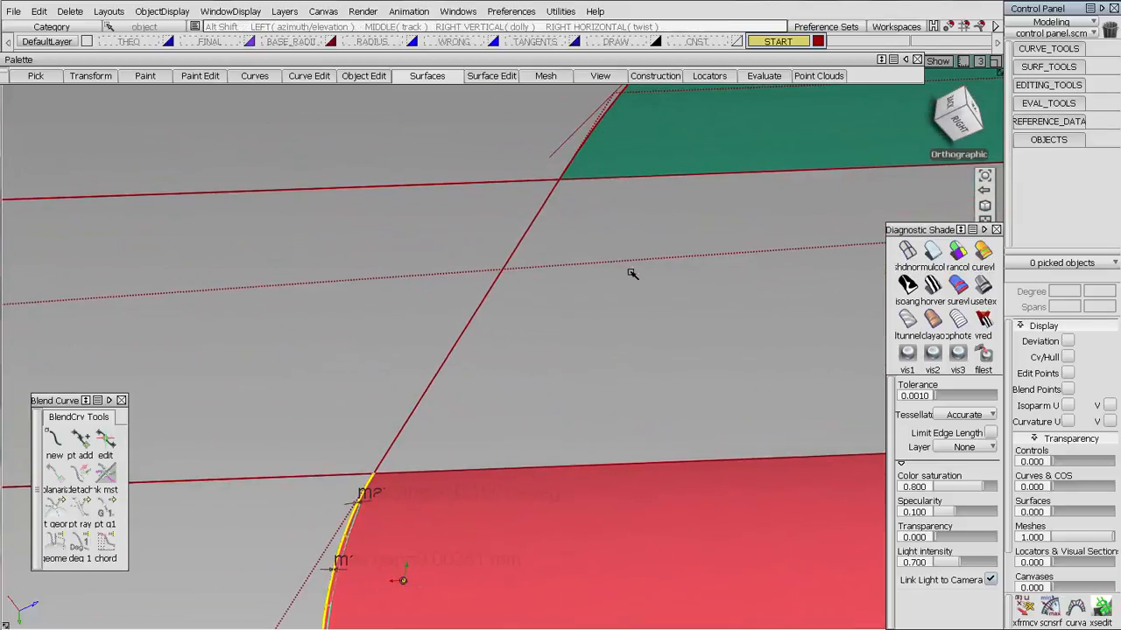
right_click_drag(633, 274, 520, 254, "alt+shift")
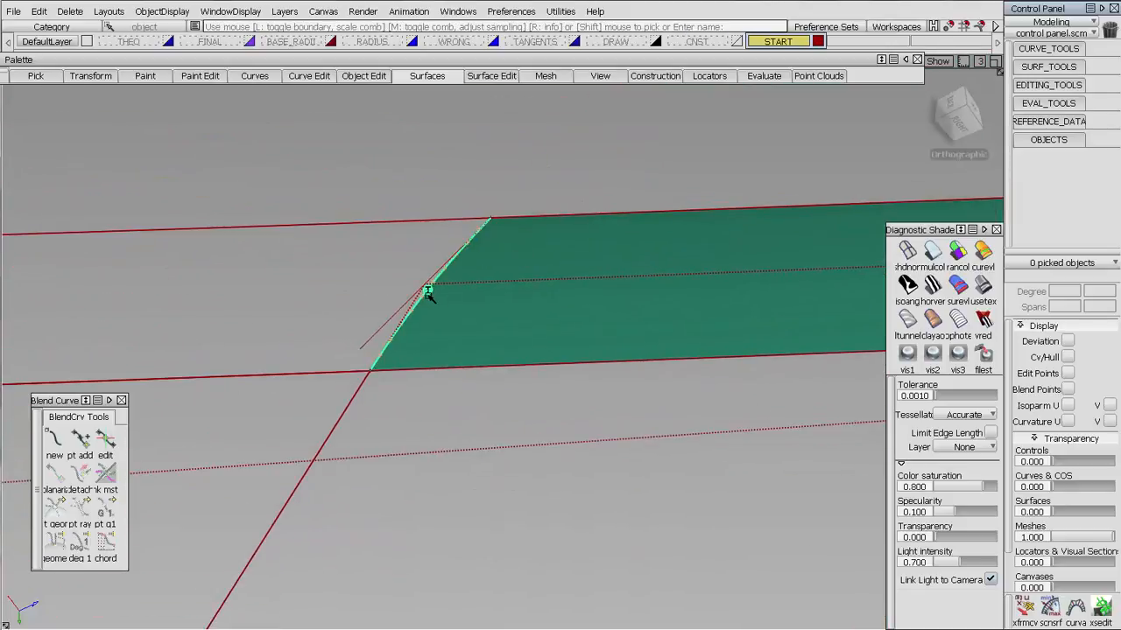
left_click(465, 219)
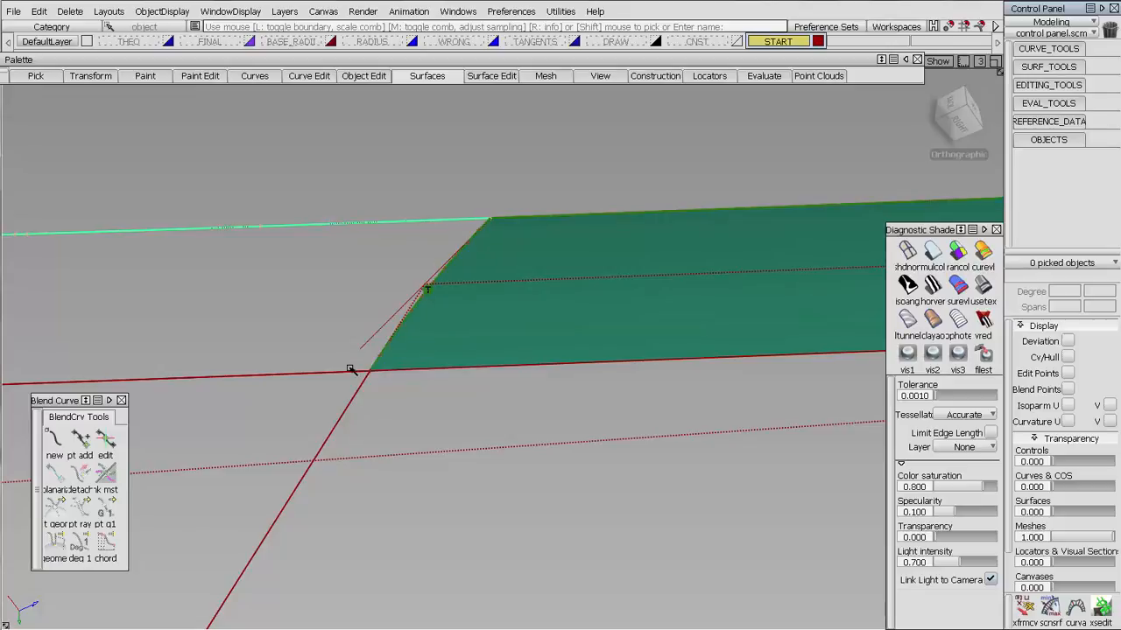
left_click(356, 374)
left_click(401, 371)
- Delete the projected curve-on-surface along the lower fillet from the middle corner surface Blend_srf#3
right_click_drag(431, 343, 463, 627, "alt+shift")
middle_click_drag(457, 478, 655, 427, "alt+shift")
left_click_drag(671, 304, 627, 320, "ctrl+shift")
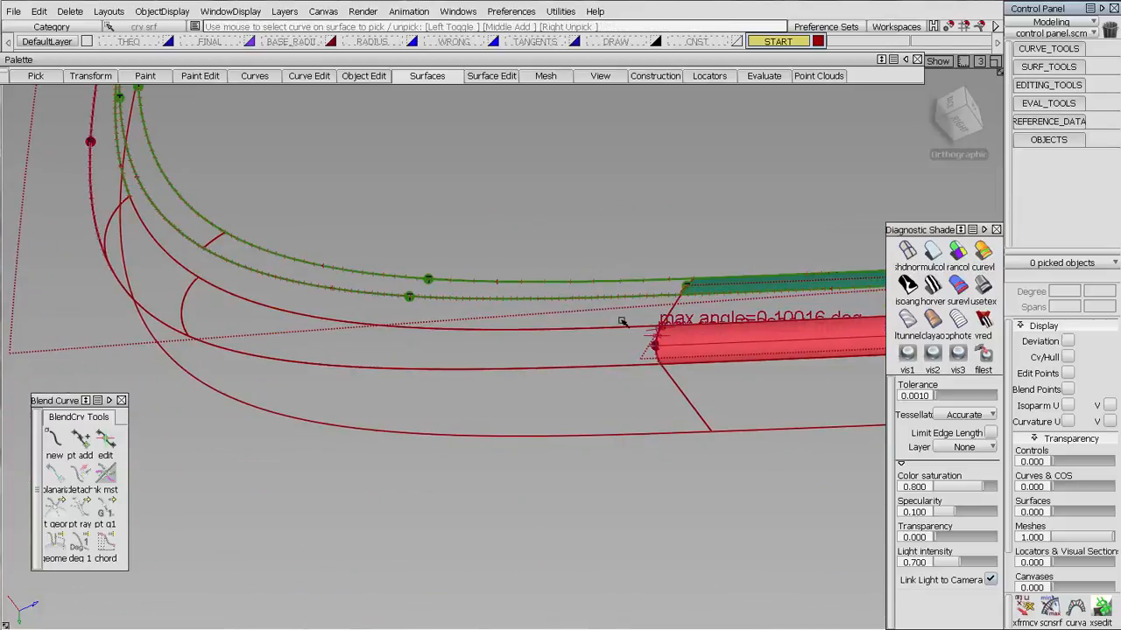
left_click(604, 367)
middle_click_drag(506, 397, 603, 421, "alt+shift")
left_click_drag(602, 421, 693, 395, "alt+shift")
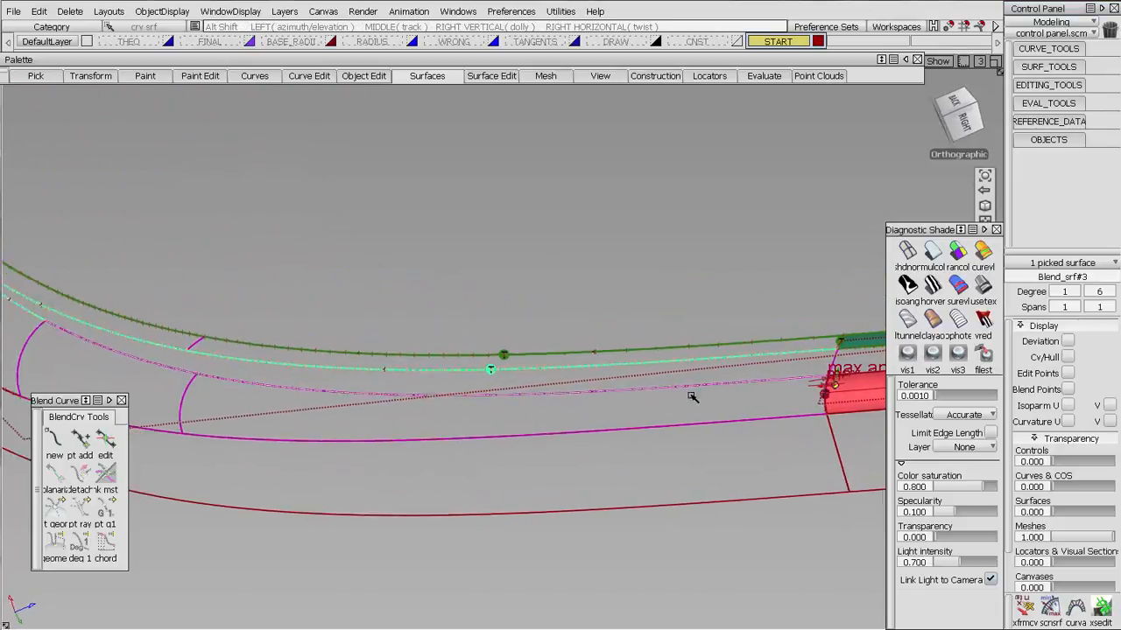
right_click_drag(693, 395, 588, 418, "alt+shift")
middle_click_drag(459, 438, 573, 413, "alt+shift")
left_click_drag(573, 413, 611, 396, "alt+shift")
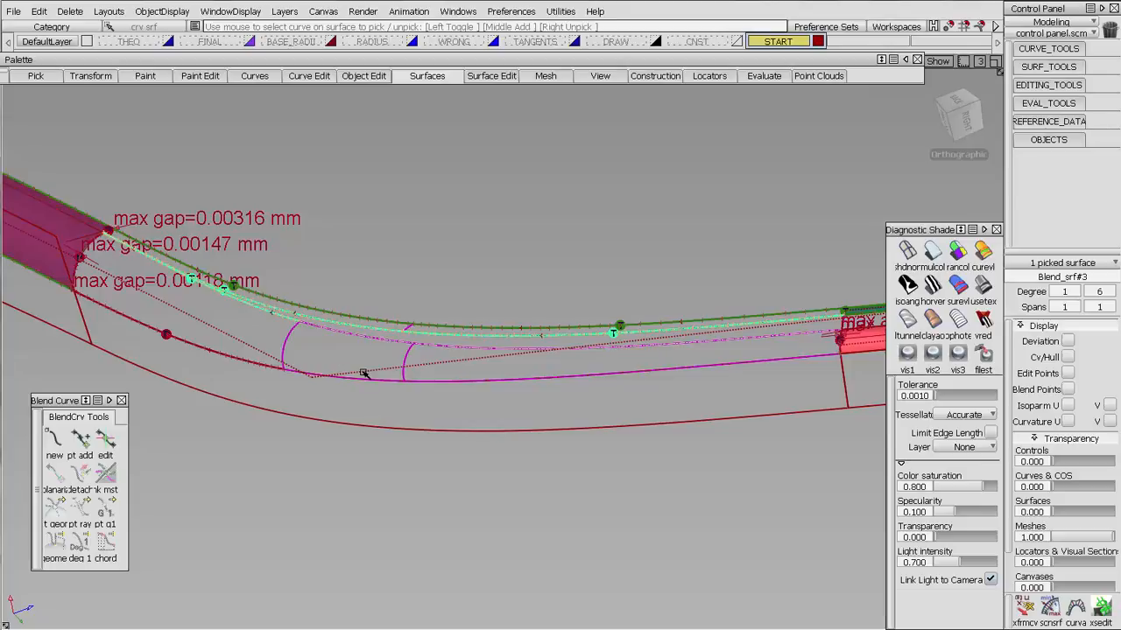
key("Delete")
key("Return")
- Untrim the lower corner surface FACE8371#10 and delete its curve-on-surface along the lower fillet
left_click_drag(699, 408, 540, 400, "ctrl+shift")
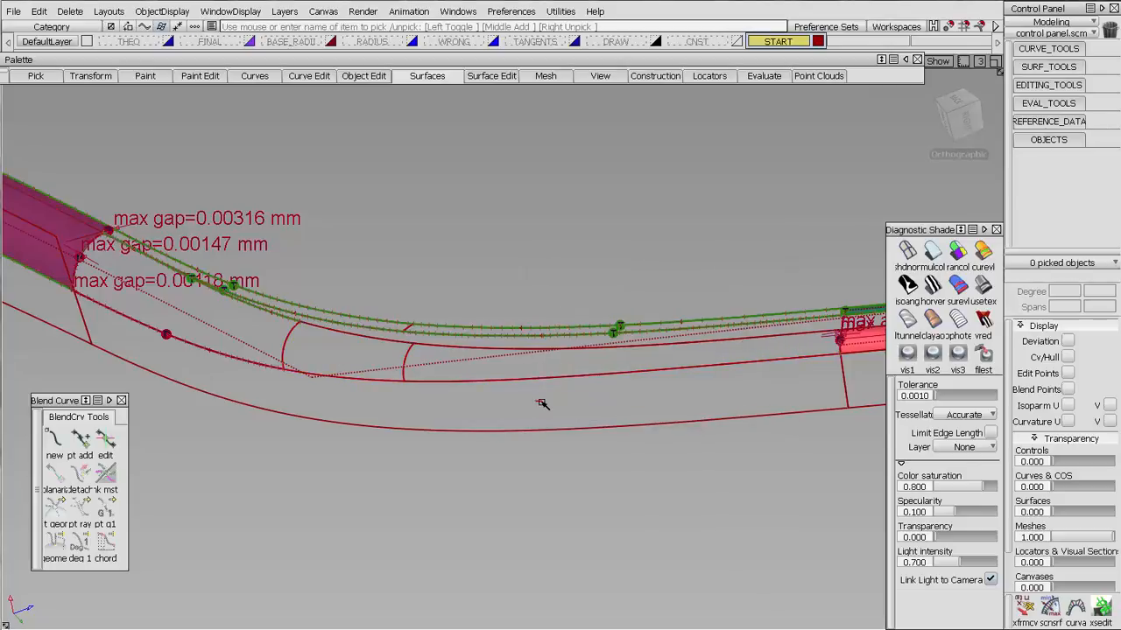
left_click(531, 429)
left_click(1047, 85)
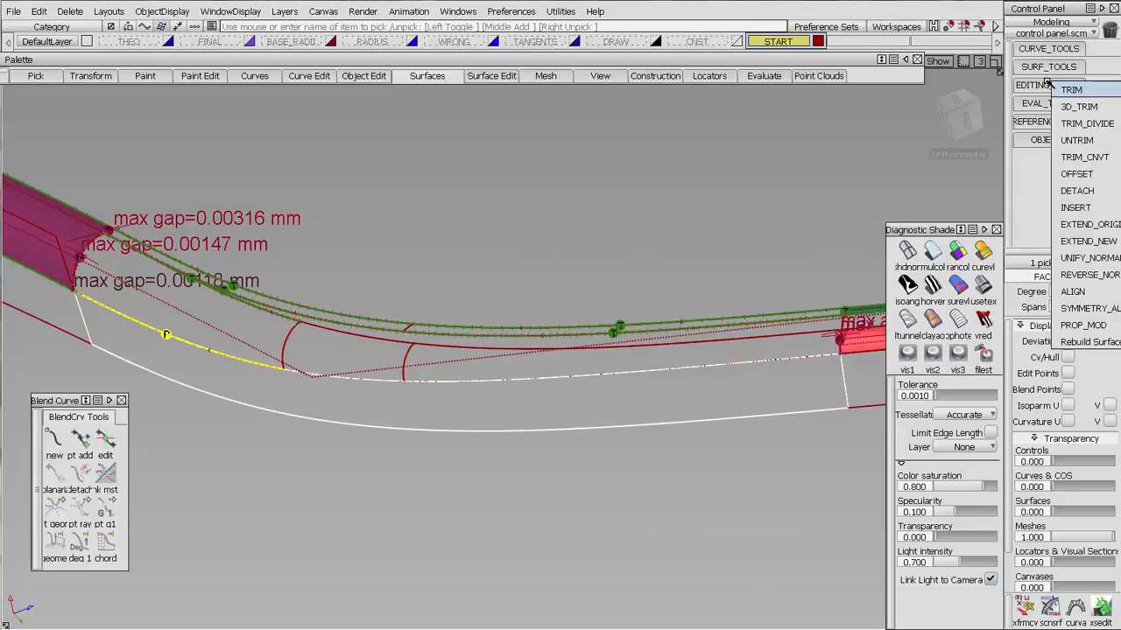
left_click(1068, 140)
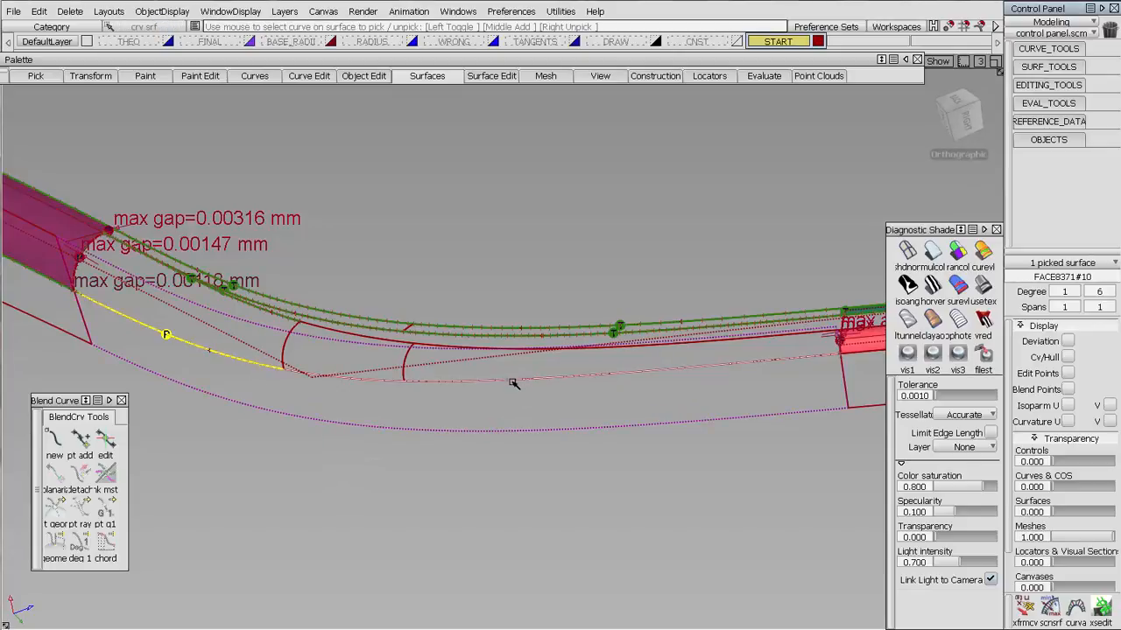
key("Delete")
key("Return")
- Align the lower corner fillet's end edge to the red fillet surface with G0 continuity and the Edge alignment type
left_click_drag(776, 328, 830, 322, "alt+shift")
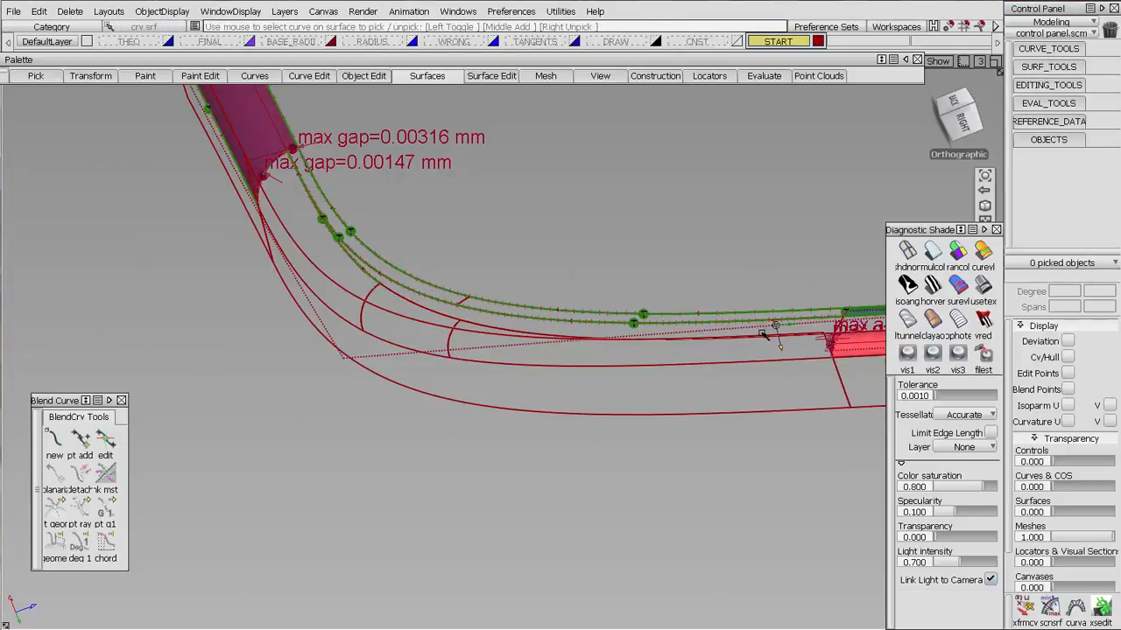
middle_click_drag(830, 322, 446, 299, "alt+shift")
right_click_drag(446, 298, 325, 303, "alt+shift")
middle_click_drag(325, 303, 438, 343, "alt+shift")
left_click_drag(437, 343, 433, 291, "alt+shift")
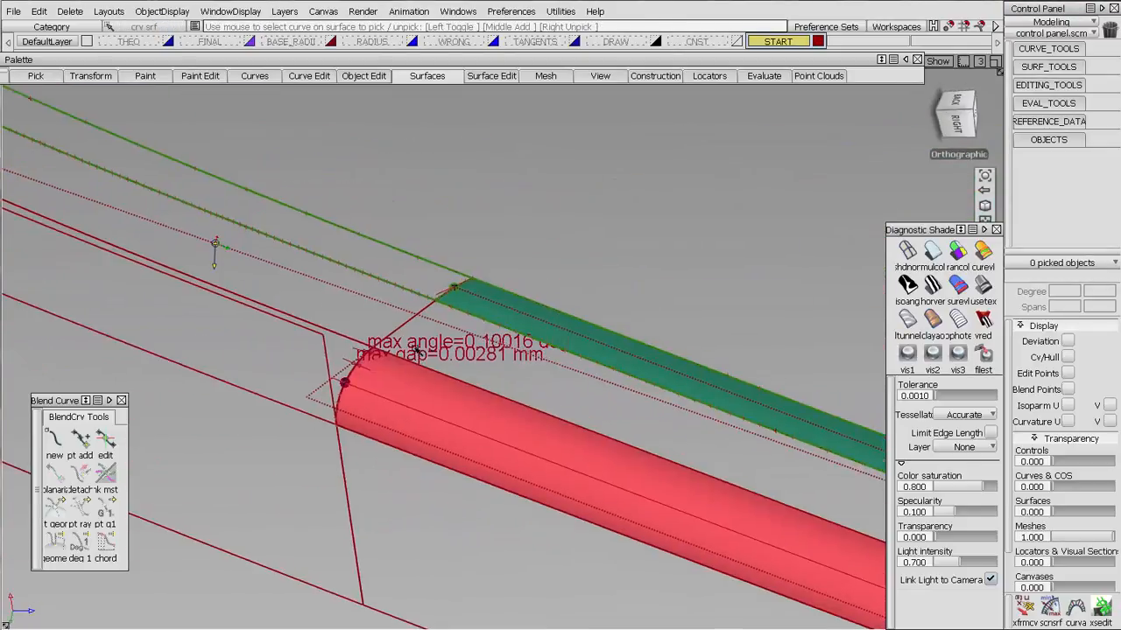
middle_click_drag(434, 292, 508, 281, "alt+shift")
right_click_drag(508, 282, 547, 278, "alt+shift")
left_click(364, 76)
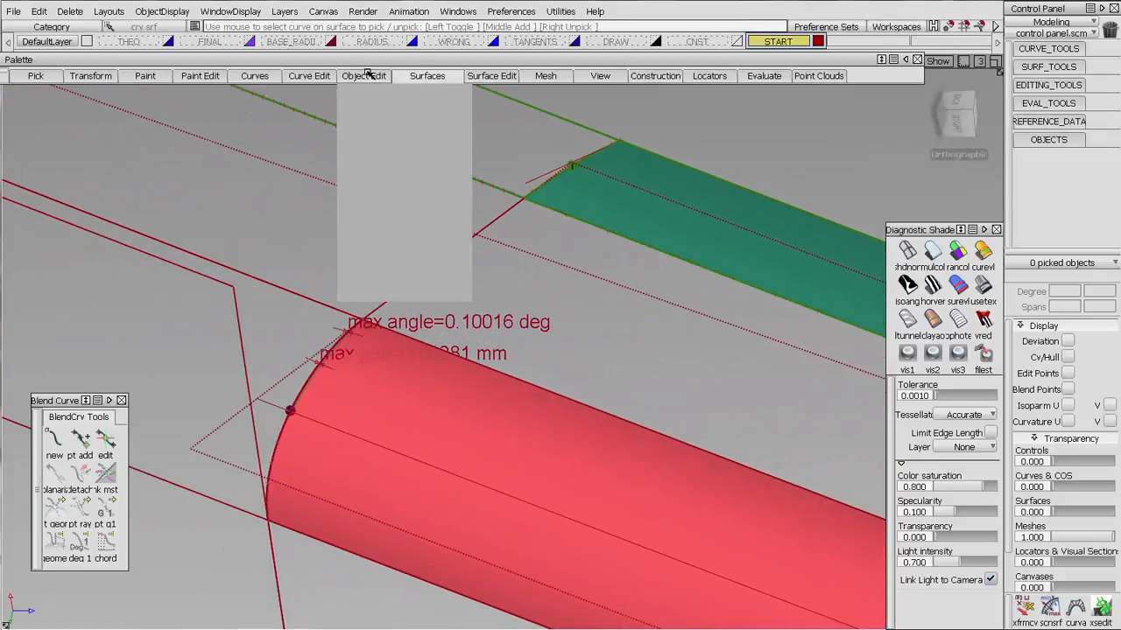
mouse_move(366, 164)
left_click(493, 160)
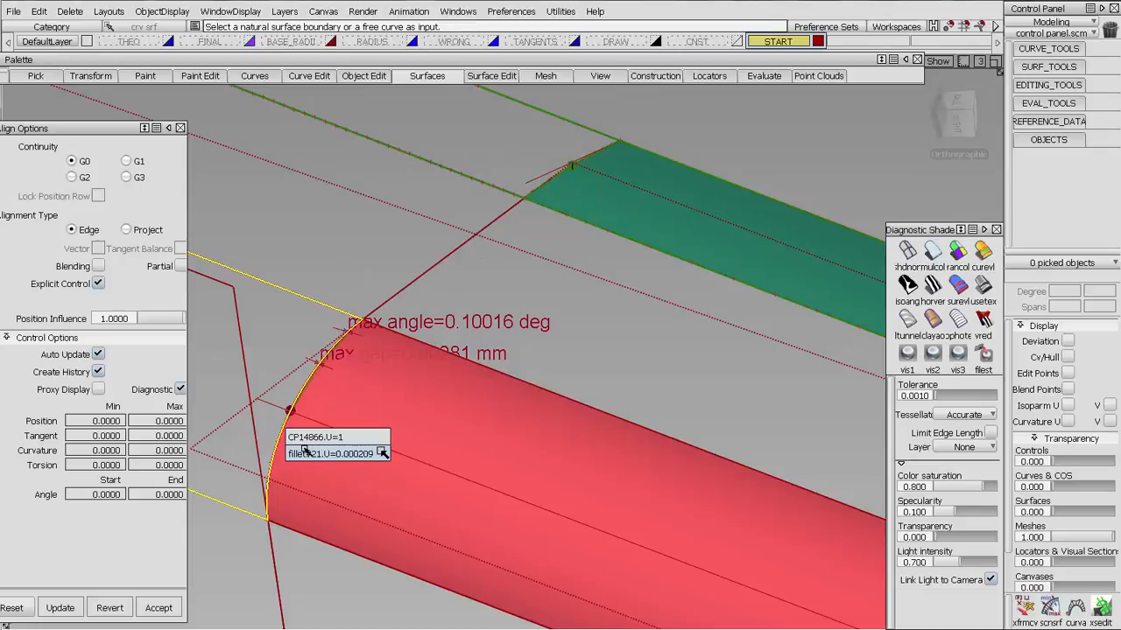
left_click(304, 449)
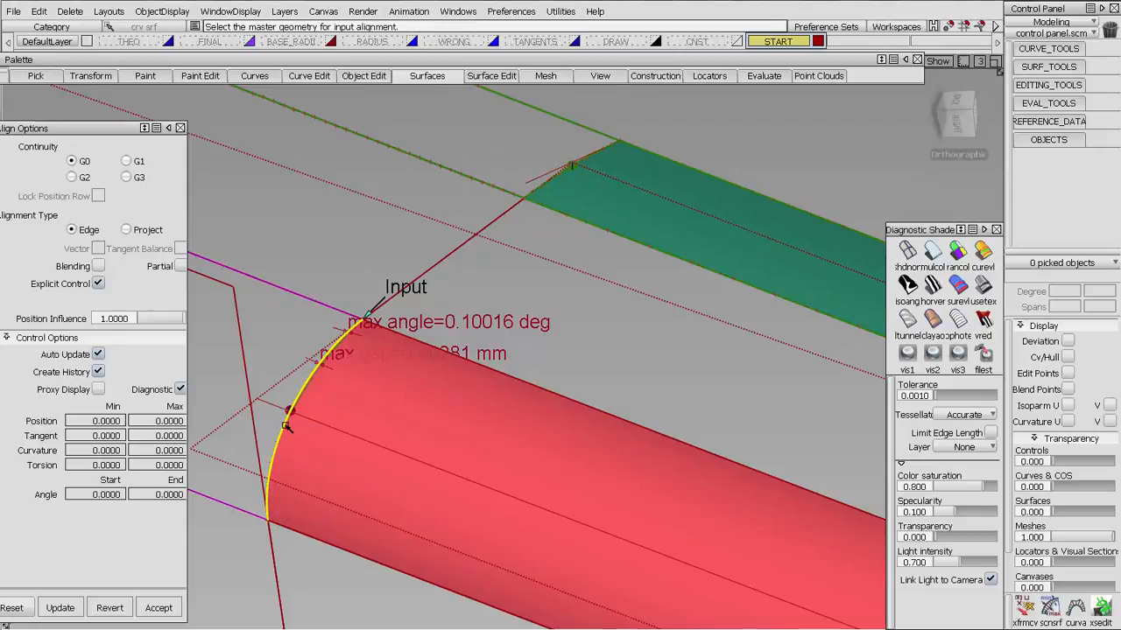
left_click(286, 426)
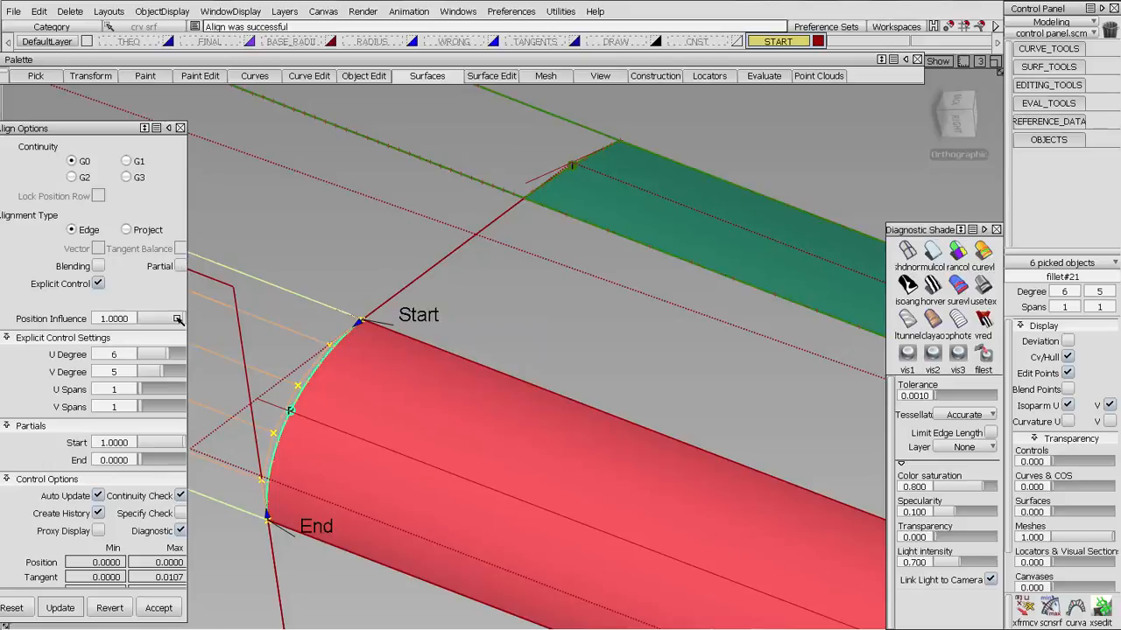
- Reposition and enlarge the alignment options window to examine the lower fillet end's deviation values
right_click_drag(498, 315, 483, 408, "alt+shift")
middle_click_drag(482, 408, 597, 346, "alt+shift")
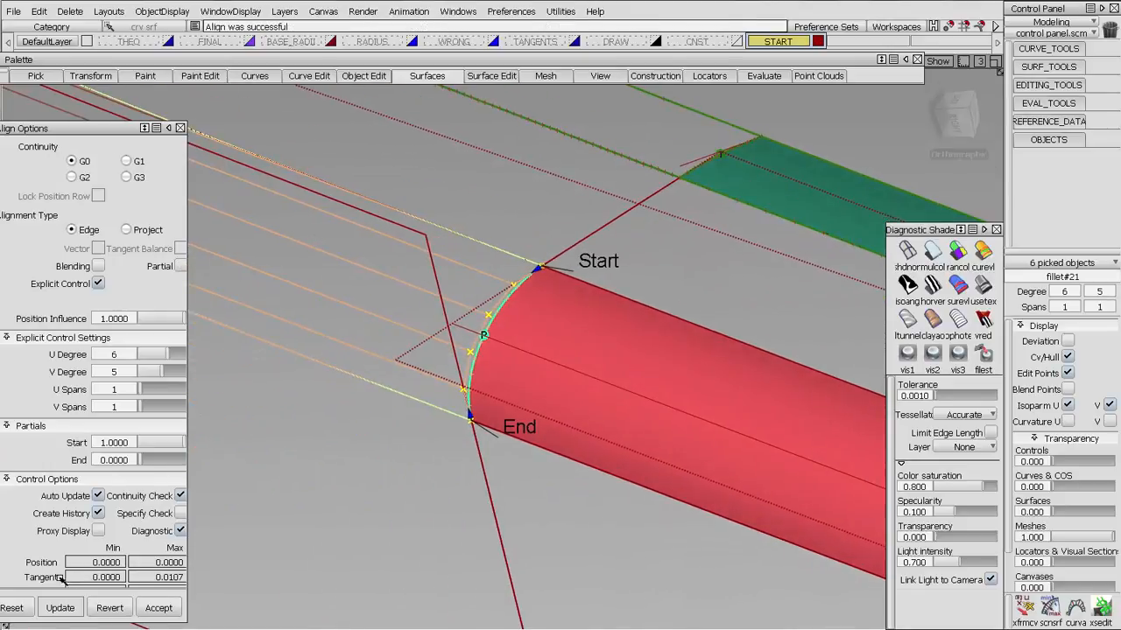
left_click_drag(102, 131, 202, 94)
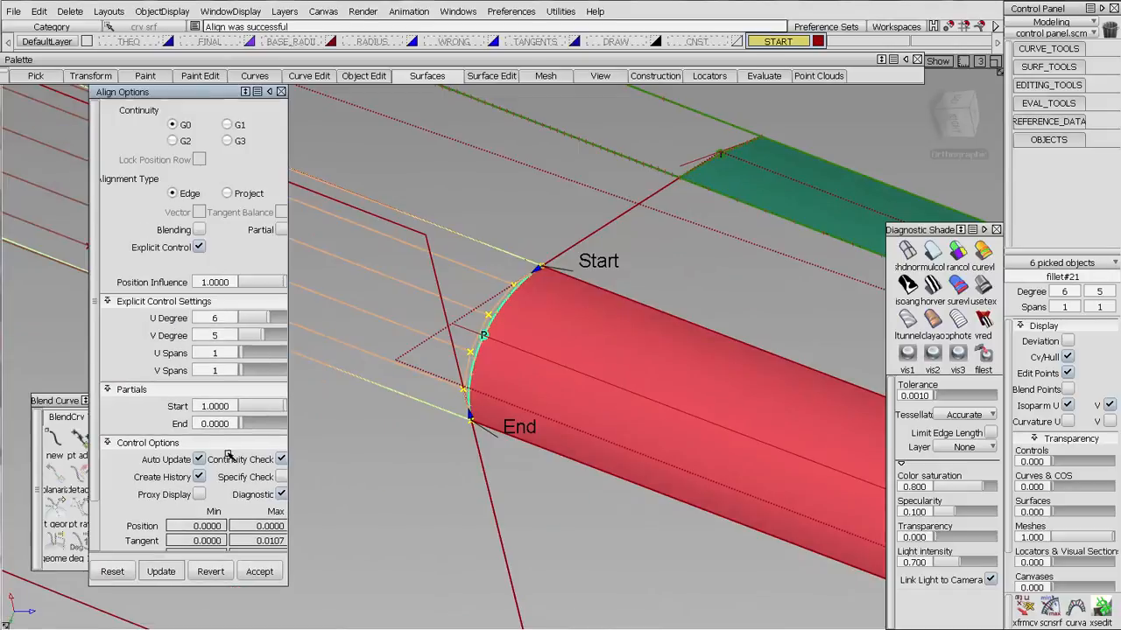
left_click_drag(286, 584, 295, 604)
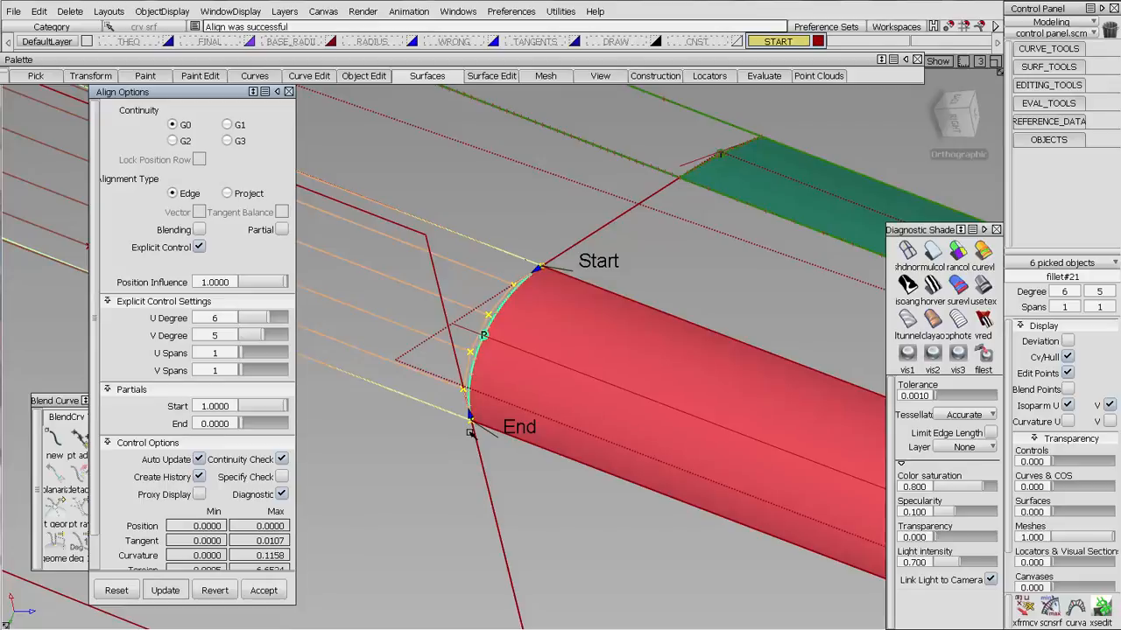
left_click_drag(464, 381, 466, 375, "ctrl+shift")
- Delete the curve-on-surface along the narrow upper fillet's outer edge near the purple fillet surface
right_click_drag(555, 289, 688, 395, "alt+shift")
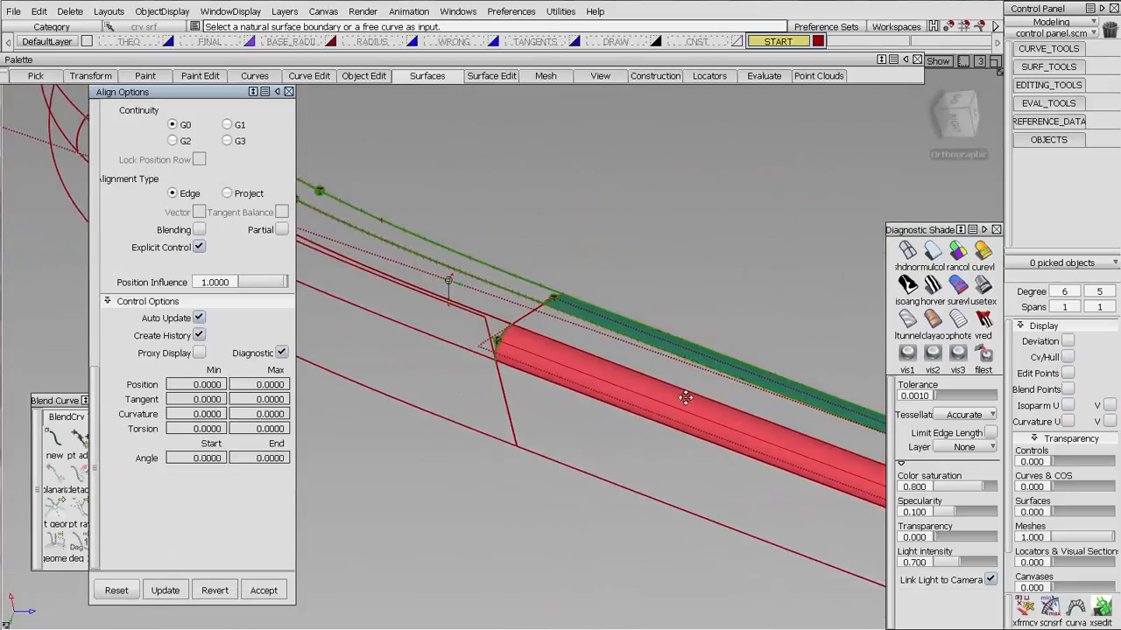
middle_click_drag(350, 263, 693, 436, "alt+shift")
left_click_drag(514, 298, 570, 248, "alt+shift")
middle_click_drag(570, 247, 690, 446, "alt+shift")
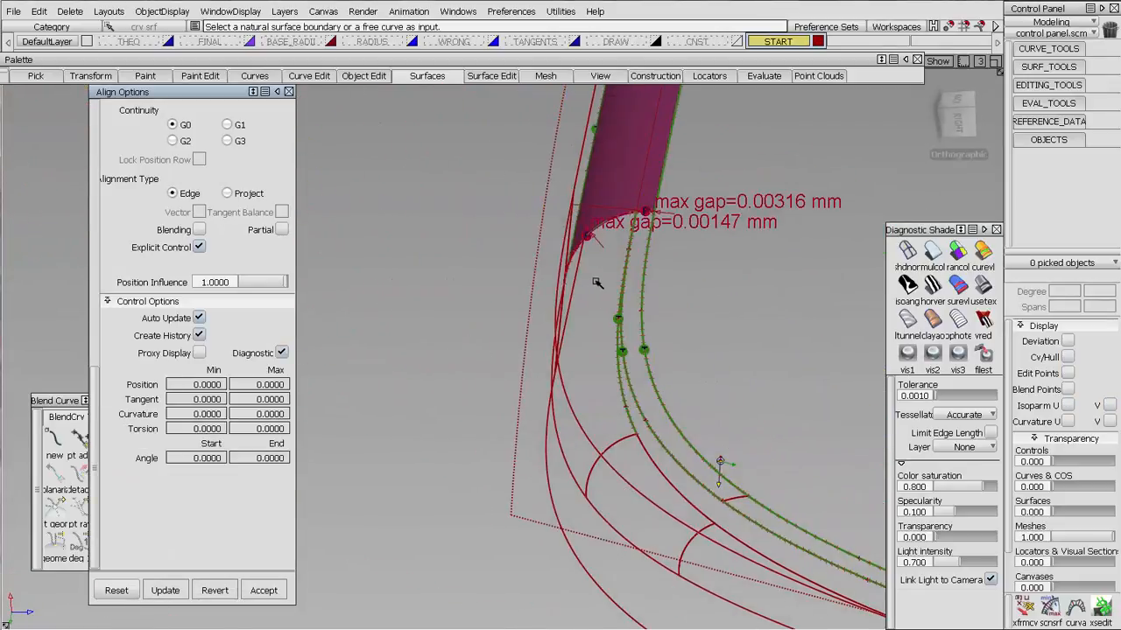
left_click_drag(596, 283, 630, 280, "alt+shift")
left_click_drag(832, 298, 711, 294, "ctrl+shift")
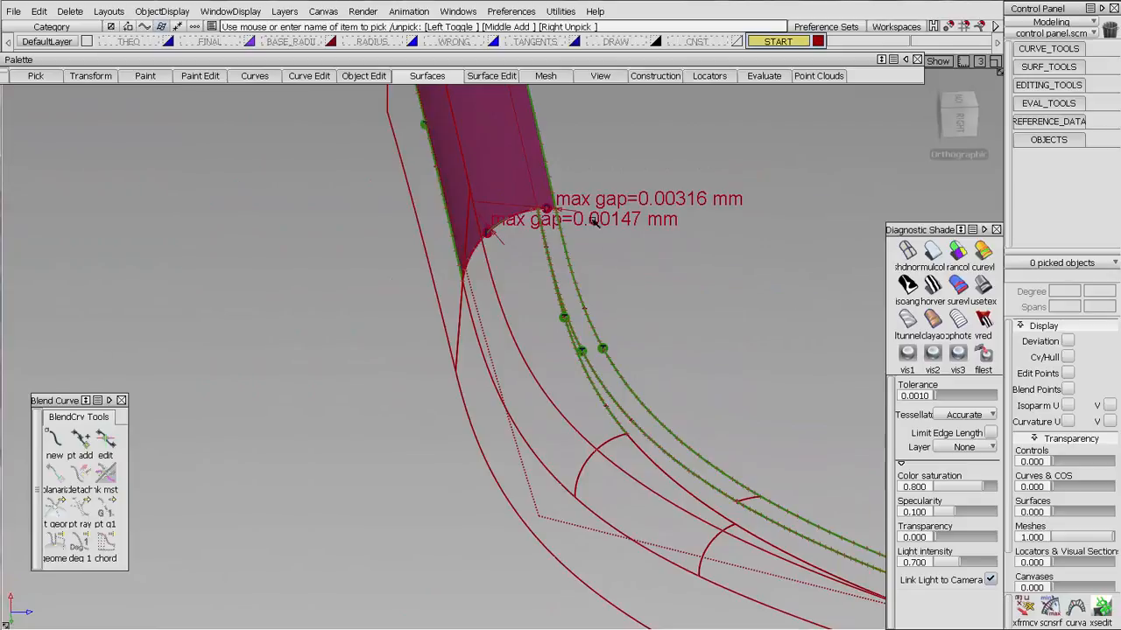
left_click(569, 259)
key("Delete")
key("Return")
- Align the narrow upper fillet fillet#18 to the purple surface's end edge with G0, Edge alignment, Partial enabled and End set to 1.0000
left_click_drag(613, 252, 547, 230, "alt+shift")
middle_click_drag(547, 229, 550, 368, "alt+shift")
right_click_drag(550, 367, 625, 287, "alt+shift")
middle_click_drag(625, 287, 539, 244, "alt+shift")
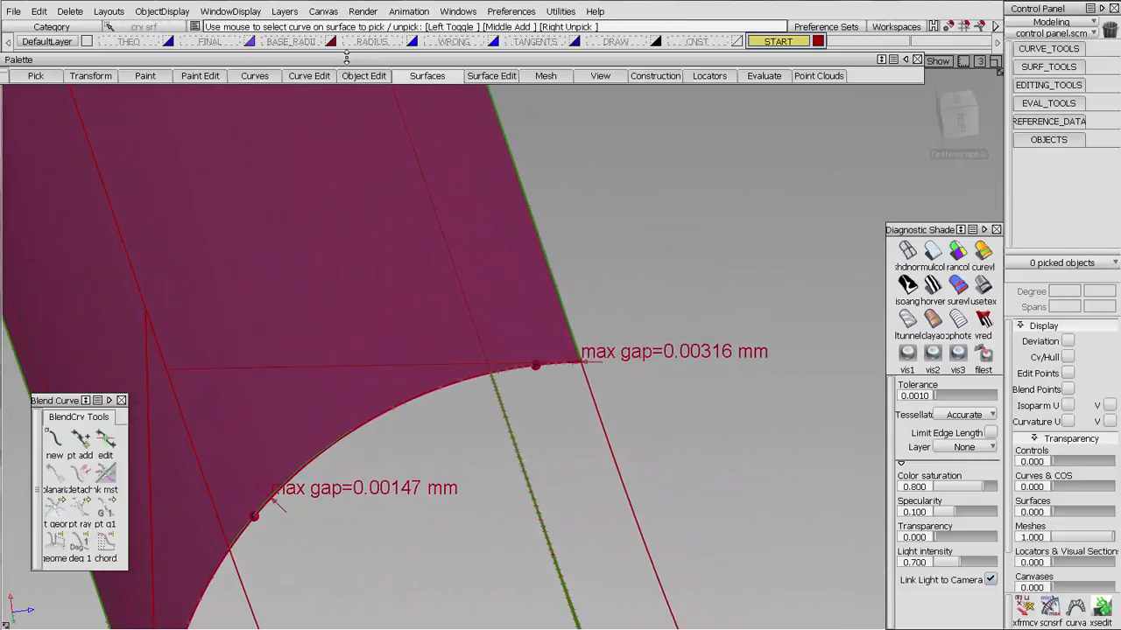
left_click(366, 75)
left_click(504, 162)
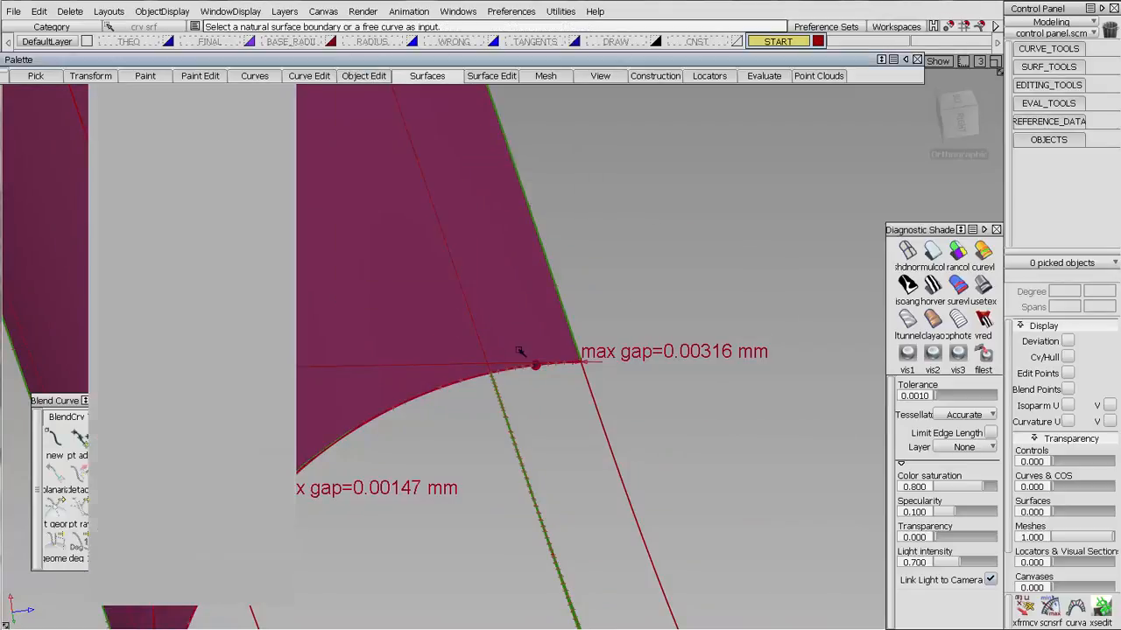
left_click(532, 374)
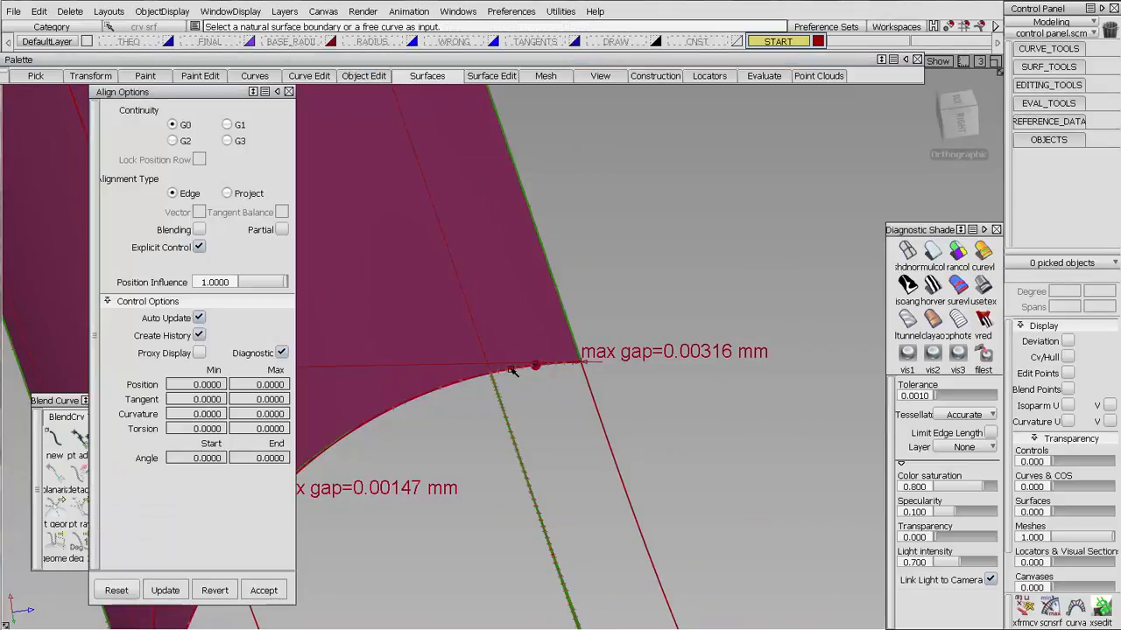
left_click(509, 370)
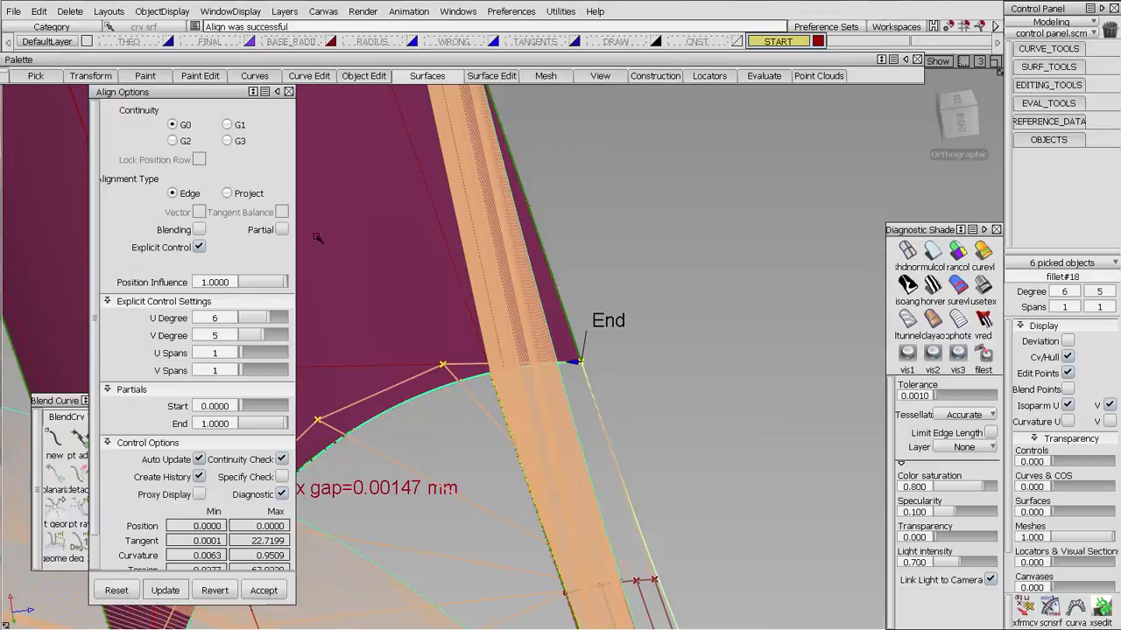
left_click(283, 229)
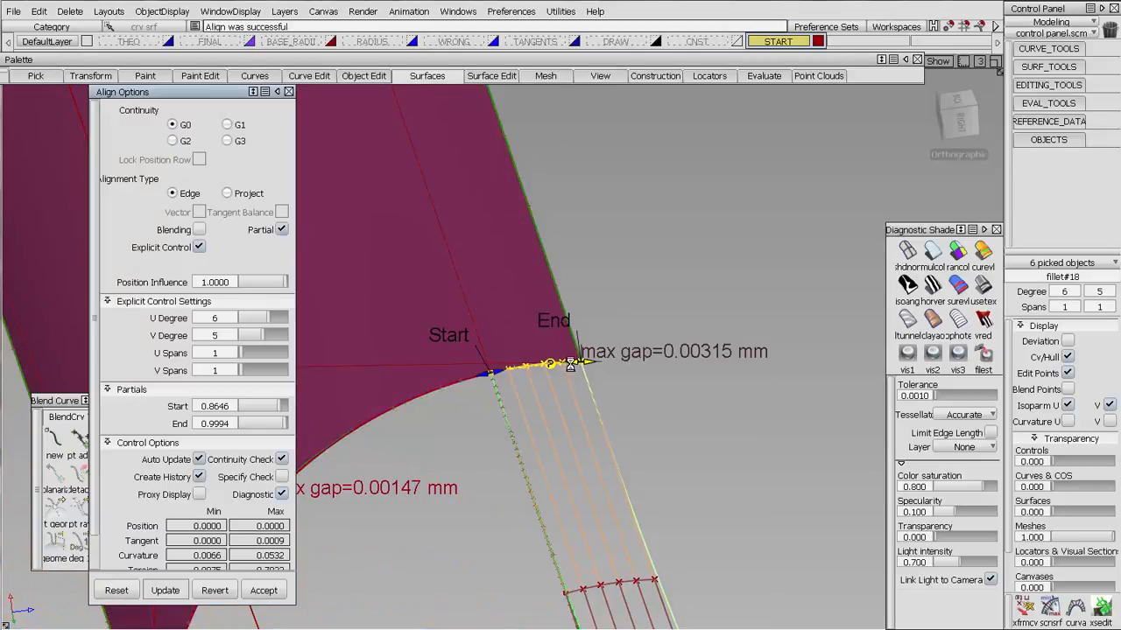
left_click_drag(570, 362, 623, 362)
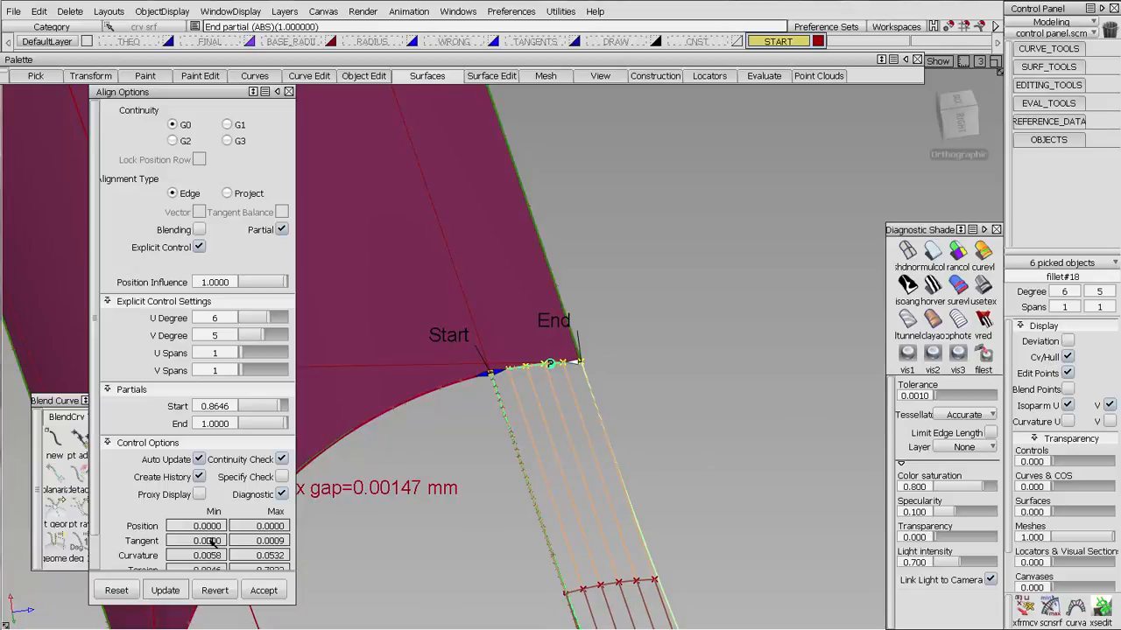
key("space")
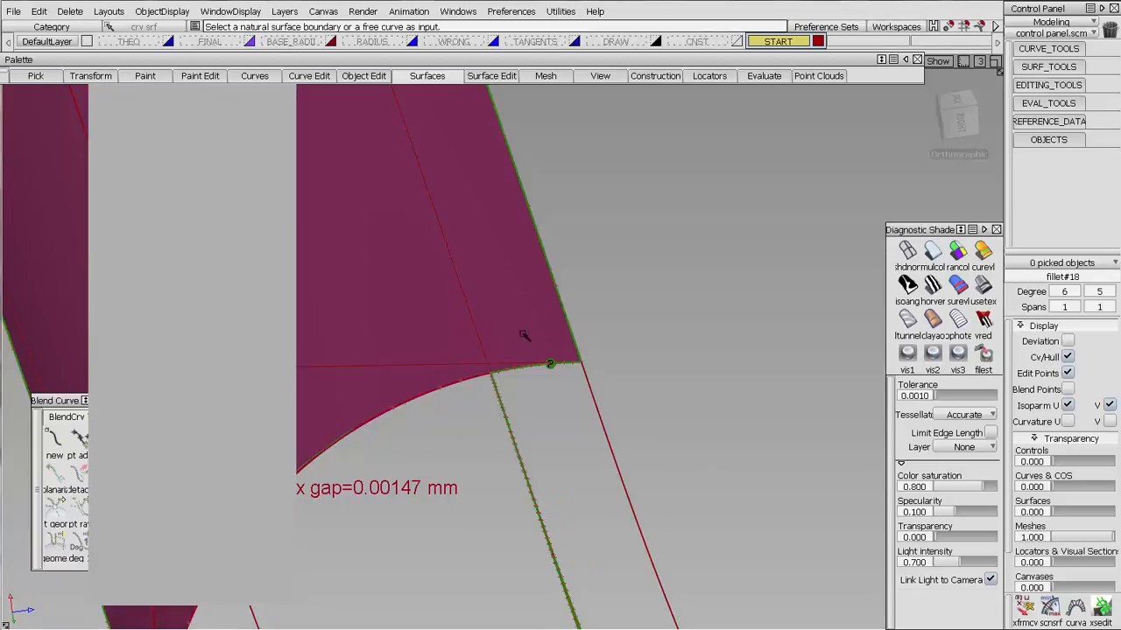
- Align the wide lower fillet fillet#23 to the purple surface's end edge with partial G0 alignment and End set to 0.0000
left_click_drag(692, 287, 480, 411, "alt+shift")
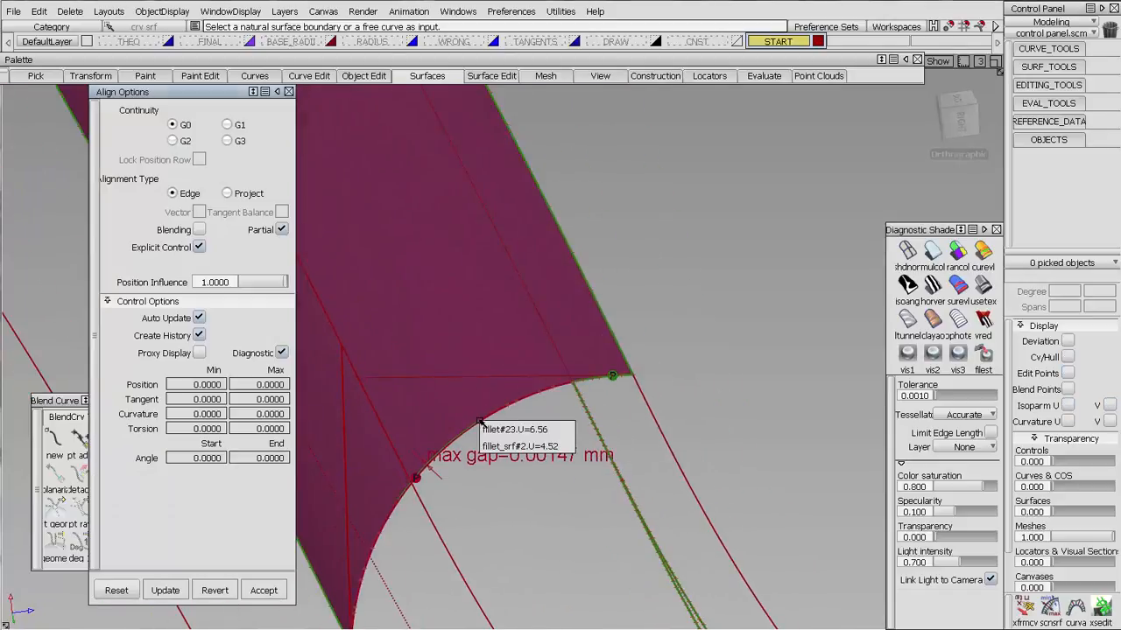
left_click(487, 422)
left_click(487, 422)
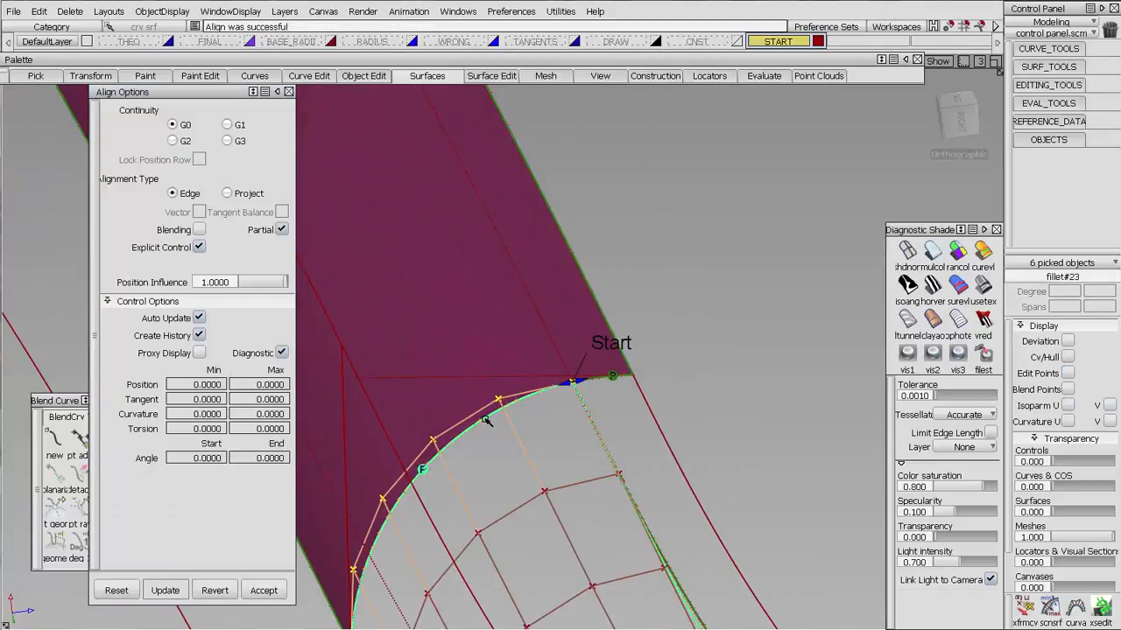
left_click_drag(486, 422, 489, 489, "alt+shift")
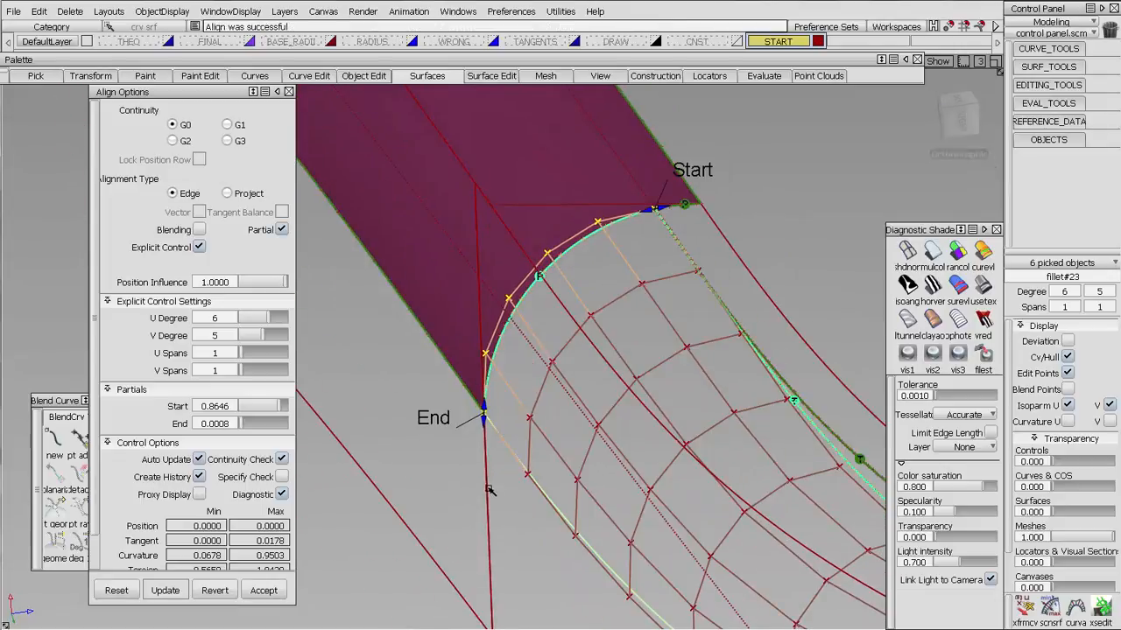
left_click_drag(484, 410, 493, 586)
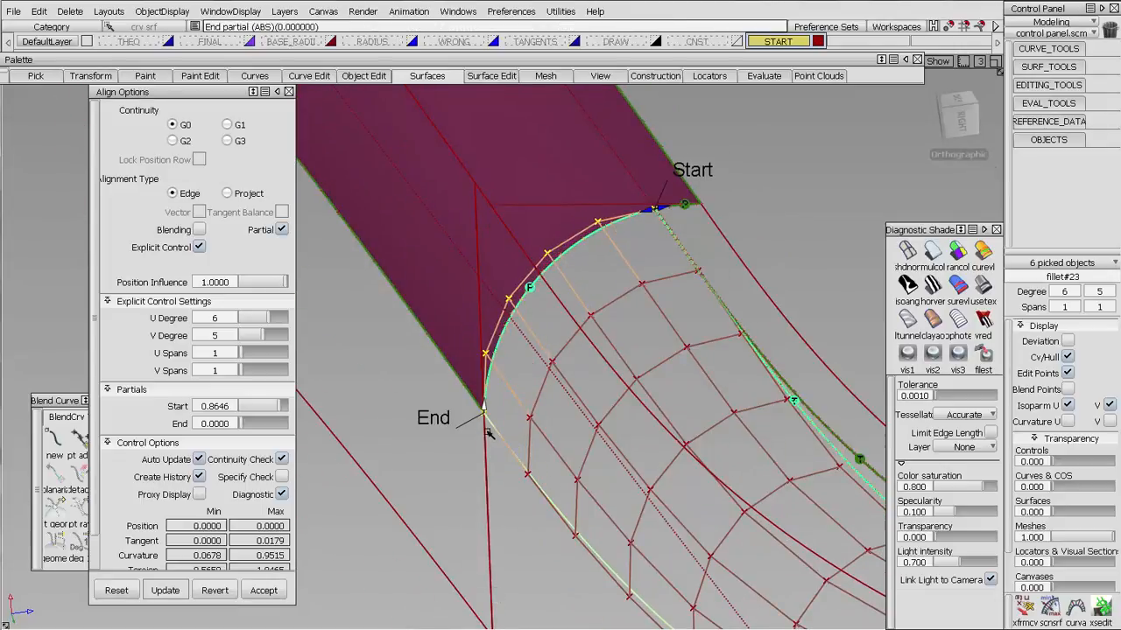
- Reopen the wide lower fillet's alignment from its construction history to examine its partial range and deviations
key("ctrl+z")
left_click_drag(493, 375, 556, 295, "alt+shift")
key("ctrl+q")
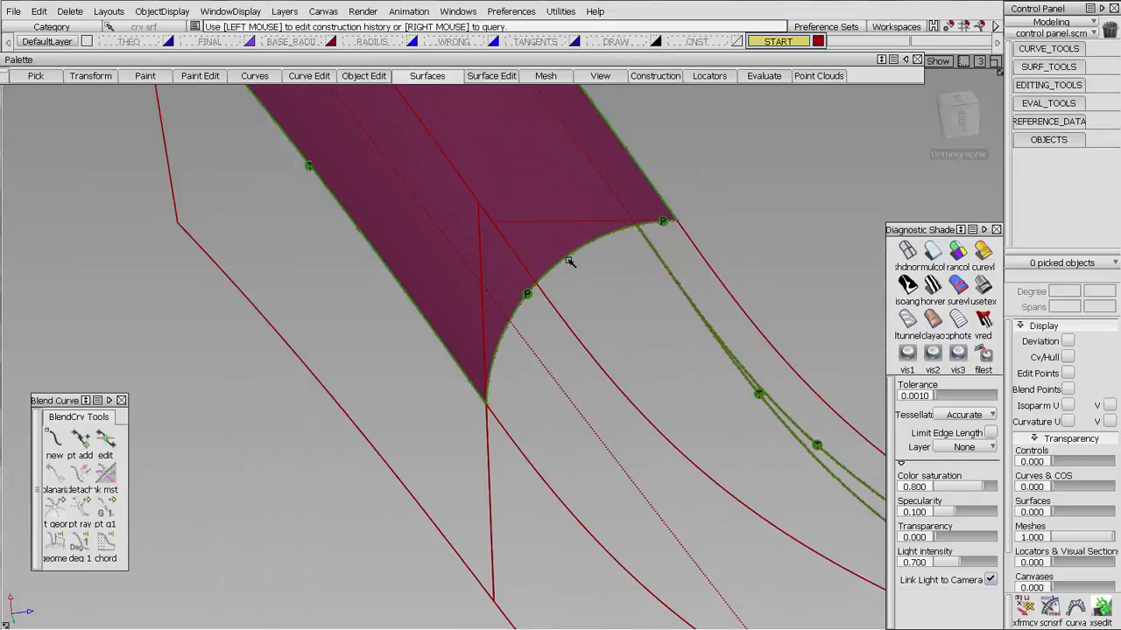
left_click(570, 261)
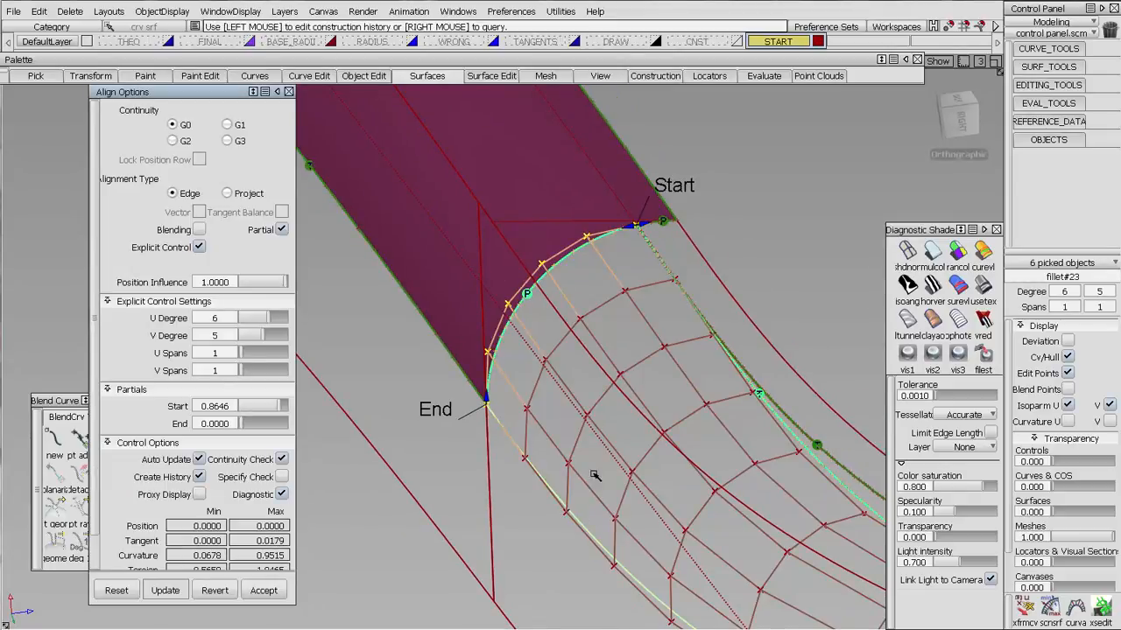
key("ctrl+z")
- Project the narrow upper fillet's outer edges onto the upper corner surface as curves-on-surface with the Normal vector option
left_click(1050, 68)
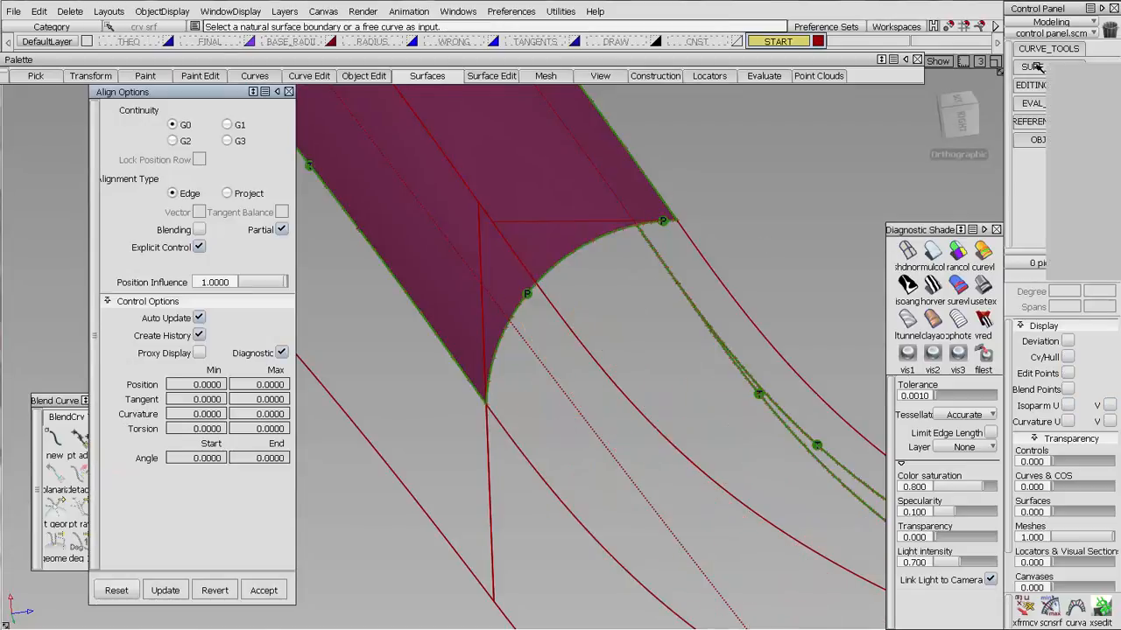
left_click(1077, 217)
right_click_drag(721, 236, 601, 331, "alt+shift")
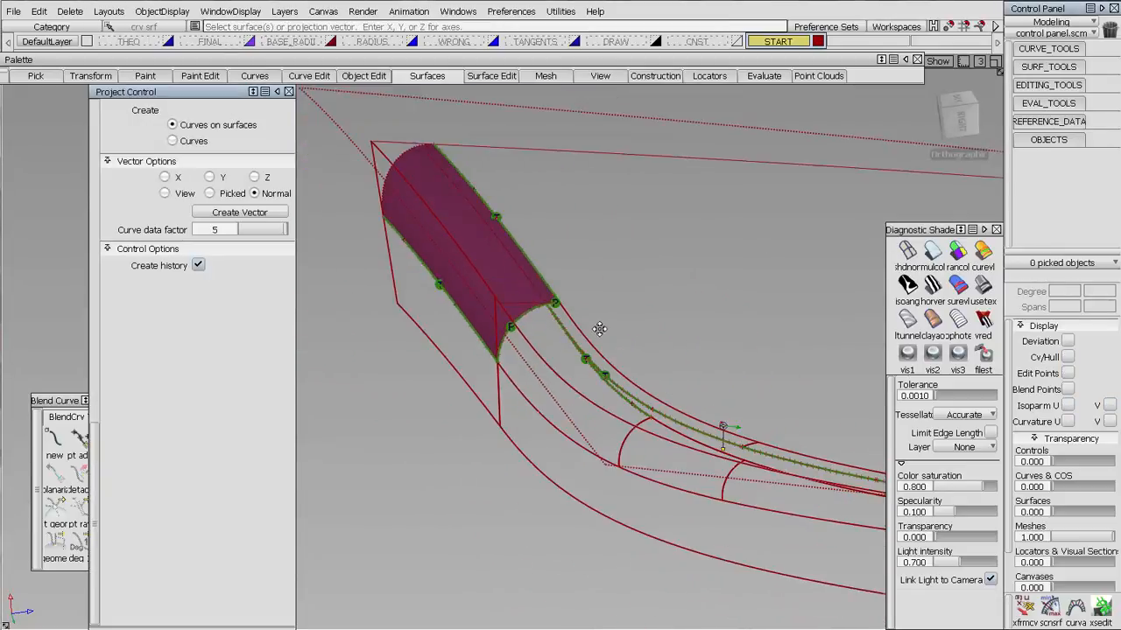
middle_click_drag(601, 330, 531, 266, "alt+shift")
left_click(651, 302)
left_click_drag(651, 303, 655, 330, "alt+shift")
middle_click_drag(656, 330, 541, 298, "alt+shift")
key("space")
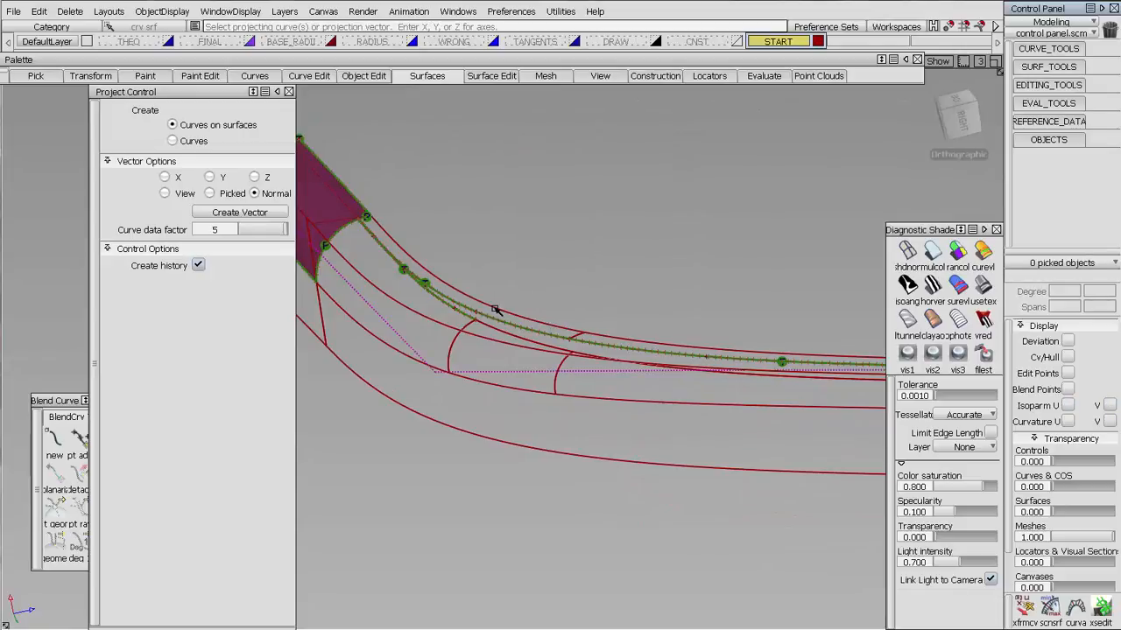
left_click(499, 309)
left_click(596, 334)
key("space")
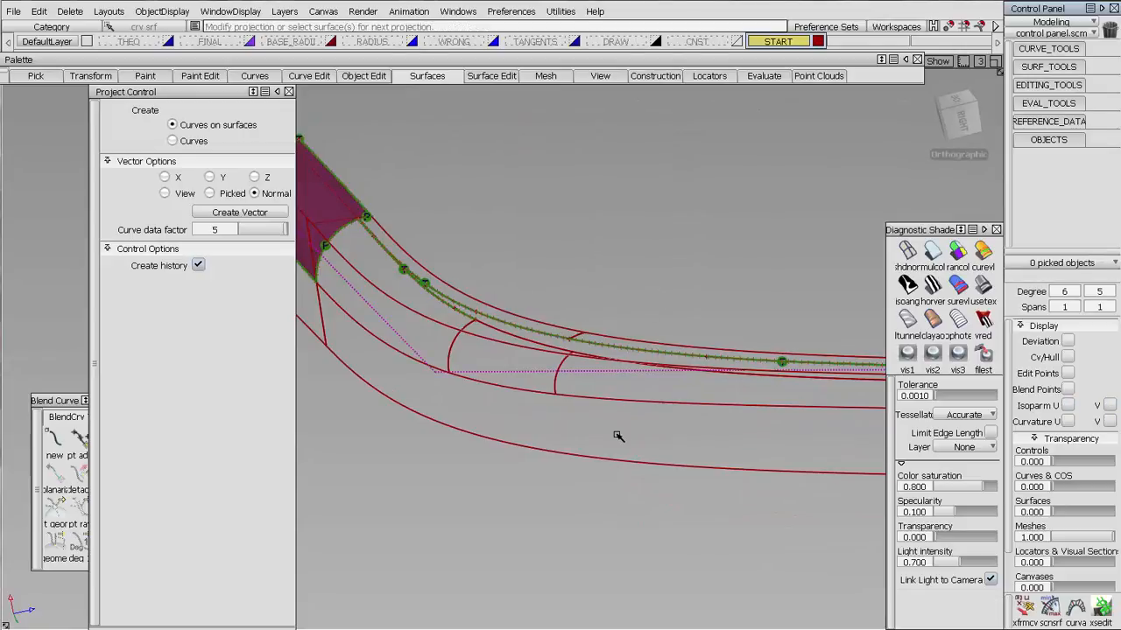
- Project the wide lower fillet's lower edges onto the lower corner surface as curves-on-surface along the surface normal
left_click(615, 459)
key("space")
left_click(571, 396)
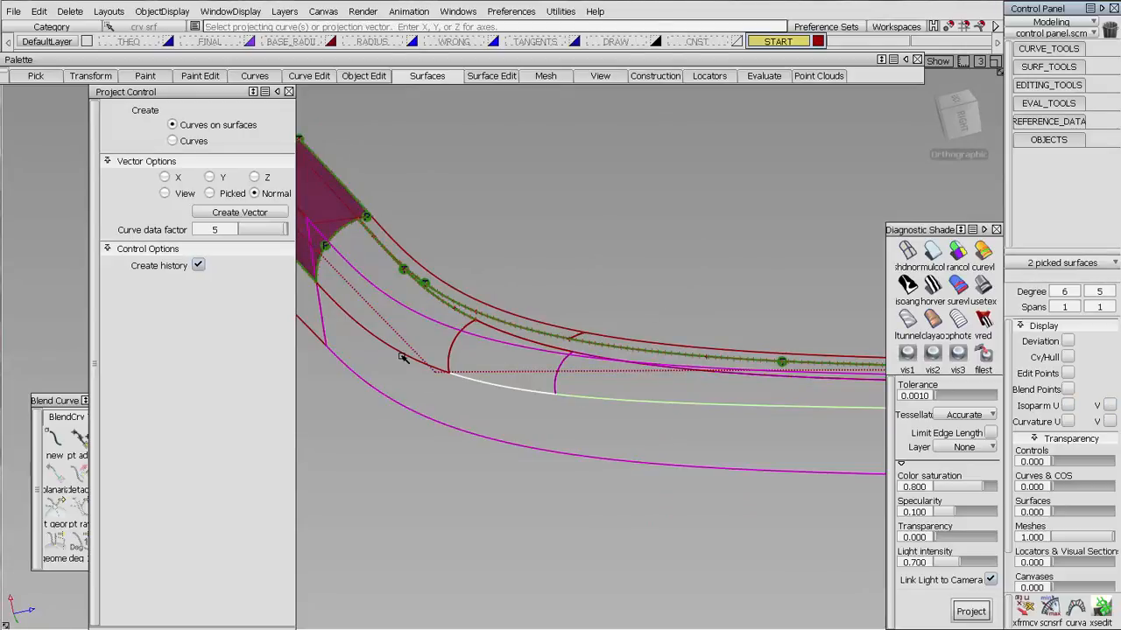
key("space")
- Check surface continuity where the corner fillets meet the purple surface and along their adjoining long edges
left_click(1048, 102)
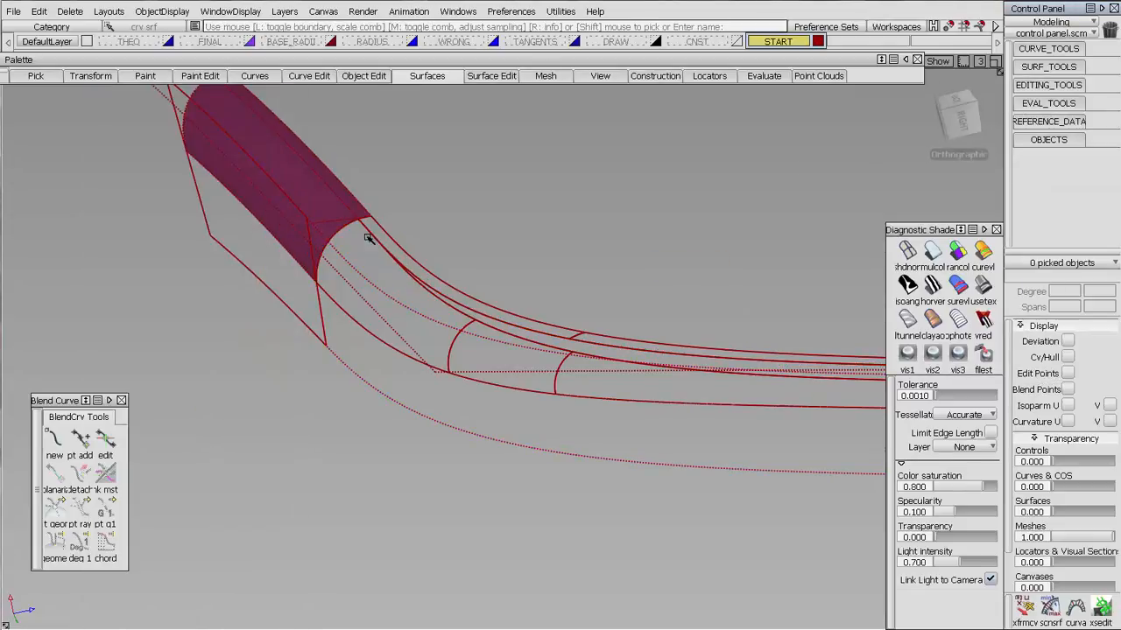
middle_click_drag(368, 238, 528, 292, "alt+shift")
right_click_drag(528, 292, 517, 220, "alt+shift")
left_click(548, 215)
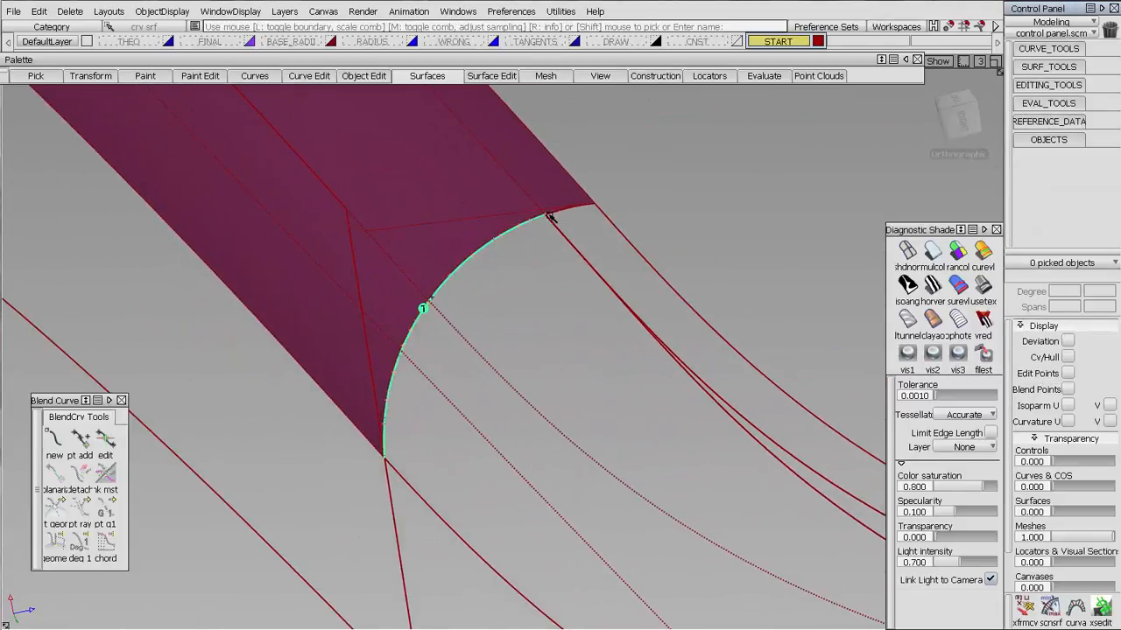
left_click(563, 212)
left_click(726, 403)
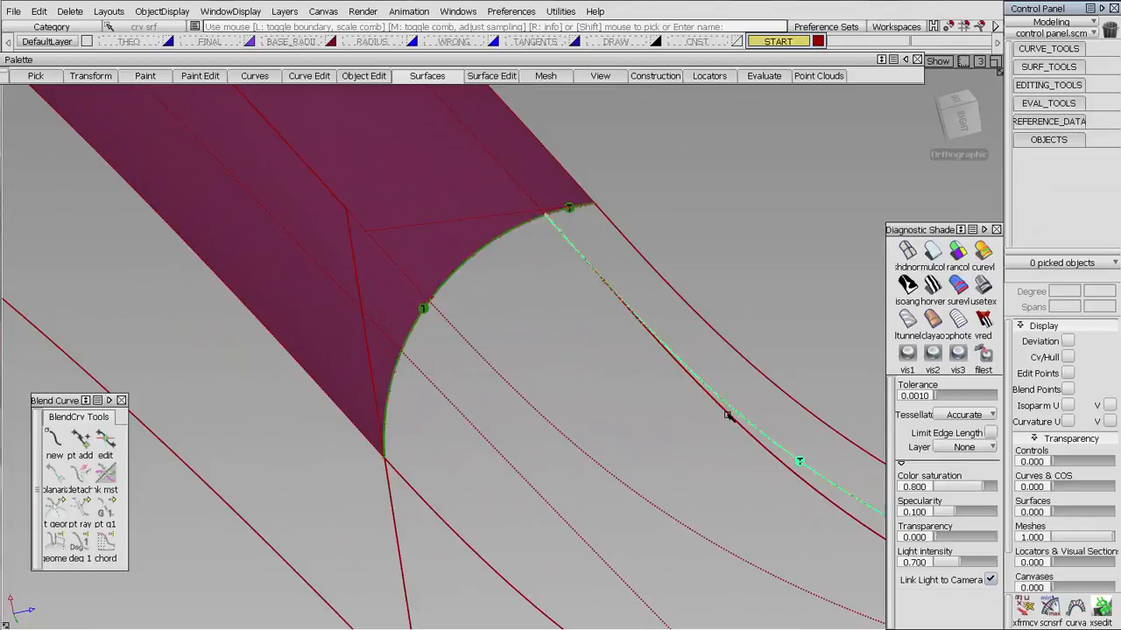
left_click(748, 366)
left_click(394, 464)
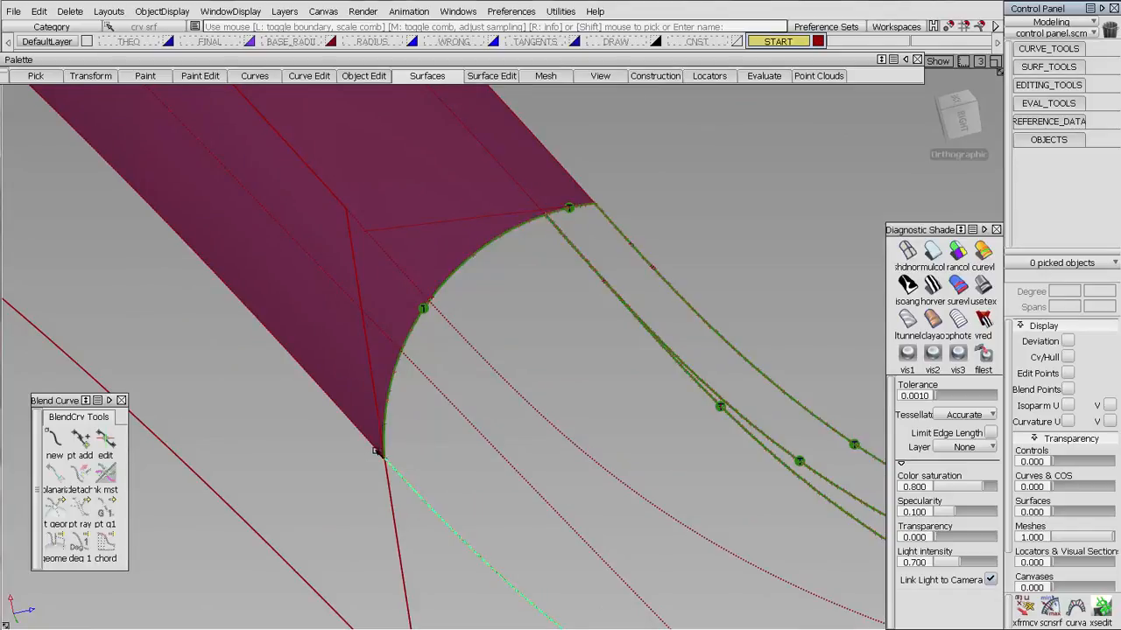
left_click(378, 449)
left_click(559, 163)
- Check surface continuity at the cross seams between the corner fillet segments and along their remaining long edges
right_click_drag(700, 326, 633, 338, "alt+shift")
middle_click_drag(633, 338, 528, 275, "alt+shift")
right_click_drag(528, 275, 400, 301, "alt+shift")
left_click(388, 286)
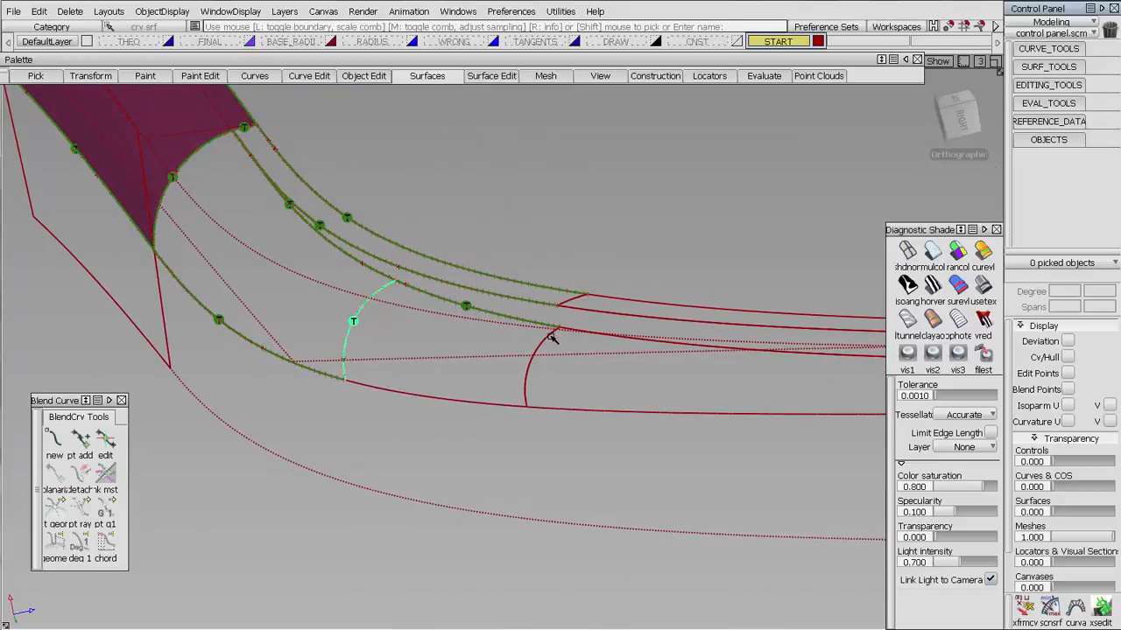
middle_click_drag(625, 388, 370, 362, "alt+shift")
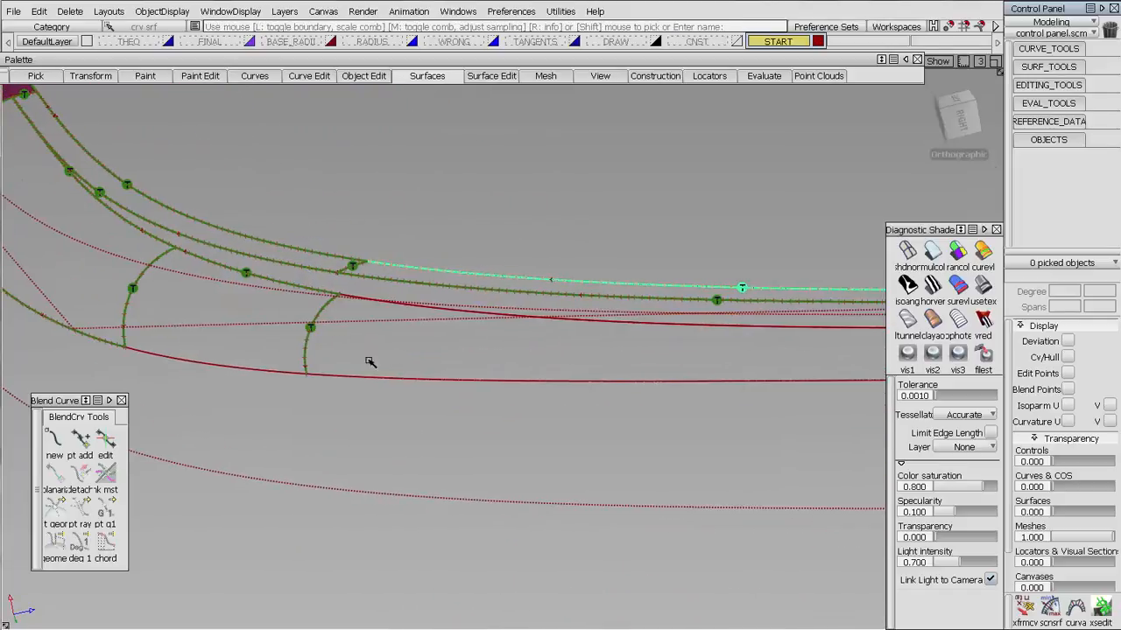
left_click_drag(625, 371, 514, 346, "alt+shift")
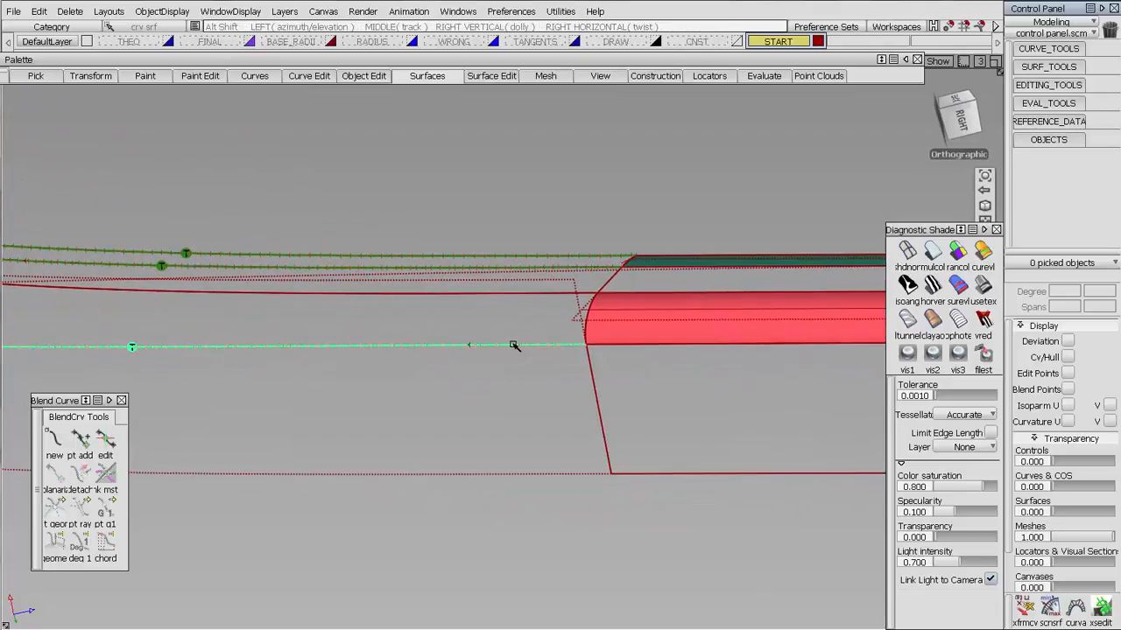
- Check surface continuity at the red and green fillet ends and along the green fillet's edges, and select the middle corner surface Blend_srf#3
left_click_drag(663, 330, 553, 349, "alt+shift")
left_click(533, 352)
left_click(683, 295)
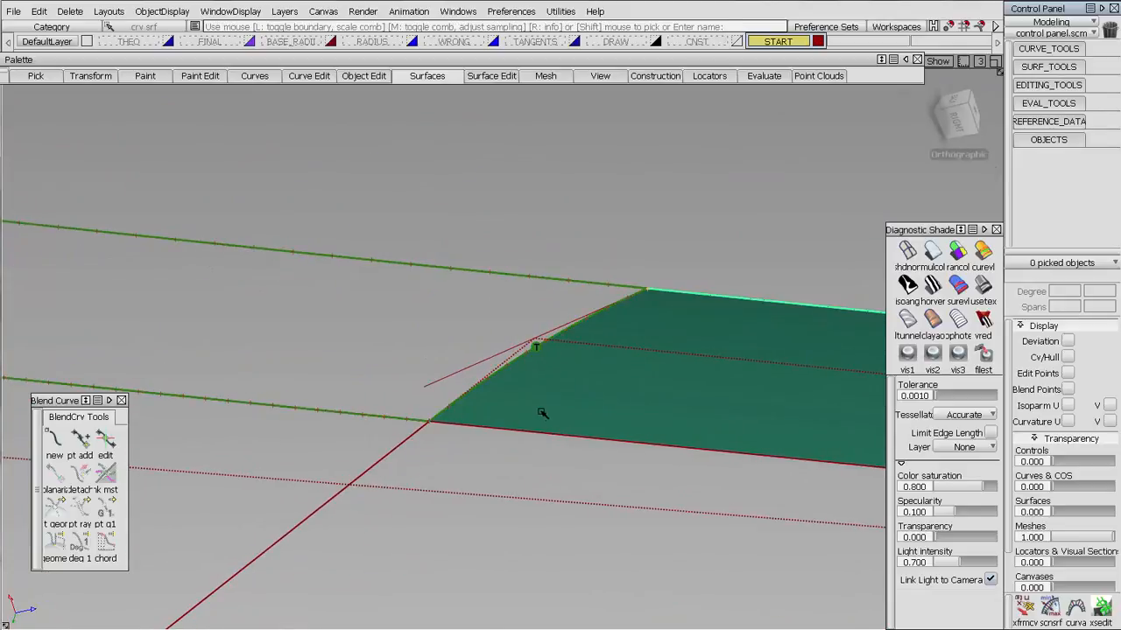
left_click(530, 433)
right_click_drag(530, 432, 396, 465, "alt+shift")
middle_click_drag(395, 464, 589, 430, "alt+shift")
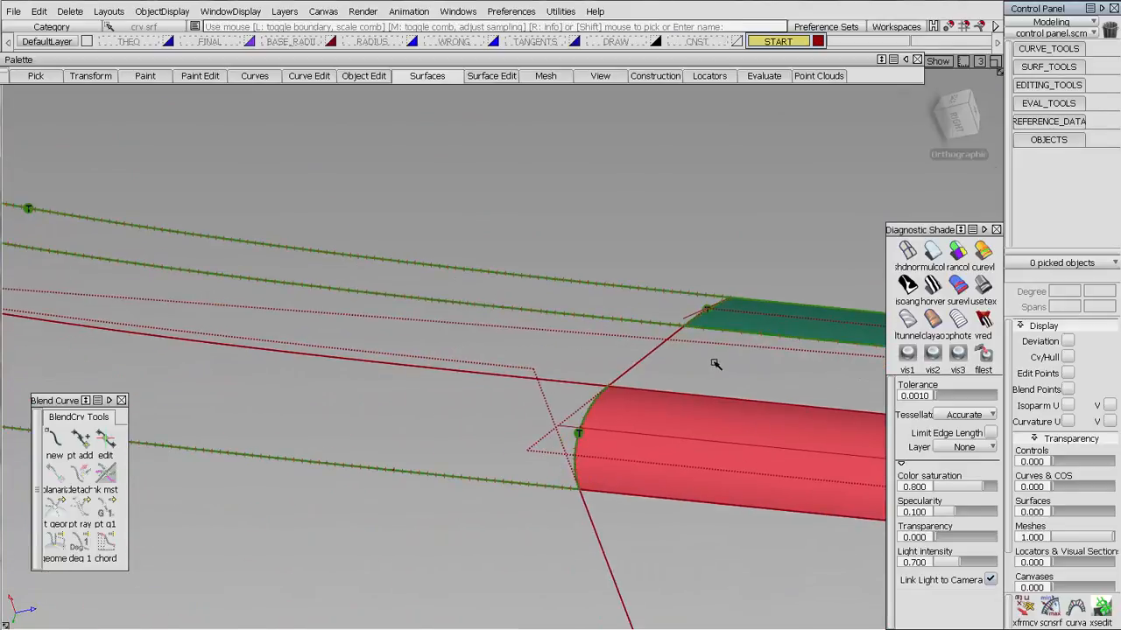
left_click(613, 358)
left_click_drag(613, 358, 536, 455, "alt+shift")
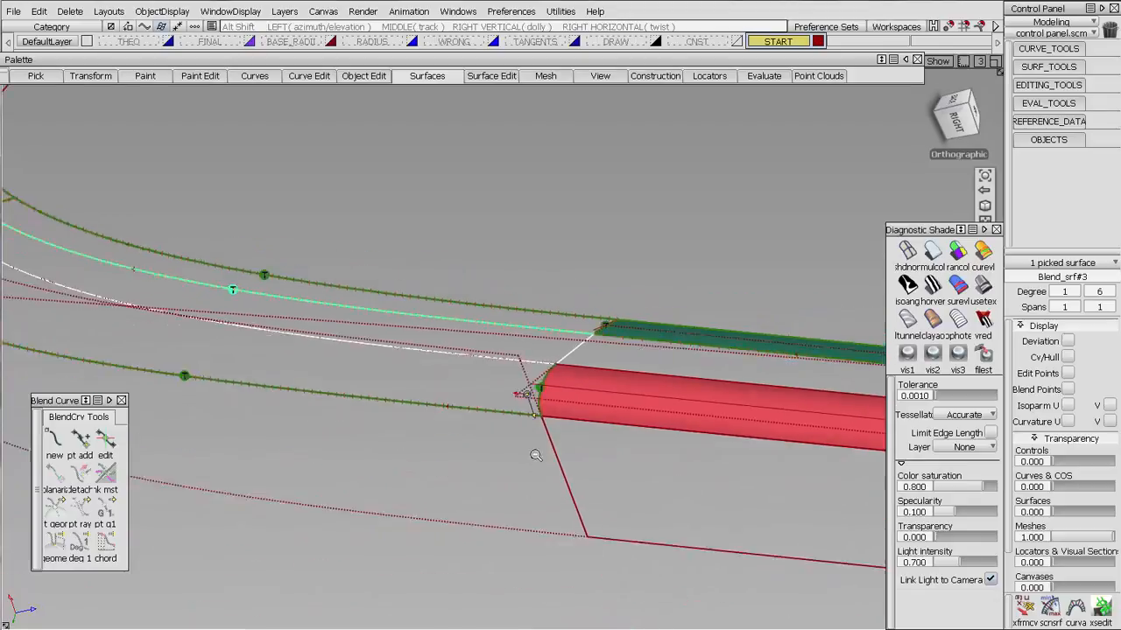
right_click_drag(536, 455, 435, 344, "alt+shift")
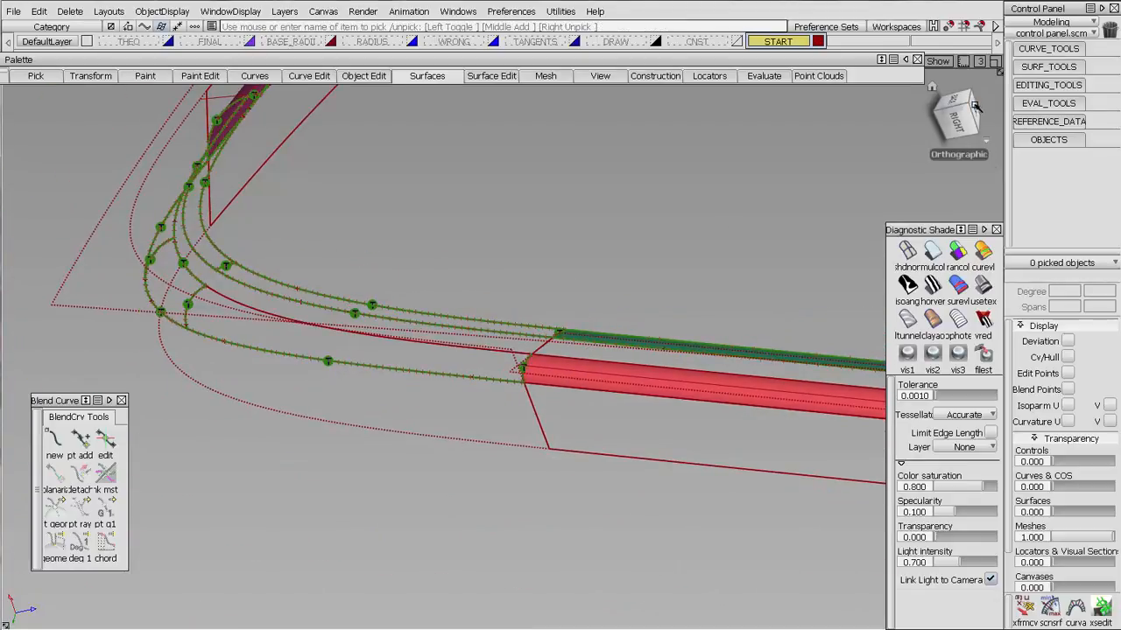
- Trim the large top surface and the lower corner surface to the projected fillet edges, and shade the model in random colours
left_click(1045, 87)
left_click(1069, 89)
left_click(566, 331)
left_click(568, 332)
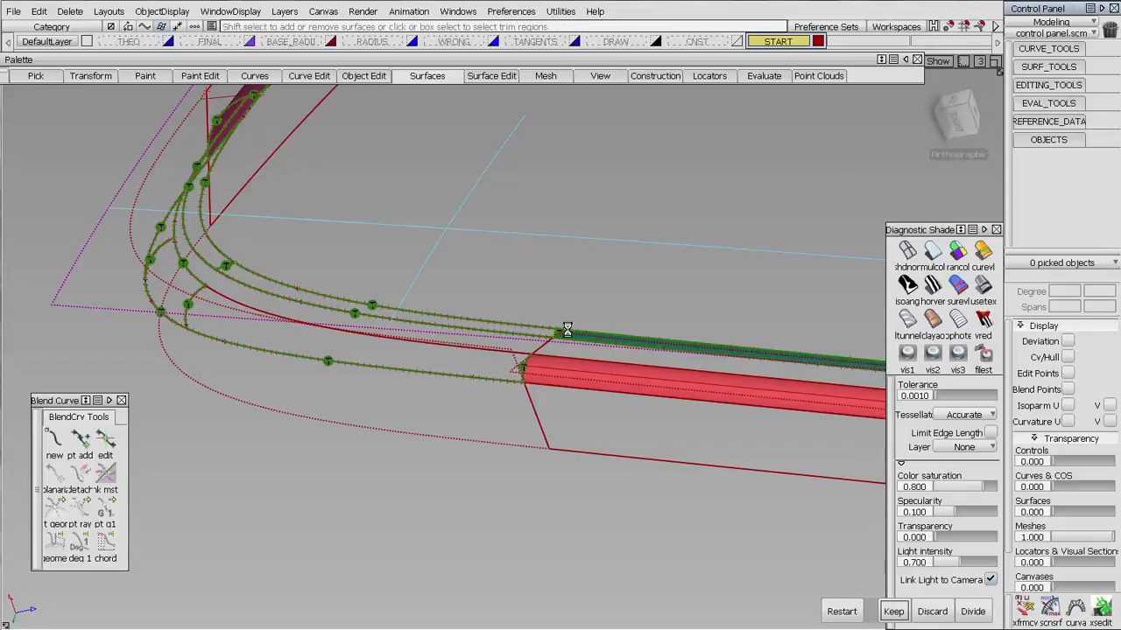
key("space")
left_click(576, 354)
left_click(461, 395)
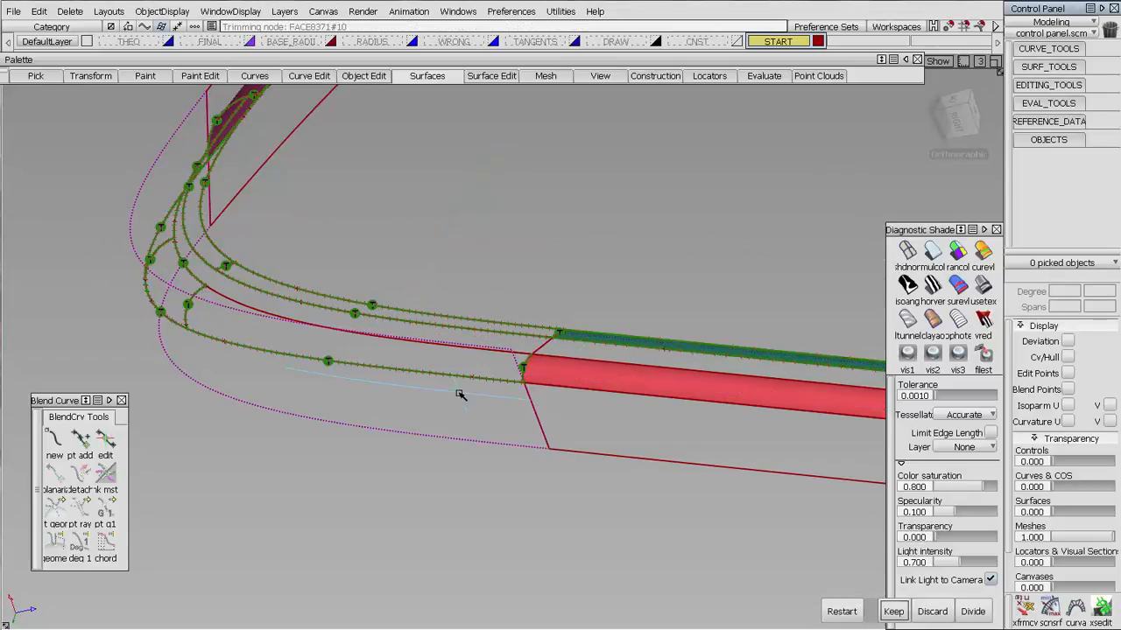
left_click(959, 255)
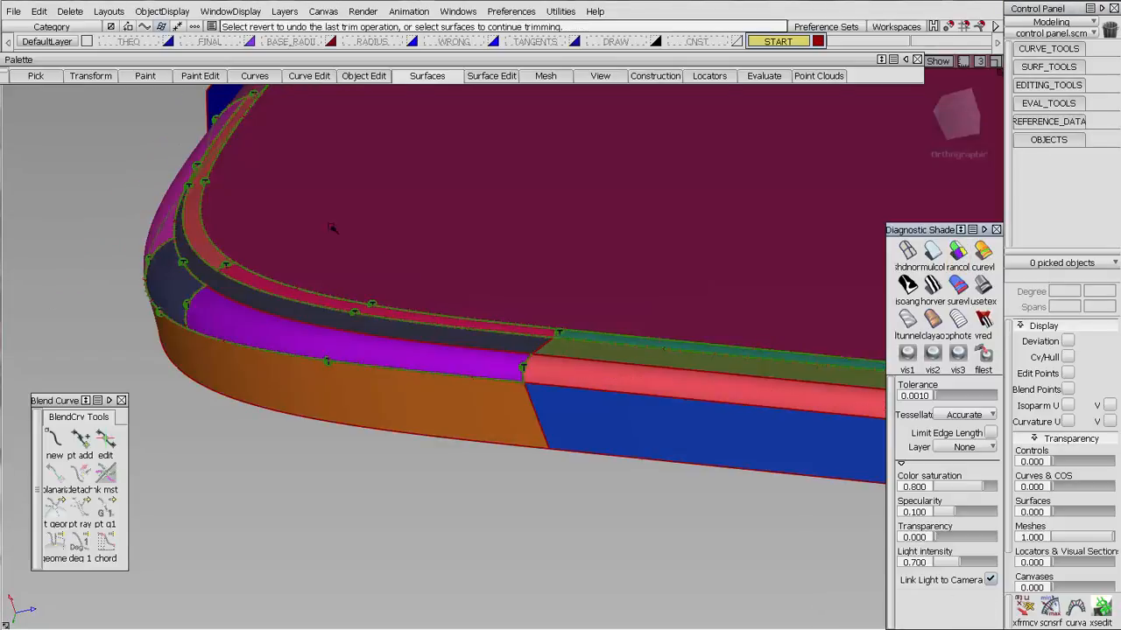
- Delete all the continuity locators from the model
mouse_move(336, 230)
left_mouse_down("alt+shift")
mouse_move(263, 218)
mouse_move(348, 109)
left_mouse_up("alt+shift")
left_click(63, 10)
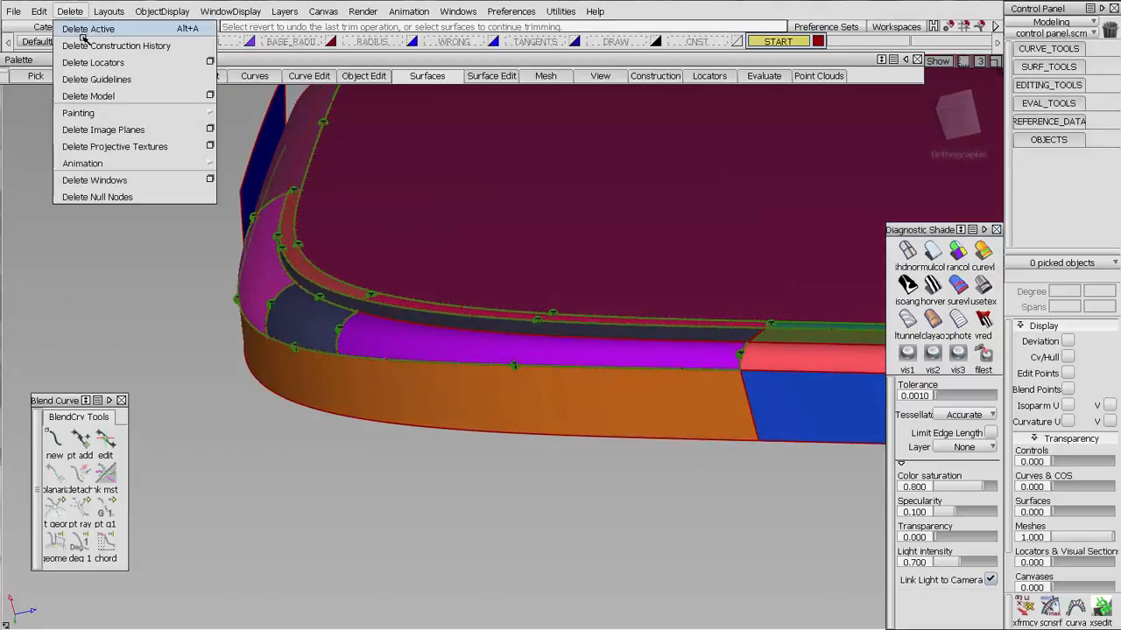
left_click(90, 61)
- Trim away the part of the blue side surface that extends above the fillet's lower edge
left_click_drag(273, 324, 412, 289, "alt+shift")
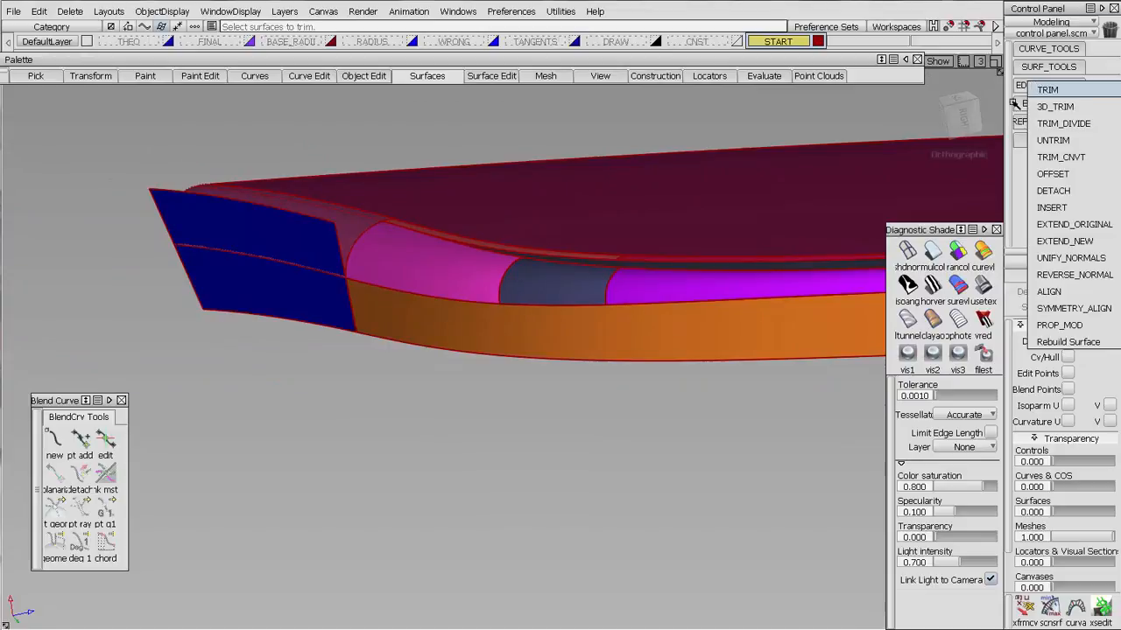
left_click(1037, 90)
left_click(290, 275)
left_click(290, 275)
key("space")
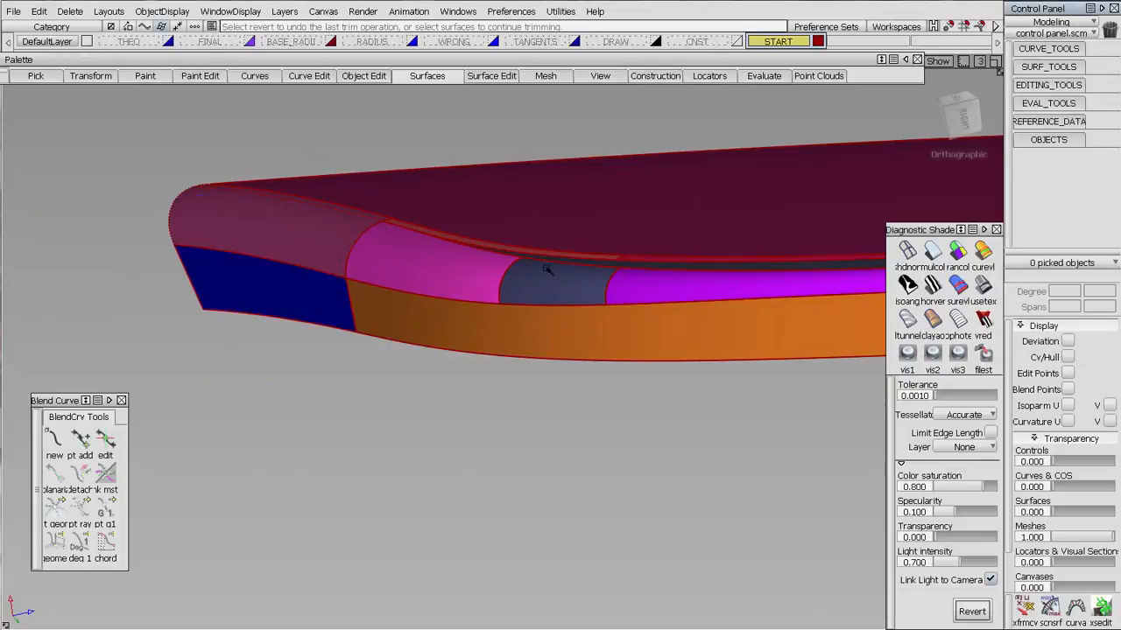
- Display the control vertices and hull of the narrow middle corner surface Blend_srf#3 to examine its layout
left_click_drag(547, 270, 455, 290, "alt+shift")
middle_click_drag(456, 290, 260, 293, "alt+shift")
left_click(591, 312)
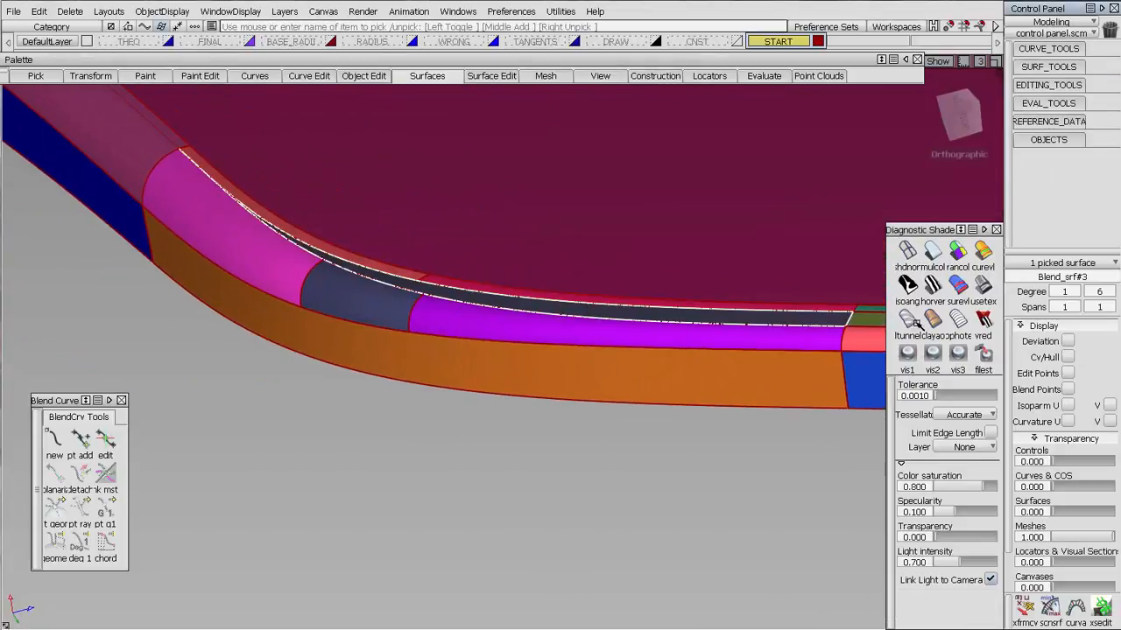
left_click(1067, 358)
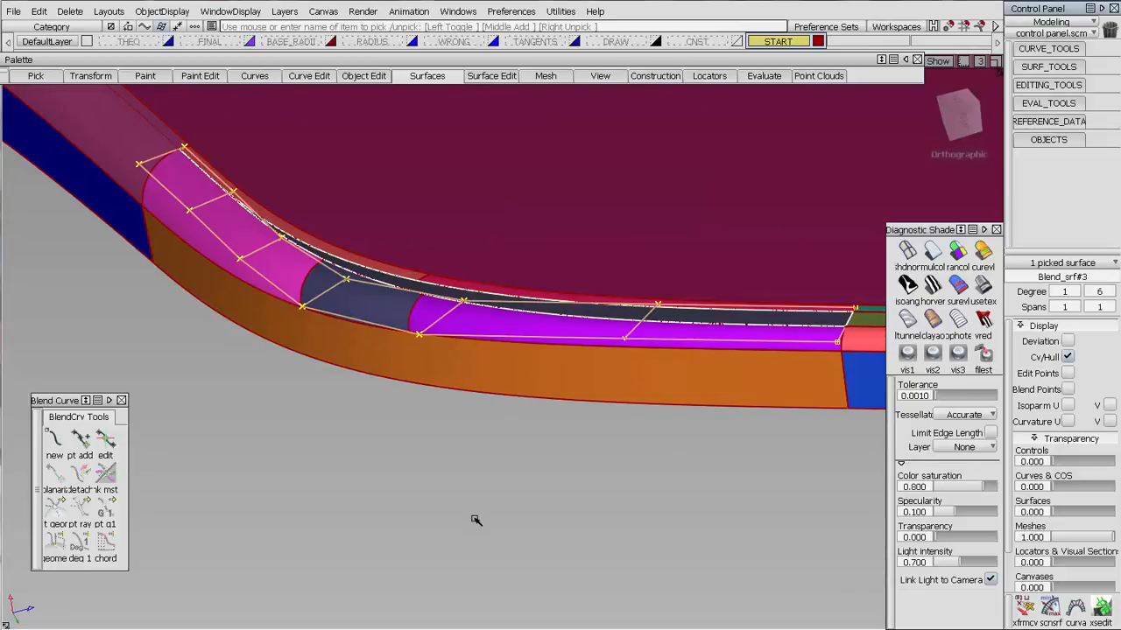
left_click_drag(472, 489, 470, 374, "ctrl+shift")
- Shade the model with the Showroom environment map, hide the model edges, and examine the highlights along the corner fillets
left_click(983, 285)
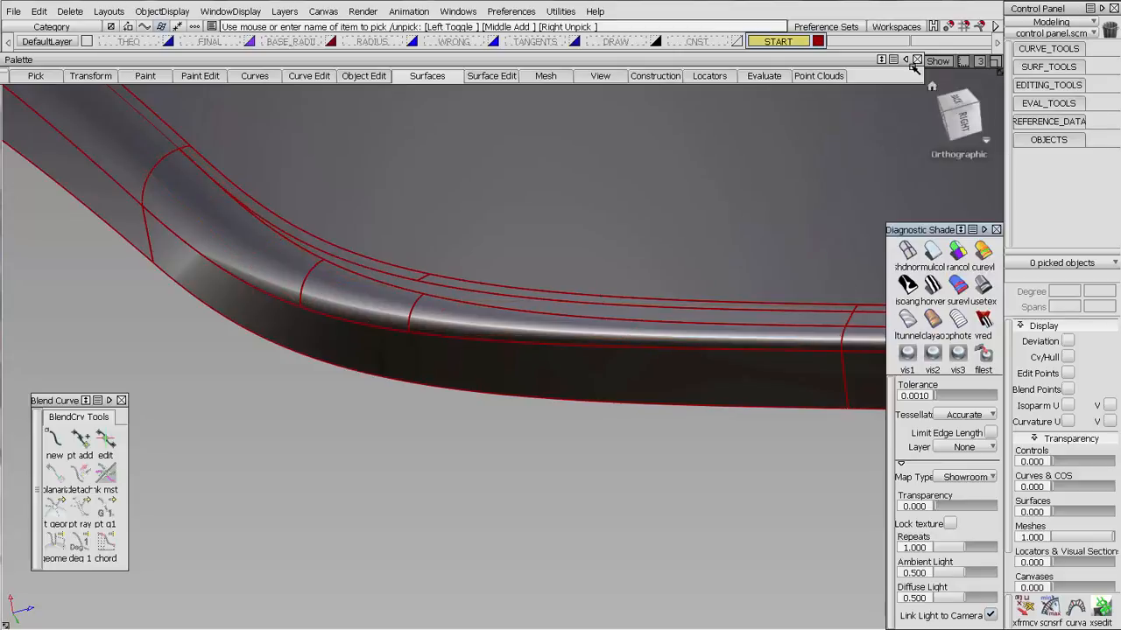
left_click(936, 61)
left_click(925, 111)
left_click_drag(658, 296, 781, 410, "alt+shift")
right_click_drag(781, 410, 620, 391, "alt+shift")
middle_click_drag(767, 316, 632, 367, "alt+shift")
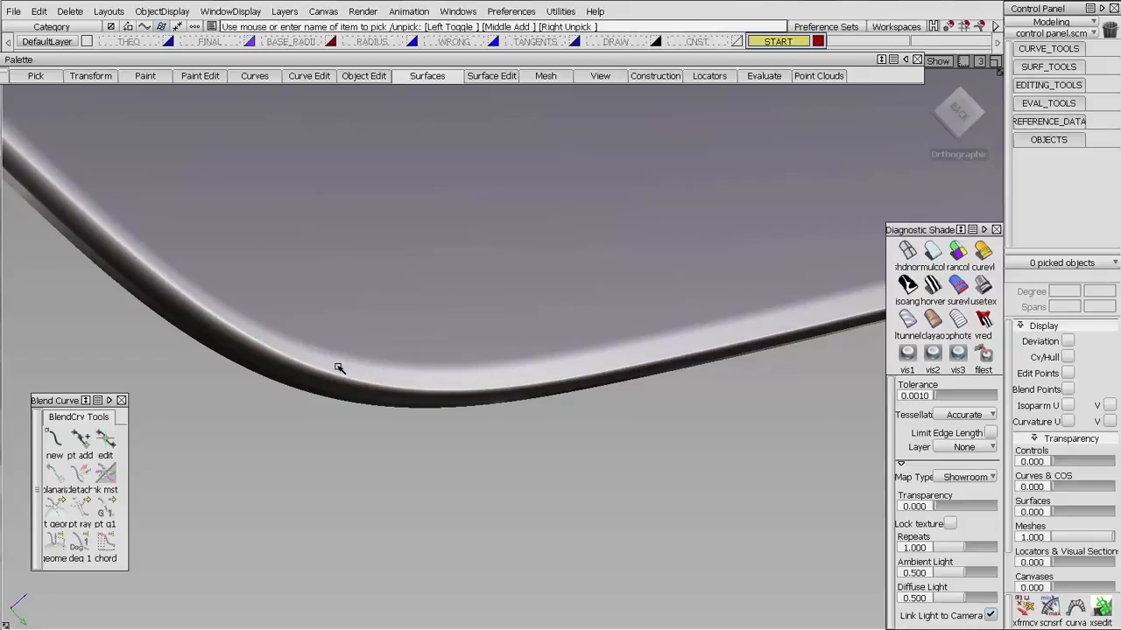
mouse_move(397, 408)
left_mouse_down("alt+shift")
mouse_move(450, 360)
mouse_move(721, 510)
mouse_move(830, 525)
mouse_move(551, 351)
mouse_move(408, 322)
mouse_move(413, 295)
mouse_move(707, 401)
mouse_move(563, 488)
mouse_move(499, 426)
mouse_move(573, 408)
mouse_move(595, 377)
mouse_move(604, 420)
mouse_move(643, 387)
mouse_move(603, 383)
left_mouse_up("alt+shift")
middle_click_drag(619, 398, 627, 370, "alt+shift")
right_click_drag(628, 370, 701, 337, "alt+shift")
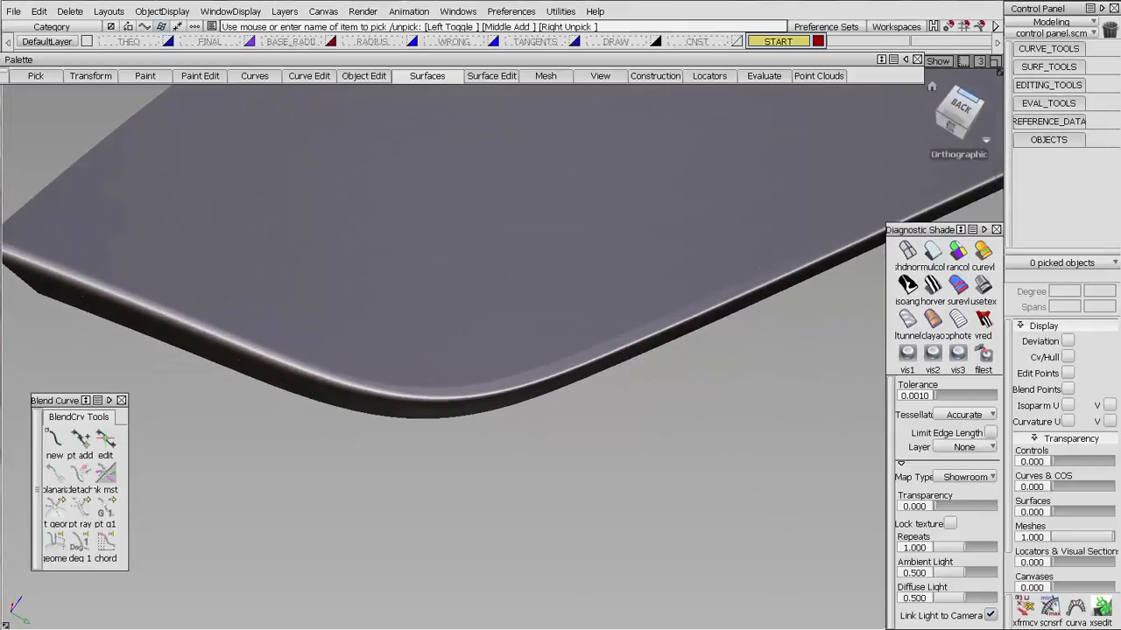
- Show the model edges again and examine the shaded corner with its fillet boundaries
left_click(939, 61)
left_click(928, 111)
left_click_drag(600, 357, 690, 298, "alt+shift")
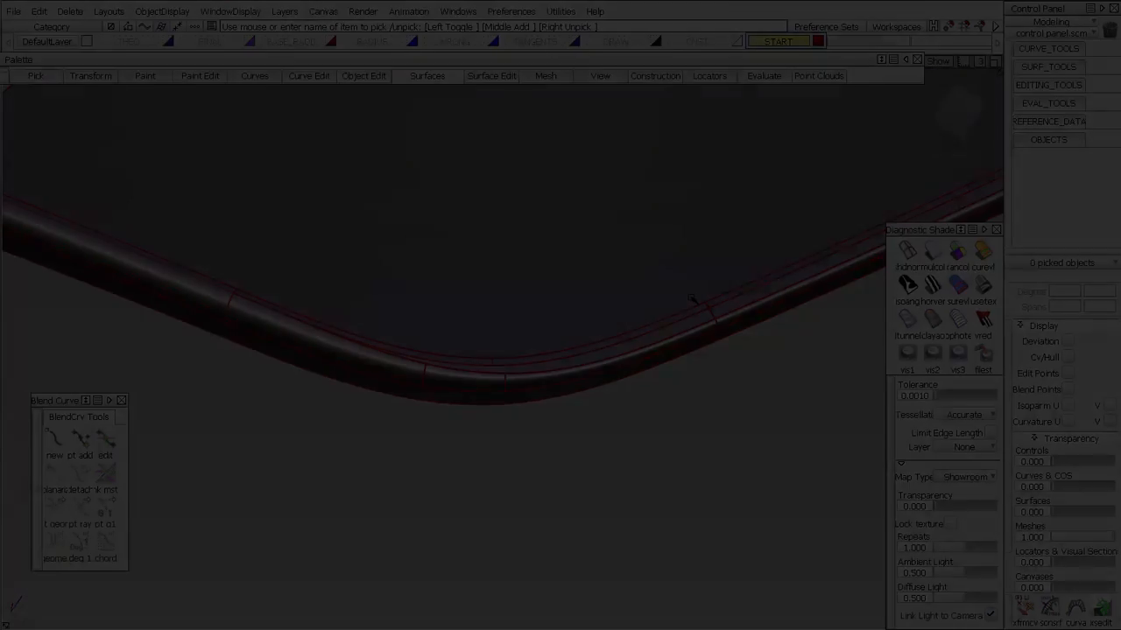